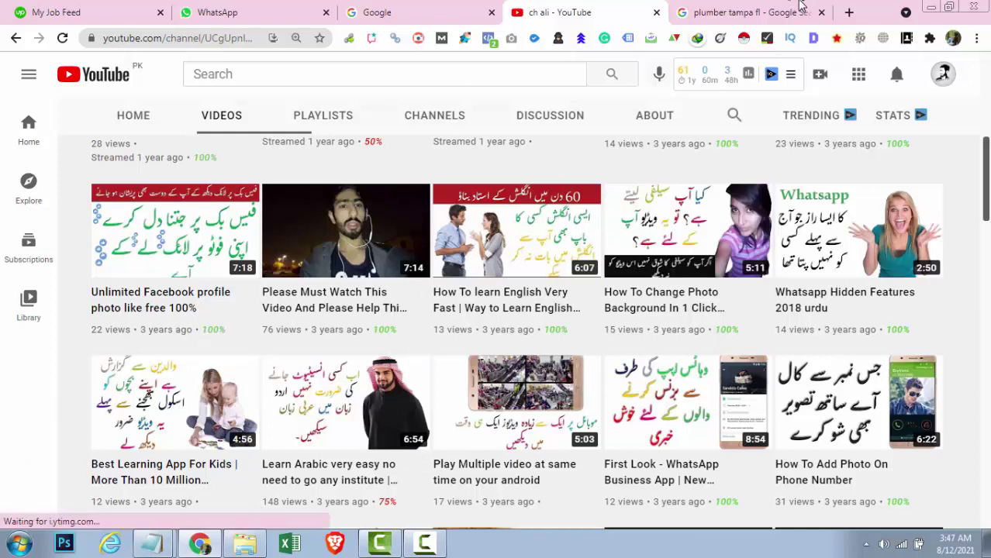
Close the spare Google tab and bring up the top of the "plumber tampa fl" search results.
{"action": "middle_click", "coordinate": [463, 4]}
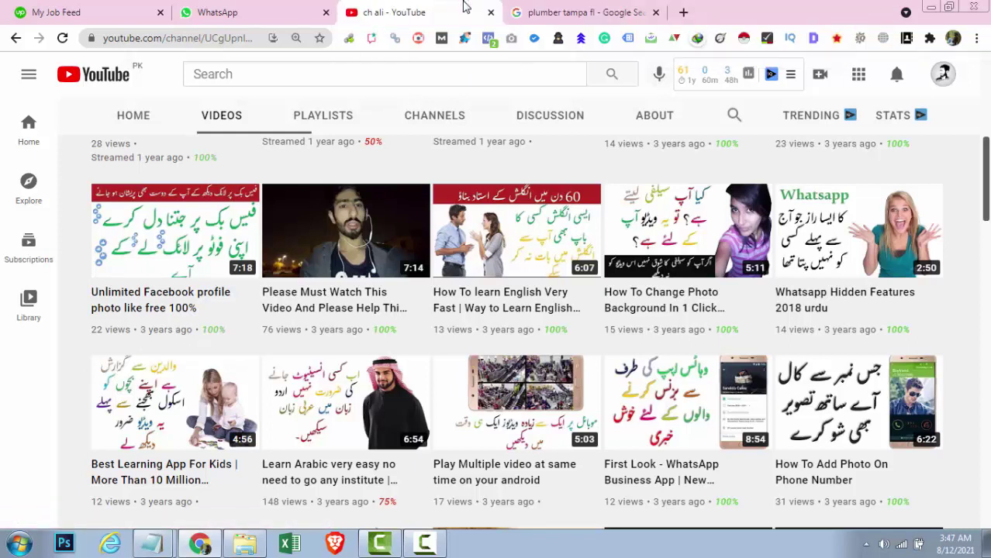
{"action": "left_click", "coordinate": [635, 11]}
{"action": "scroll", "coordinate": [396, 202], "scroll_direction": "up", "scroll_amount": 15}
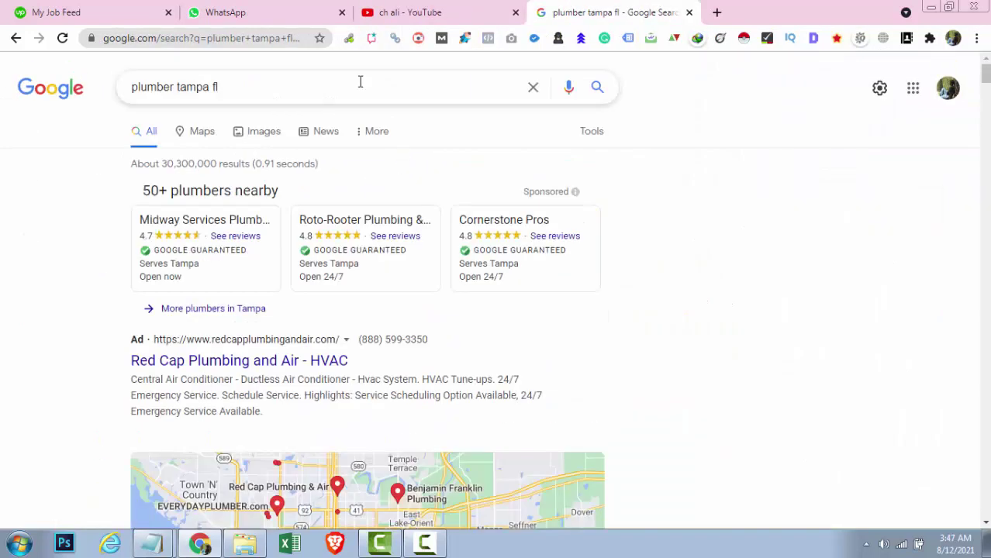
Examine the "plumber tampa fl" query and highlight the total number of results reported for it.
{"action": "left_click", "coordinate": [360, 81]}
{"action": "left_click", "coordinate": [2, 314]}
{"action": "double_click", "coordinate": [165, 167]}
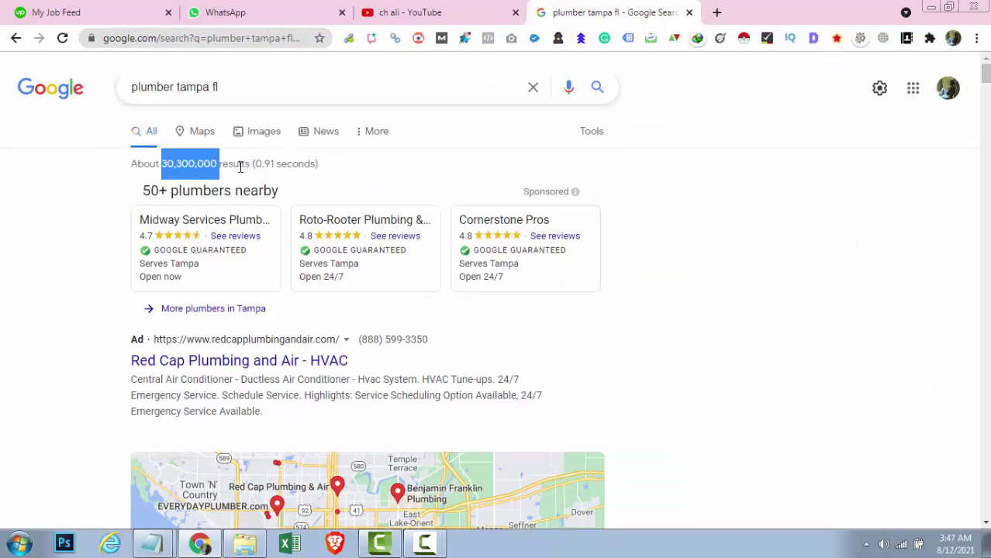
{"action": "left_click_drag", "start_coordinate": [240, 167], "coordinate": [241, 167]}
{"action": "left_click", "coordinate": [3, 268]}
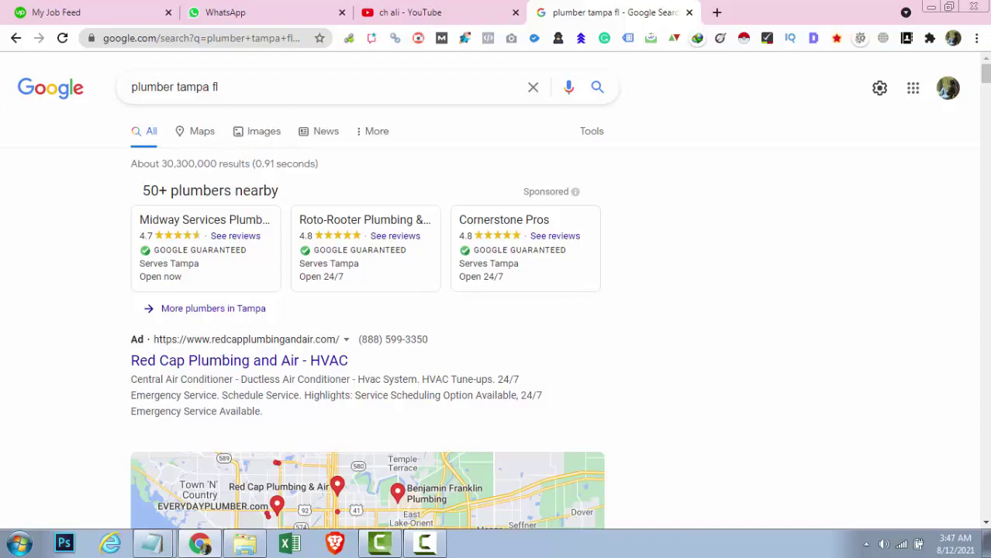
Look through the first page of plumber results to its end and open results page 2.
{"action": "scroll", "coordinate": [538, 269], "scroll_direction": "down", "scroll_amount": 20}
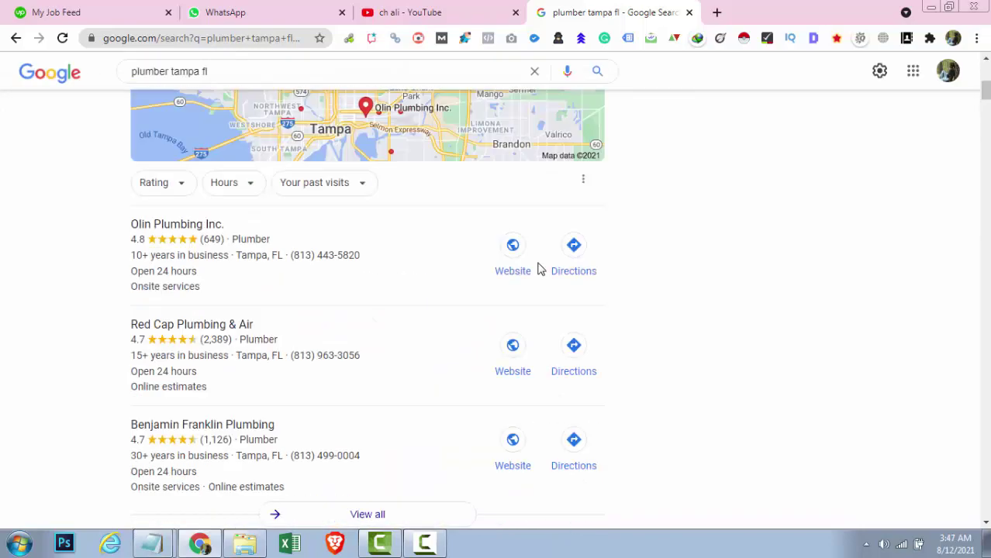
{"action": "scroll", "coordinate": [539, 268], "scroll_direction": "down", "scroll_amount": 20}
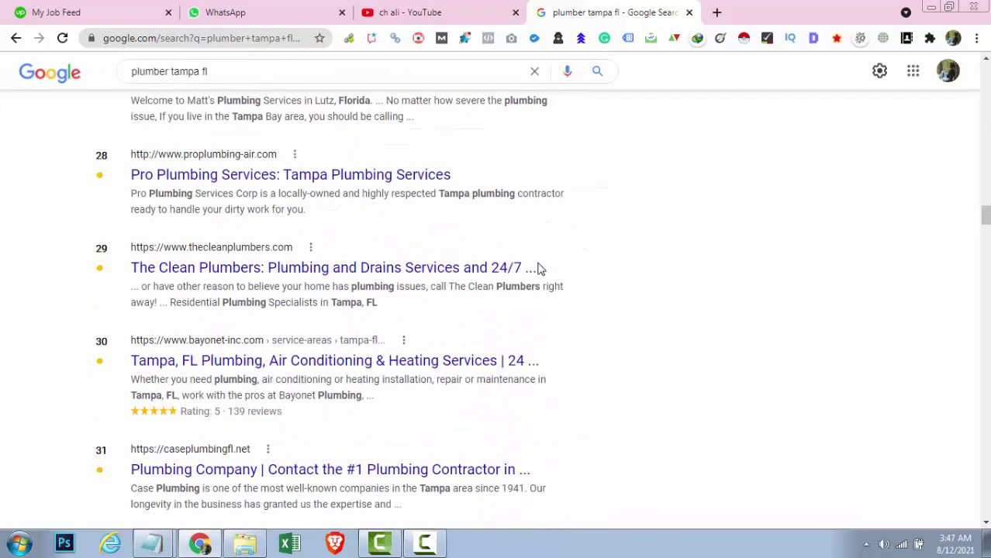
{"action": "left_click_drag", "start_coordinate": [986, 216], "coordinate": [986, 508]}
{"action": "left_click", "coordinate": [356, 411]}
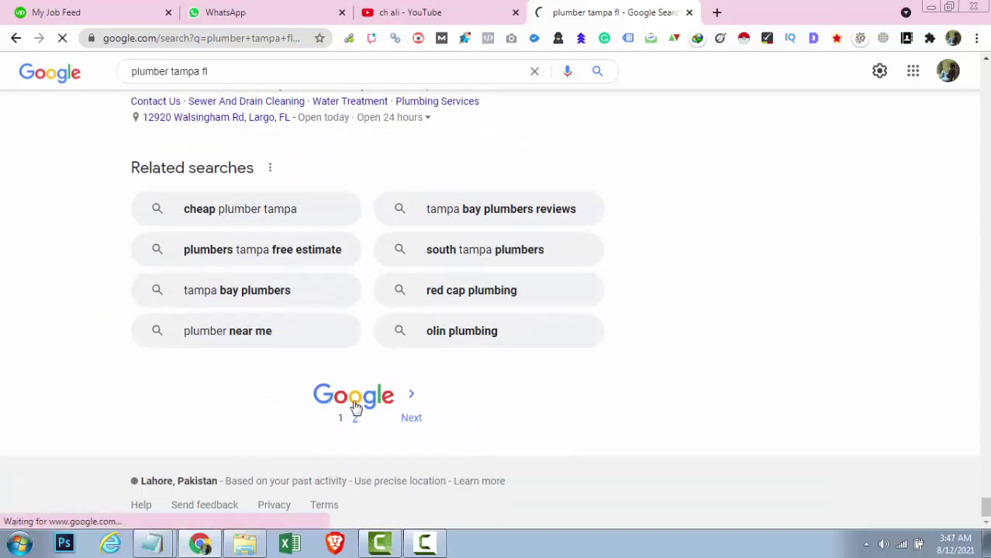
Examine the listings on results page 2, including the ads and related searches at its end.
{"action": "scroll", "coordinate": [355, 403], "scroll_direction": "down", "scroll_amount": 10}
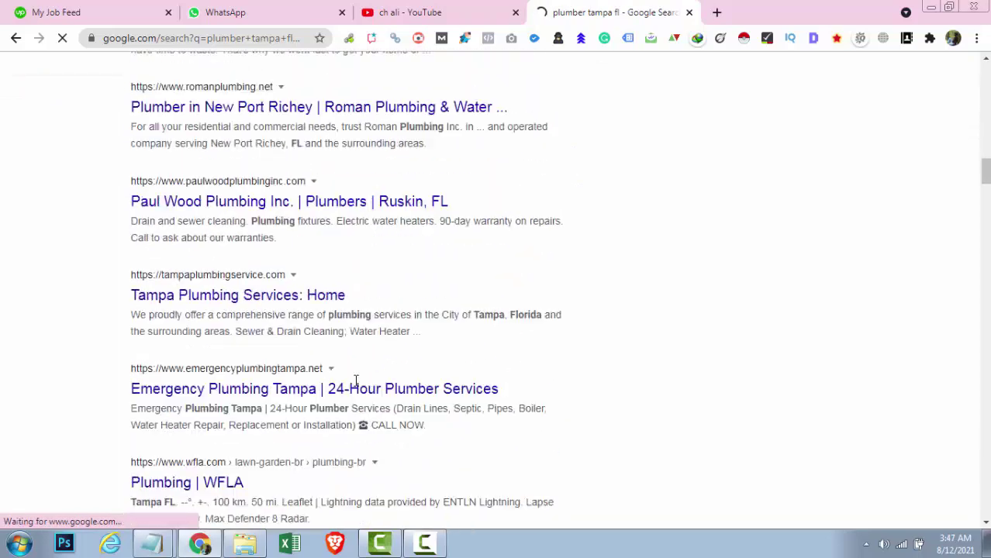
{"action": "scroll", "coordinate": [356, 380], "scroll_direction": "down", "scroll_amount": 20}
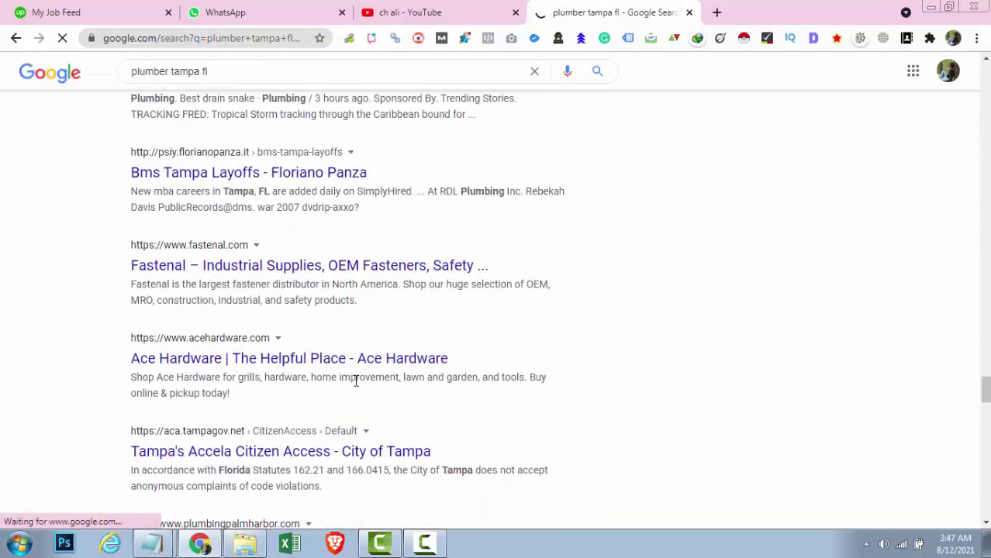
{"action": "scroll", "coordinate": [356, 380], "scroll_direction": "down", "scroll_amount": 10}
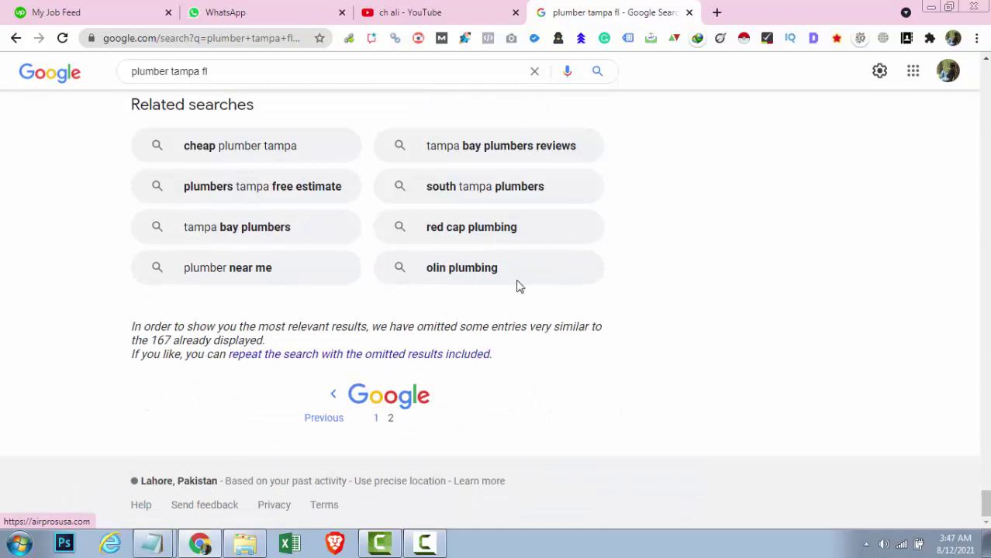
{"action": "scroll", "coordinate": [514, 365], "scroll_direction": "up", "scroll_amount": 2}
{"action": "scroll", "coordinate": [513, 366], "scroll_direction": "up", "scroll_amount": 2}
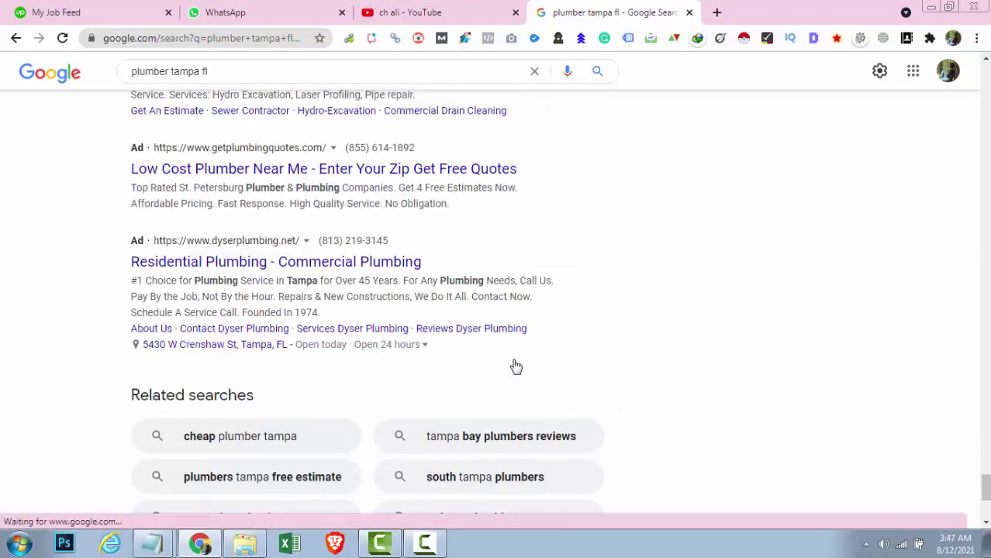
{"action": "scroll", "coordinate": [514, 367], "scroll_direction": "up", "scroll_amount": 4}
{"action": "scroll", "coordinate": [487, 377], "scroll_direction": "up", "scroll_amount": 6}
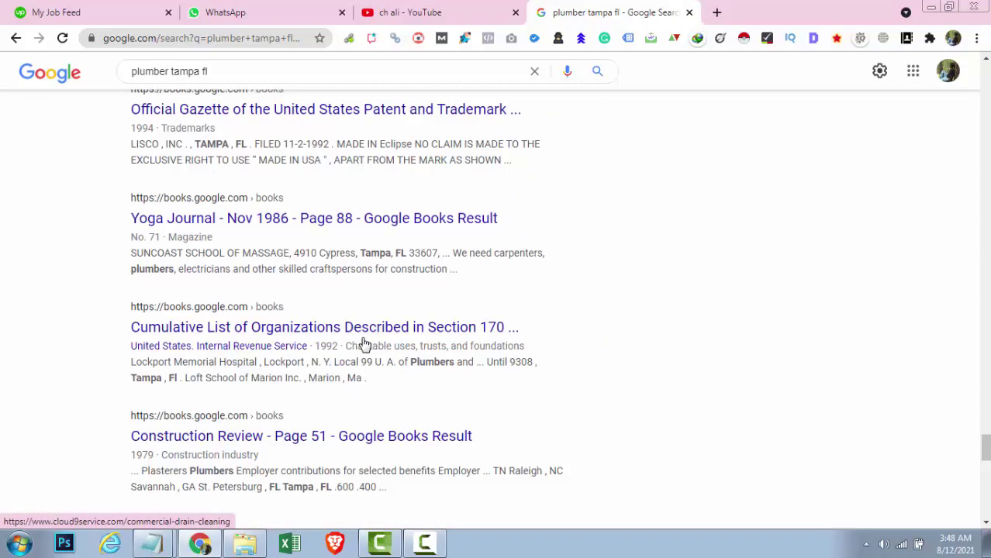
{"action": "scroll", "coordinate": [363, 341], "scroll_direction": "up", "scroll_amount": 1}
{"action": "scroll", "coordinate": [363, 340], "scroll_direction": "down", "scroll_amount": 10}
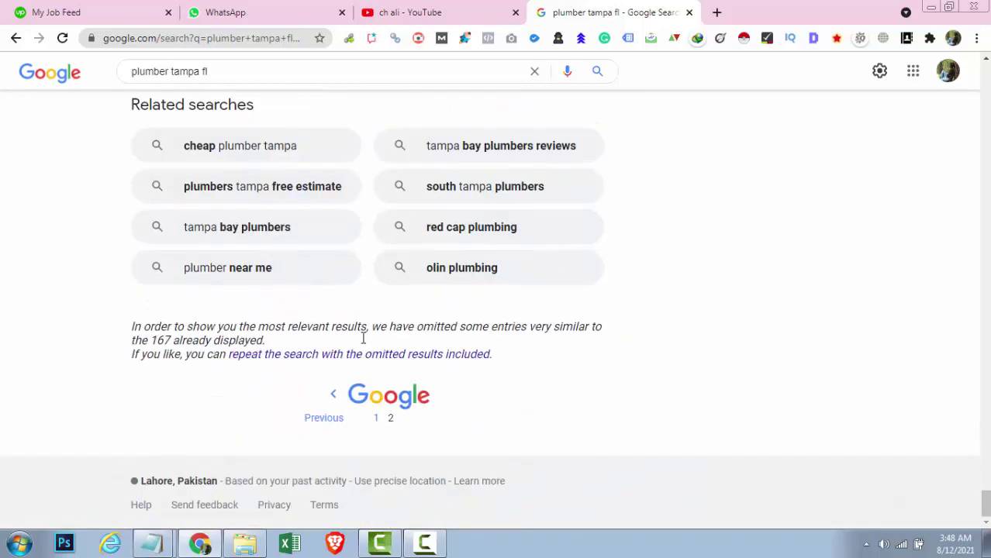
Return to the first page of the plumber search results and go back to its beginning.
{"action": "left_click", "coordinate": [390, 416]}
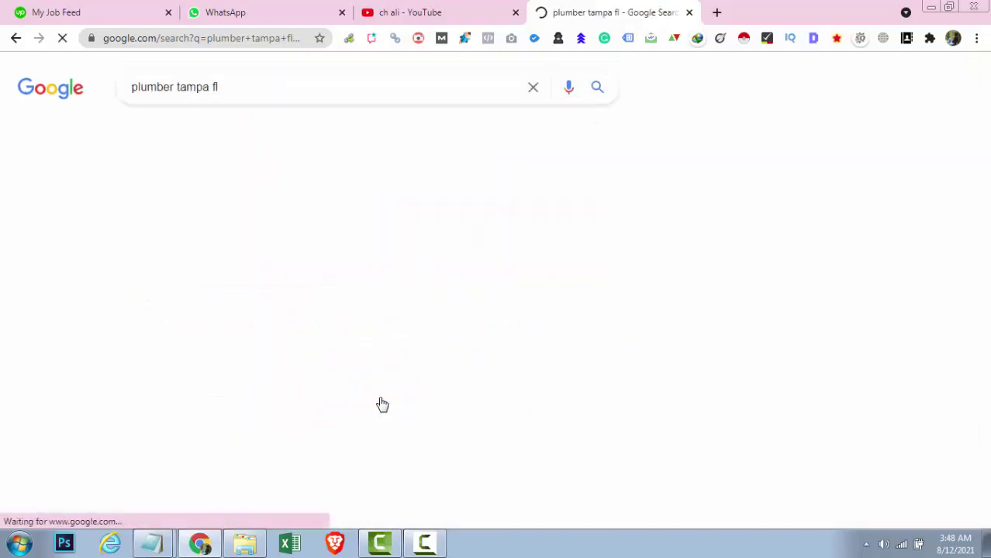
{"action": "scroll", "coordinate": [193, 302], "scroll_direction": "down", "scroll_amount": 7}
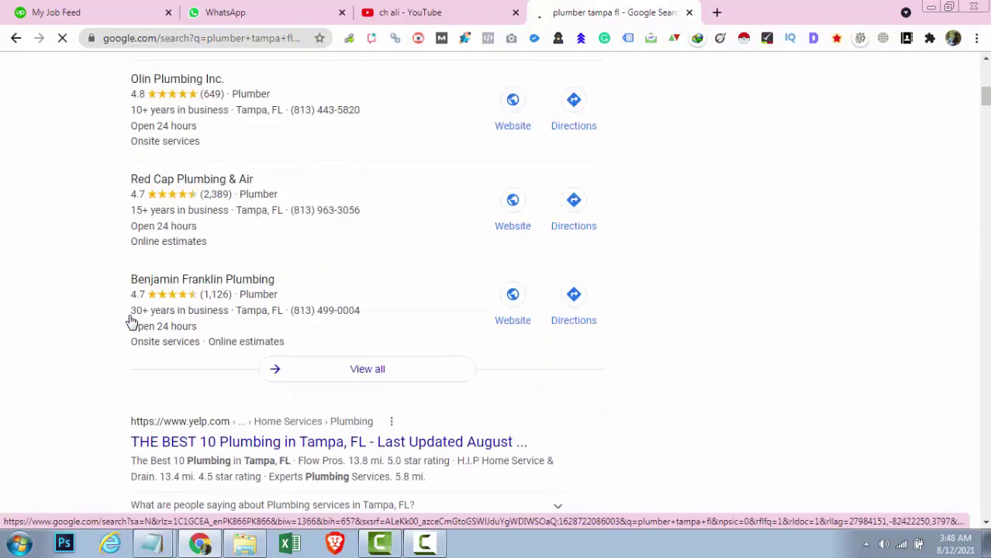
{"action": "scroll", "coordinate": [156, 310], "scroll_direction": "down", "scroll_amount": 2}
{"action": "left_click", "coordinate": [275, 67]}
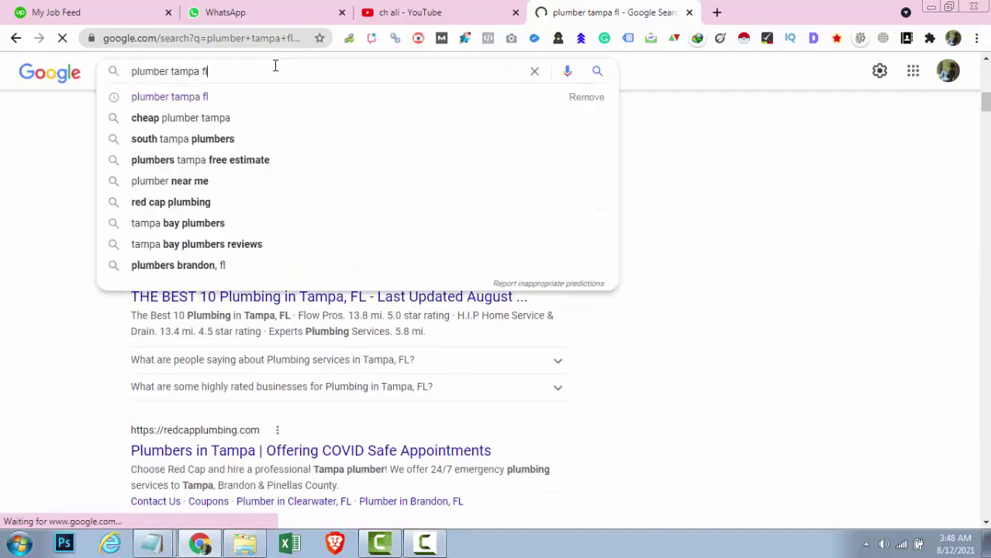
{"action": "scroll", "coordinate": [153, 329], "scroll_direction": "up", "scroll_amount": 6}
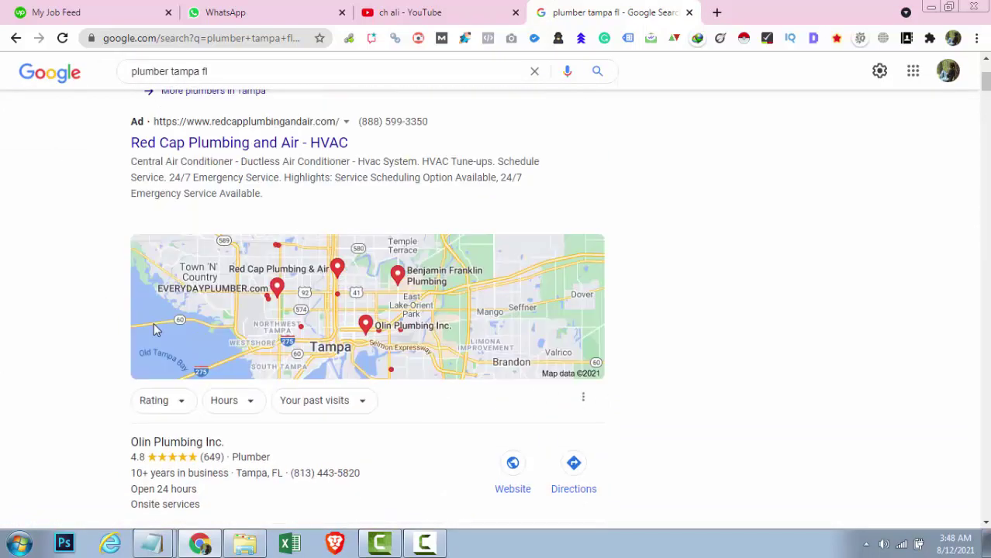
{"action": "scroll", "coordinate": [153, 330], "scroll_direction": "up", "scroll_amount": 3}
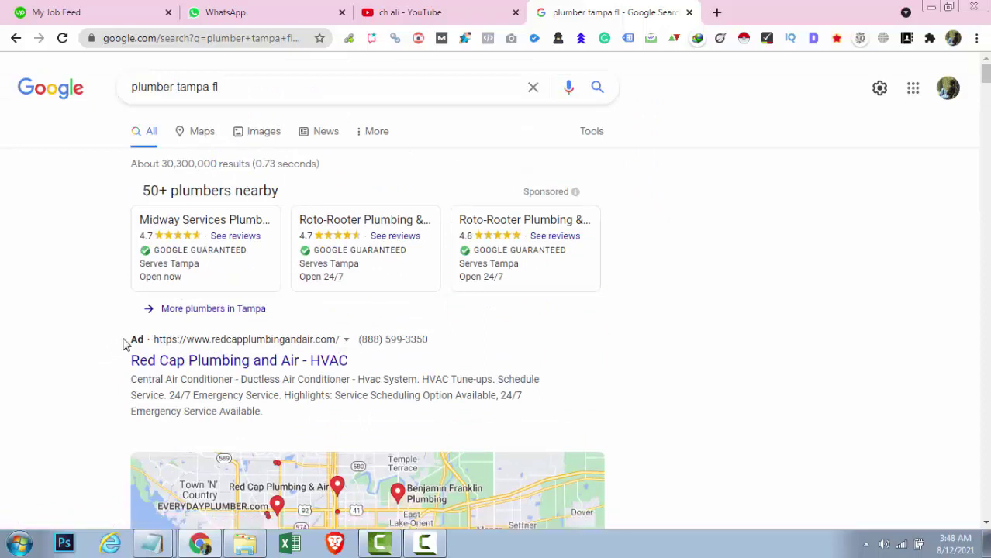
Highlight the Ad label on the Red Cap Plumbing and Air result to examine the paid listing.
{"action": "left_click_drag", "start_coordinate": [124, 339], "coordinate": [148, 340]}
{"action": "left_click", "coordinate": [37, 349]}
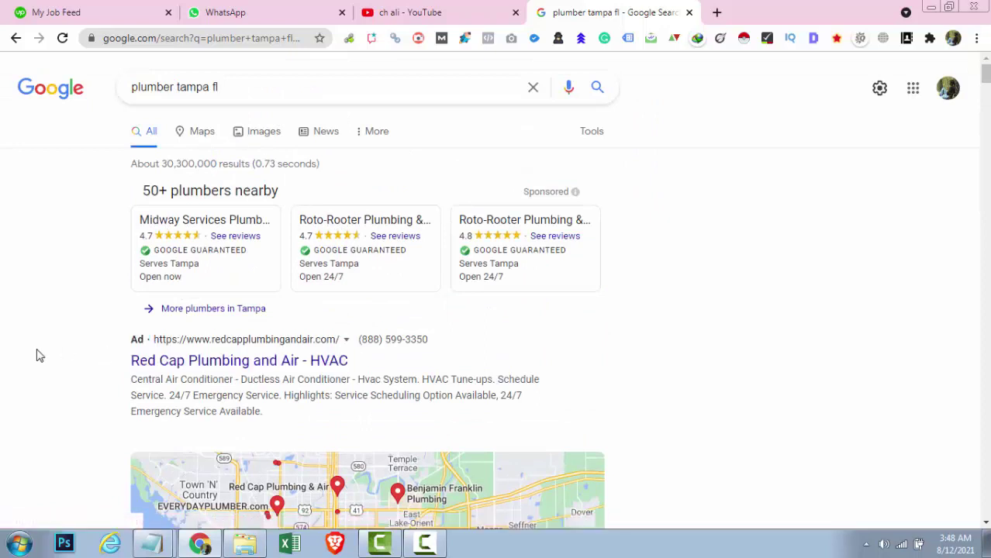
{"action": "triple_click", "coordinate": [103, 361]}
{"action": "left_click", "coordinate": [101, 360]}
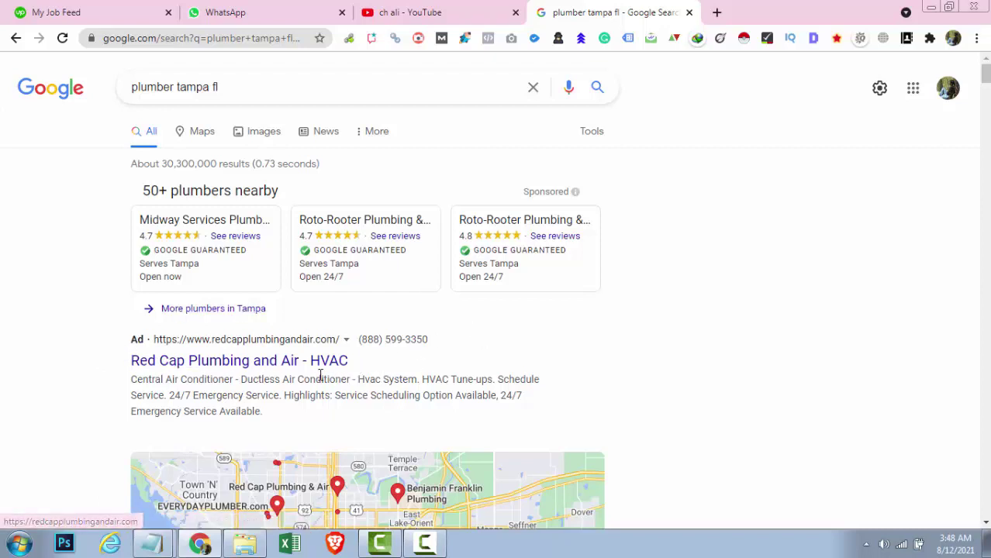
Capture the three local plumber listings below the map as a screen snip with Snipping Tool.
{"action": "scroll", "coordinate": [373, 355], "scroll_direction": "down", "scroll_amount": 1}
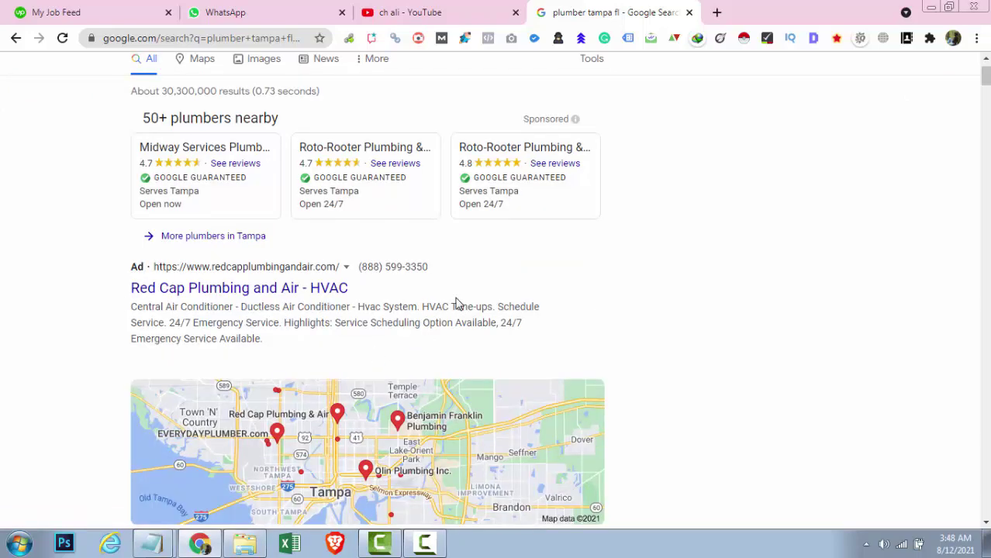
{"action": "scroll", "coordinate": [453, 287], "scroll_direction": "down", "scroll_amount": 4}
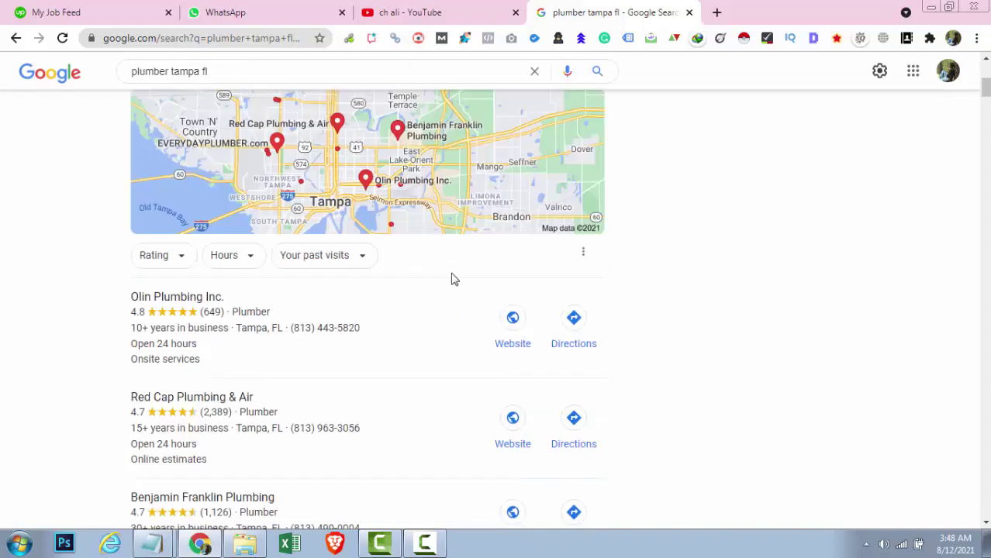
{"action": "scroll", "coordinate": [454, 279], "scroll_direction": "down", "scroll_amount": 1}
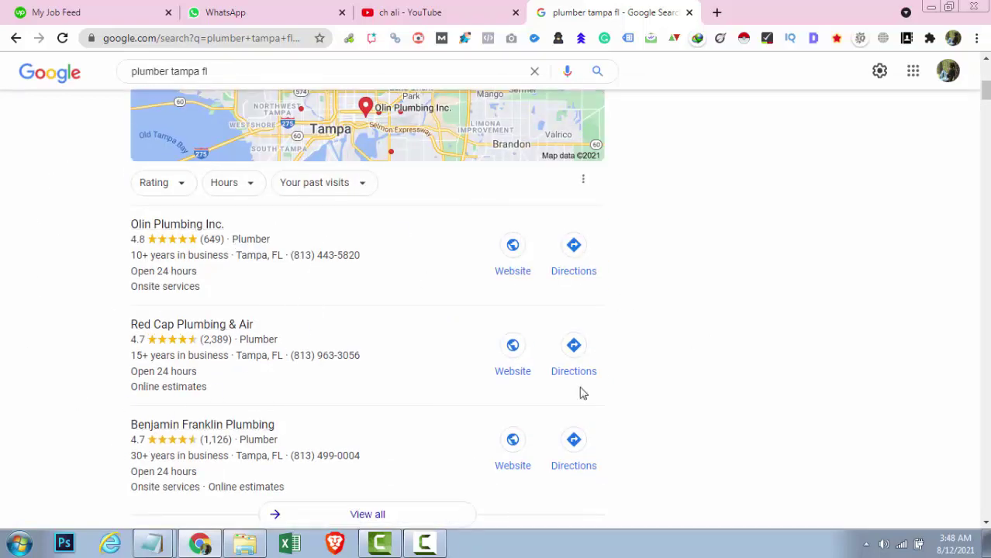
{"action": "left_click", "coordinate": [19, 543]}
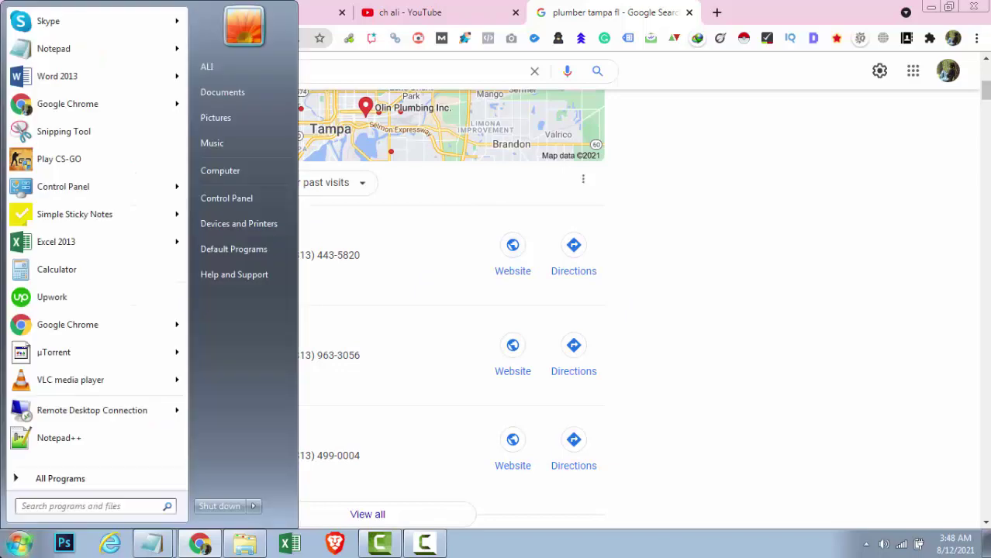
{"action": "left_click", "coordinate": [71, 130]}
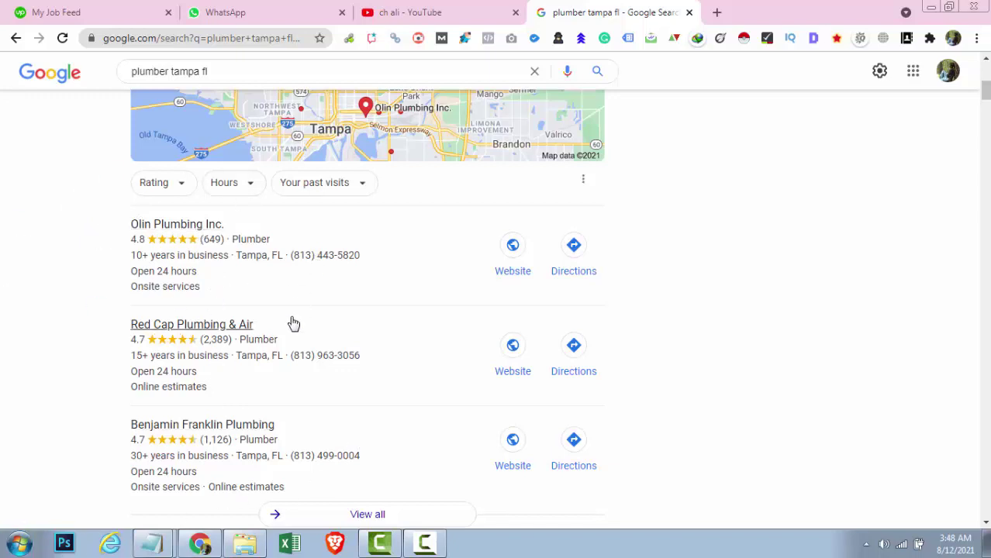
{"action": "key", "text": "ctrl+alt+s"}
{"action": "left_click_drag", "start_coordinate": [30, 215], "coordinate": [790, 522]}
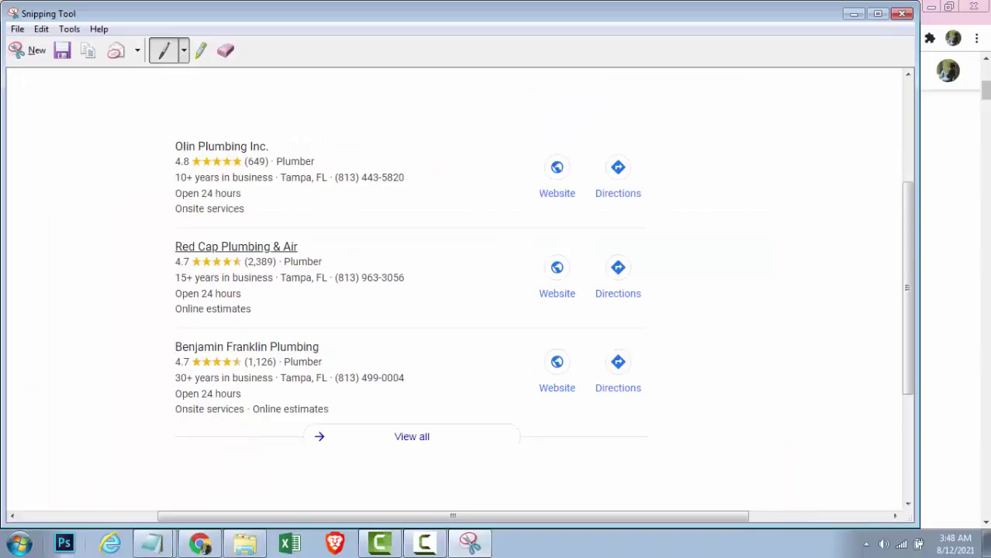
{"action": "left_click", "coordinate": [711, 12]}
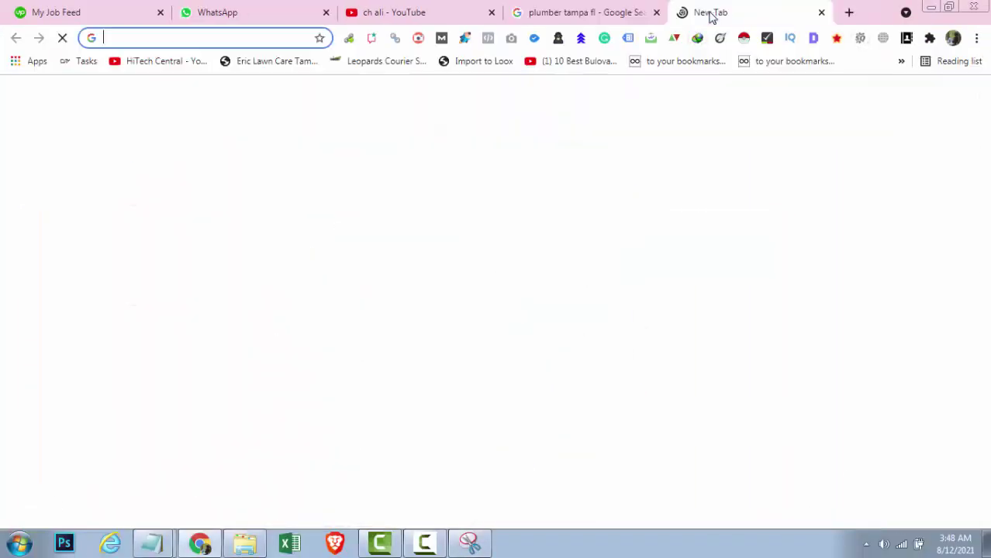
{"action": "type", "text": "go"}
{"action": "key", "text": "BackSpace"}
{"action": "key", "text": "BackSpace"}
{"action": "key", "text": "BackSpace"}
{"action": "key", "text": "ctrl+w"}
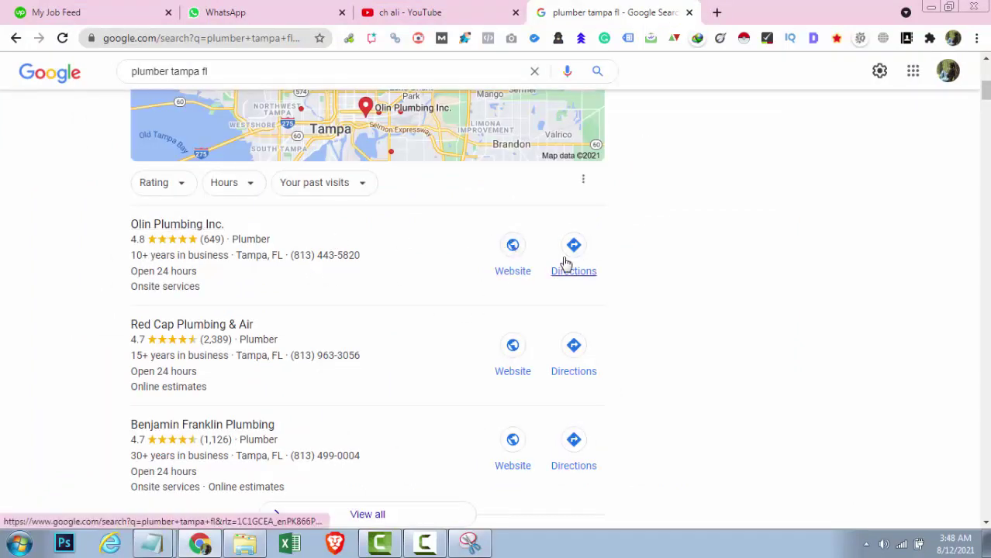
Open Olin Plumbing's website and directions in separate tabs, then view and close the directions tab.
{"action": "middle_click", "coordinate": [524, 278]}
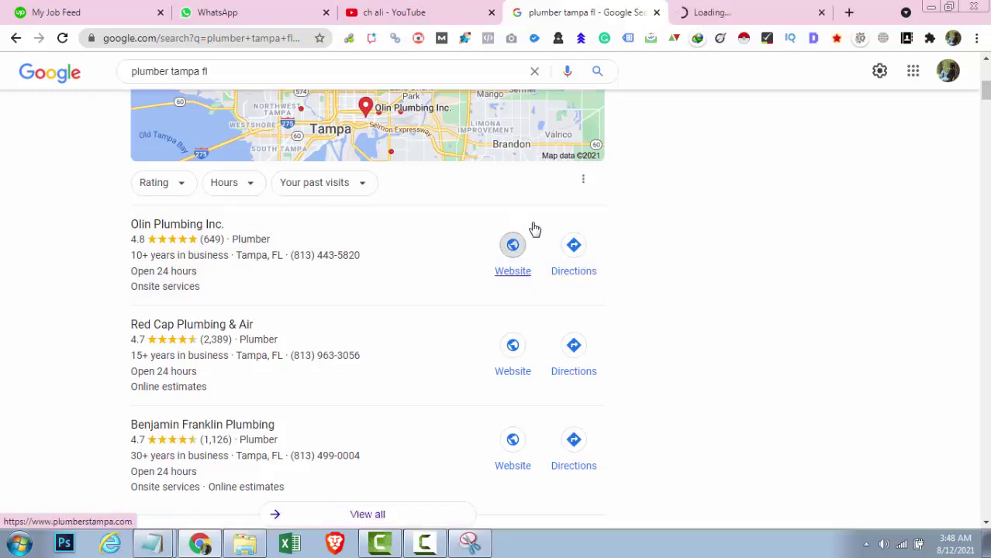
{"action": "middle_click", "coordinate": [563, 281]}
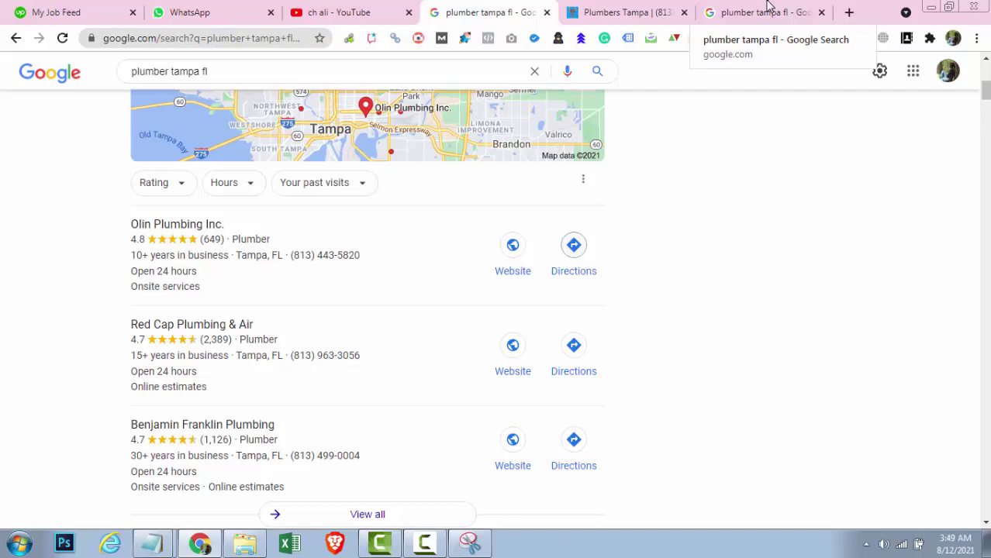
{"action": "left_click", "coordinate": [749, 10]}
{"action": "scroll", "coordinate": [536, 246], "scroll_direction": "down", "scroll_amount": 3}
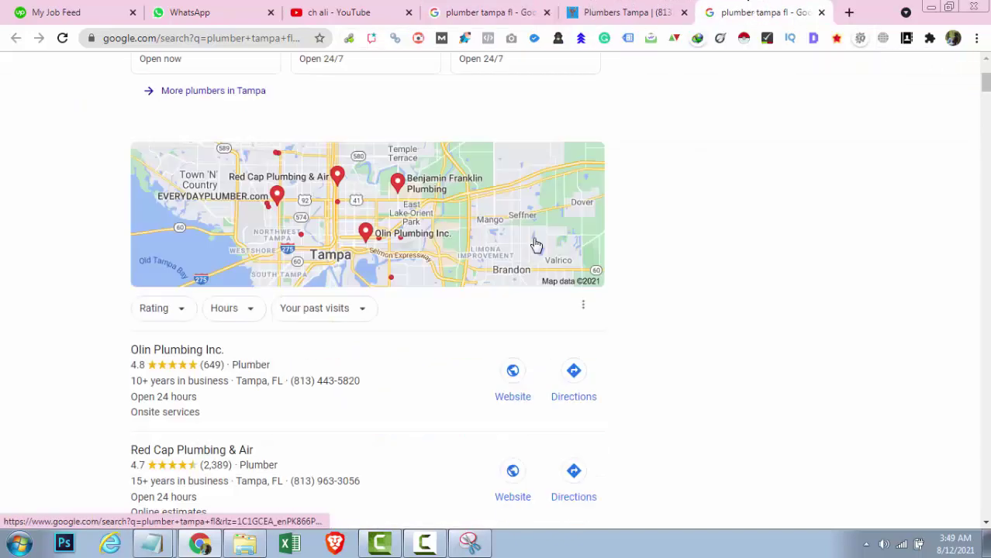
{"action": "scroll", "coordinate": [543, 243], "scroll_direction": "down", "scroll_amount": 1}
{"action": "key", "text": "ctrl+w"}
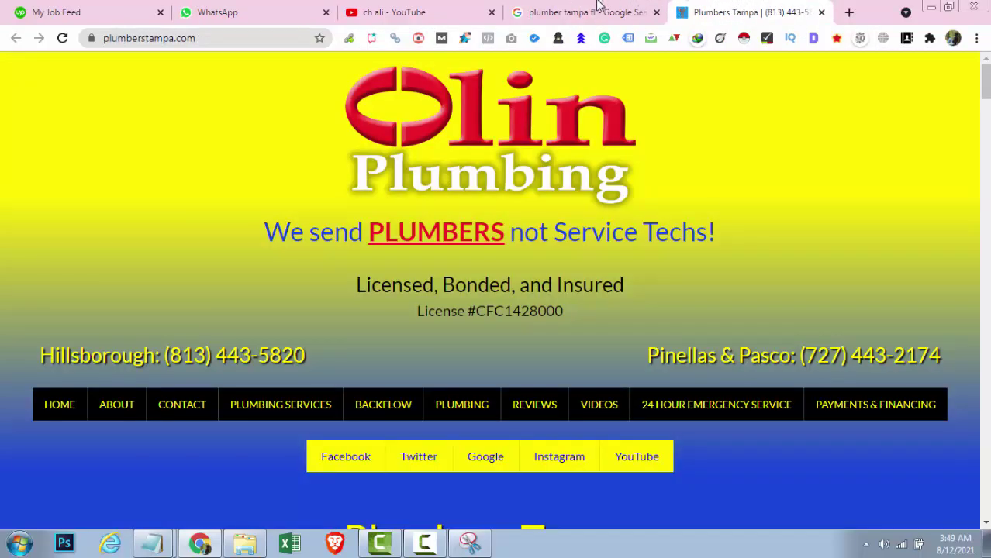
Look over Olin Plumbing's homepage, close it, and review the local plumber listings in the search results.
{"action": "scroll", "coordinate": [619, 211], "scroll_direction": "down", "scroll_amount": 15}
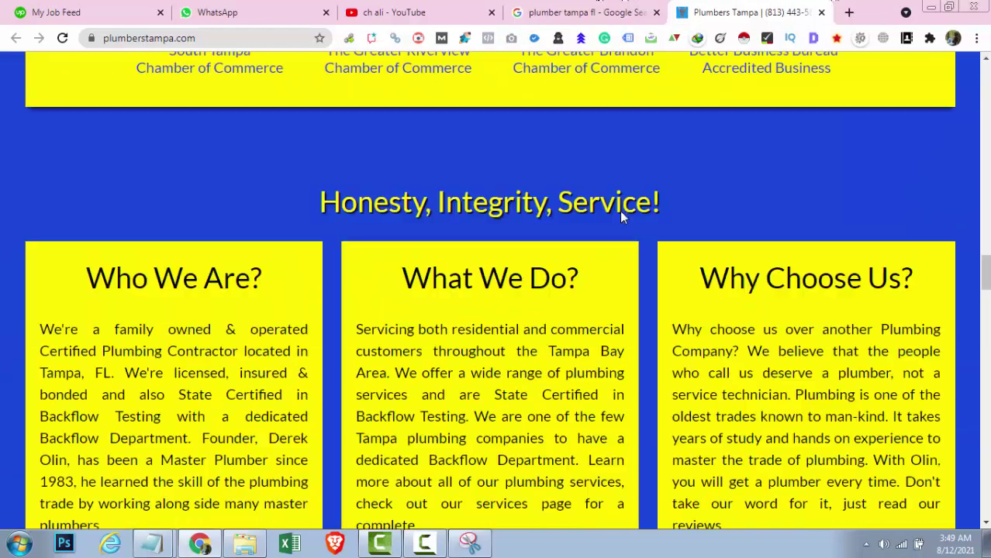
{"action": "key", "text": "ctrl+w"}
{"action": "scroll", "coordinate": [621, 215], "scroll_direction": "down", "scroll_amount": 3}
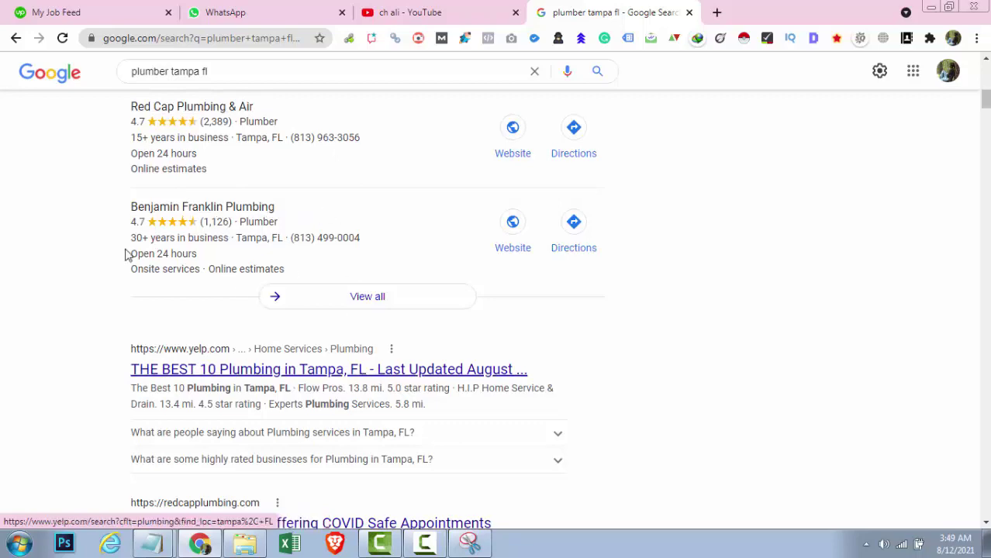
{"action": "scroll", "coordinate": [132, 343], "scroll_direction": "up", "scroll_amount": 2}
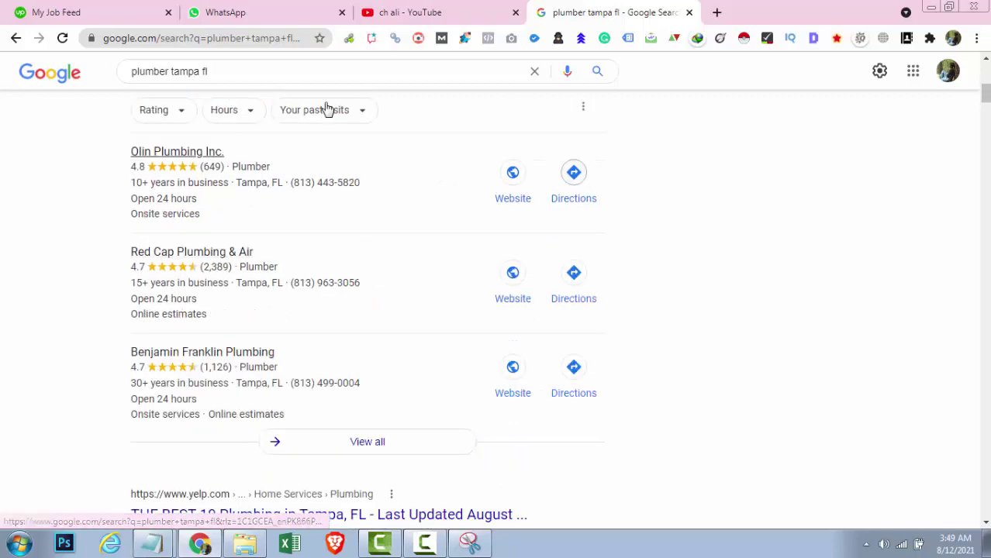
Open Yelp's "THE BEST 10 Plumbing in Tampa, FL" organic result in a new tab and switch to it.
{"action": "scroll", "coordinate": [221, 274], "scroll_direction": "down", "scroll_amount": 4}
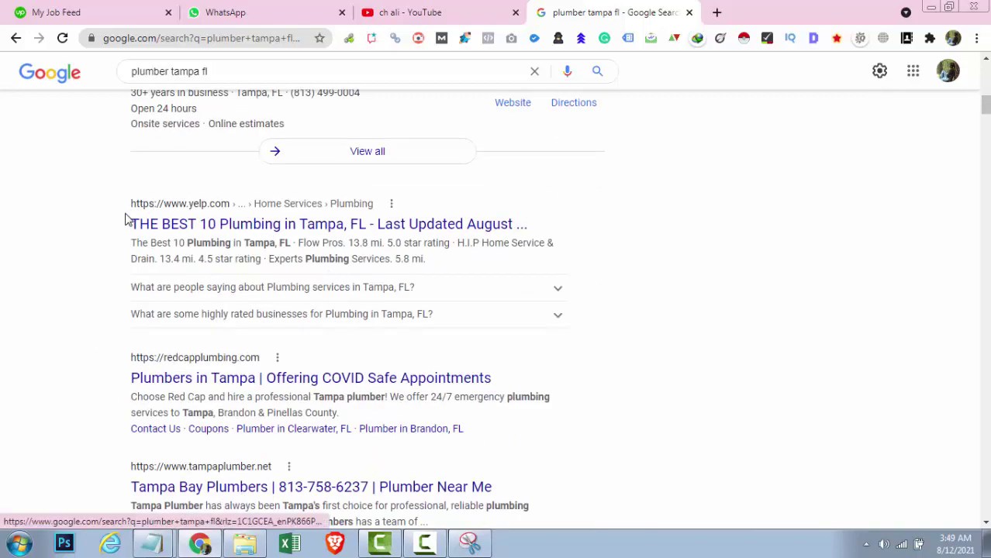
{"action": "left_click_drag", "start_coordinate": [125, 219], "coordinate": [159, 224]}
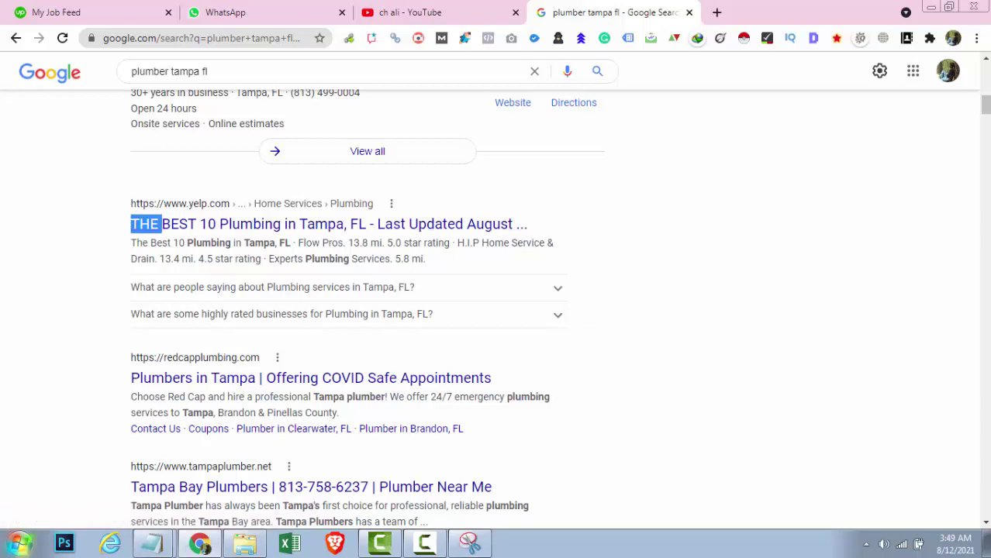
{"action": "right_click", "coordinate": [412, 222]}
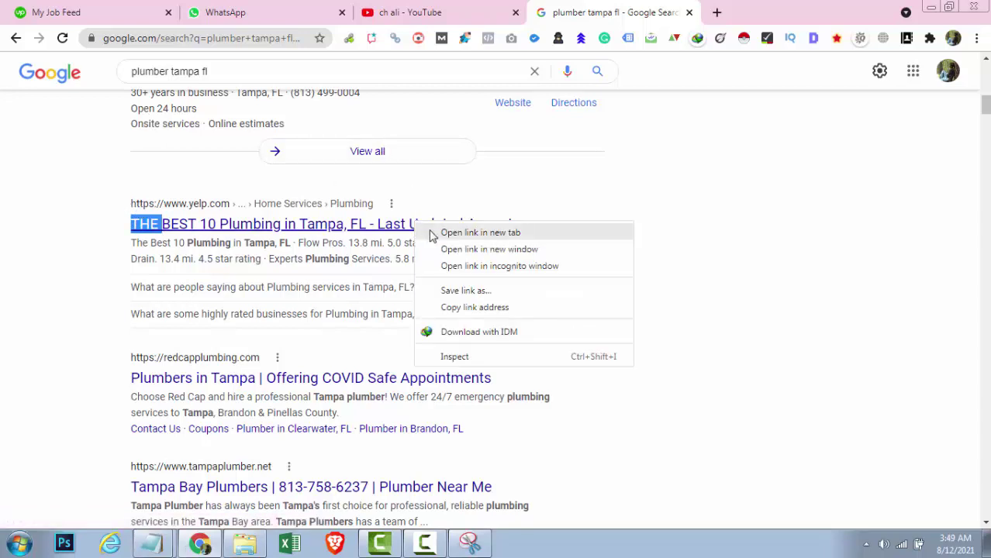
{"action": "left_click", "coordinate": [433, 235]}
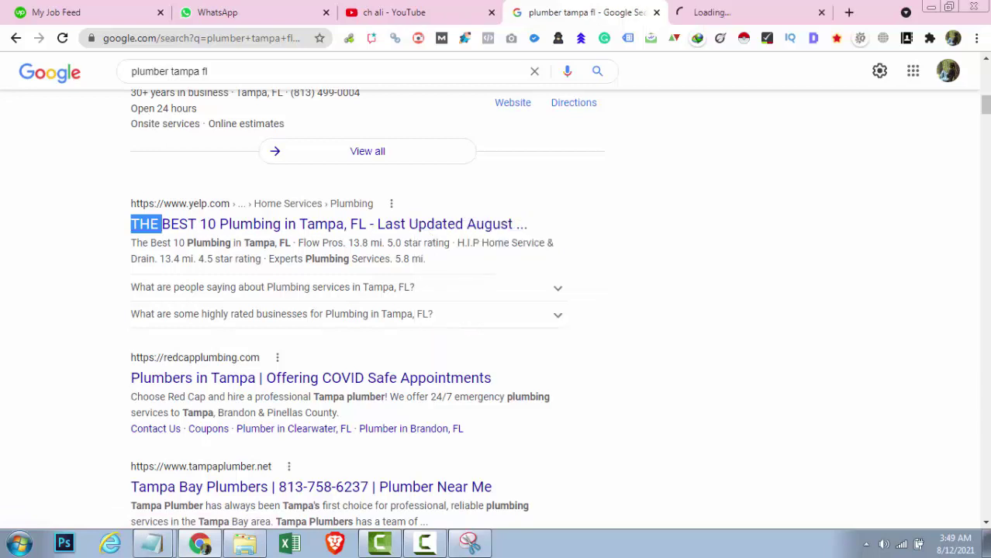
{"action": "left_click", "coordinate": [775, 6]}
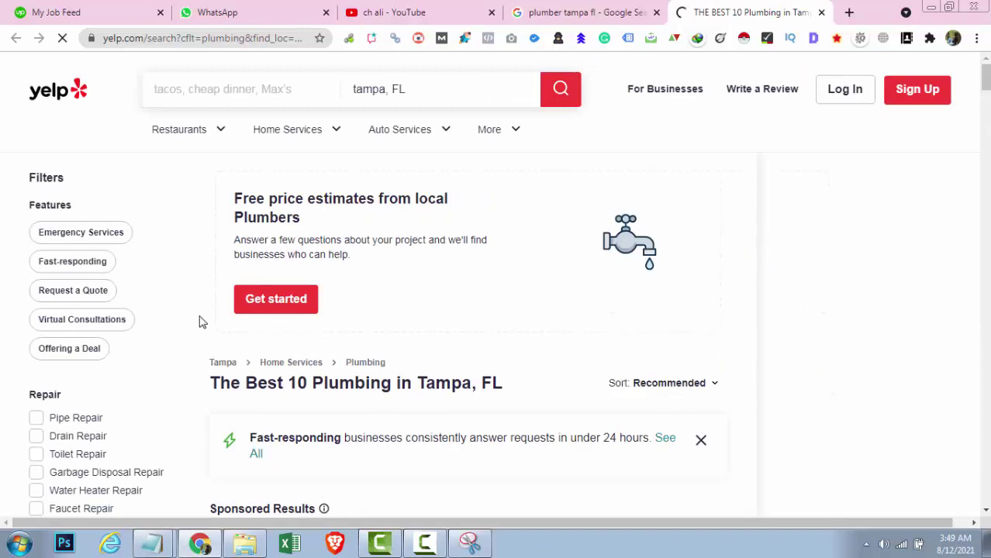
Look over Yelp's Tampa plumbing page, including its search category suggestions and sponsored results.
{"action": "scroll", "coordinate": [401, 293], "scroll_direction": "down", "scroll_amount": 1}
{"action": "scroll", "coordinate": [401, 293], "scroll_direction": "down", "scroll_amount": 1}
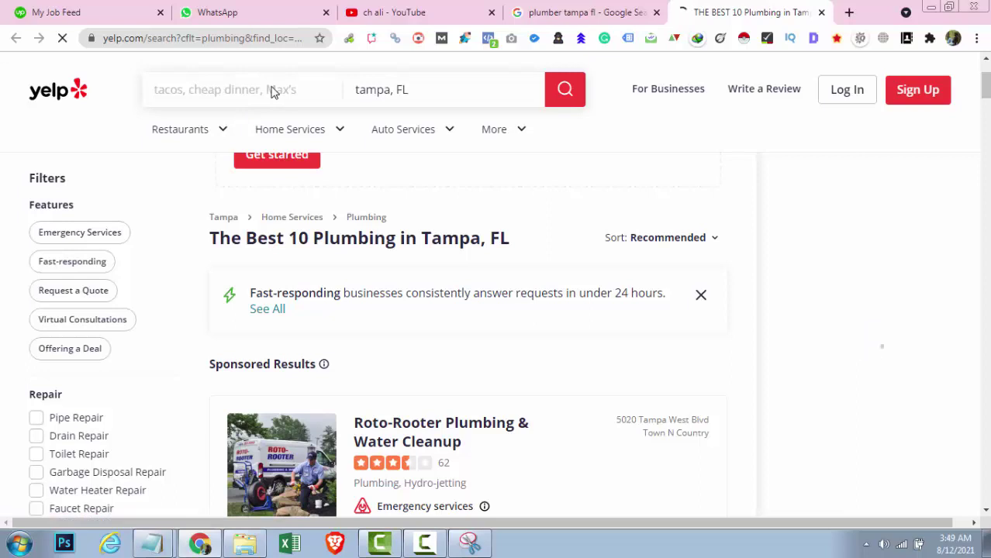
{"action": "left_click", "coordinate": [272, 89]}
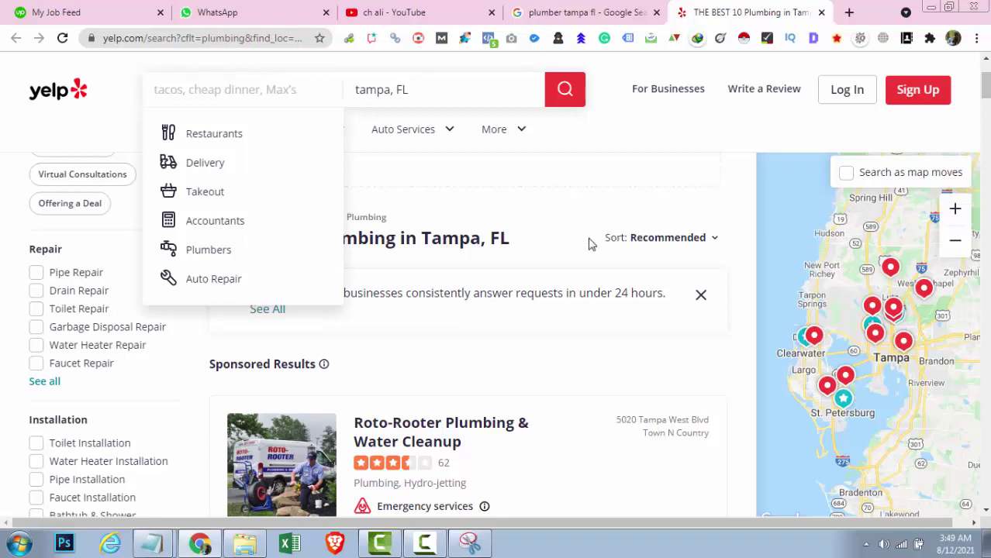
{"action": "scroll", "coordinate": [587, 245], "scroll_direction": "down", "scroll_amount": 4}
{"action": "scroll", "coordinate": [589, 246], "scroll_direction": "up", "scroll_amount": 4}
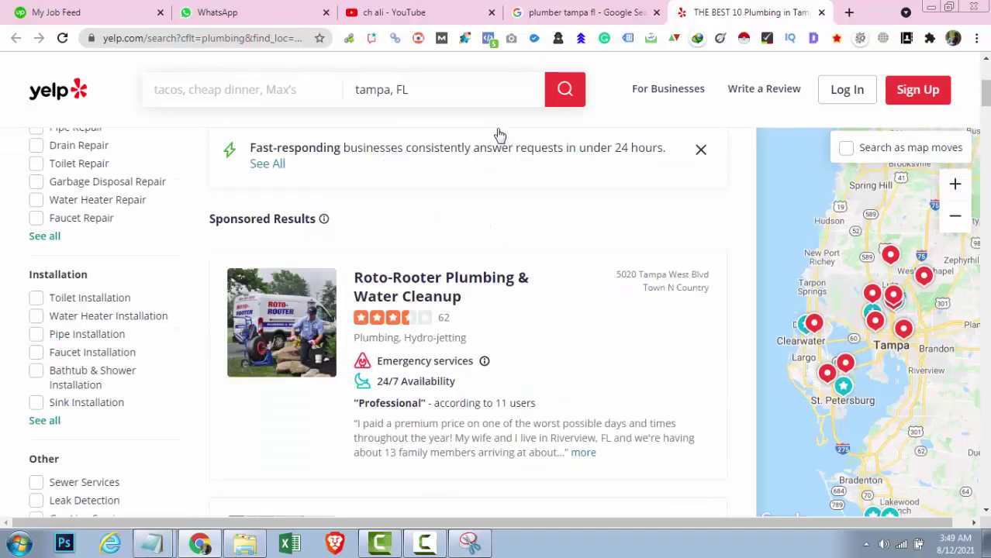
Try Lahore Pakistan and Current Location as the Yelp search location, blocking the site's location request.
{"action": "left_click", "coordinate": [513, 88]}
{"action": "type", "text": "Lahore Pakistan"}
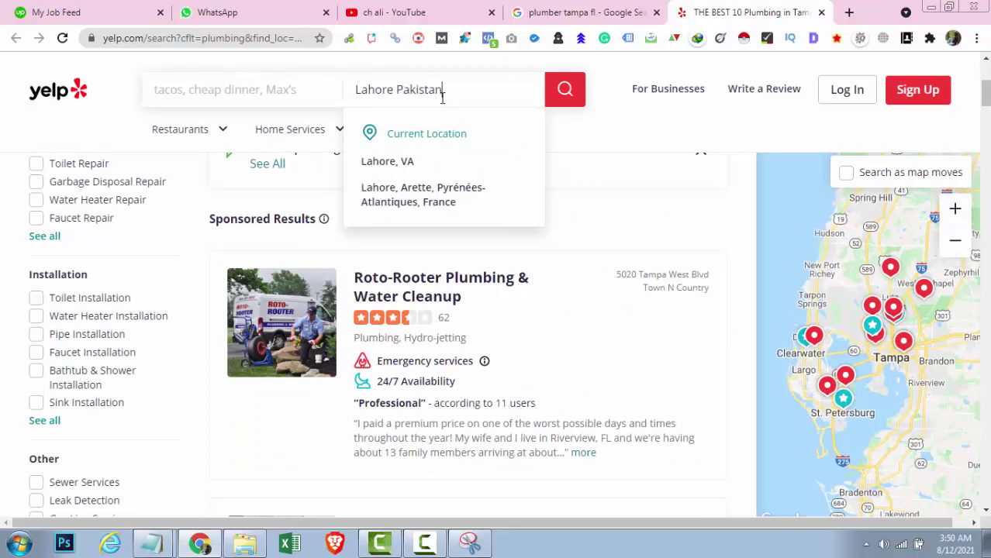
{"action": "left_click", "coordinate": [428, 135]}
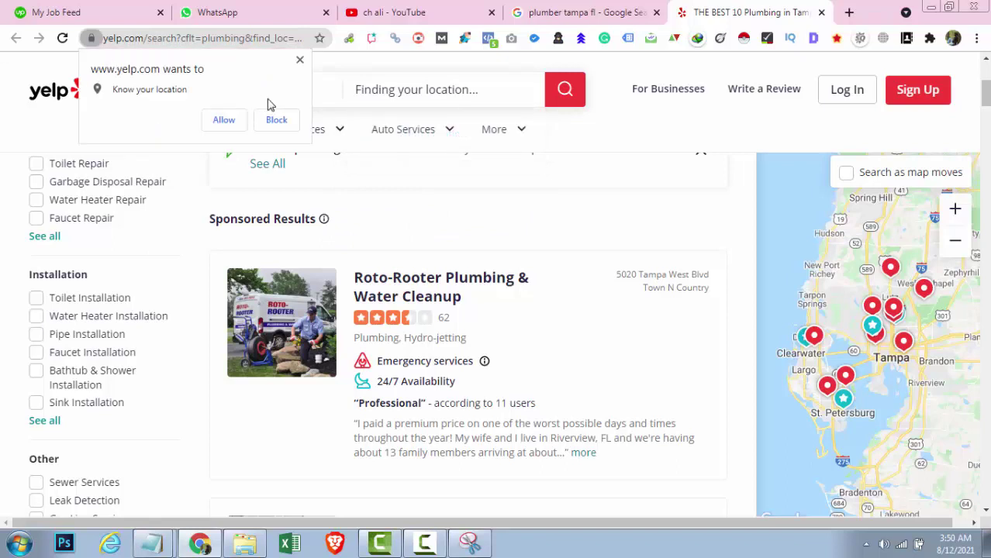
{"action": "left_click", "coordinate": [276, 120]}
Search Yelp for Plumber in Lahore and look over the page that loads.
{"action": "left_click", "coordinate": [303, 89]}
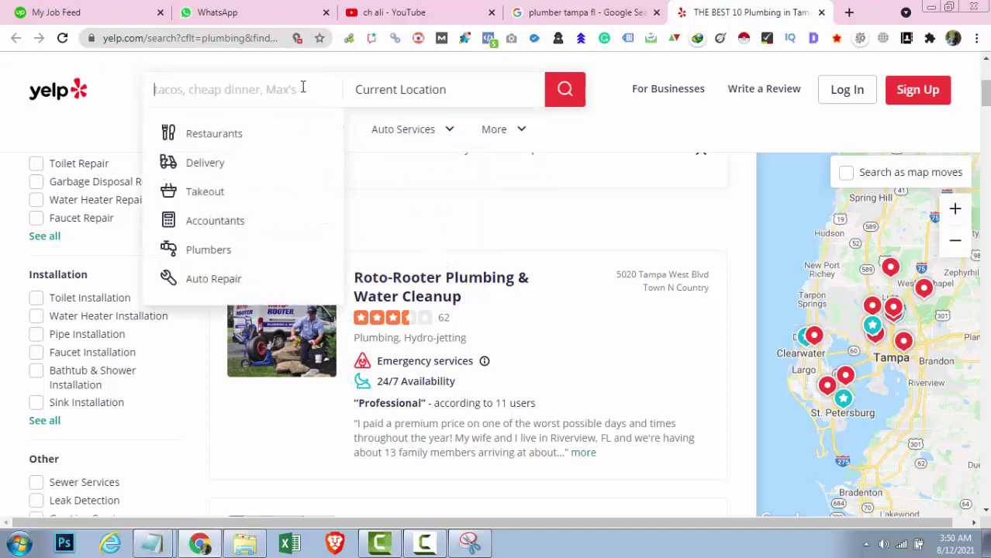
{"action": "type", "text": "Plumber"}
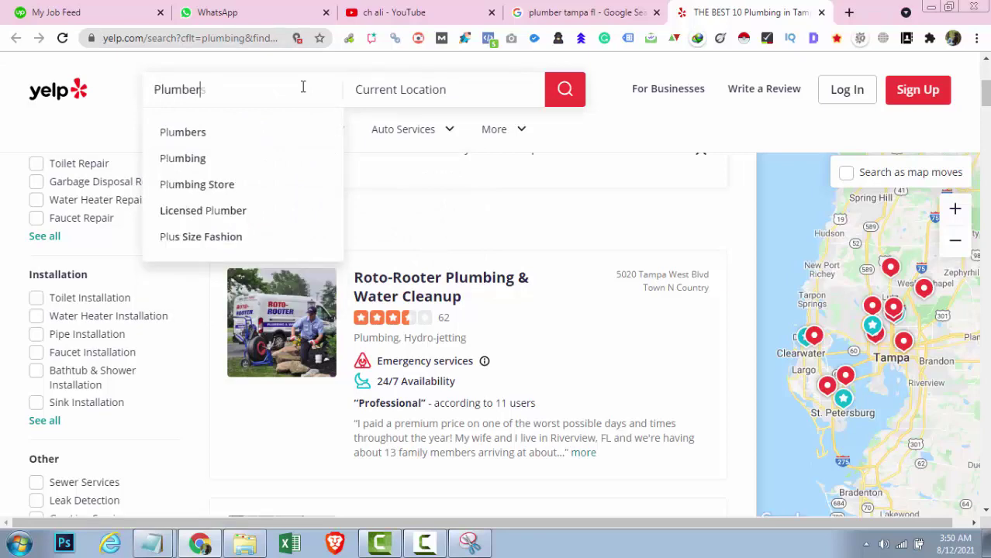
{"action": "key", "text": "Tab"}
{"action": "type", "text": "La"}
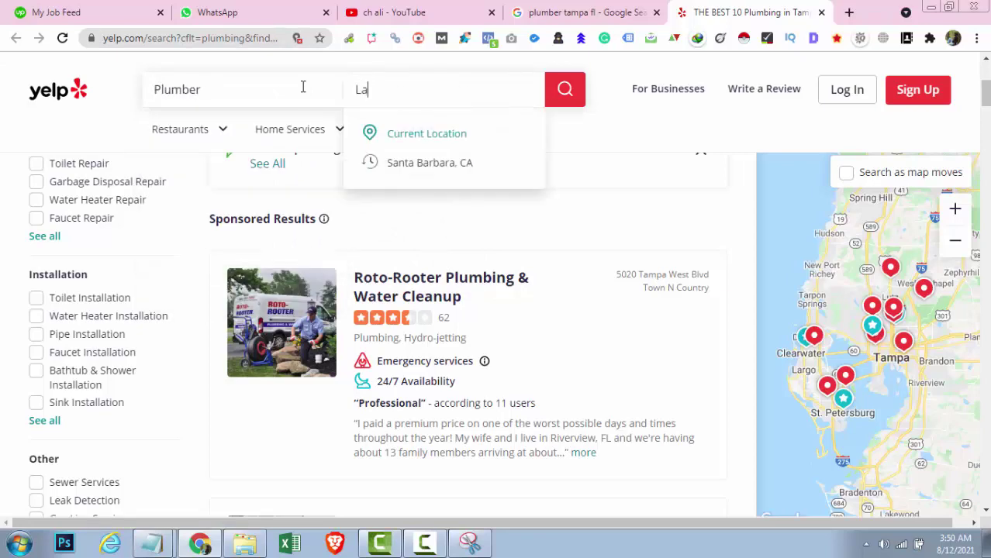
{"action": "type", "text": "hore"}
{"action": "key", "text": "Return"}
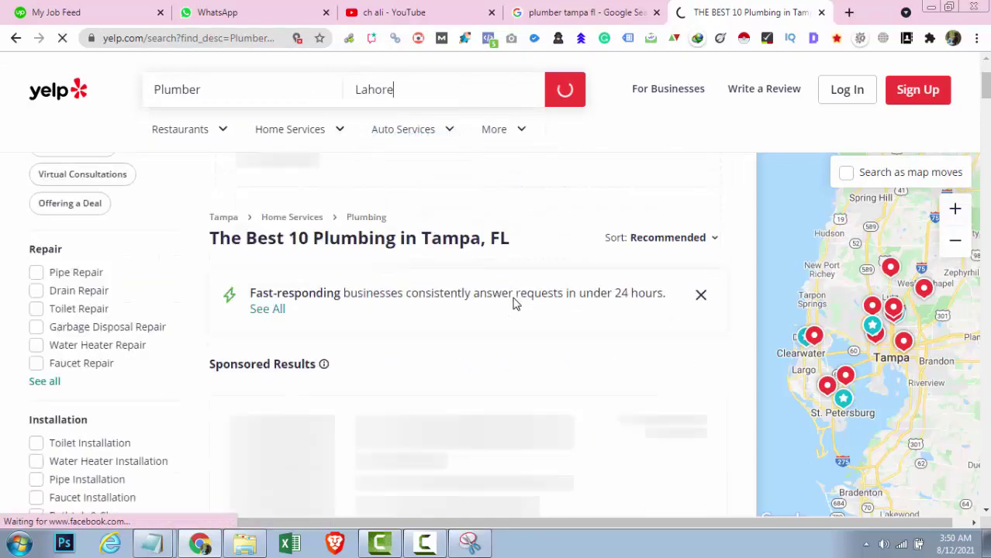
{"action": "scroll", "coordinate": [466, 318], "scroll_direction": "down", "scroll_amount": 3}
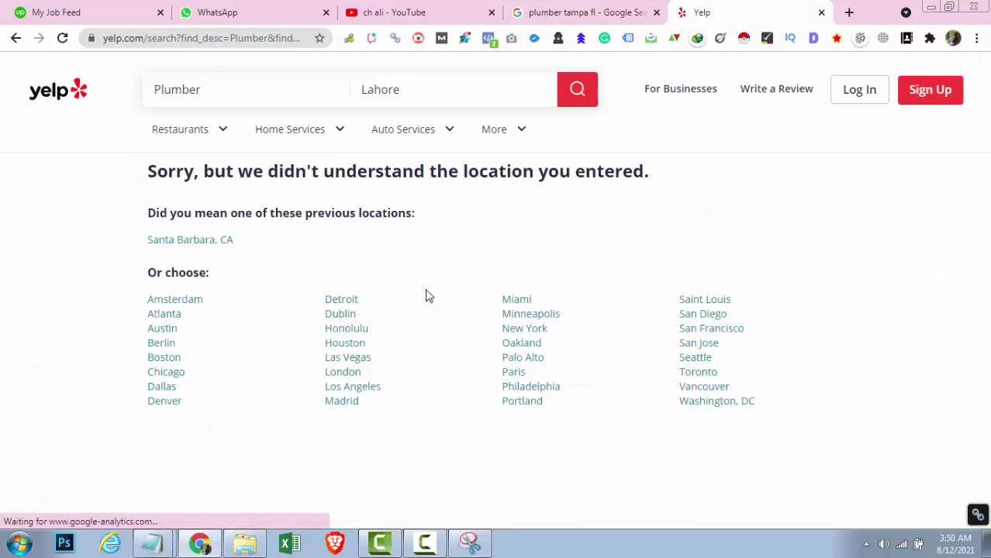
{"action": "left_click", "coordinate": [402, 97]}
Switch between the Yelp page and the Google results, ending on the organic listings with the text selection cleared.
{"action": "left_click", "coordinate": [572, 12]}
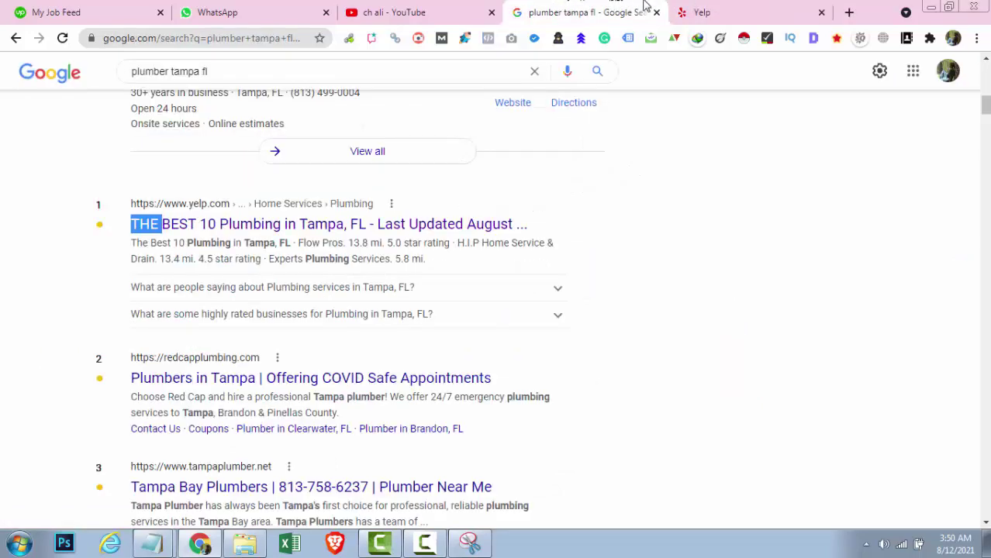
{"action": "left_click", "coordinate": [680, 10]}
{"action": "left_click", "coordinate": [749, 177]}
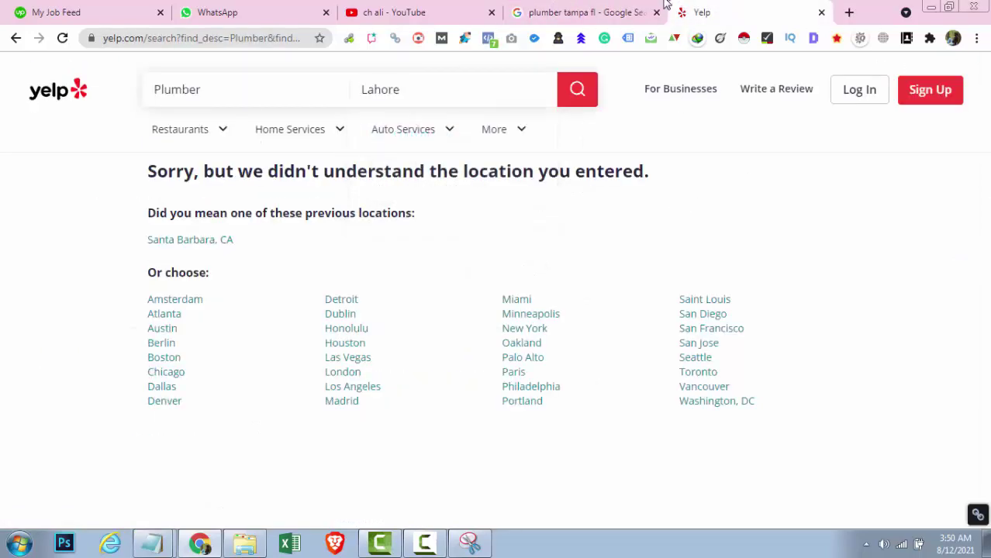
{"action": "left_click", "coordinate": [663, 5]}
{"action": "left_click", "coordinate": [703, 6]}
{"action": "left_click", "coordinate": [448, 6]}
{"action": "left_click", "coordinate": [613, 8]}
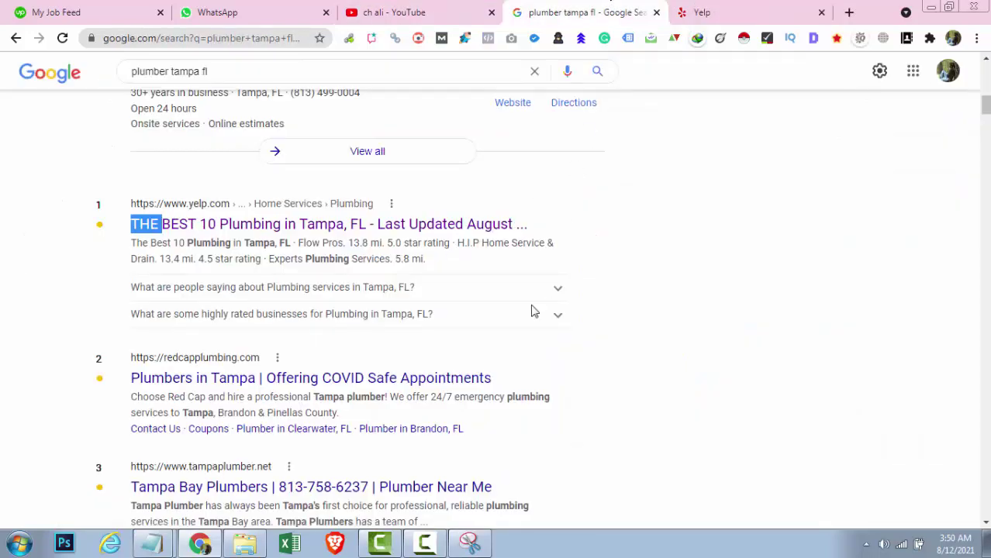
{"action": "scroll", "coordinate": [532, 311], "scroll_direction": "down", "scroll_amount": 1}
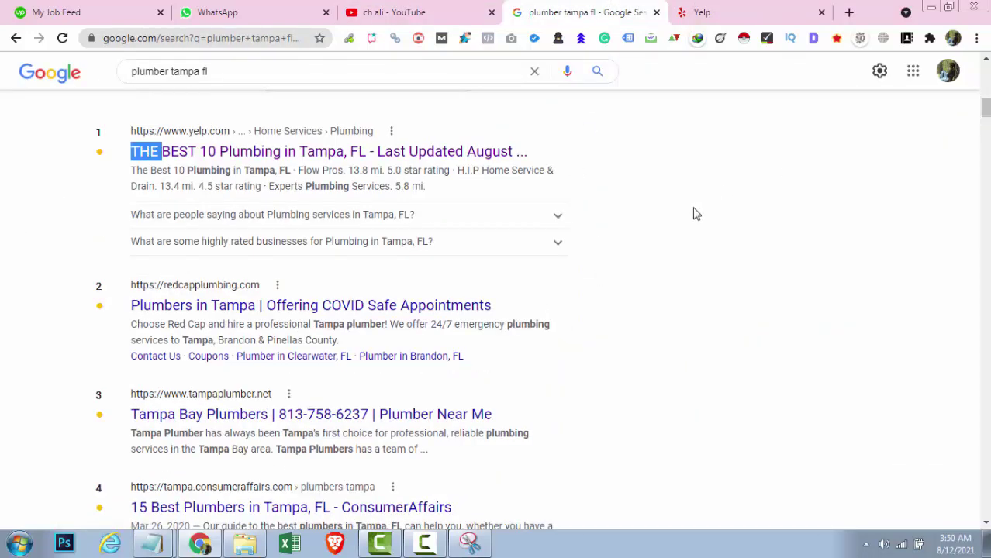
{"action": "left_click", "coordinate": [693, 232]}
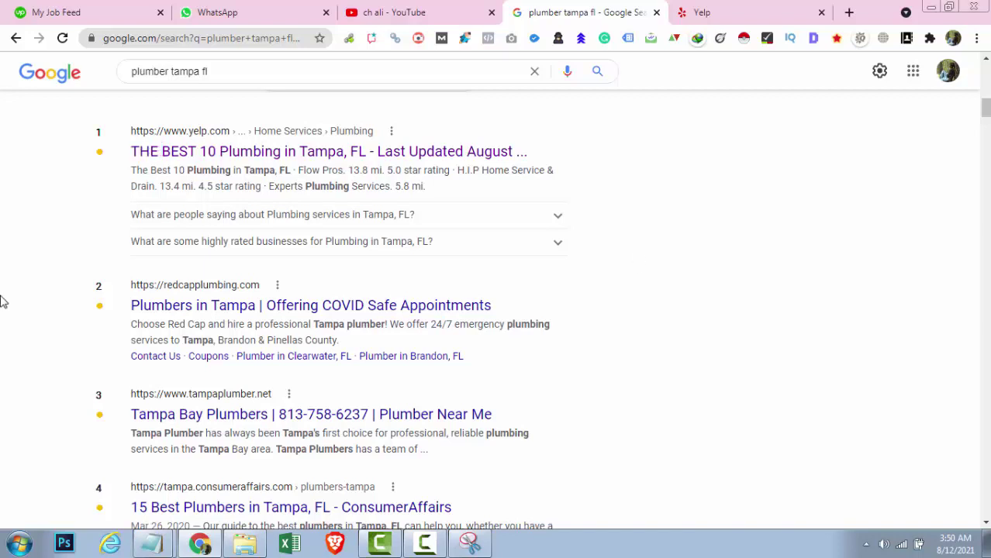
Open the redcapplumbing.com organic result in a new tab, view its homepage, and return to the search results.
{"action": "left_click", "coordinate": [318, 306], "text": "ctrl"}
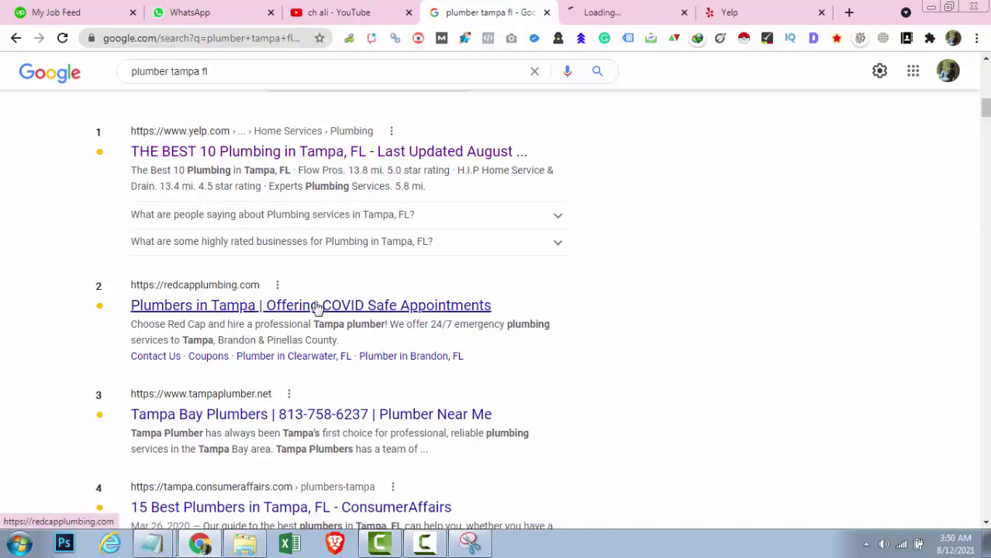
{"action": "key", "text": "ctrl+Tab"}
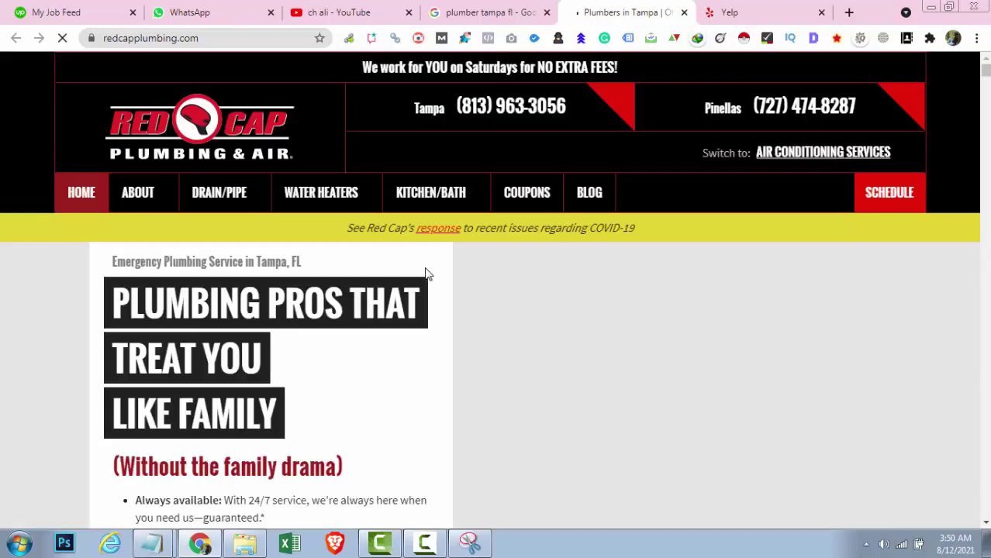
{"action": "key", "text": "ctrl+shift+Tab"}
Open Red Cap Plumbing & Air's website from the local map listings in another new tab.
{"action": "scroll", "coordinate": [481, 321], "scroll_direction": "up", "scroll_amount": 8}
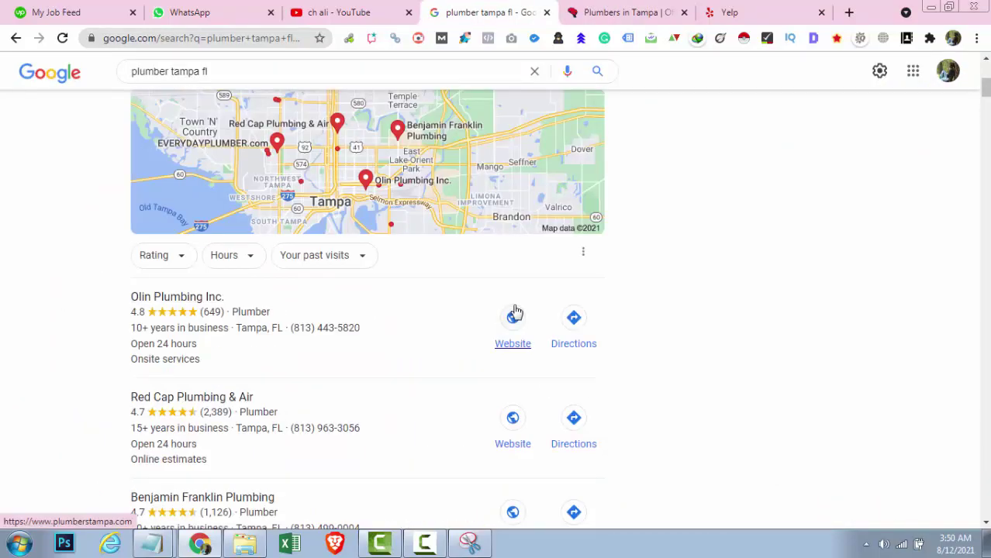
{"action": "scroll", "coordinate": [493, 324], "scroll_direction": "down", "scroll_amount": 1}
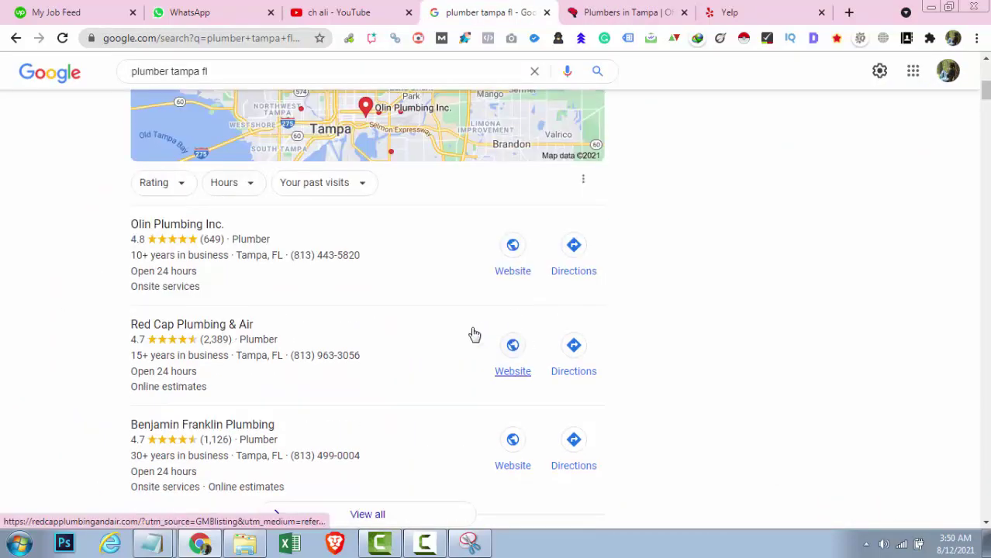
{"action": "left_click", "coordinate": [523, 366], "text": "ctrl"}
{"action": "key", "text": "ctrl+Tab"}
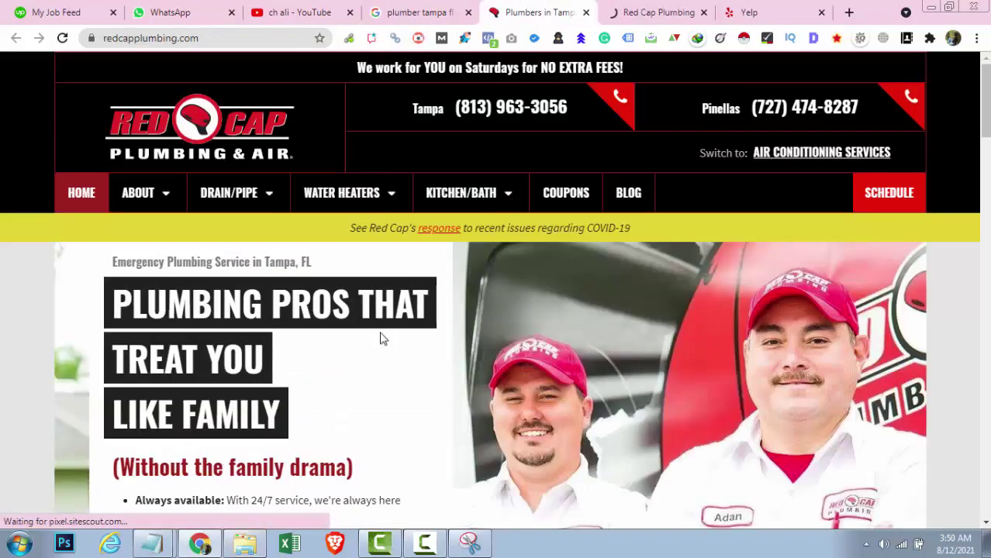
Compare the Red Cap site from the organic result with the one from the local listing, and close both tabs.
{"action": "key", "text": "ctrl+shift+Tab"}
{"action": "scroll", "coordinate": [326, 349], "scroll_direction": "down", "scroll_amount": 4}
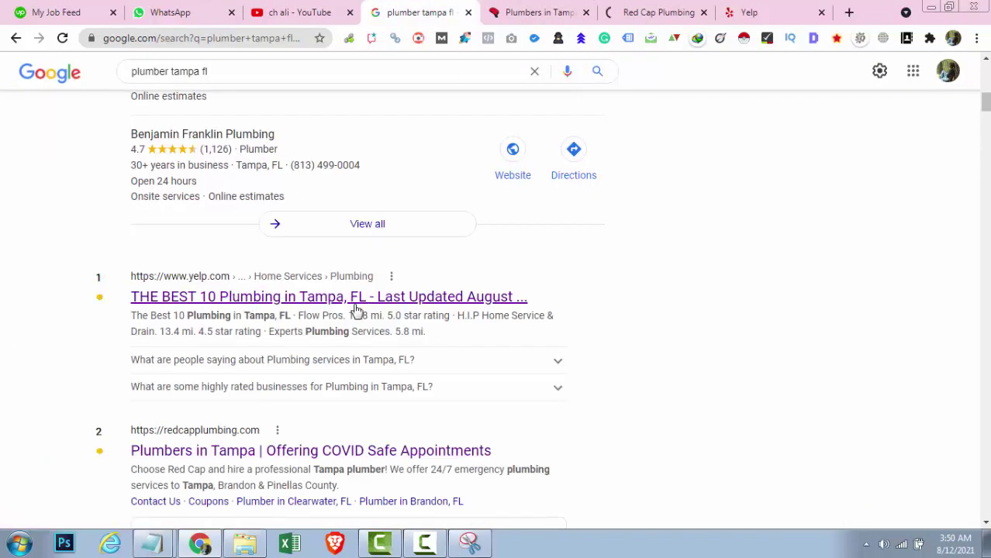
{"action": "key", "text": "ctrl+Tab"}
{"action": "key", "text": "ctrl+Tab"}
{"action": "scroll", "coordinate": [519, 245], "scroll_direction": "down", "scroll_amount": 6}
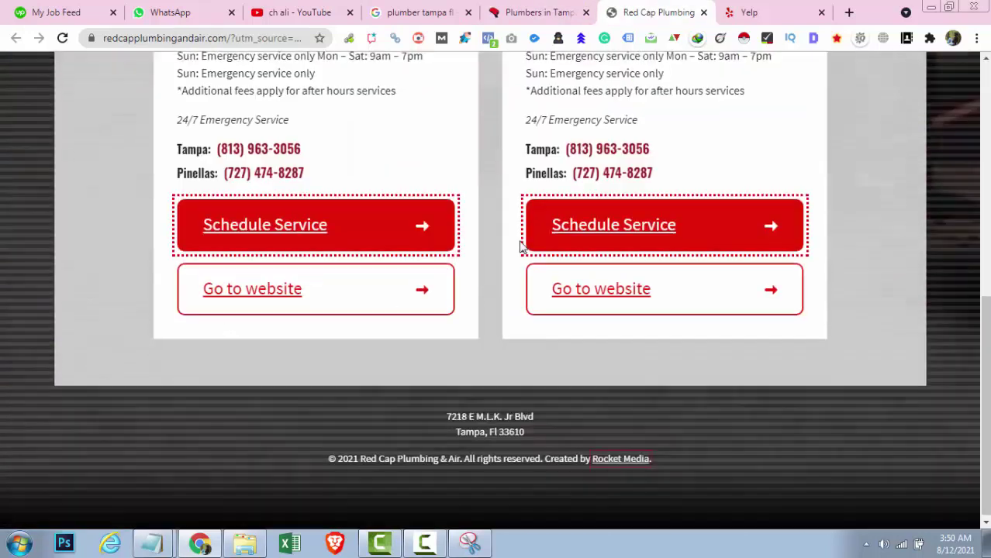
{"action": "key", "text": "ctrl+shift+Tab"}
{"action": "left_click", "coordinate": [633, 7]}
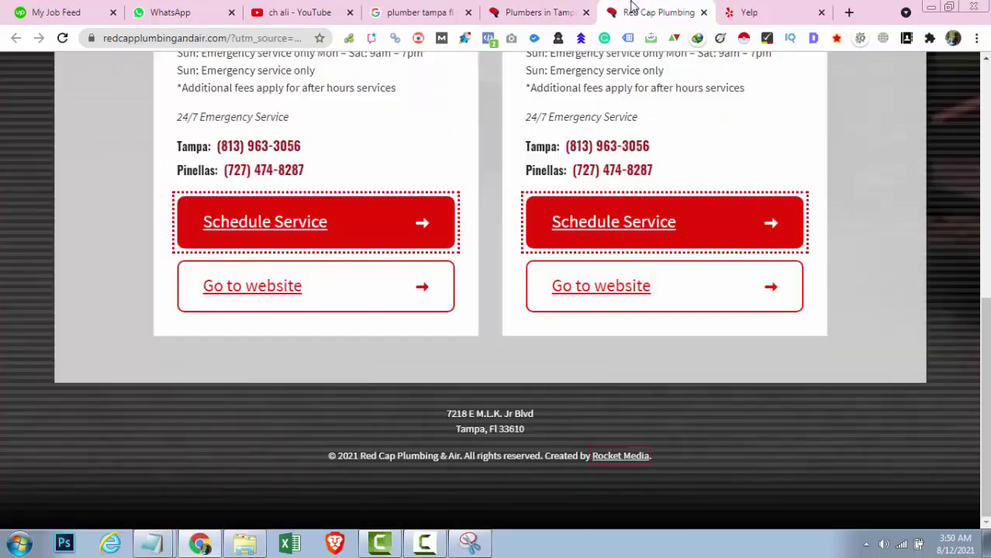
{"action": "left_click", "coordinate": [549, 6]}
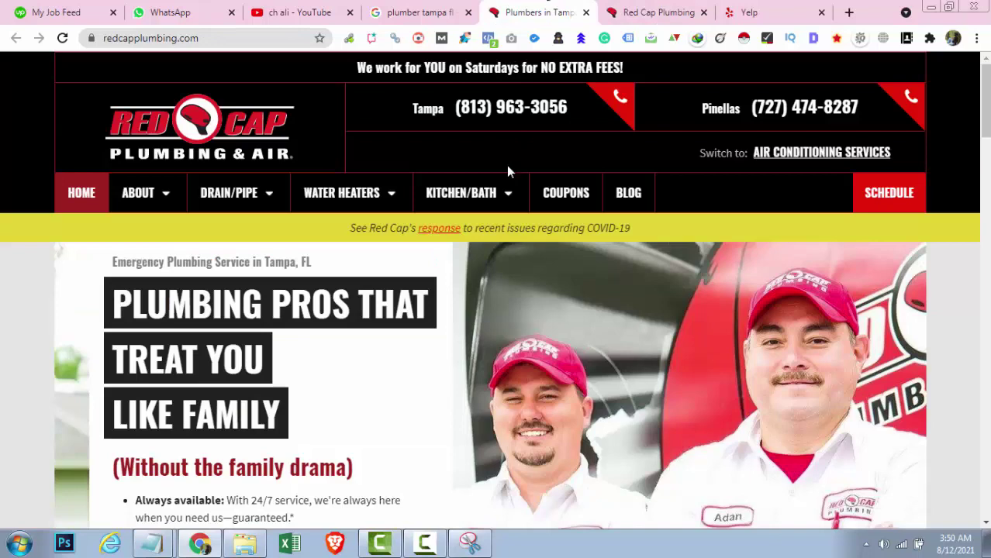
{"action": "key", "text": "ctrl+w"}
{"action": "left_click", "coordinate": [683, 9]}
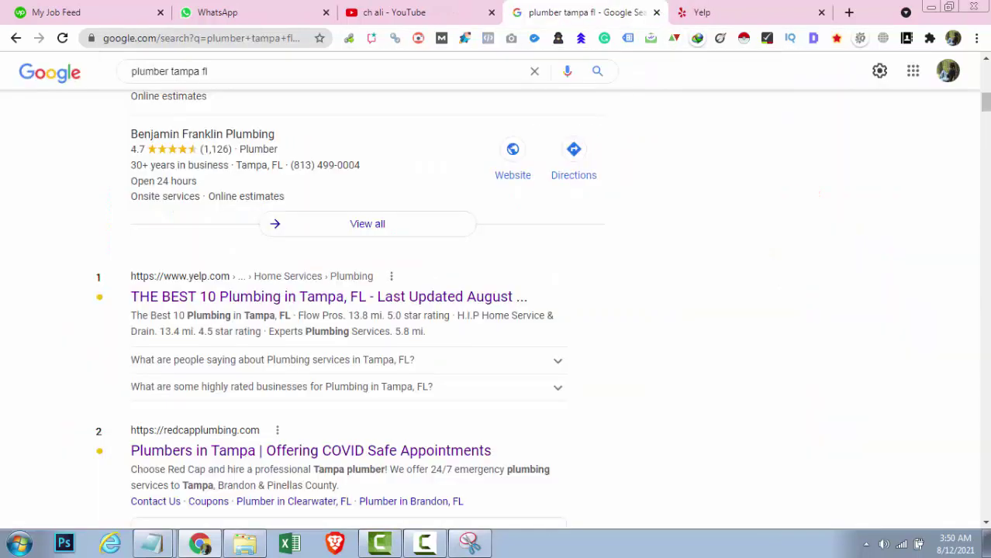
Review the organic results, the local map listings, and the ads at the start of the Google results page.
{"action": "scroll", "coordinate": [316, 298], "scroll_direction": "down", "scroll_amount": 5}
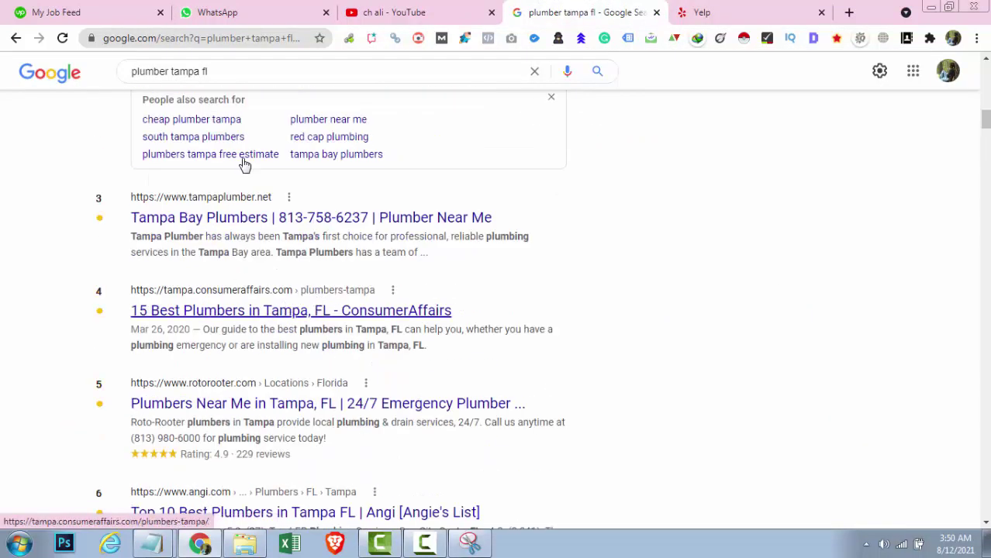
{"action": "scroll", "coordinate": [281, 311], "scroll_direction": "down", "scroll_amount": 1}
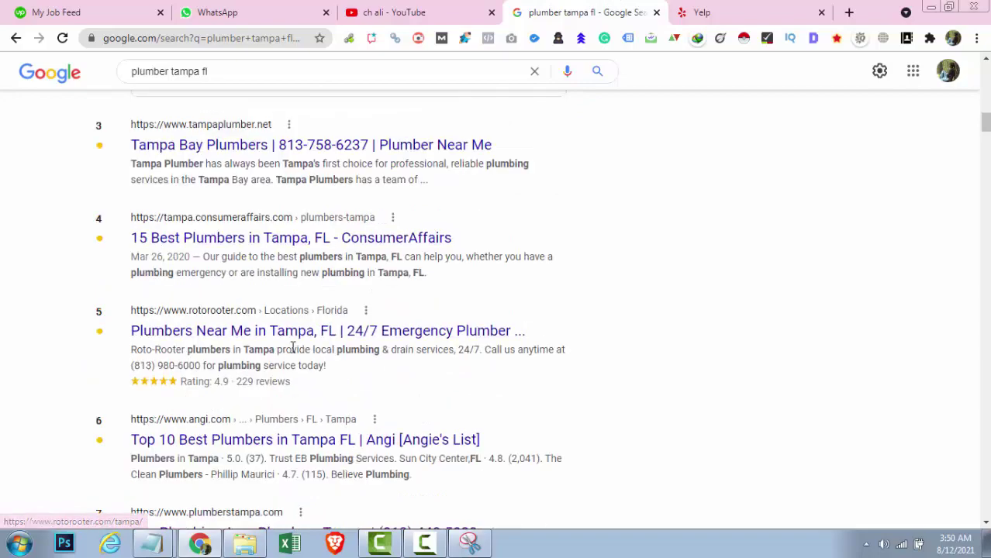
{"action": "scroll", "coordinate": [386, 264], "scroll_direction": "down", "scroll_amount": 1}
{"action": "scroll", "coordinate": [376, 332], "scroll_direction": "up", "scroll_amount": 7}
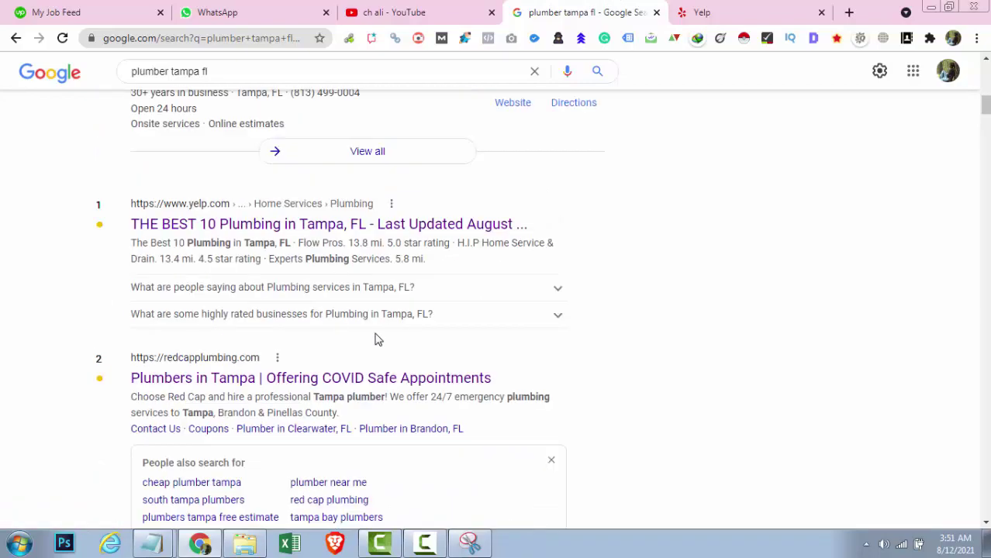
{"action": "scroll", "coordinate": [376, 337], "scroll_direction": "up", "scroll_amount": 7}
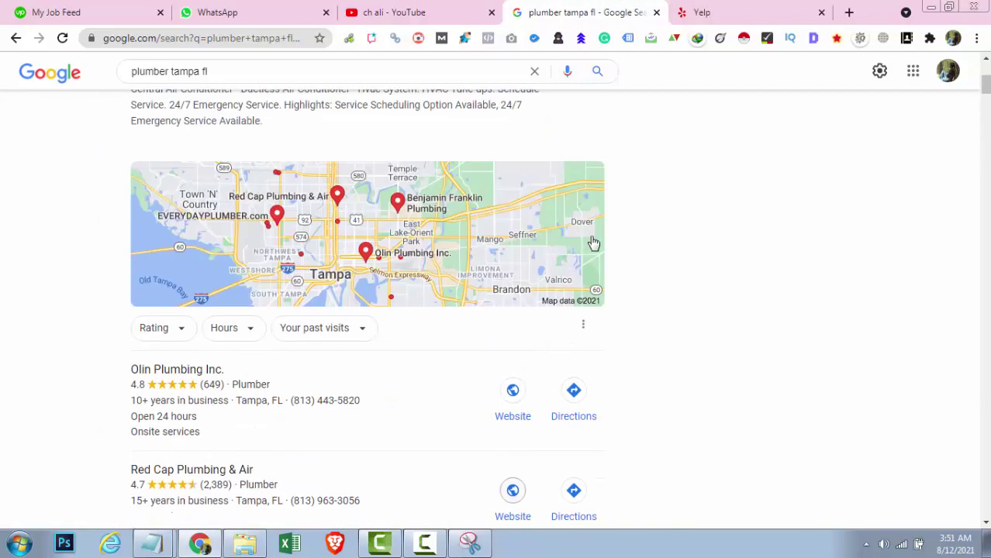
{"action": "scroll", "coordinate": [610, 233], "scroll_direction": "up", "scroll_amount": 4}
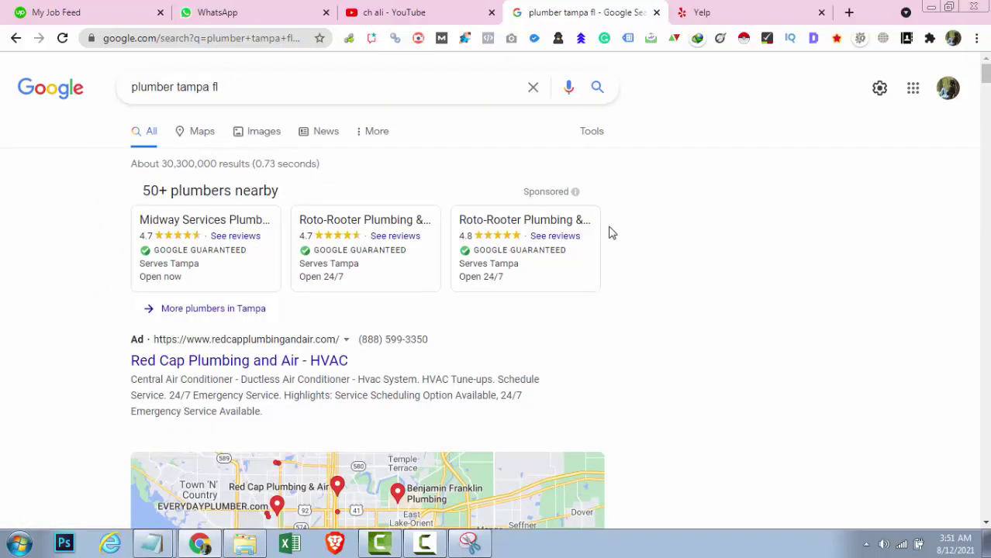
Skim the local map listings and remaining organic results for the plumber search, and switch to the empty Notepad document.
{"action": "scroll", "coordinate": [615, 294], "scroll_direction": "down", "scroll_amount": 17}
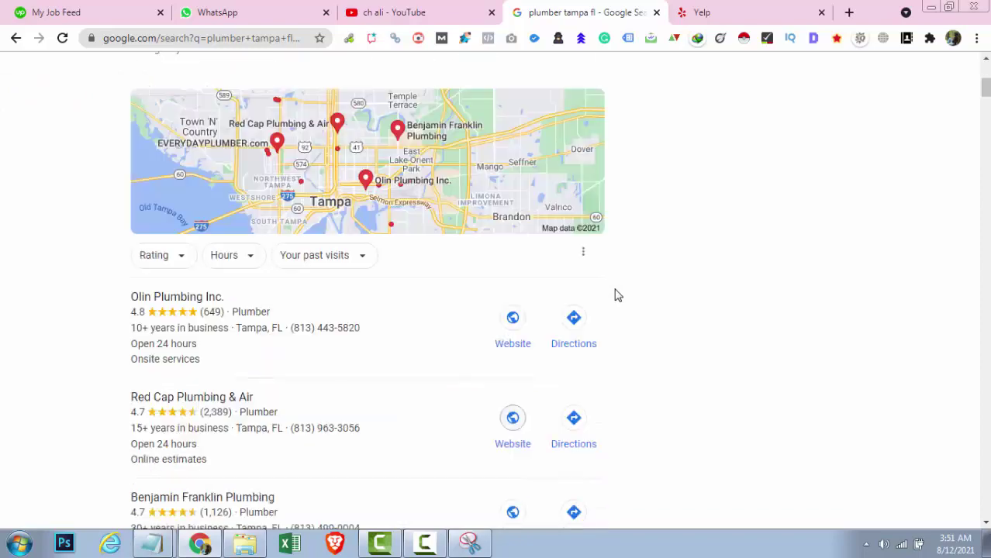
{"action": "scroll", "coordinate": [603, 358], "scroll_direction": "down", "scroll_amount": 20}
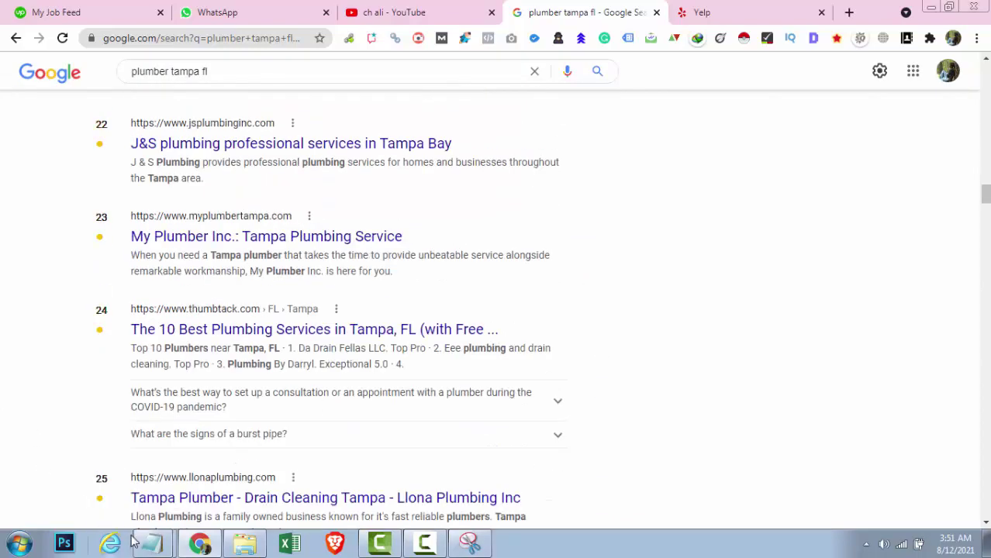
{"action": "mouse_move", "coordinate": [151, 543]}
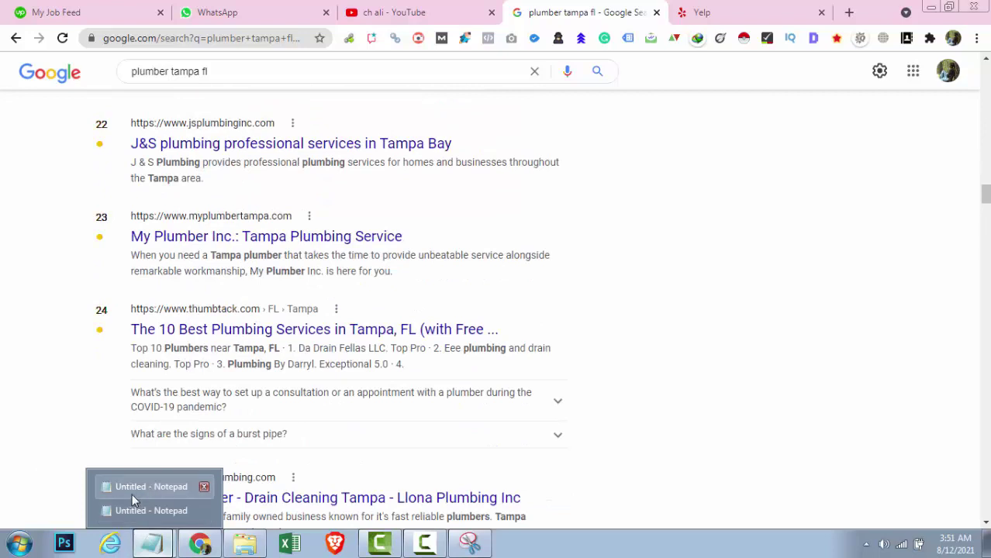
{"action": "left_click", "coordinate": [132, 494]}
{"action": "left_click", "coordinate": [138, 541]}
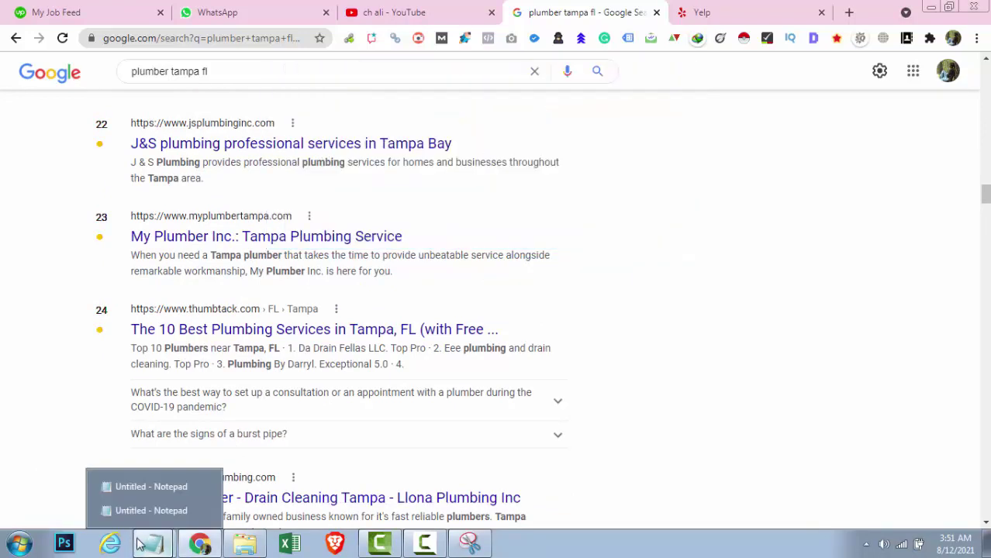
{"action": "left_click", "coordinate": [116, 510]}
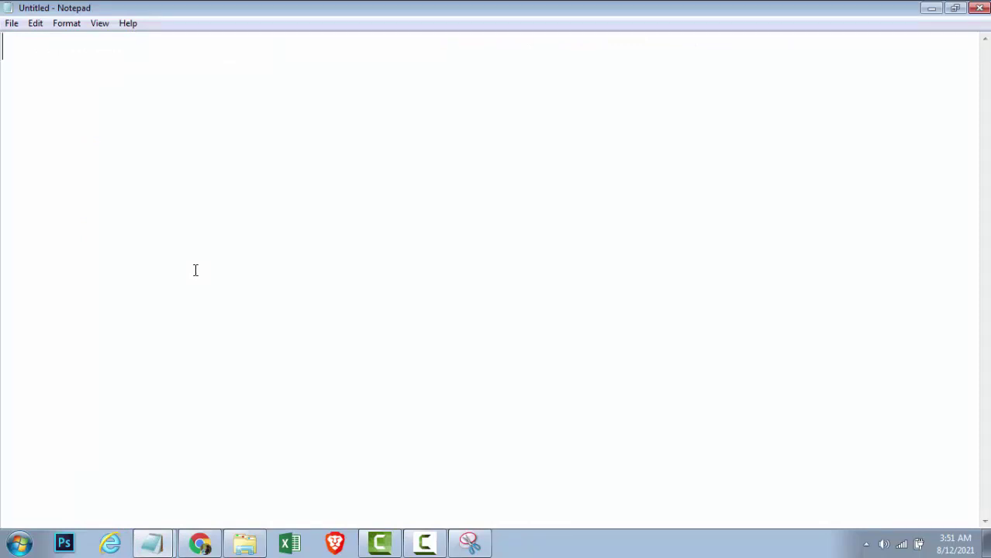
Write "Keywords Research" and "Content Optimzation" as the first two lines of the note, separated by a blank line.
{"action": "type", "text": "Key"}
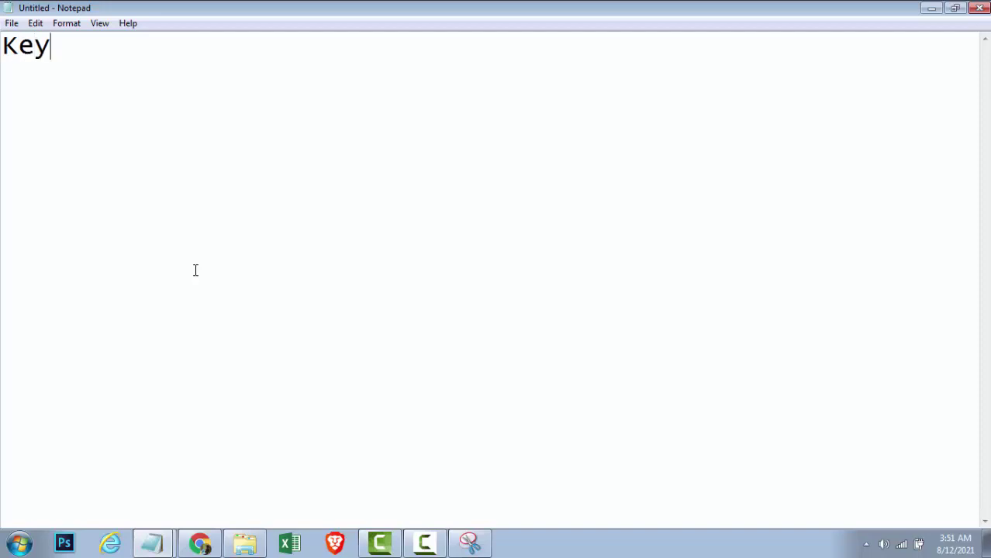
{"action": "type", "text": "words Research "}
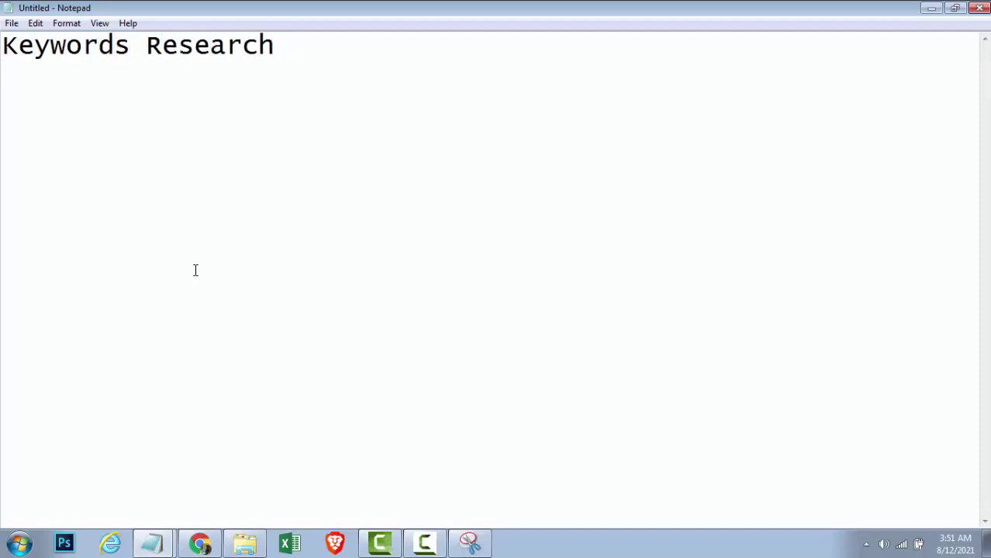
{"action": "type", "text": "Cont"}
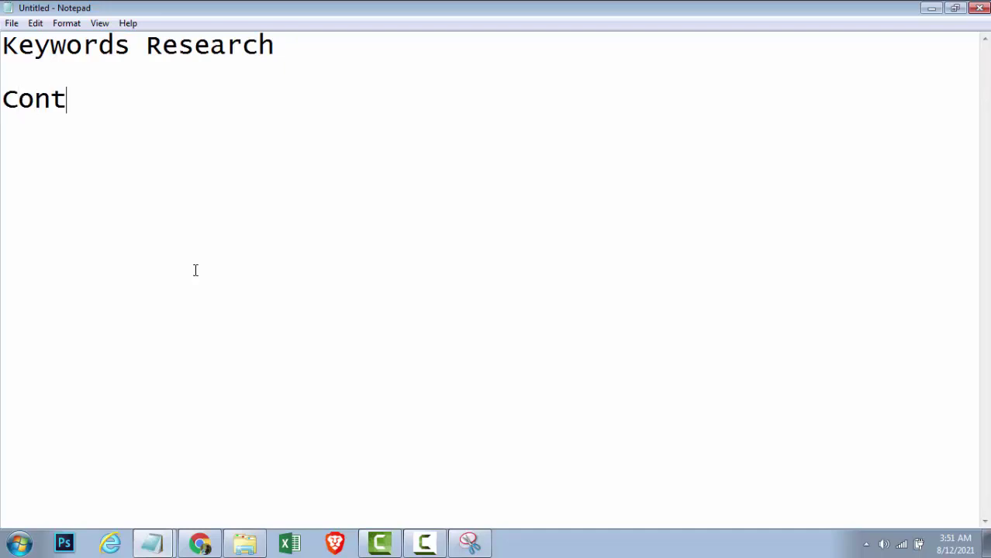
{"action": "type", "text": "ent Opti"}
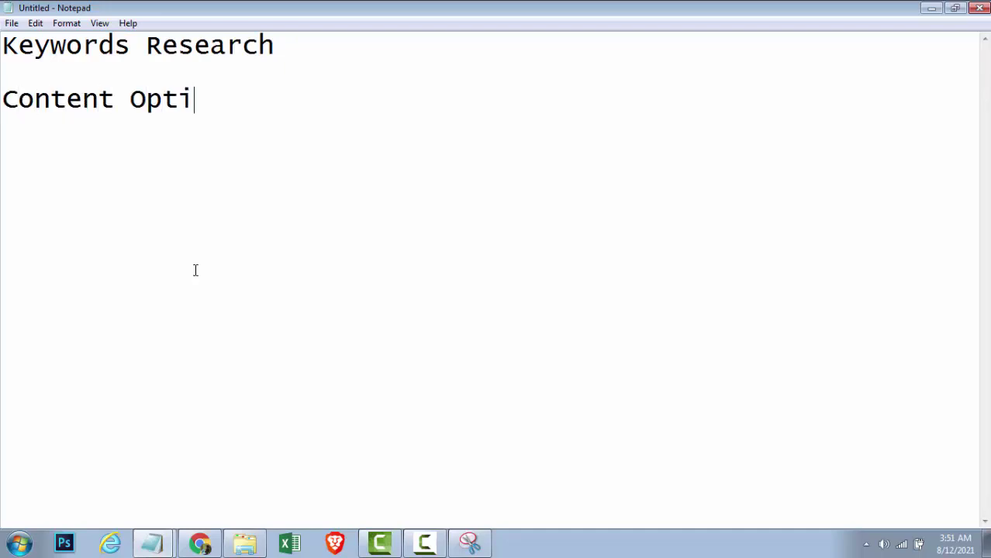
{"action": "type", "text": "mzation "}
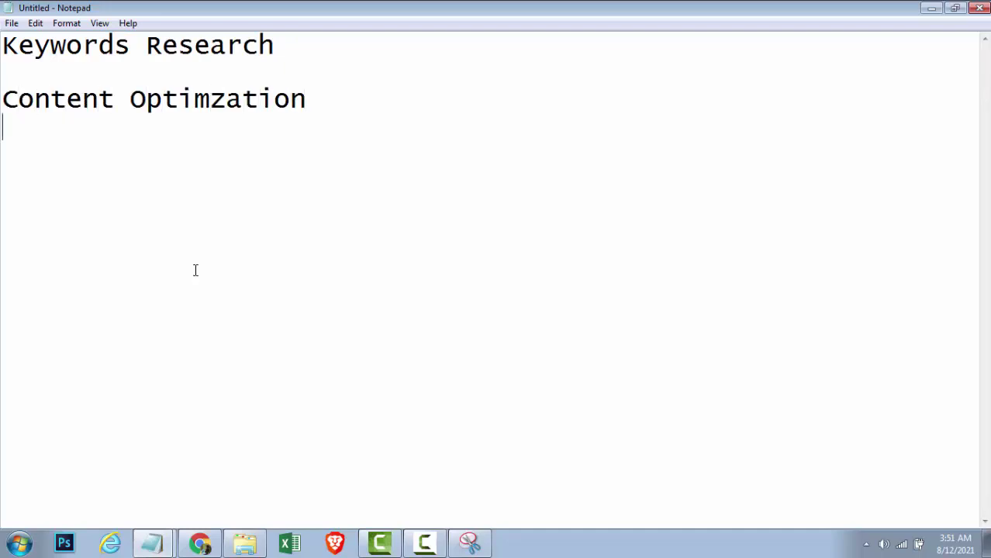
{"action": "type", "text": "Off Page"}
{"action": "key", "text": "BackSpace"}
{"action": "key", "text": "BackSpace"}
{"action": "key", "text": "BackSpace"}
{"action": "key", "text": "BackSpace"}
{"action": "key", "text": "BackSpace"}
{"action": "key", "text": "BackSpace"}
{"action": "key", "text": "BackSpace"}
{"action": "key", "text": "BackSpace"}
{"action": "key", "text": "BackSpace"}
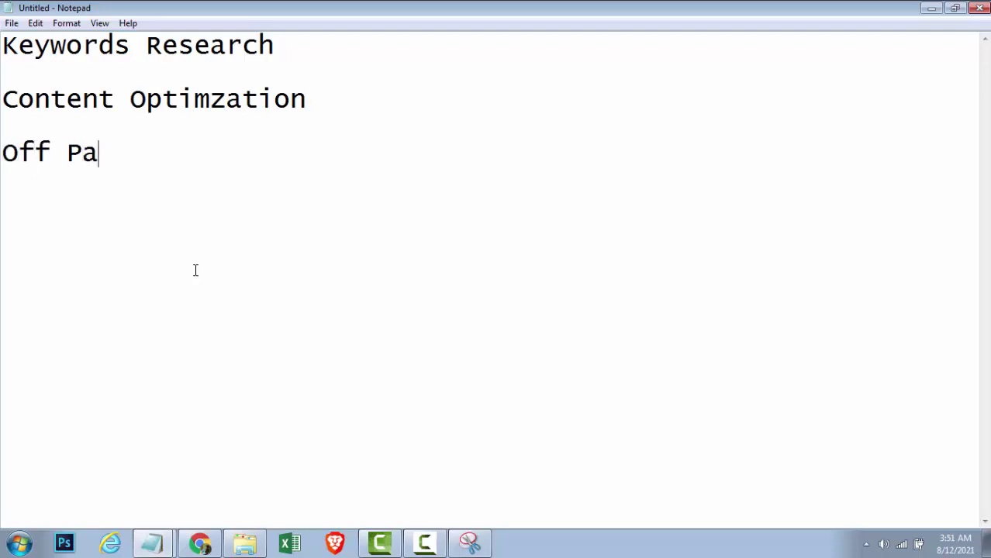
Add the entries "On-page" and "Off-page" below the content entry, with a blank line between them.
{"action": "type", "text": "On-"}
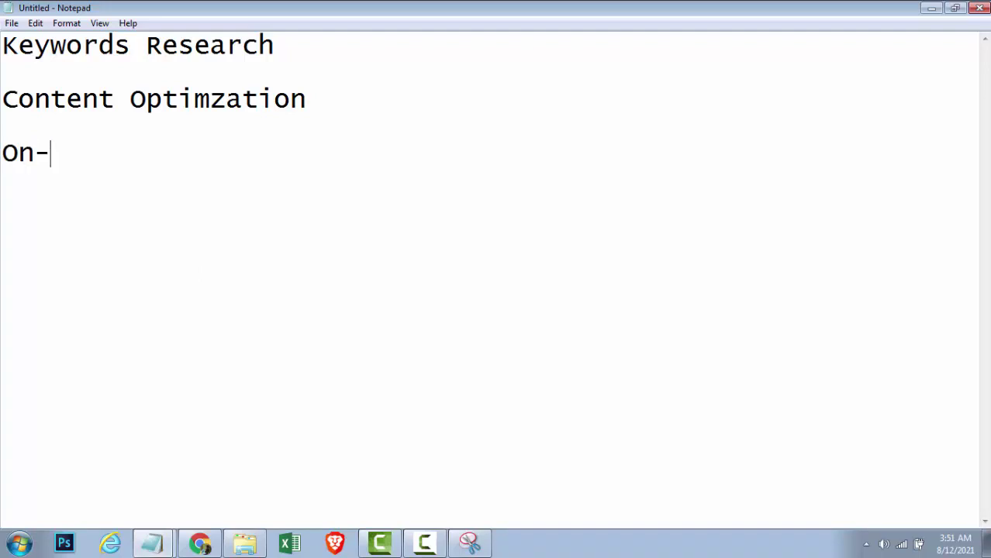
{"action": "type", "text": "page"}
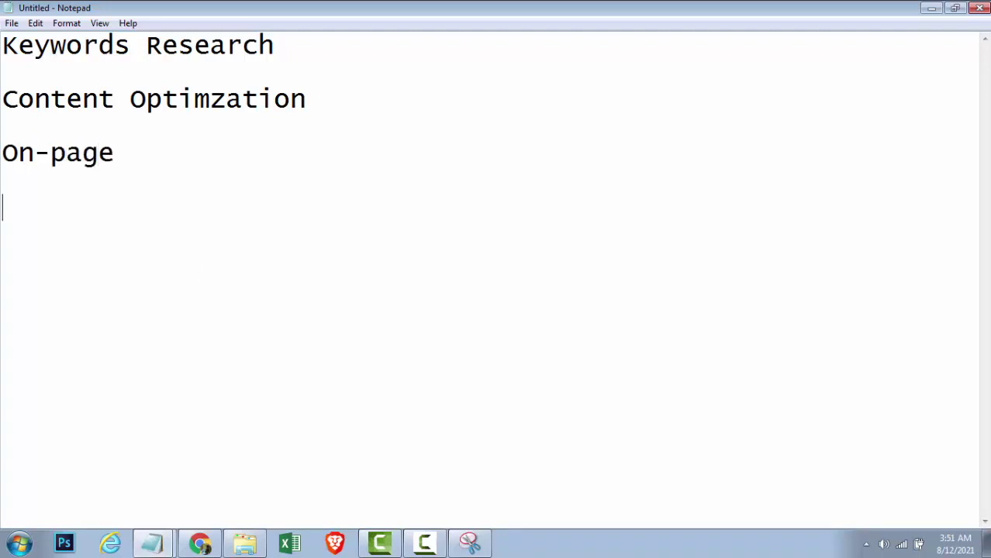
{"action": "key", "text": "Return"}
{"action": "key", "text": "Return"}
{"action": "type", "text": "Off-"}
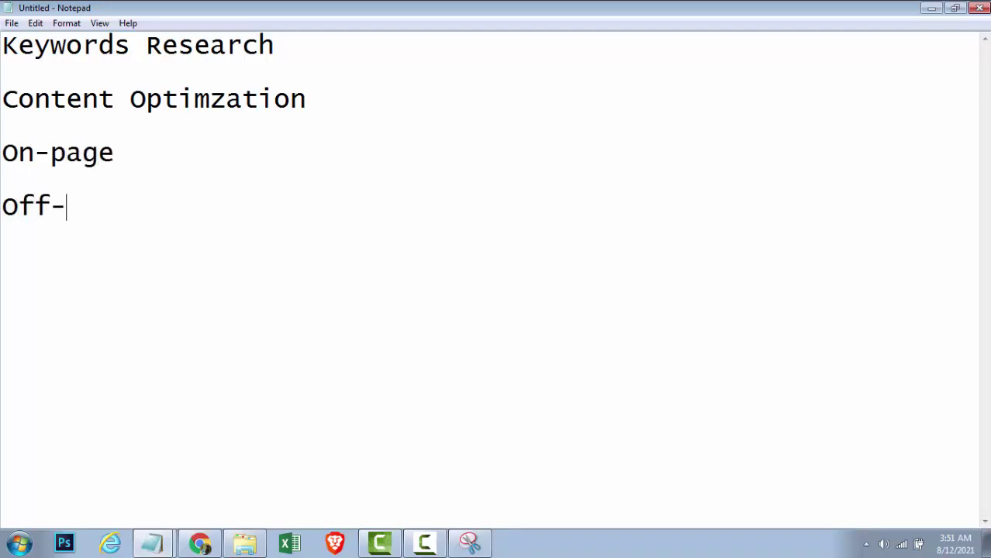
{"action": "type", "text": "page"}
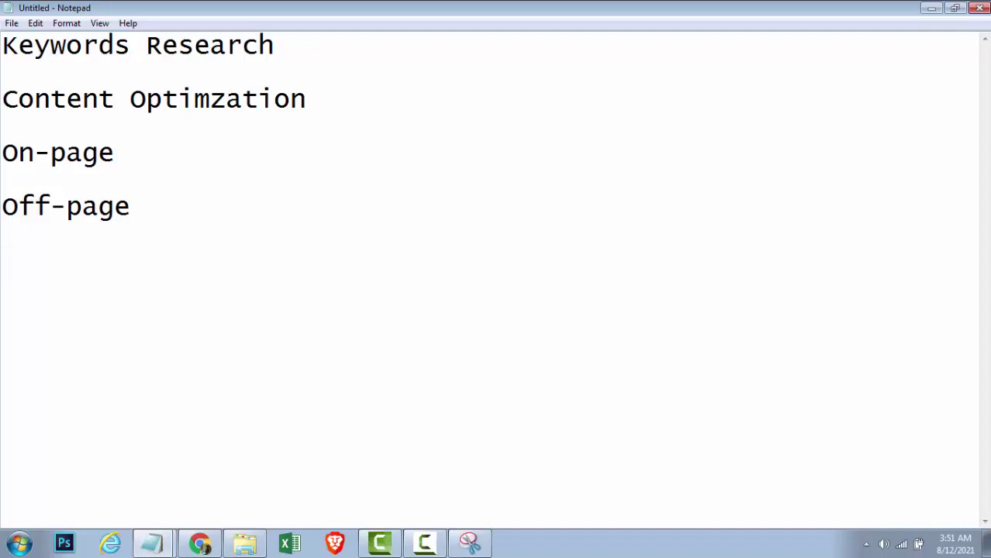
Add the entry "GMB Optimzation" below the "Off-page" line, leaving a blank line in between.
{"action": "key", "text": "Return"}
{"action": "key", "text": "Return"}
{"action": "type", "text": "GMB Optiom"}
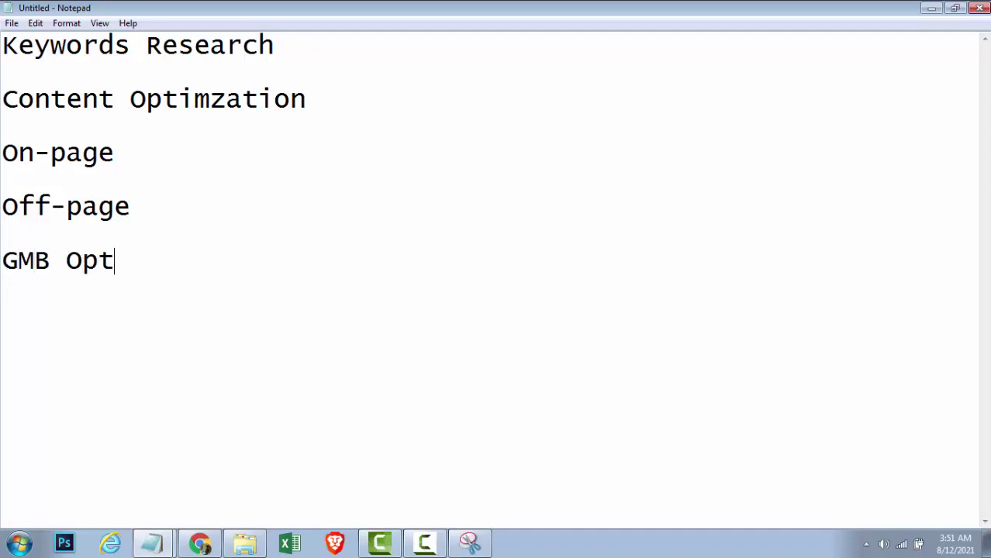
{"action": "key", "text": "BackSpace"}
{"action": "key", "text": "BackSpace"}
{"action": "type", "text": "m"}
{"action": "key", "text": "BackSpace"}
{"action": "type", "text": "i"}
{"action": "key", "text": "BackSpace"}
{"action": "type", "text": "mz"}
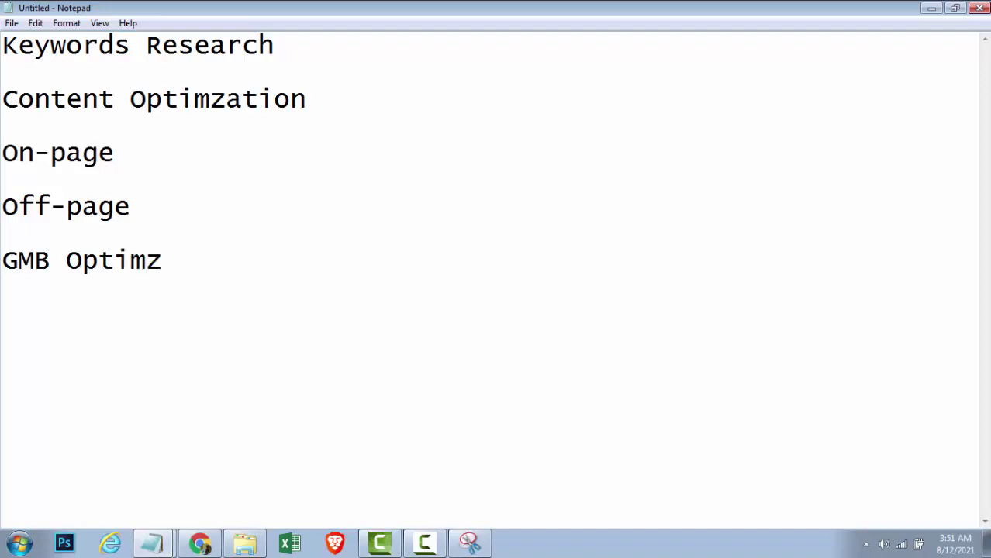
{"action": "key", "text": "BackSpace"}
{"action": "type", "text": "zation"}
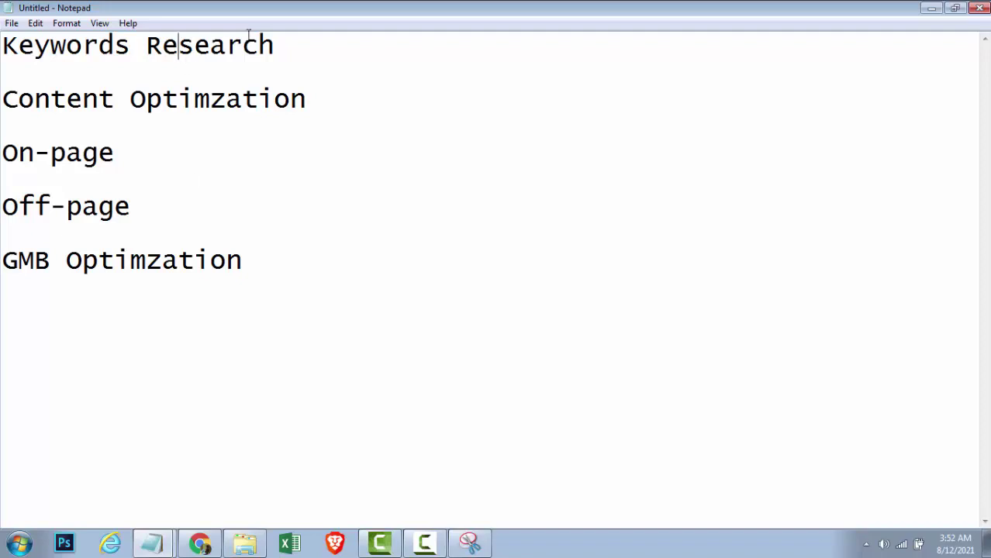
Highlight the "Keywords Research" line, look at the Google results and the Yelp page in Chrome, and return to Notepad.
{"action": "left_click", "coordinate": [419, 47]}
{"action": "key", "text": "shift+Home"}
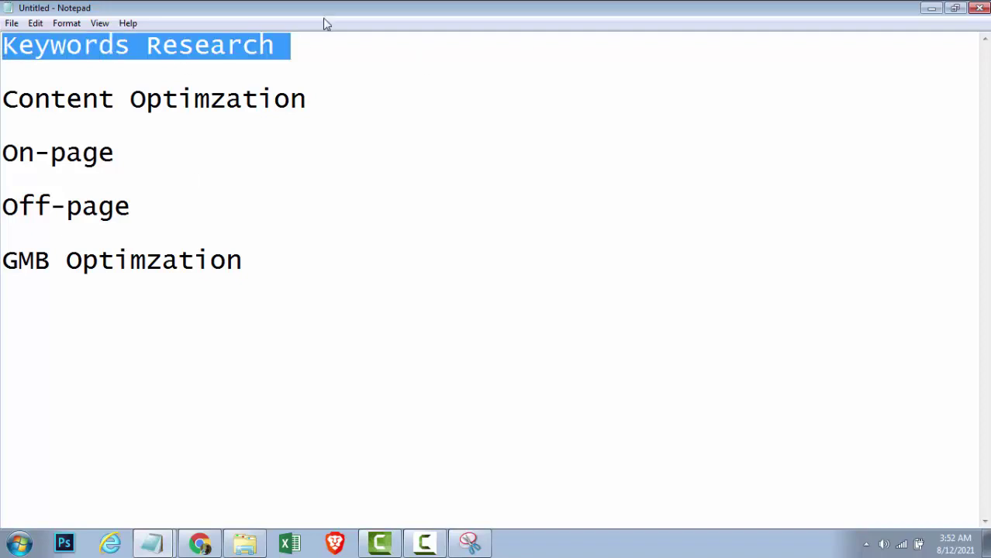
{"action": "key", "text": "alt+Tab"}
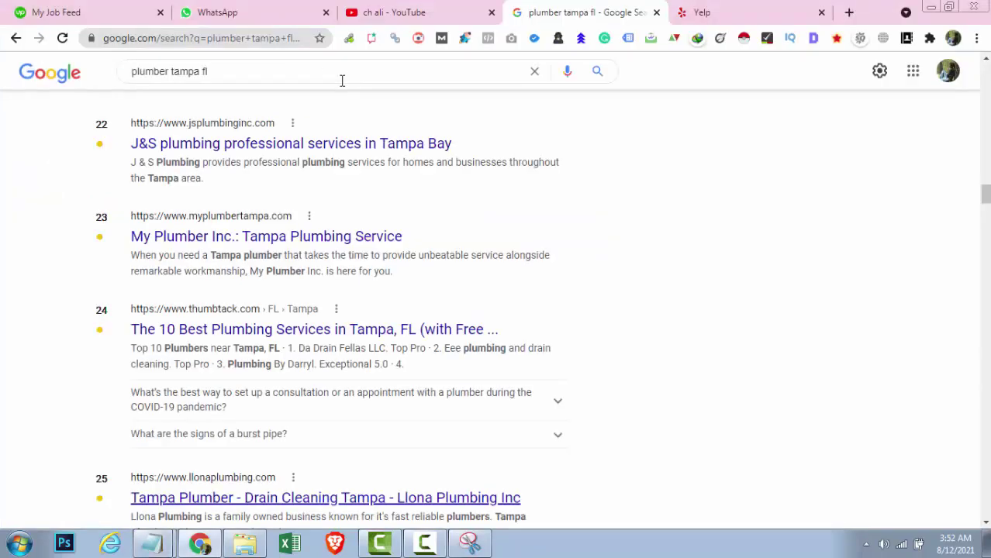
{"action": "scroll", "coordinate": [522, 225], "scroll_direction": "up", "scroll_amount": 20}
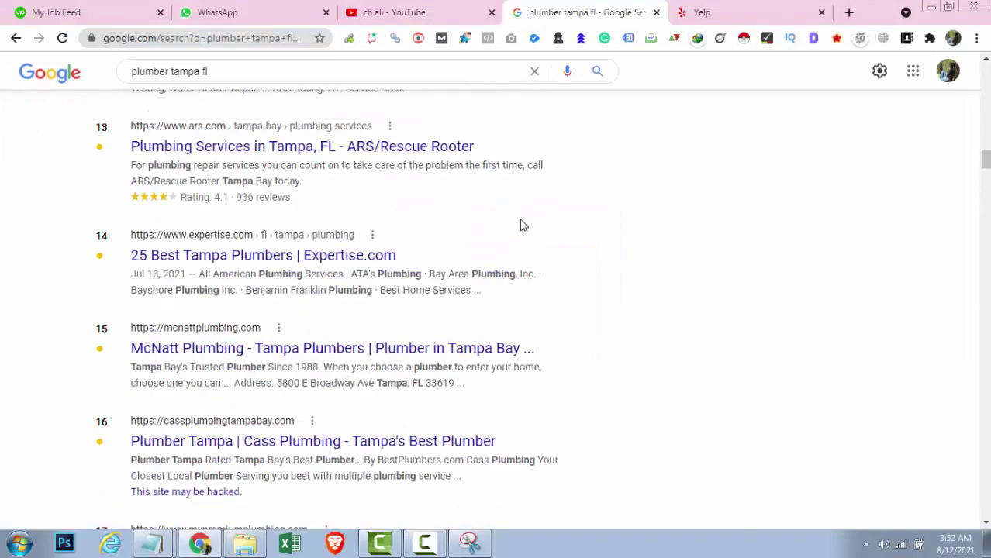
{"action": "left_click", "coordinate": [728, 7]}
{"action": "key", "text": "alt+Tab"}
Write the heading "Keyword Research Tools" below the list of SEO topics, set off by blank lines.
{"action": "left_click", "coordinate": [380, 379]}
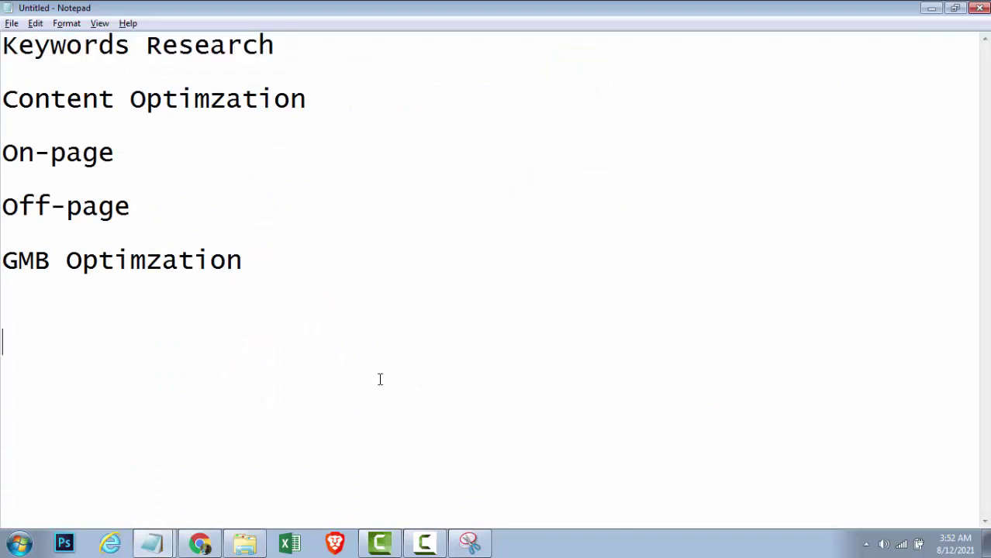
{"action": "type", "text": "Keyw"}
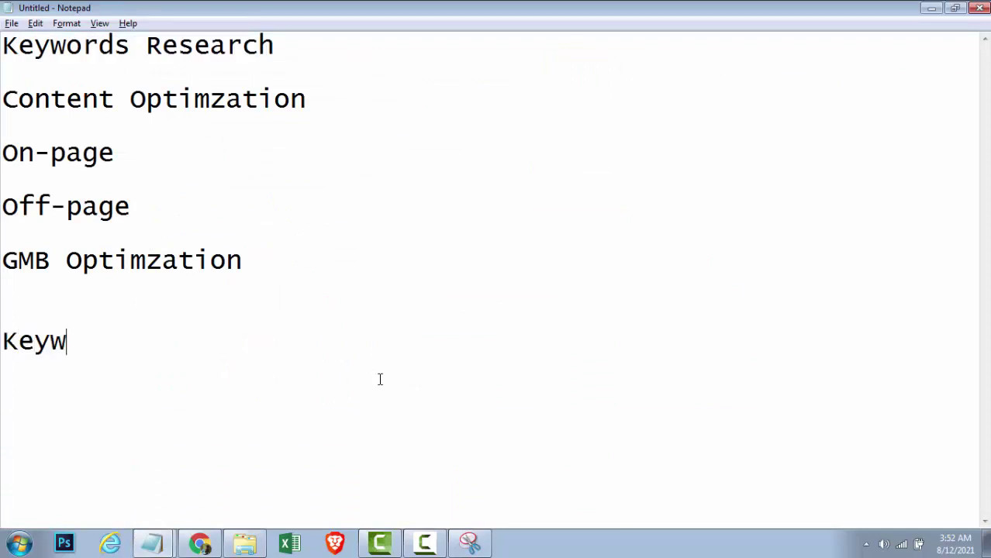
{"action": "type", "text": "ords Re"}
{"action": "key", "text": "BackSpace"}
{"action": "key", "text": "BackSpace"}
{"action": "key", "text": "BackSpace"}
{"action": "key", "text": "BackSpace"}
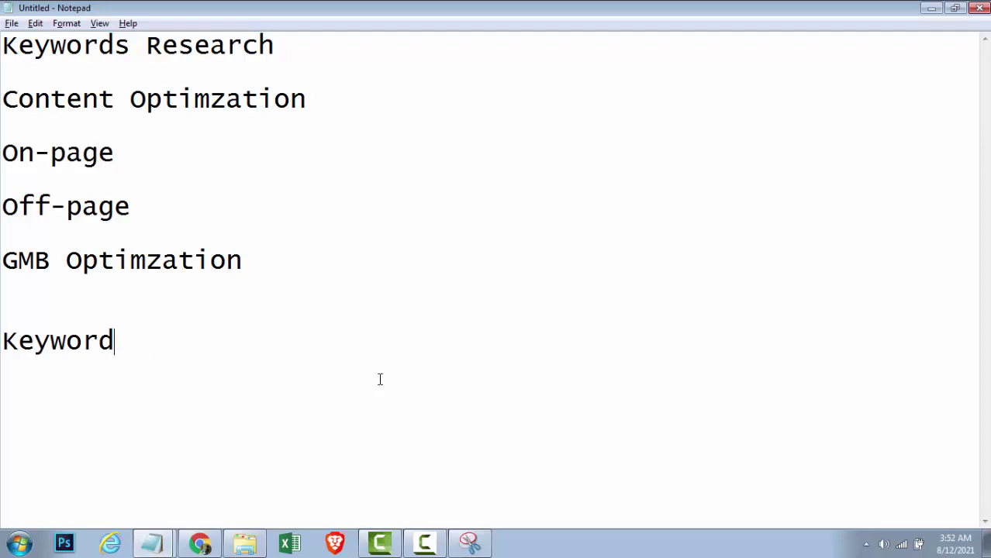
{"action": "type", "text": "Research "}
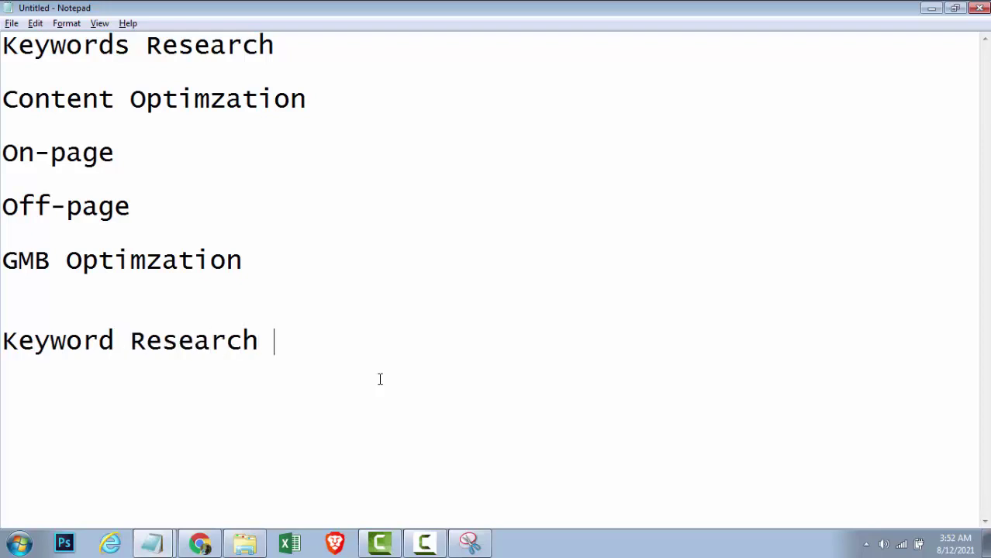
{"action": "type", "text": "Tool"}
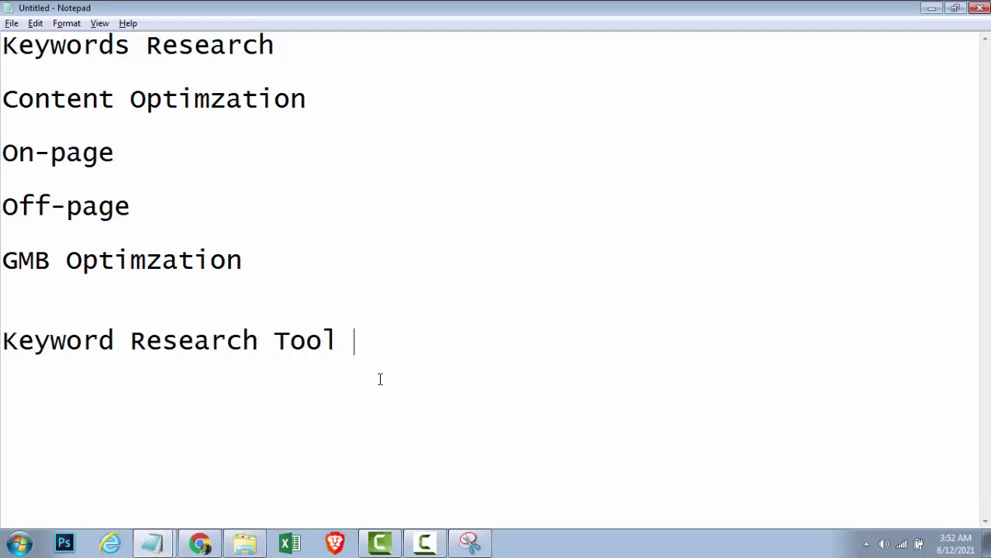
{"action": "key", "text": "BackSpace"}
{"action": "type", "text": "s"}
List "Paids Tools" and "Google Tools" on separate lines under the keyword research tools heading.
{"action": "key", "text": "Return"}
{"action": "type", "text": "Paids Tools  "}
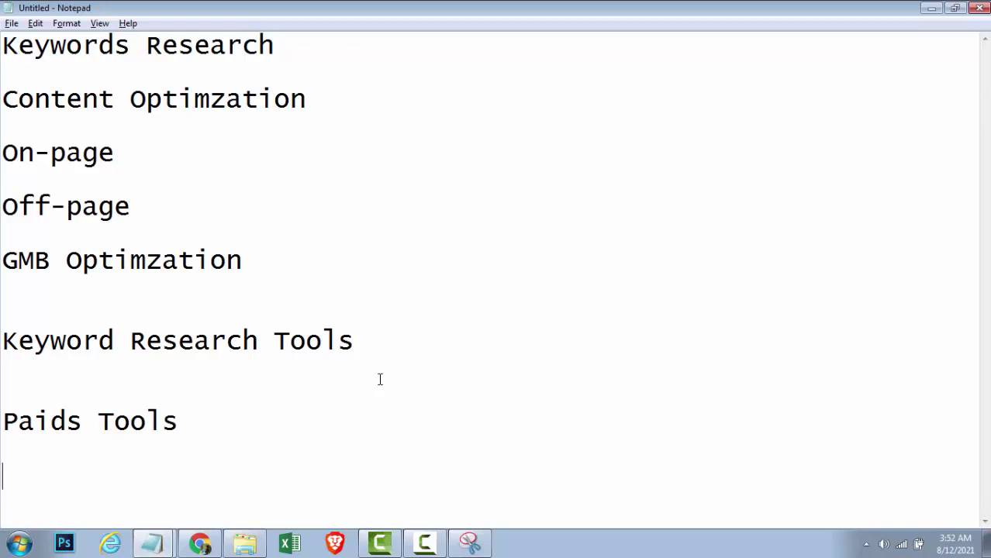
{"action": "type", "text": "Google Tool"}
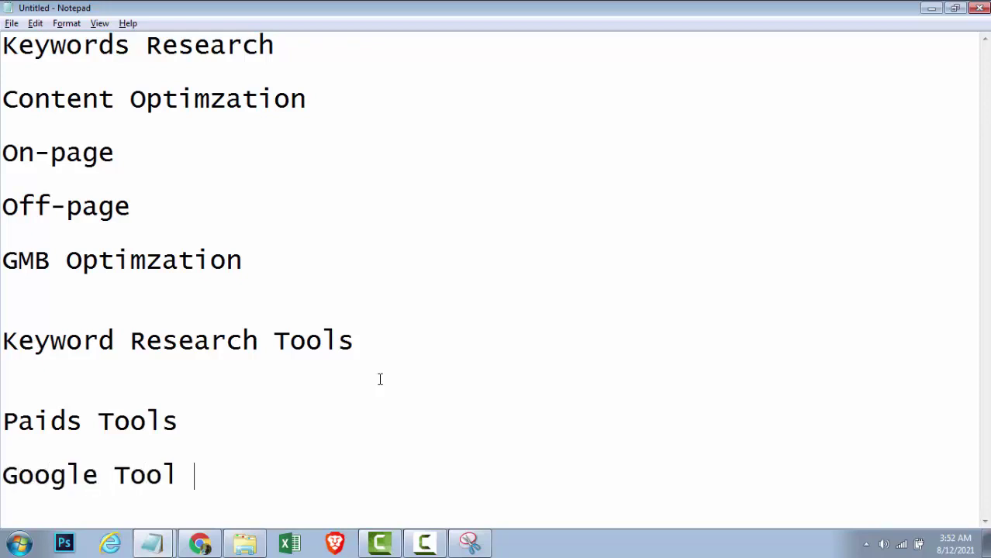
{"action": "key", "text": "BackSpace"}
{"action": "type", "text": "s"}
{"action": "key", "text": "Return"}
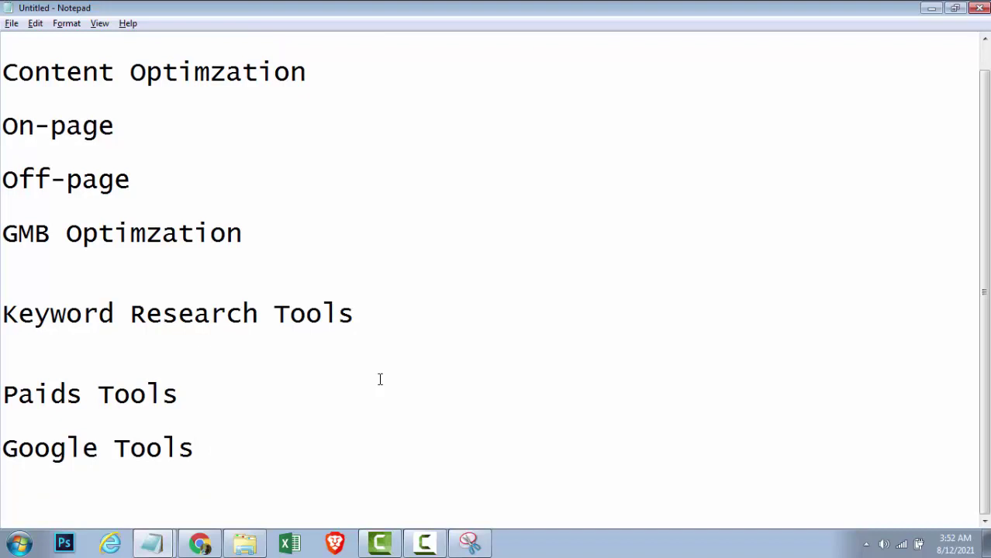
Add a "manual" line below "Google Tools" and start another line with "Comp" beneath it.
{"action": "type", "text": "mauna"}
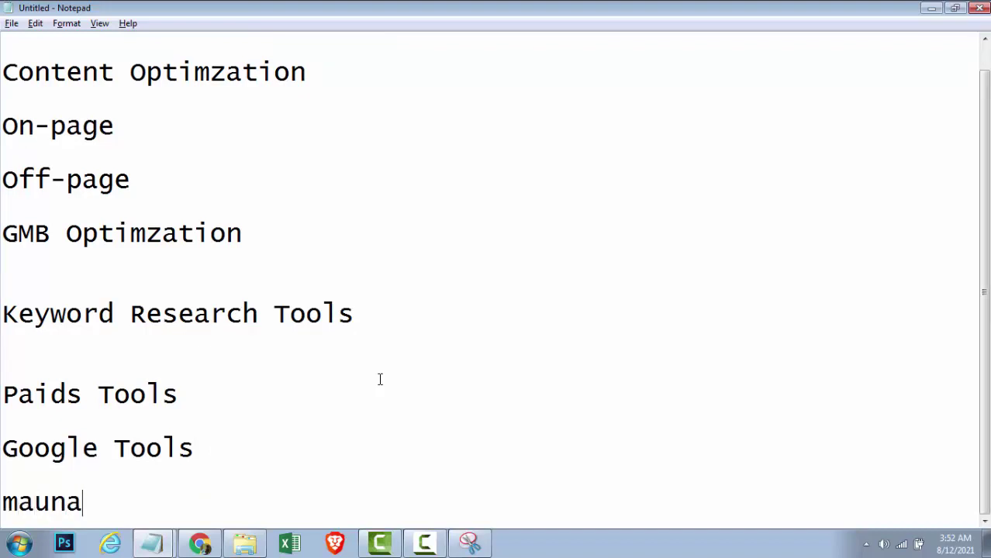
{"action": "key", "text": "BackSpace"}
{"action": "key", "text": "BackSpace"}
{"action": "key", "text": "BackSpace"}
{"action": "type", "text": "nual"}
{"action": "key", "text": "Return"}
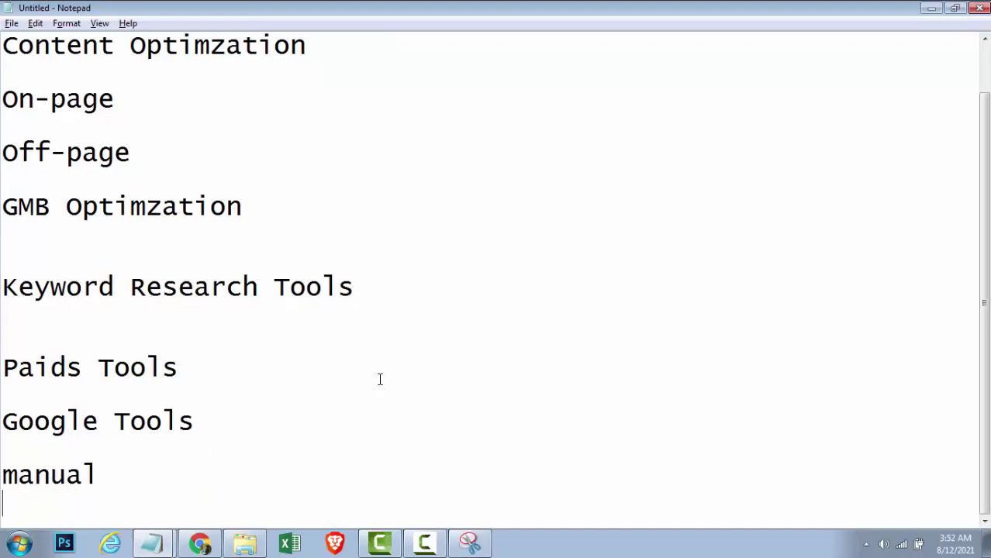
{"action": "key", "text": "Return"}
{"action": "type", "text": "Comp"}
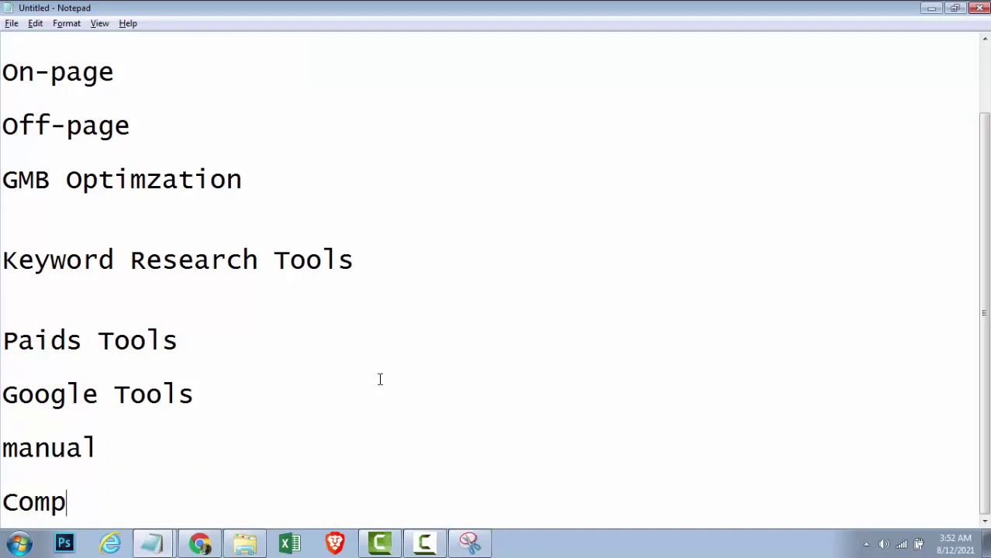
Glance at the Yelp page in Chrome, return to Notepad, and add "Ahrefs" after "Paids Tools" on the same line.
{"action": "key", "text": "alt+Tab"}
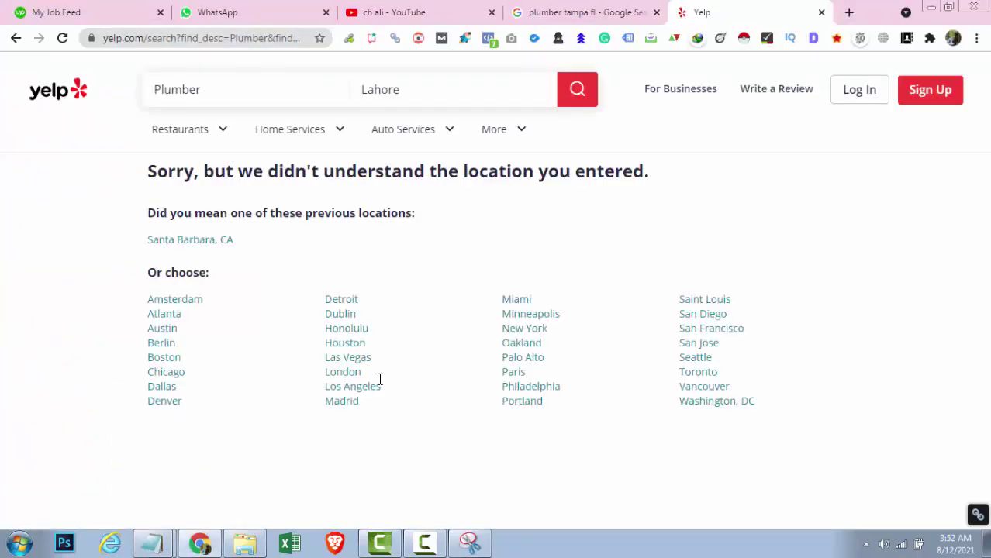
{"action": "key", "text": "alt+Tab"}
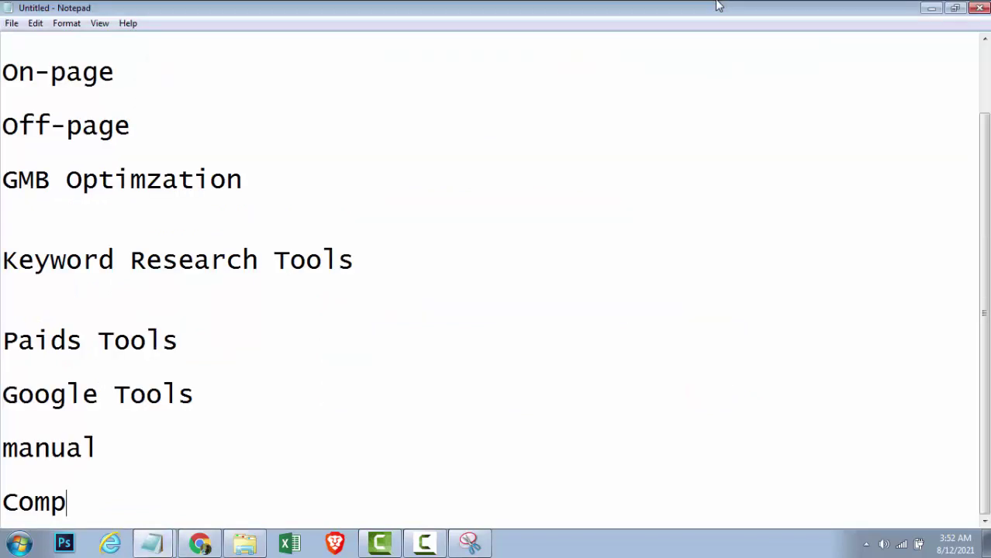
{"action": "left_click", "coordinate": [425, 338]}
{"action": "type", "text": "Ahrefs "}
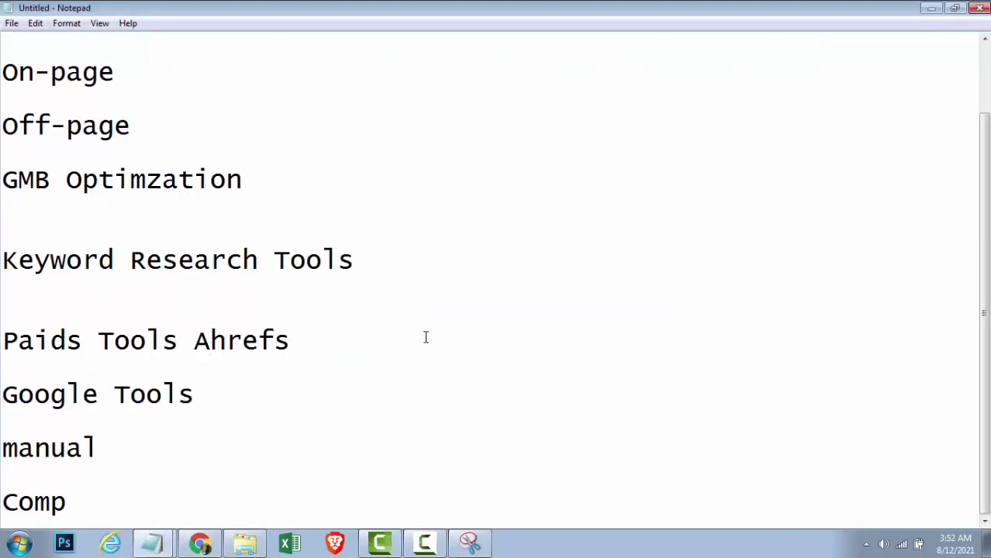
Add "semrush" and "Moz" after "Ahrefs" on the "Paids Tools" line.
{"action": "type", "text": "semruk"}
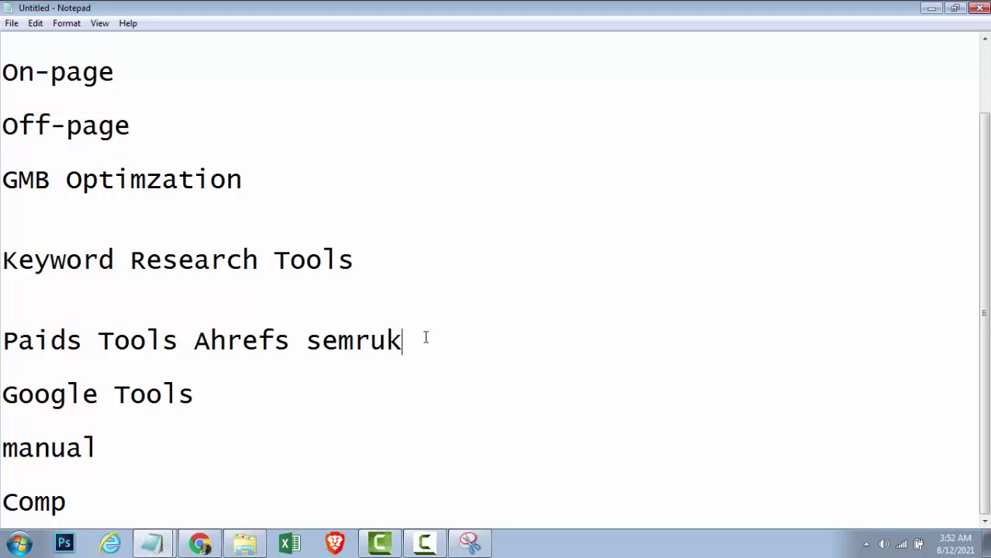
{"action": "key", "text": "BackSpace"}
{"action": "type", "text": "s"}
{"action": "key", "text": "BackSpace"}
{"action": "type", "text": "h"}
{"action": "key", "text": "BackSpace"}
{"action": "type", "text": "sh"}
{"action": "key", "text": "alt+Tab"}
{"action": "key", "text": "alt+Tab"}
{"action": "type", "text": "Moz"}
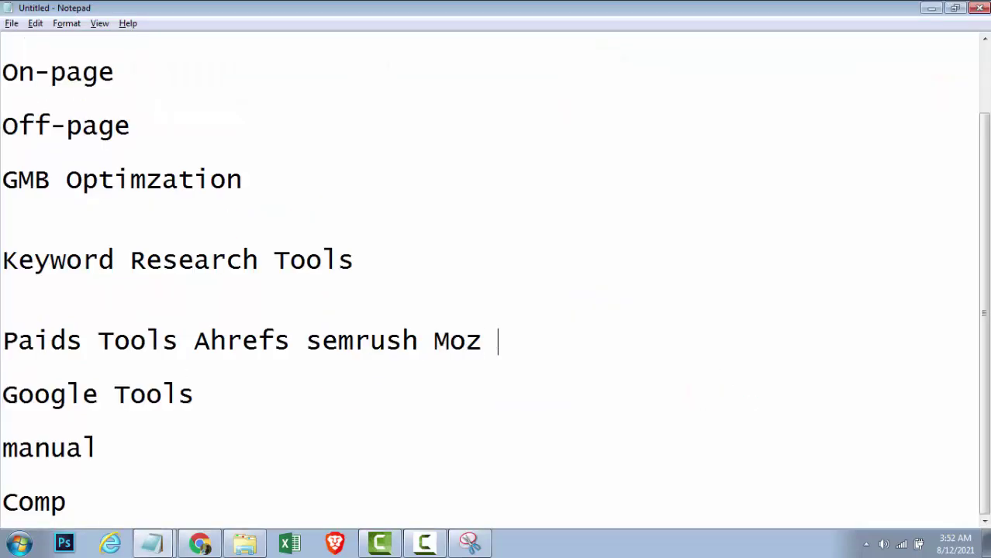
Switch to Chrome, search Google in a new tab for "paid tools for keywords research", and open the featured themeisle.com article.
{"action": "key", "text": "alt+Tab"}
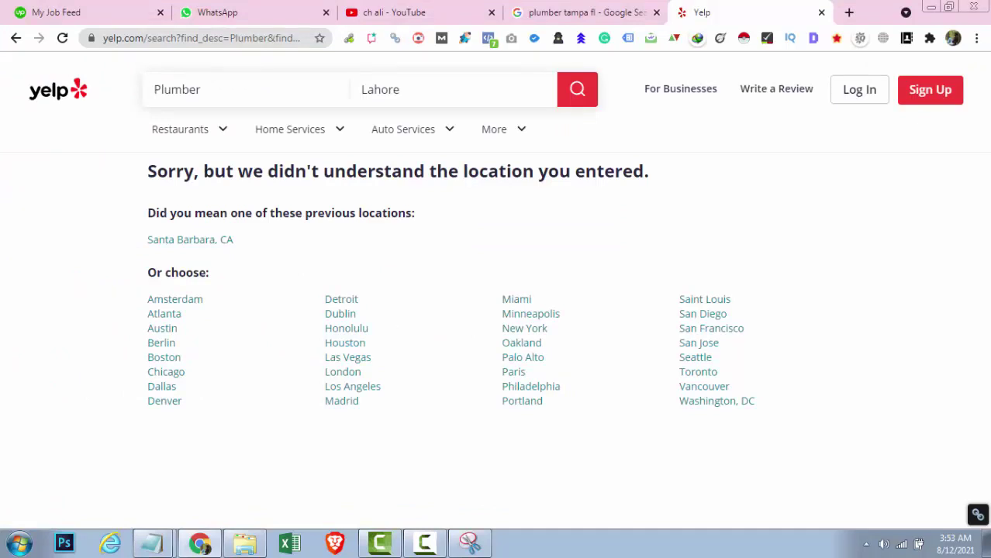
{"action": "key", "text": "ctrl+t"}
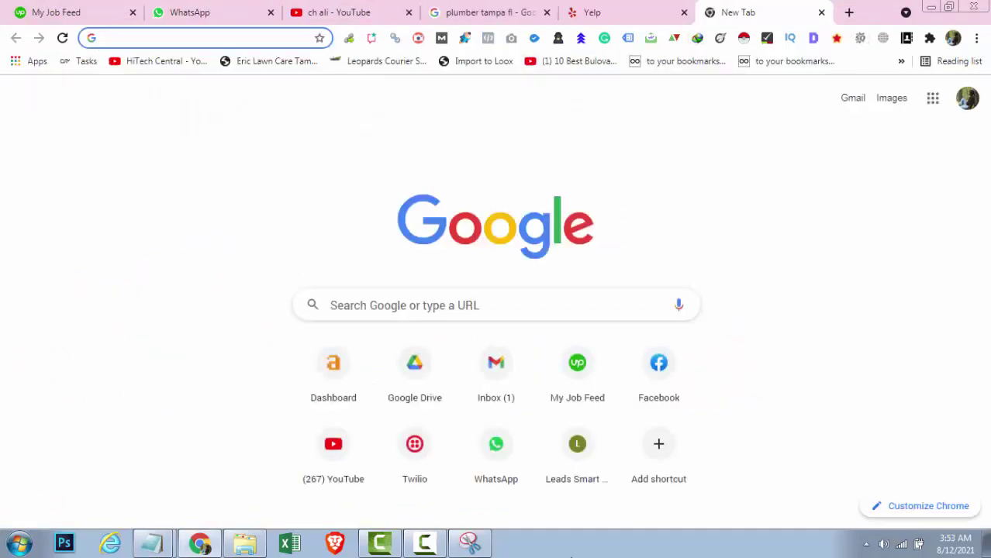
{"action": "left_click", "coordinate": [374, 304]}
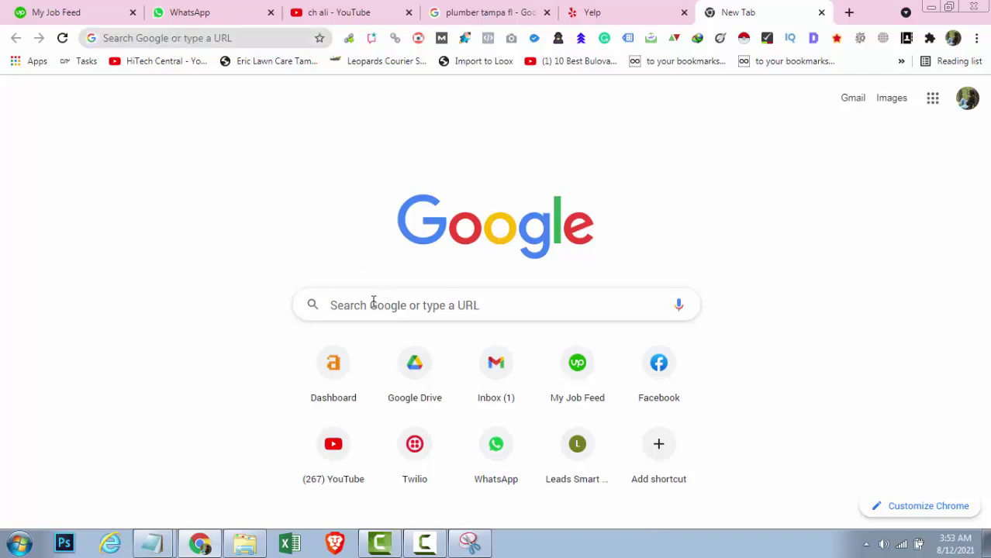
{"action": "type", "text": "p"}
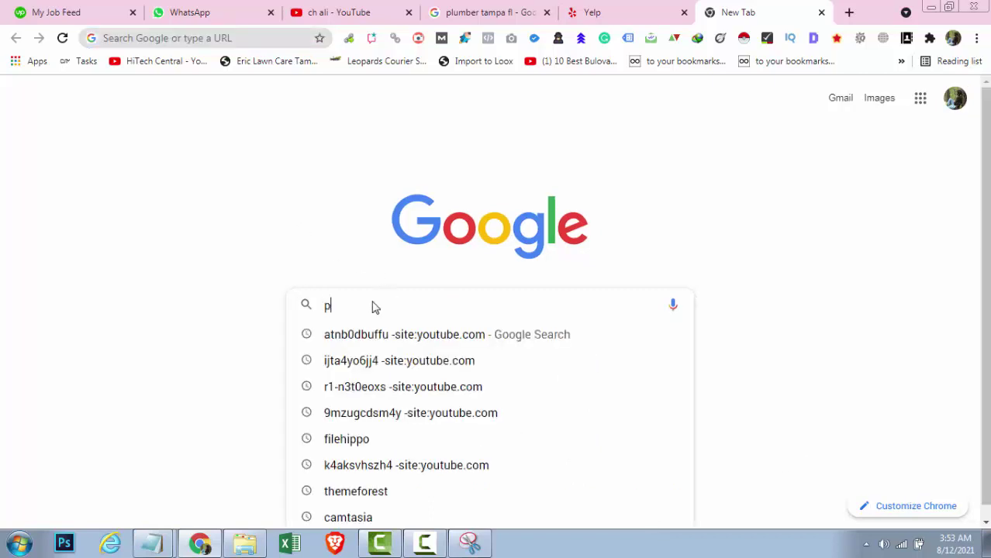
{"action": "type", "text": "aid tools f"}
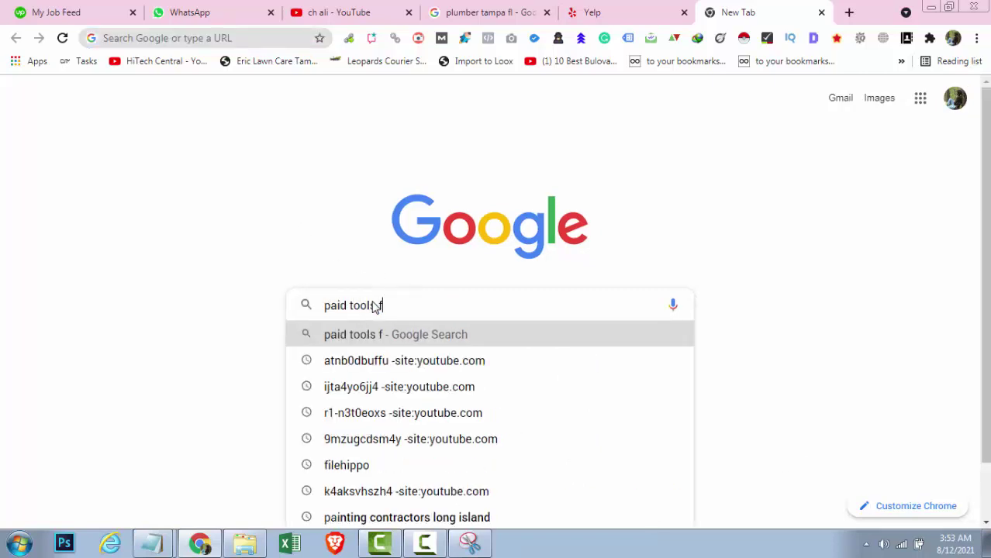
{"action": "type", "text": "or keywords "}
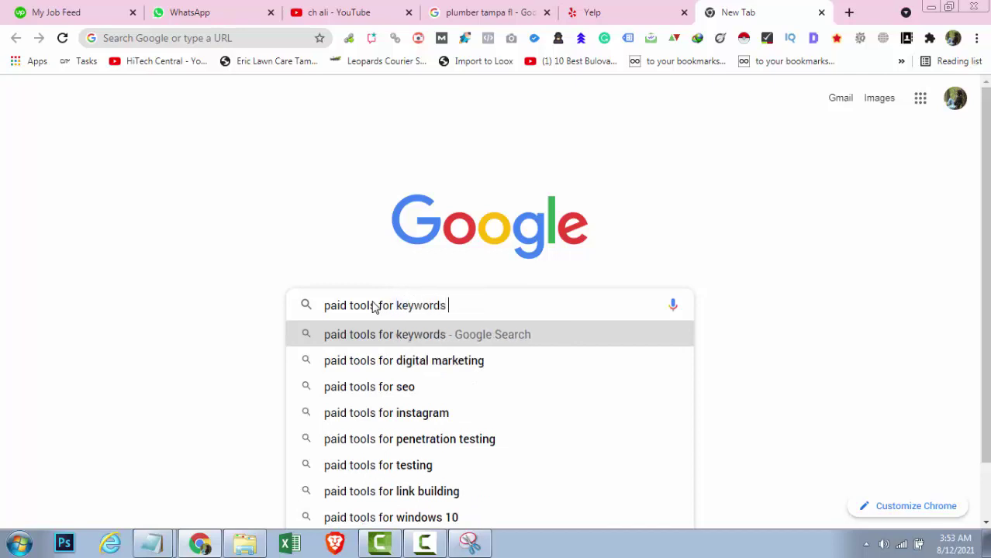
{"action": "type", "text": "research"}
{"action": "key", "text": "Return"}
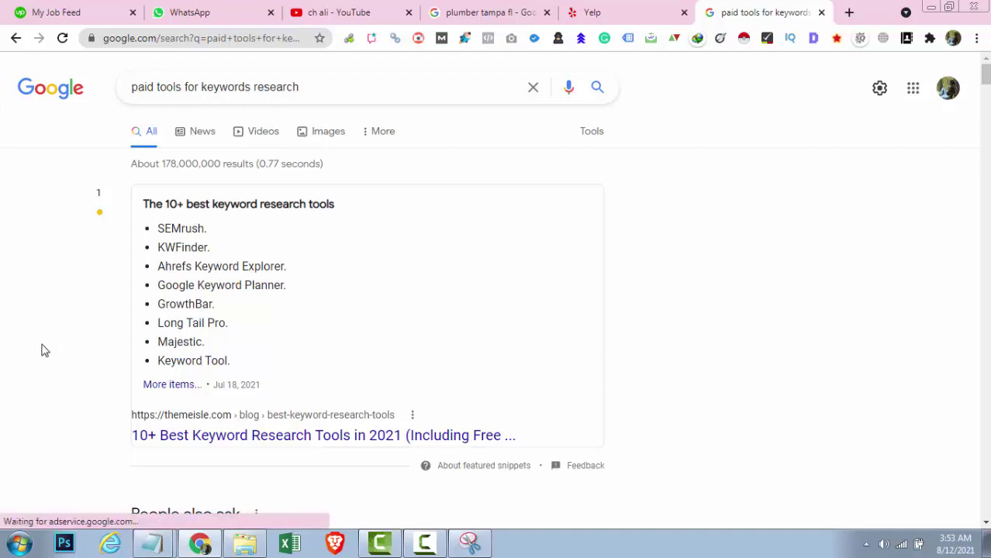
{"action": "left_click", "coordinate": [191, 386]}
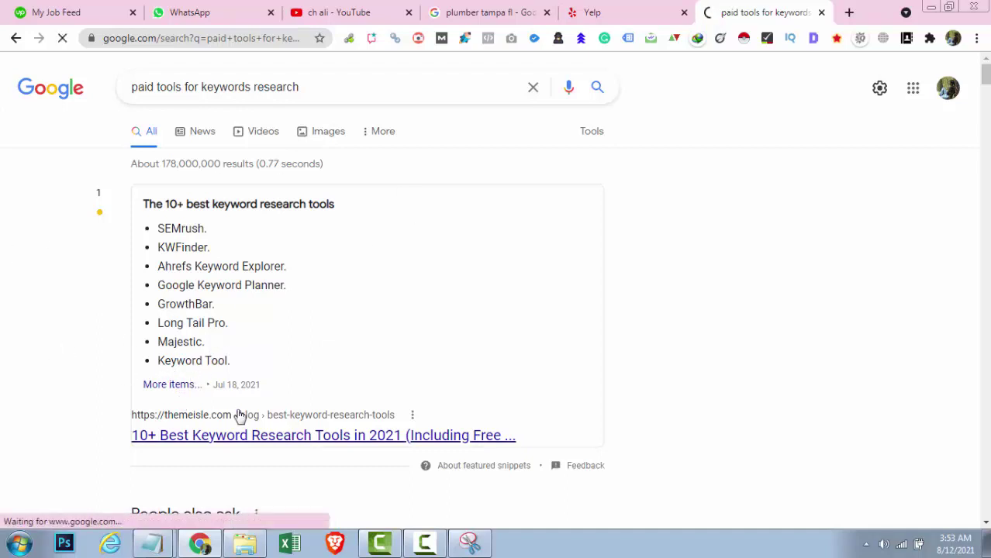
Open ahrefs.com in a new tab and sign in to Ahrefs with the prefilled credentials.
{"action": "key", "text": "ctrl+t"}
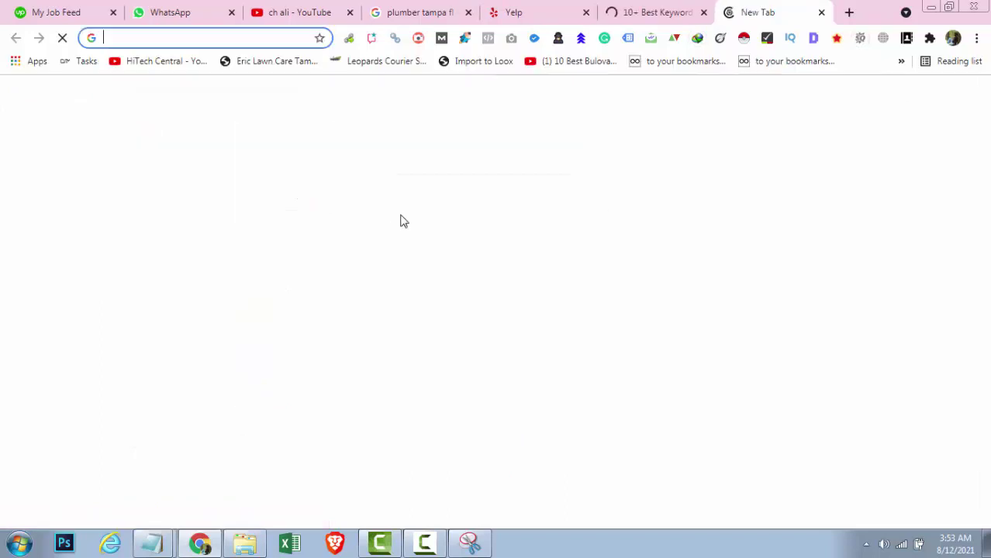
{"action": "type", "text": "ahrefs.com"}
{"action": "key", "text": "Return"}
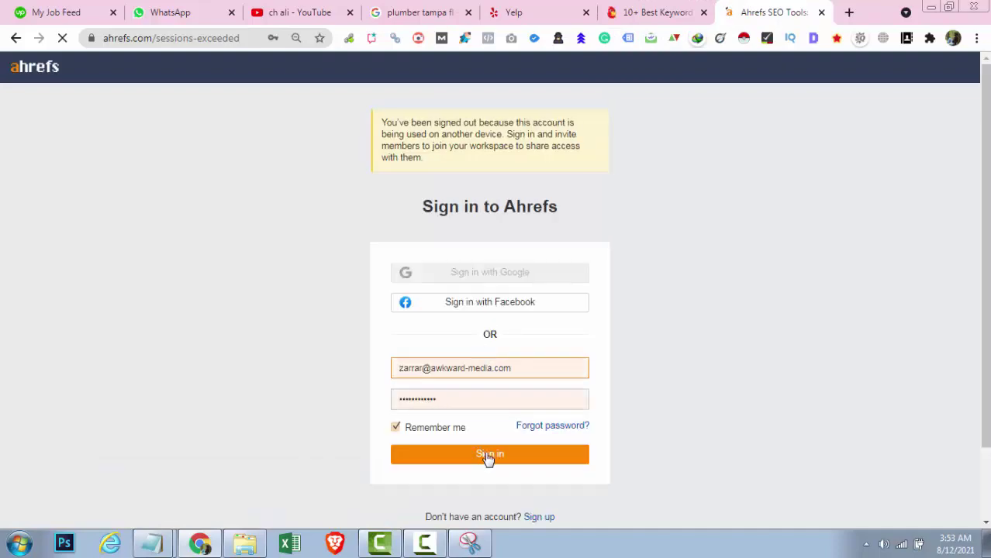
{"action": "left_click", "coordinate": [488, 456]}
Close the tabs holding the keyword tools article and Yelp, and open Keywords Explorer in Ahrefs.
{"action": "left_click", "coordinate": [636, 9]}
{"action": "key", "text": "ctrl+w"}
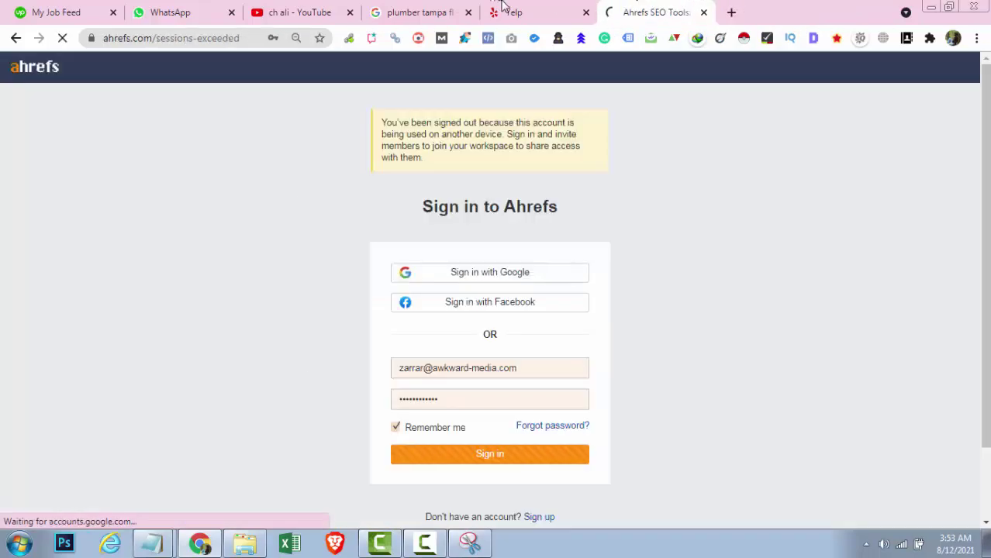
{"action": "left_click", "coordinate": [504, 11]}
{"action": "key", "text": "ctrl+w"}
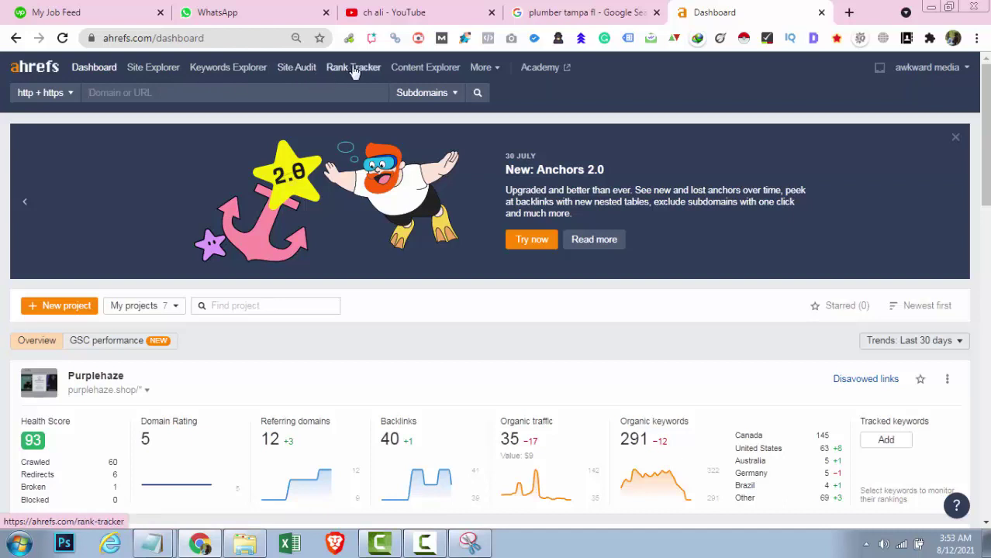
{"action": "left_click", "coordinate": [418, 72]}
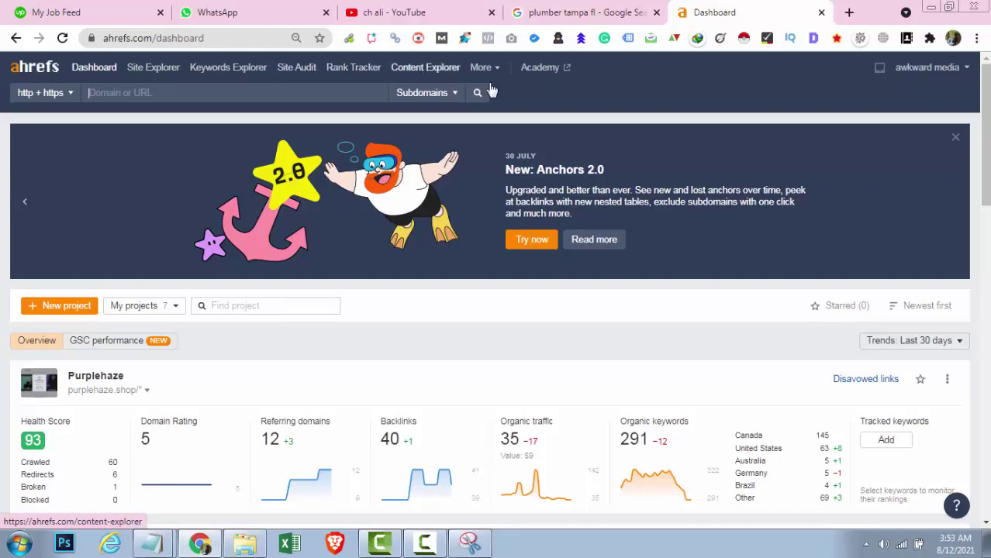
{"action": "left_click", "coordinate": [266, 70]}
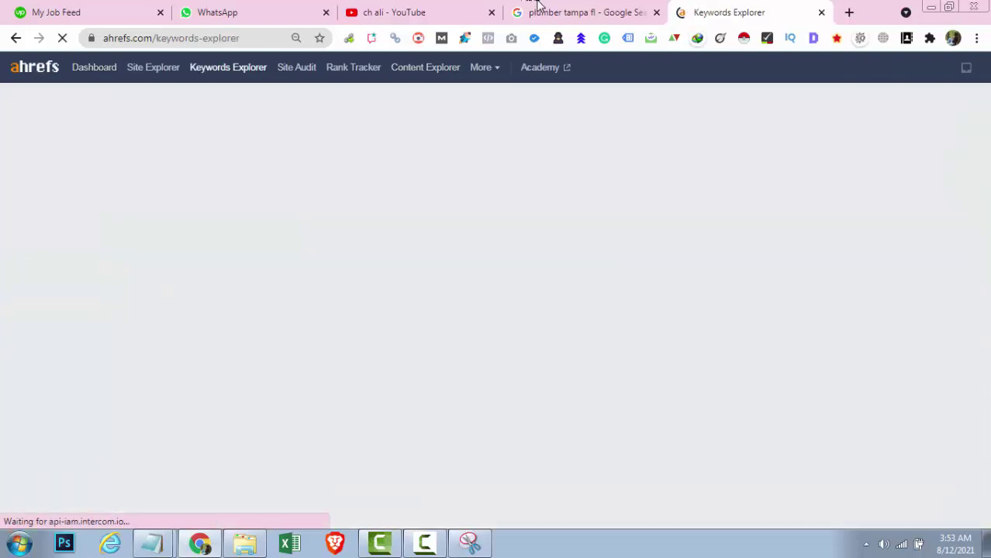
Return to the "plumber tampa fl" Google results and highlight the word "plumber" in the search query.
{"action": "left_click", "coordinate": [539, 5]}
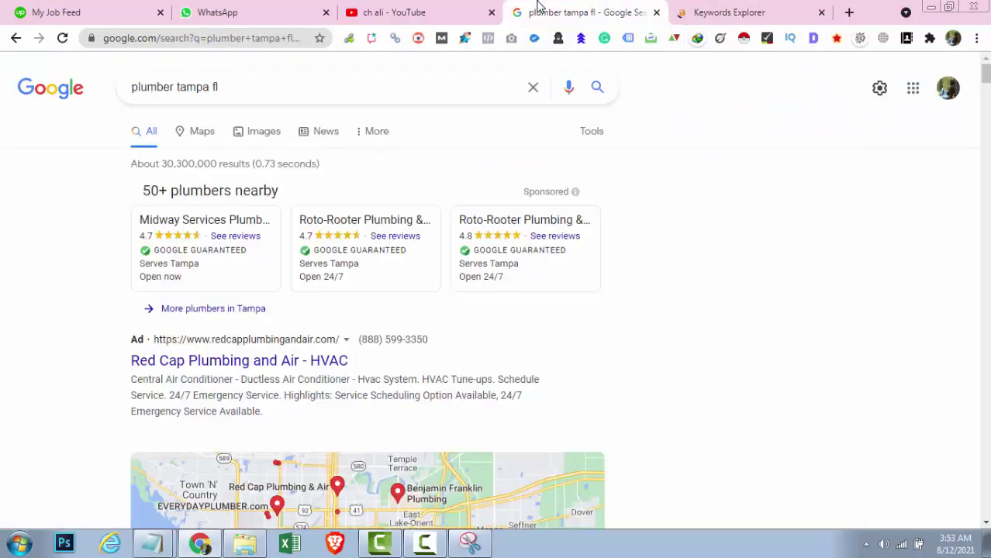
{"action": "double_click", "coordinate": [172, 88]}
{"action": "key", "text": "ctrl+a"}
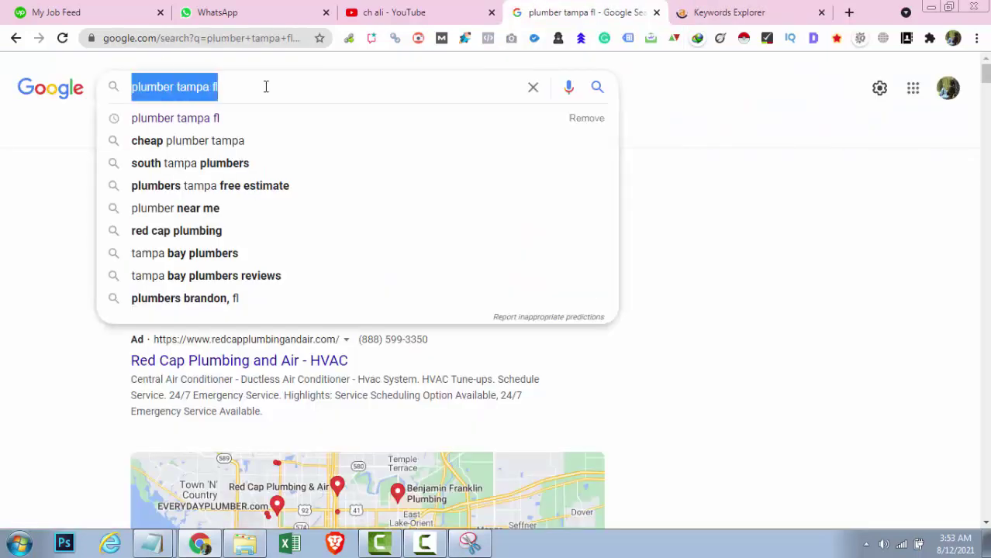
{"action": "key", "text": "ctrl+shift+Left"}
{"action": "key", "text": "ctrl+shift+Left"}
{"action": "key", "text": "ctrl+shift+Left"}
{"action": "key", "text": "ctrl+shift+Right"}
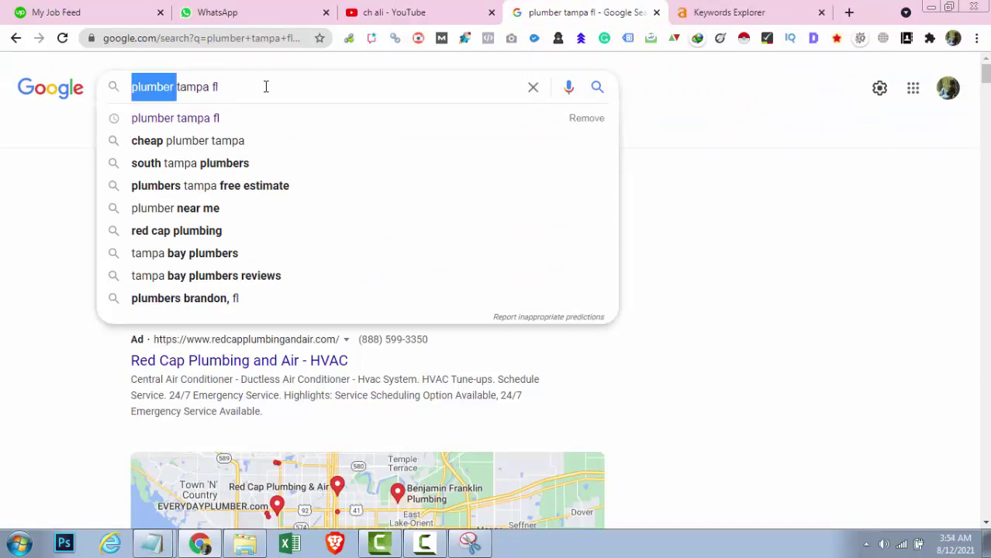
Go back to Keywords Explorer and check which additional search engines it offers.
{"action": "key", "text": "ctrl+Tab"}
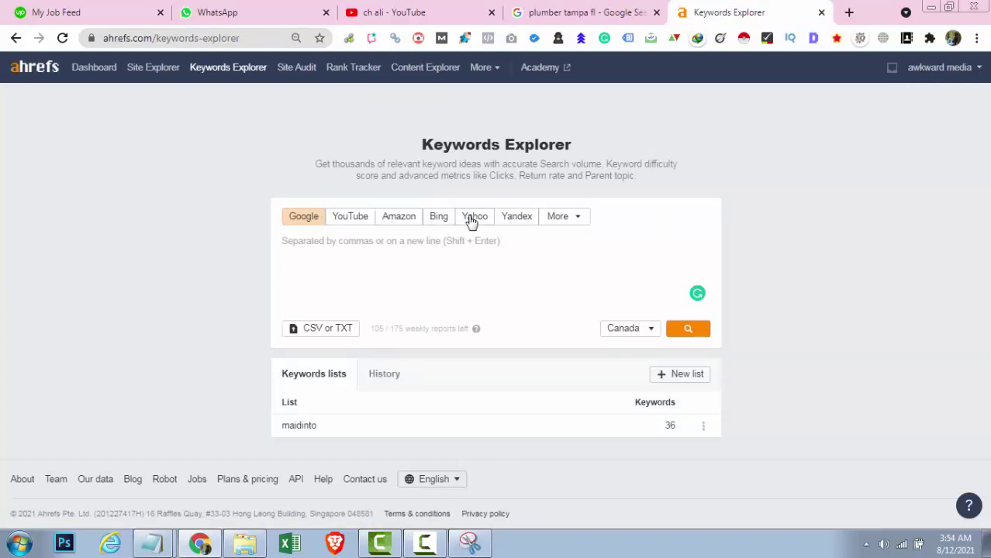
{"action": "left_click", "coordinate": [573, 221]}
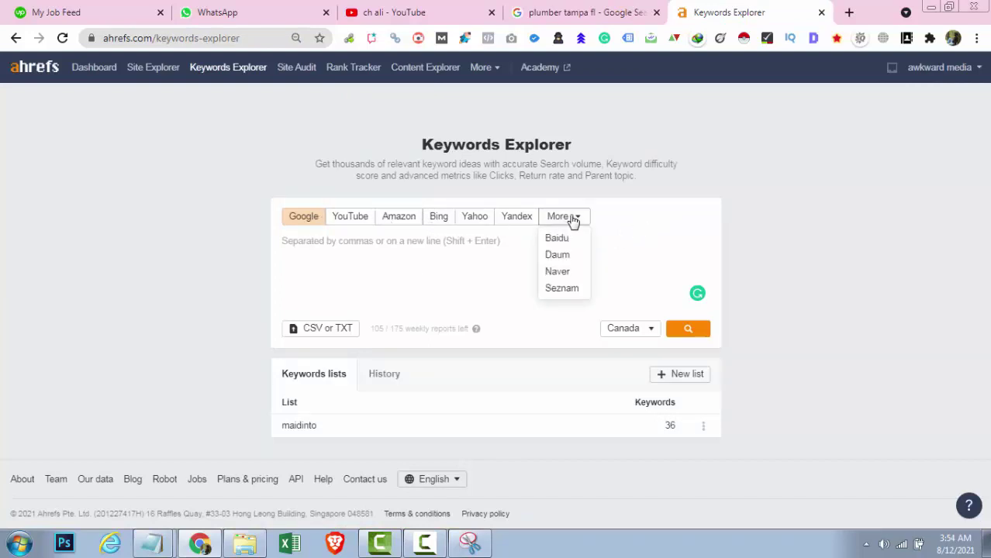
{"action": "left_click", "coordinate": [650, 236]}
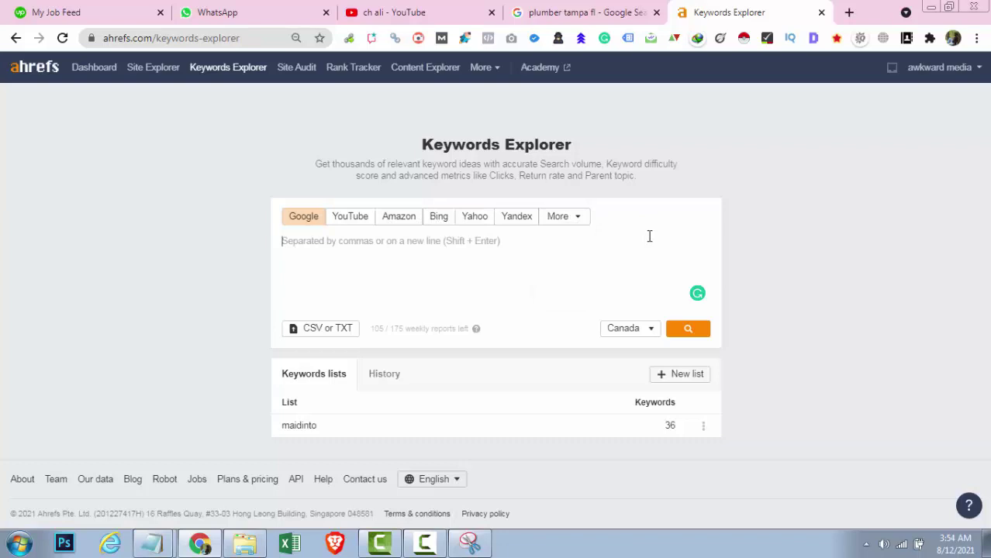
Set the Keywords Explorer country to United States and run a keyword search for "plumber tampa".
{"action": "left_click", "coordinate": [631, 330]}
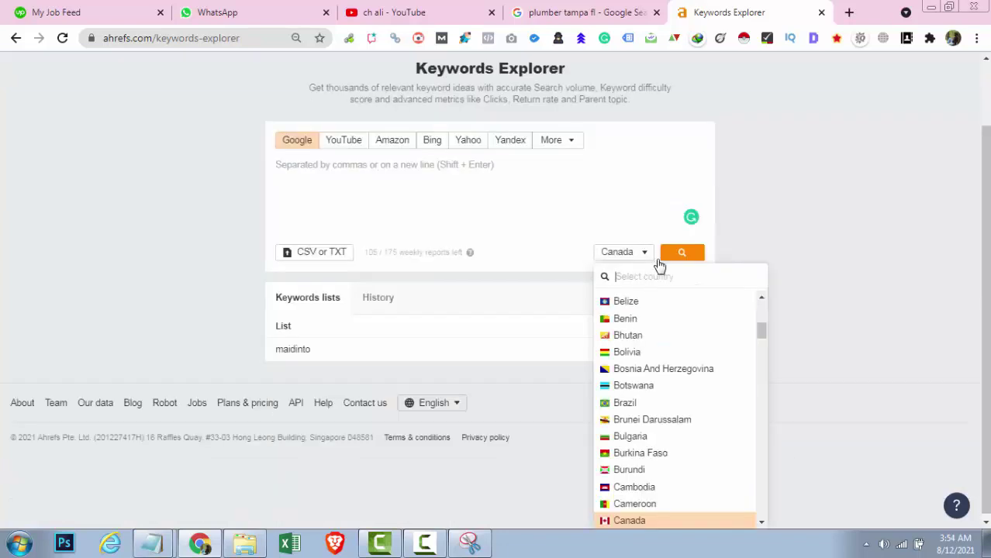
{"action": "type", "text": "state"}
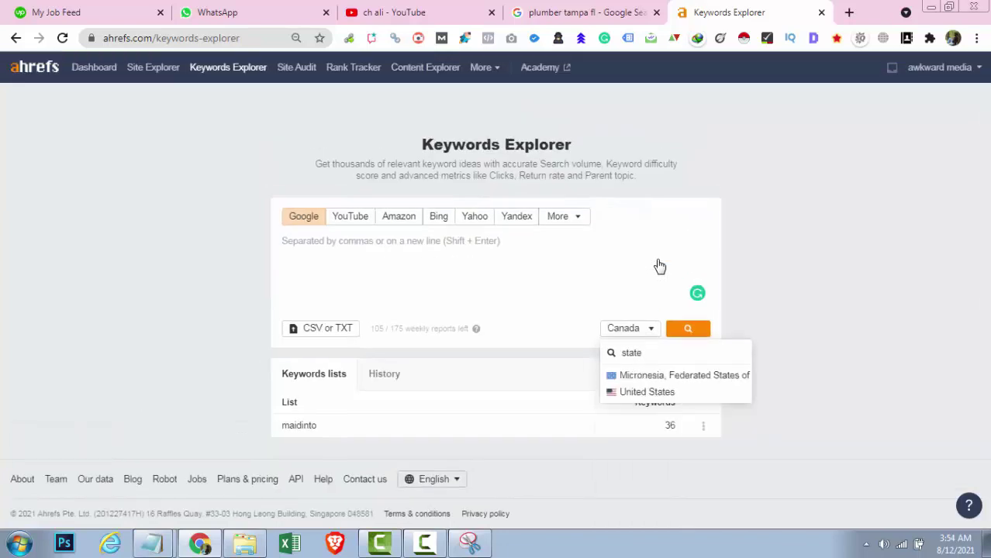
{"action": "left_click", "coordinate": [667, 391]}
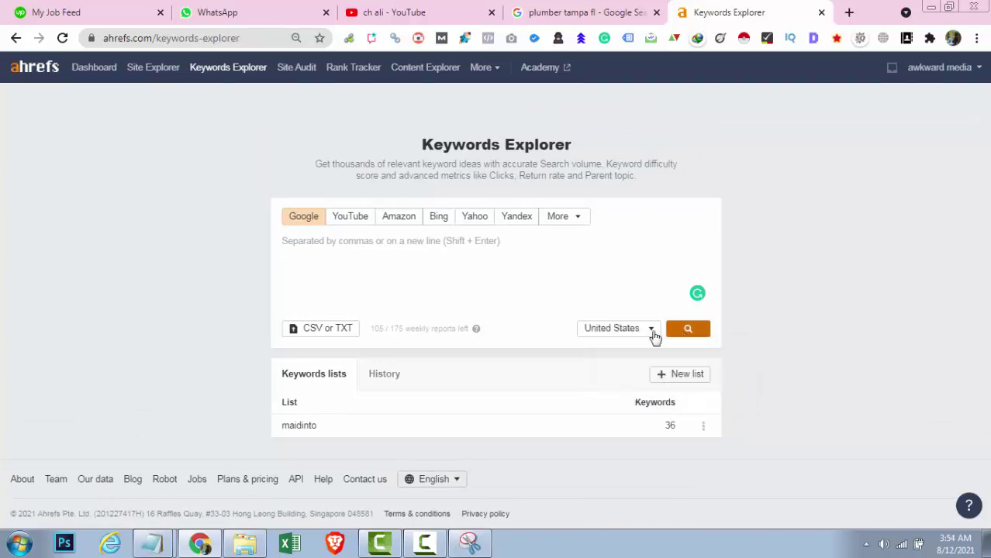
{"action": "left_click", "coordinate": [555, 276]}
{"action": "type", "text": "plumber tam"}
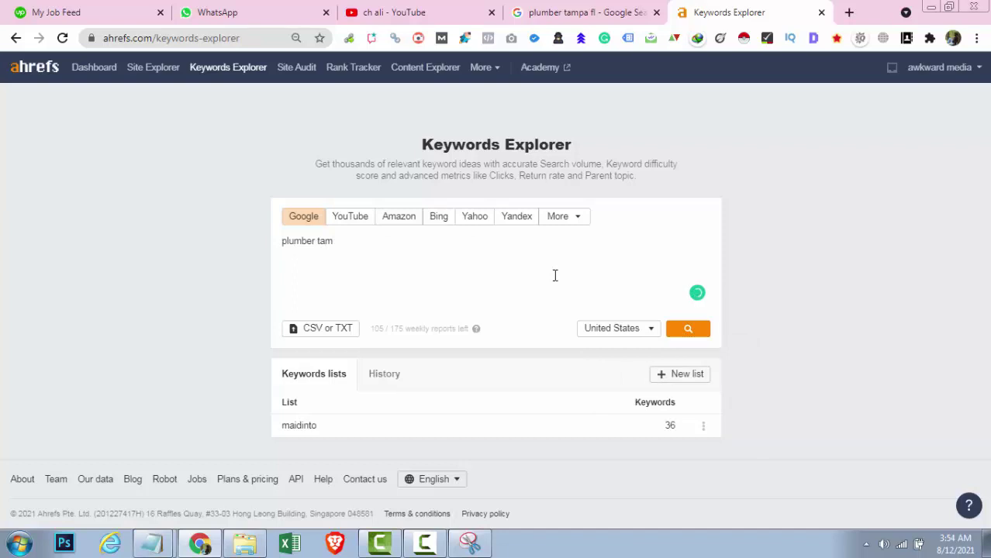
{"action": "type", "text": "pa"}
{"action": "key", "text": "Return"}
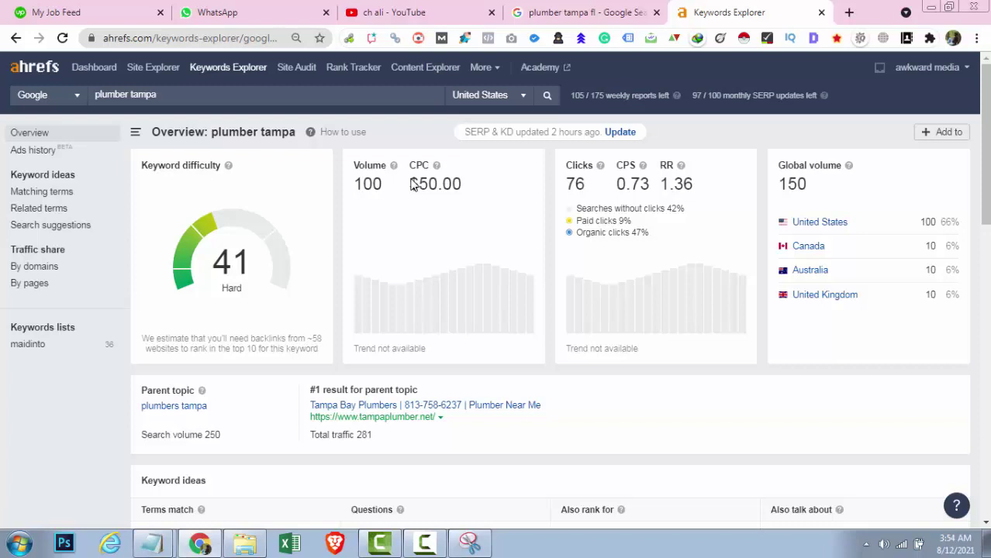
Examine the keyword difficulty score, the backlink estimate below it, and the clicks figure for "plumber tampa".
{"action": "triple_click", "coordinate": [181, 166]}
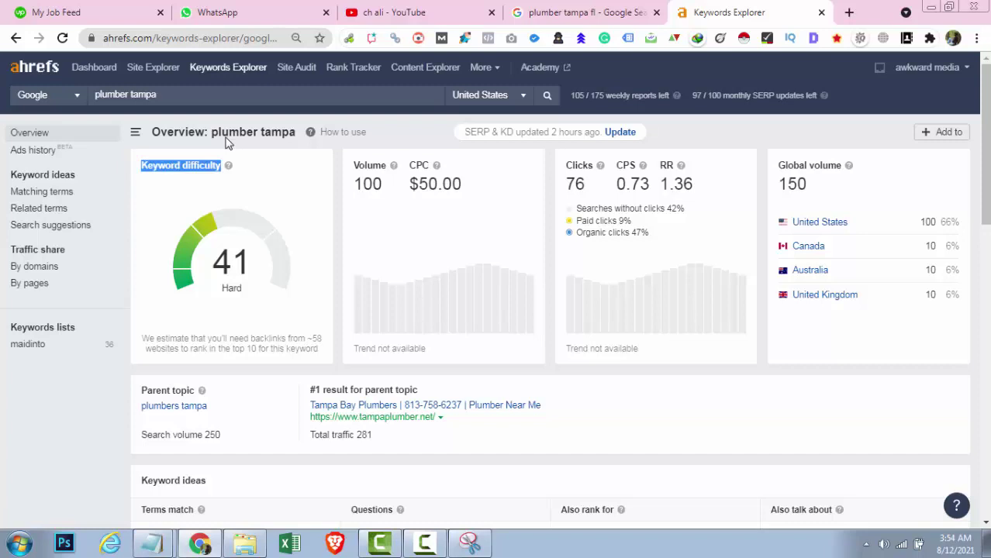
{"action": "double_click", "coordinate": [222, 276]}
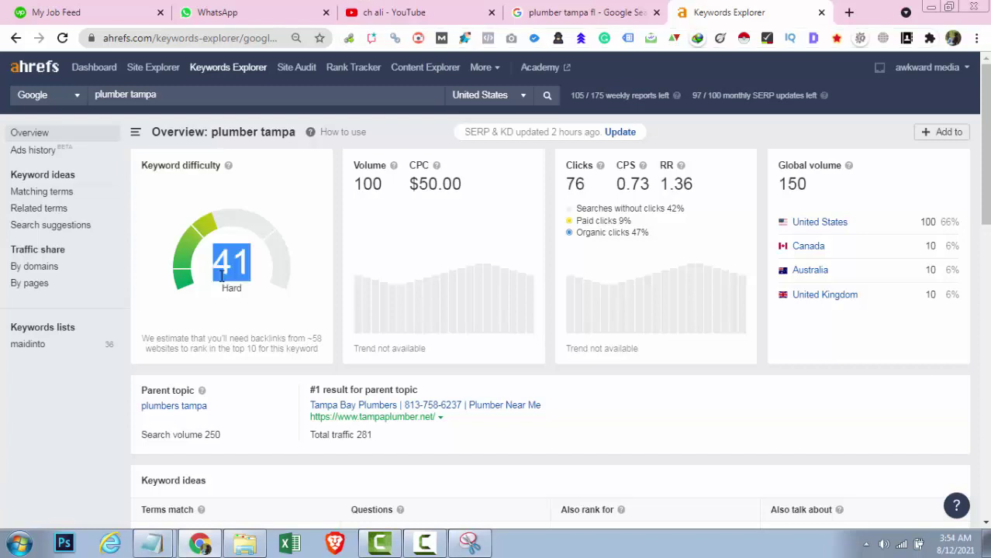
{"action": "triple_click", "coordinate": [244, 303]}
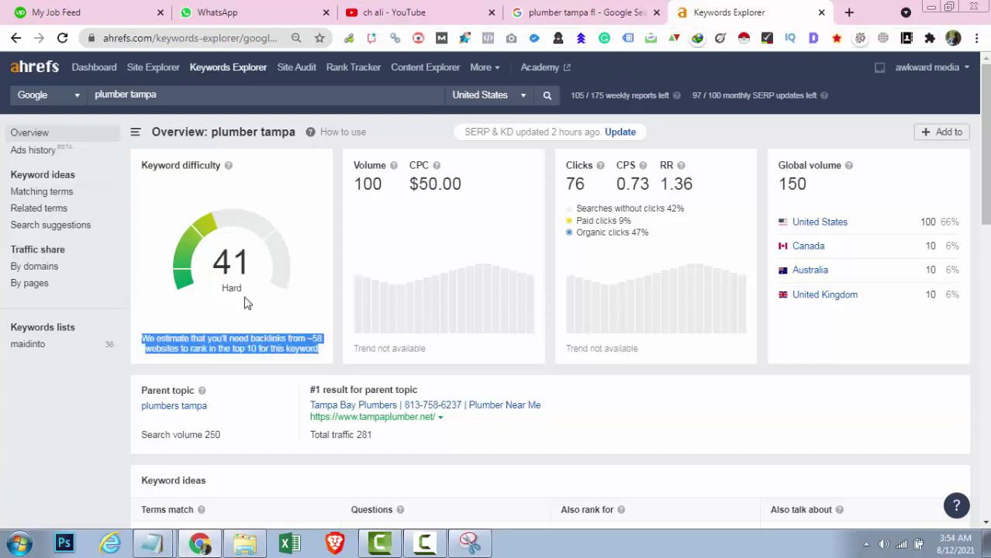
{"action": "left_click", "coordinate": [157, 346]}
{"action": "triple_click", "coordinate": [158, 341]}
{"action": "left_click", "coordinate": [305, 349]}
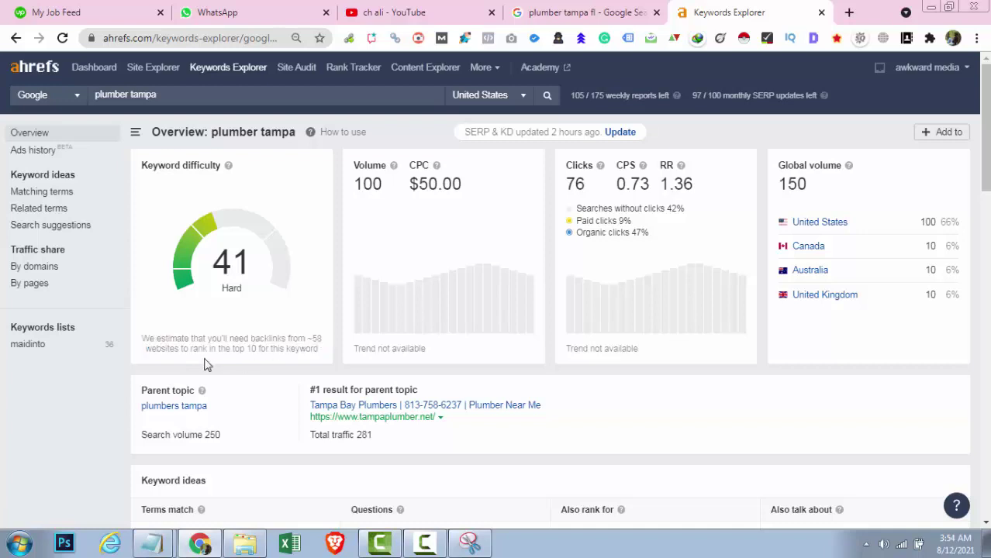
{"action": "triple_click", "coordinate": [225, 346]}
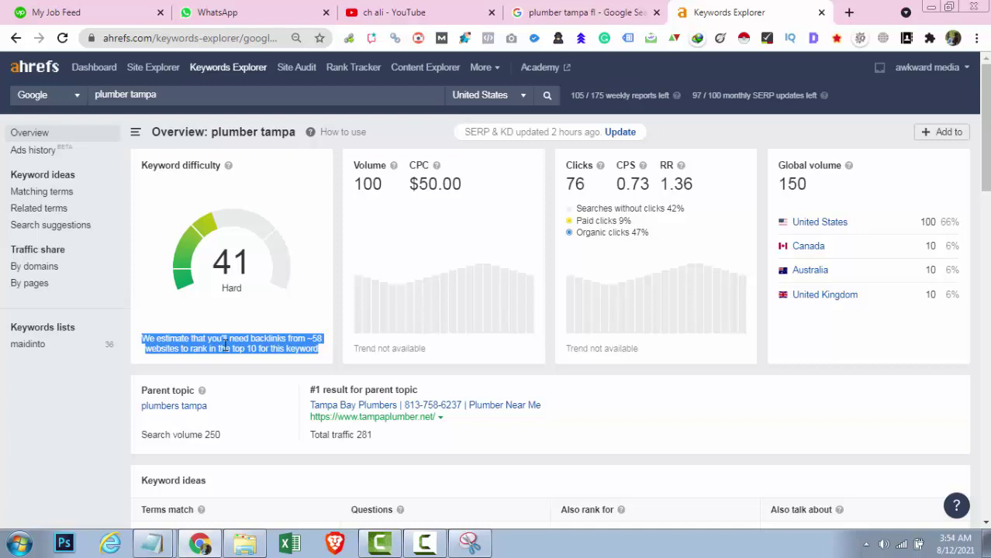
{"action": "left_click", "coordinate": [85, 396]}
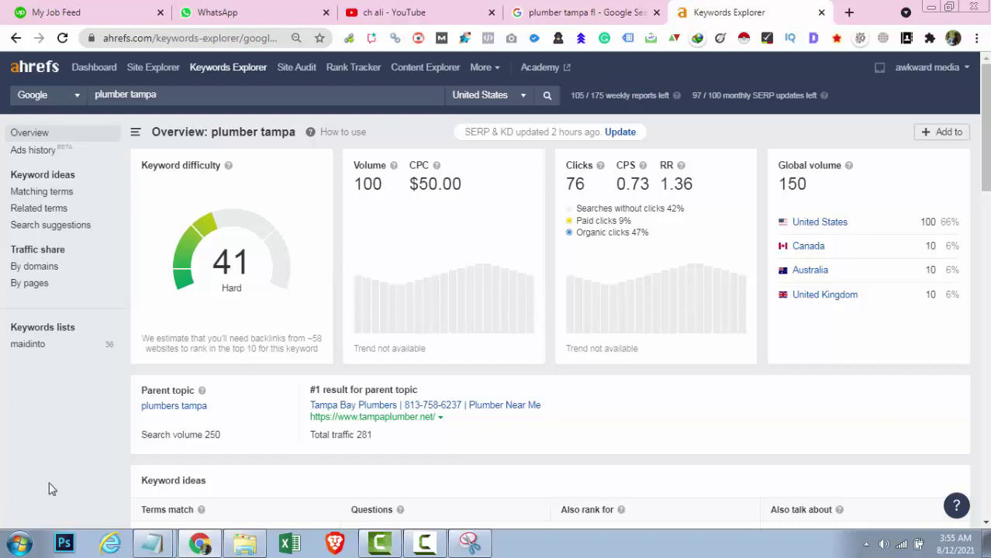
{"action": "triple_click", "coordinate": [256, 349]}
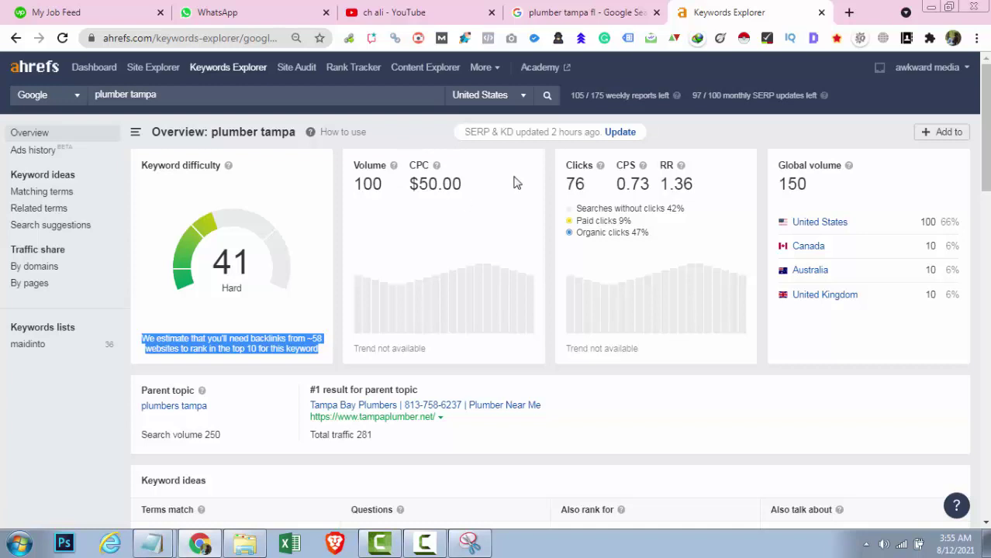
{"action": "double_click", "coordinate": [571, 186]}
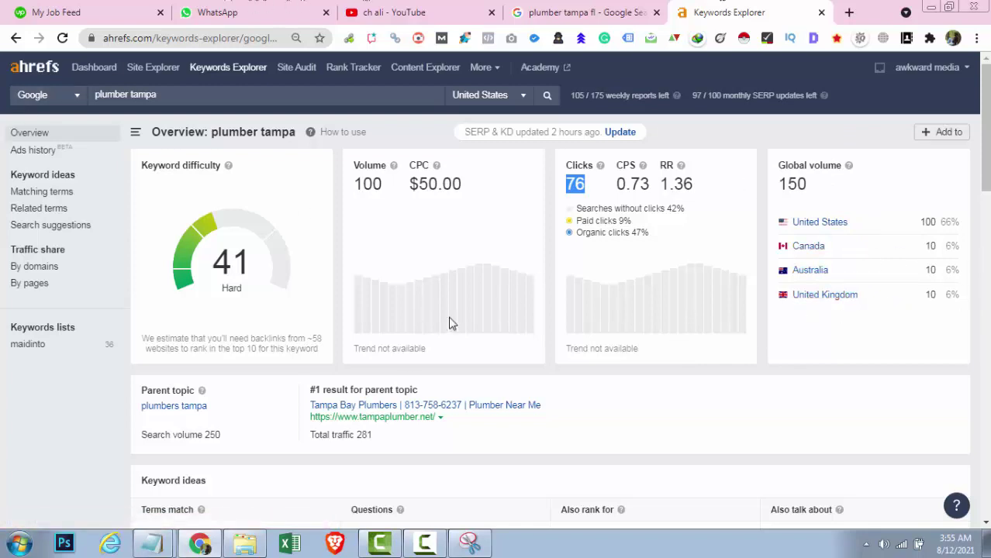
Open the full list of terms-match keyword ideas for "plumber tampa" from the keyword overview.
{"action": "scroll", "coordinate": [353, 276], "scroll_direction": "down", "scroll_amount": 2}
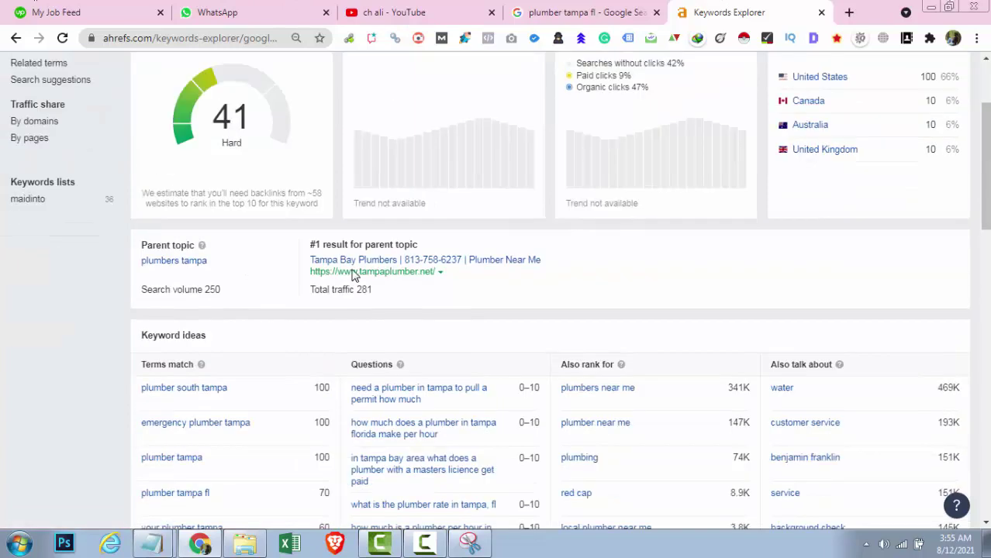
{"action": "scroll", "coordinate": [465, 194], "scroll_direction": "down", "scroll_amount": 1}
{"action": "scroll", "coordinate": [268, 334], "scroll_direction": "down", "scroll_amount": 2}
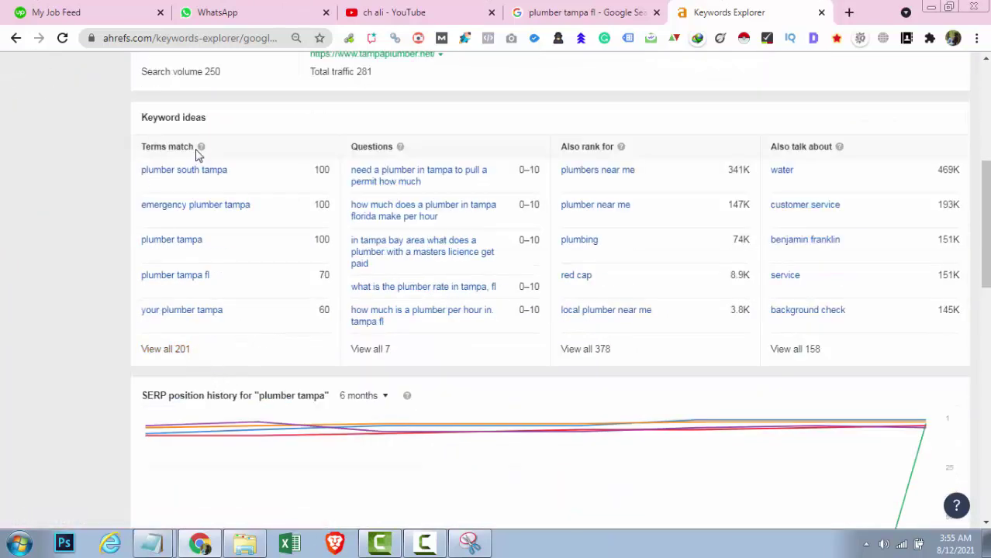
{"action": "left_click", "coordinate": [151, 351]}
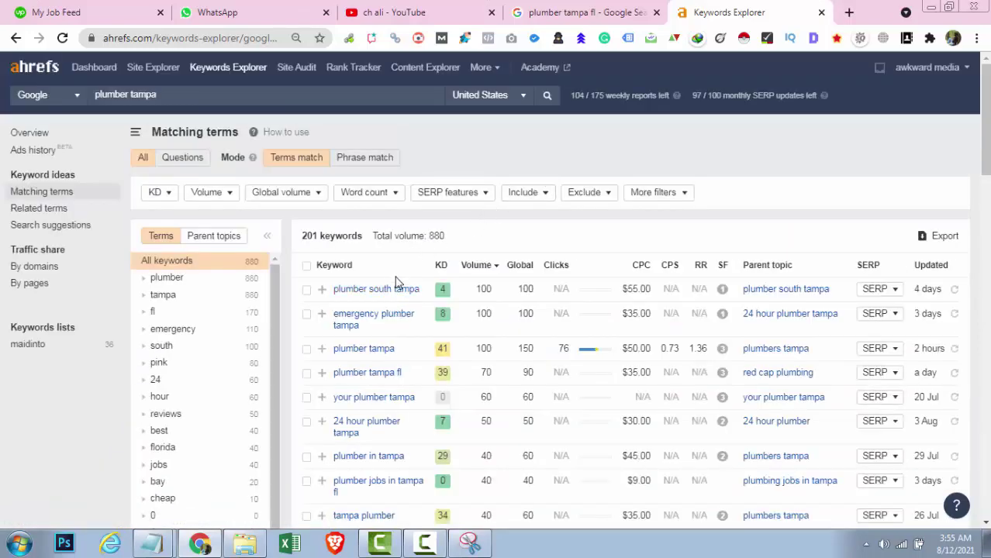
Browse the matching terms and examine the difficulty and volume of the keyword "plumber south tampa".
{"action": "scroll", "coordinate": [389, 311], "scroll_direction": "down", "scroll_amount": 20}
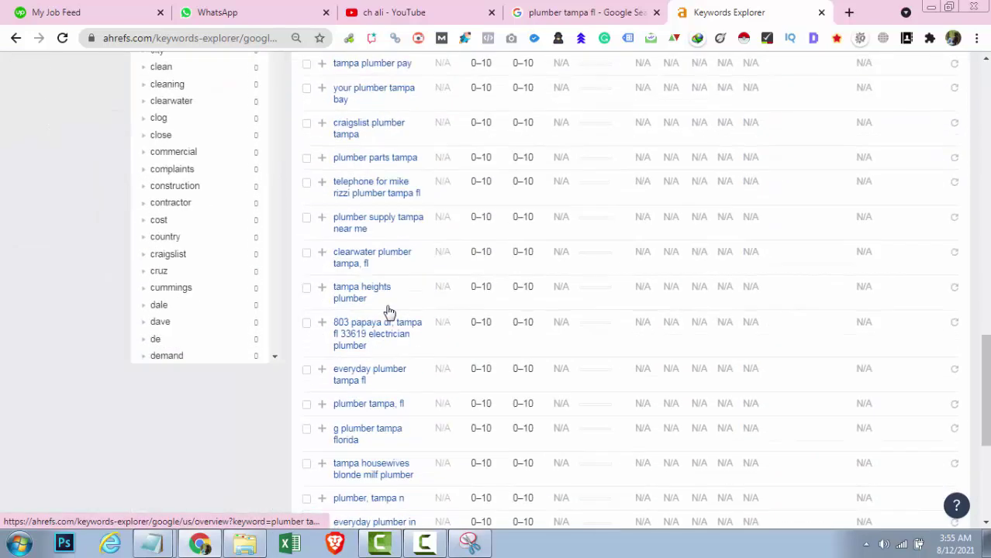
{"action": "scroll", "coordinate": [389, 311], "scroll_direction": "down", "scroll_amount": 5}
{"action": "scroll", "coordinate": [389, 311], "scroll_direction": "up", "scroll_amount": 20}
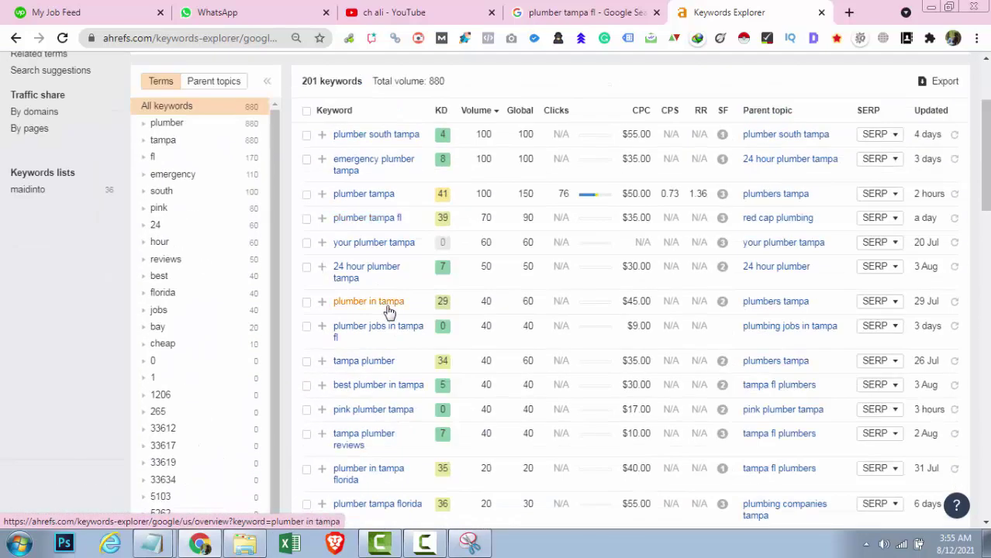
{"action": "scroll", "coordinate": [389, 311], "scroll_direction": "up", "scroll_amount": 1}
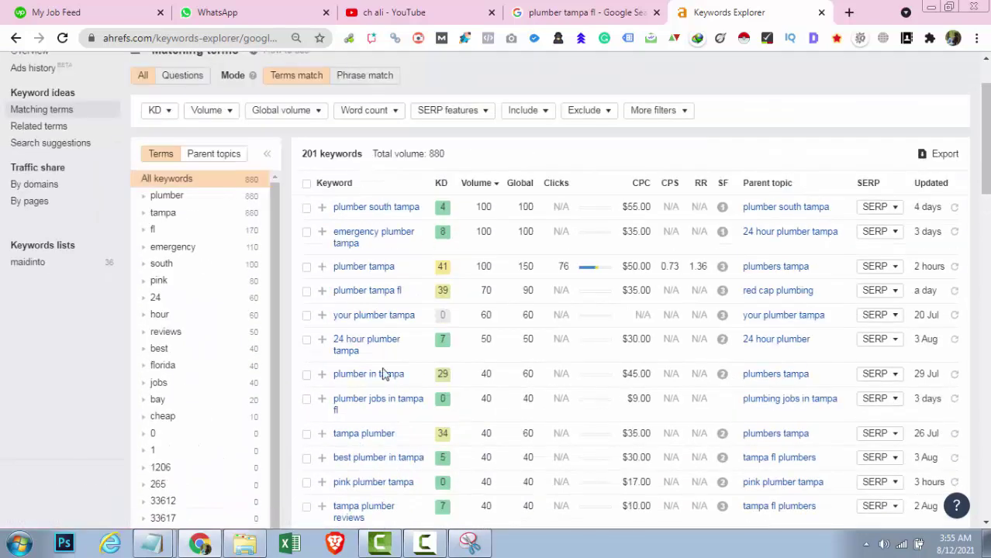
{"action": "triple_click", "coordinate": [425, 212]}
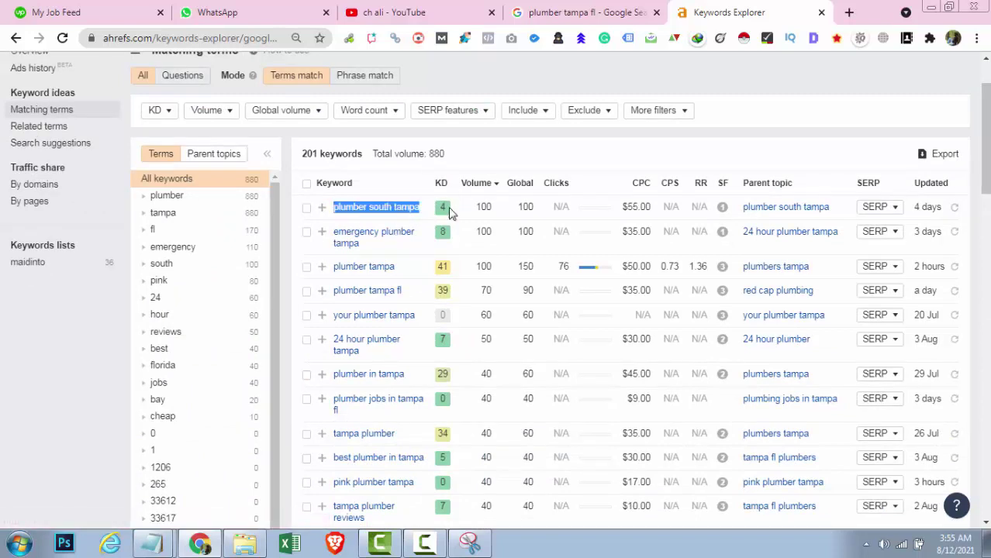
{"action": "left_click", "coordinate": [445, 209]}
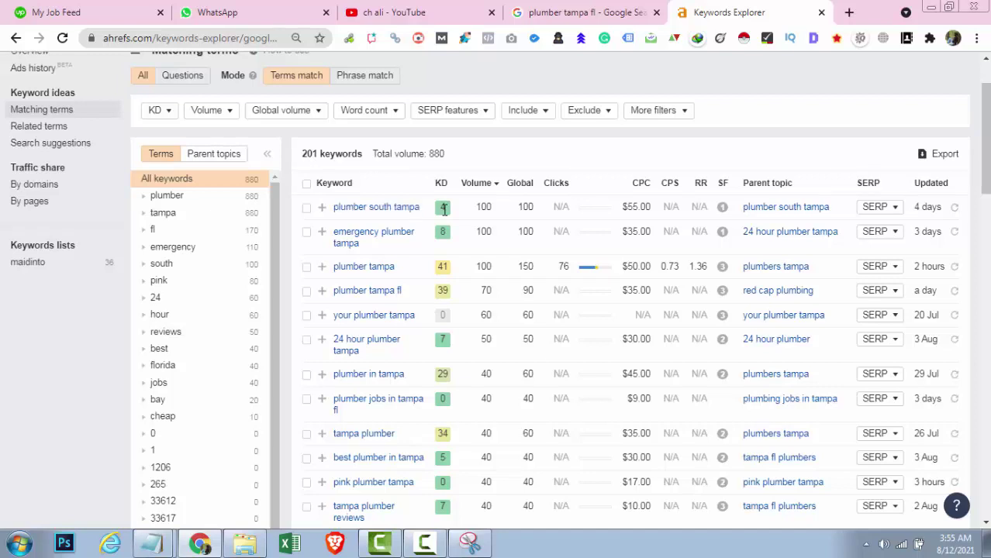
{"action": "double_click", "coordinate": [439, 208]}
{"action": "double_click", "coordinate": [482, 208]}
Review the rest of the matching terms and highlight the keywords "plumber tampa" and "plumber tampa fl".
{"action": "scroll", "coordinate": [449, 291], "scroll_direction": "down", "scroll_amount": 6}
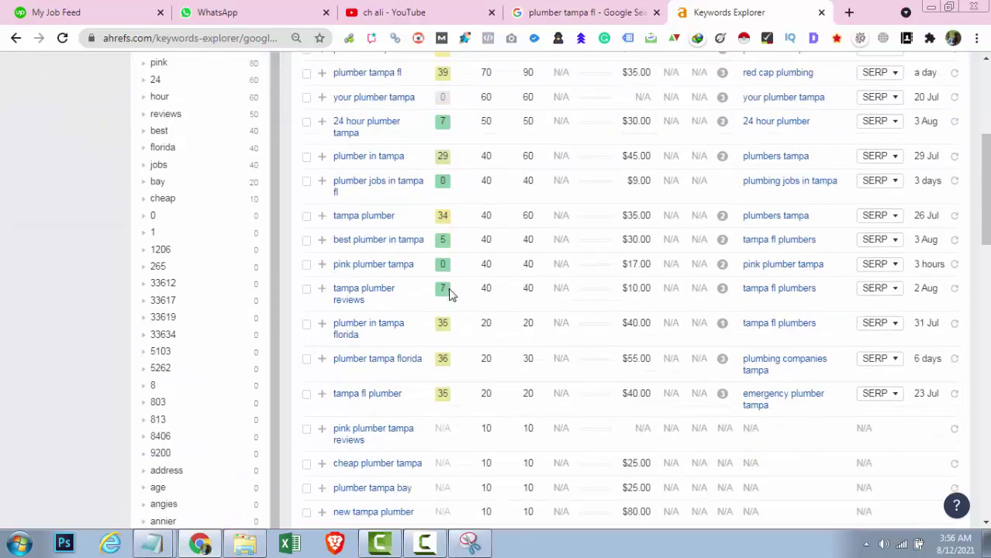
{"action": "scroll", "coordinate": [449, 293], "scroll_direction": "up", "scroll_amount": 3}
{"action": "scroll", "coordinate": [454, 345], "scroll_direction": "down", "scroll_amount": 1}
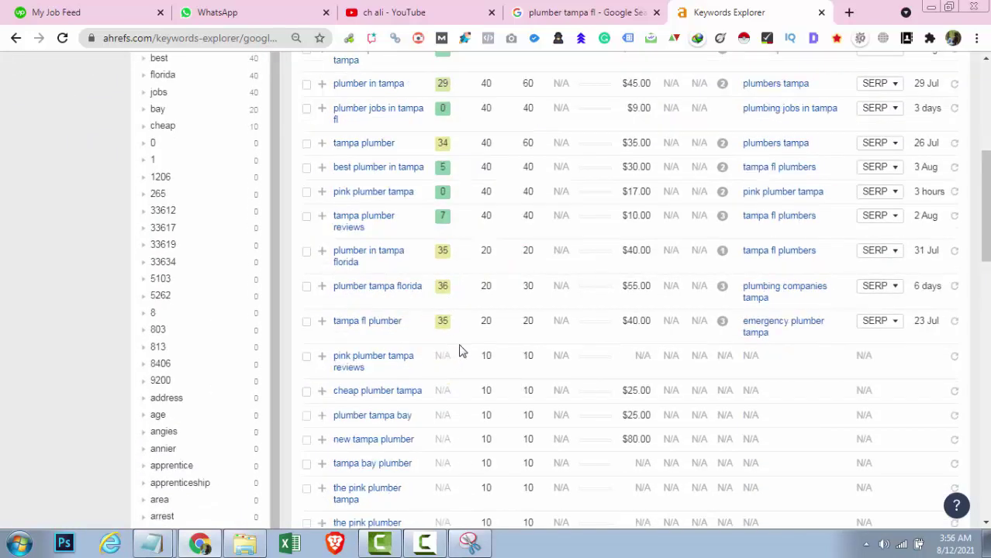
{"action": "scroll", "coordinate": [455, 374], "scroll_direction": "down", "scroll_amount": 12}
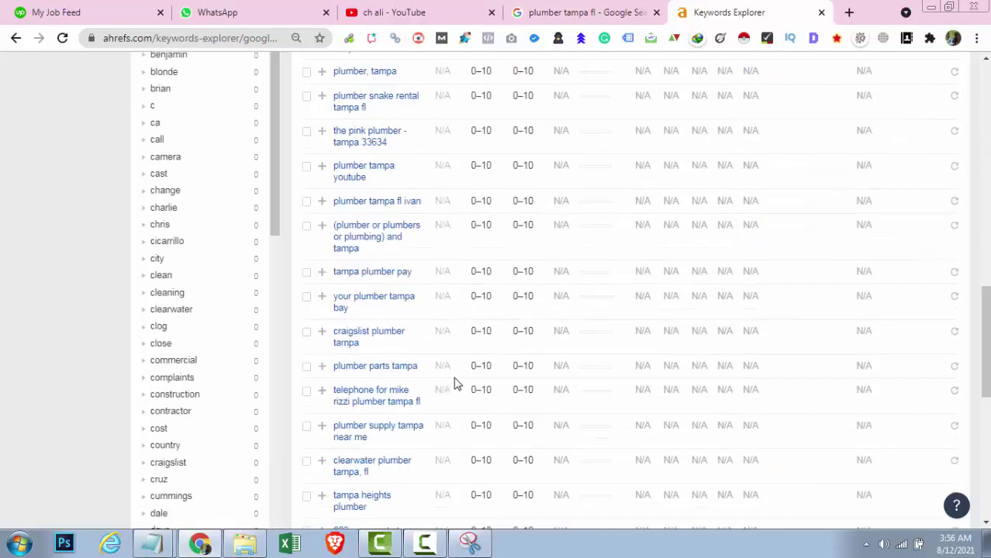
{"action": "scroll", "coordinate": [388, 380], "scroll_direction": "down", "scroll_amount": 3}
{"action": "scroll", "coordinate": [404, 342], "scroll_direction": "up", "scroll_amount": 12}
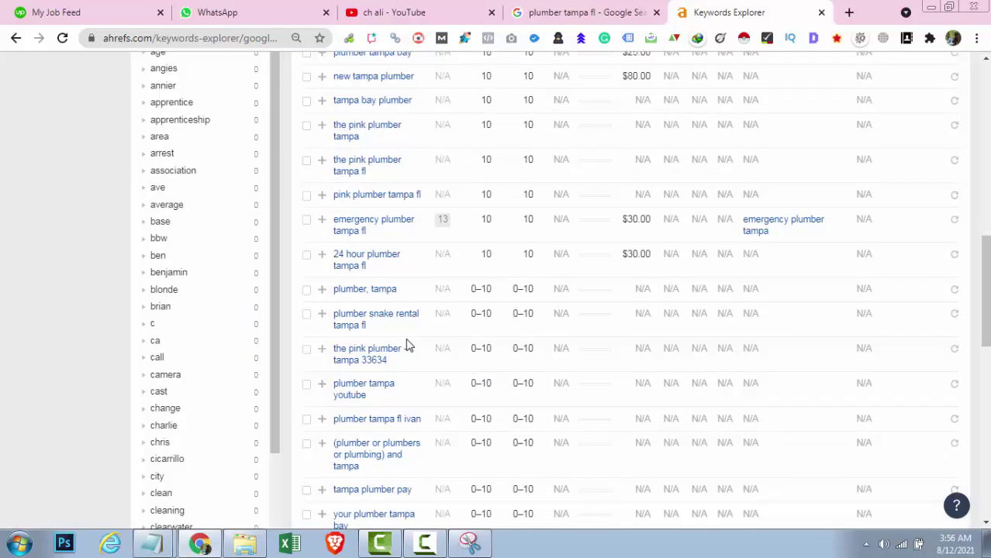
{"action": "scroll", "coordinate": [411, 343], "scroll_direction": "up", "scroll_amount": 5}
{"action": "scroll", "coordinate": [411, 344], "scroll_direction": "down", "scroll_amount": 4}
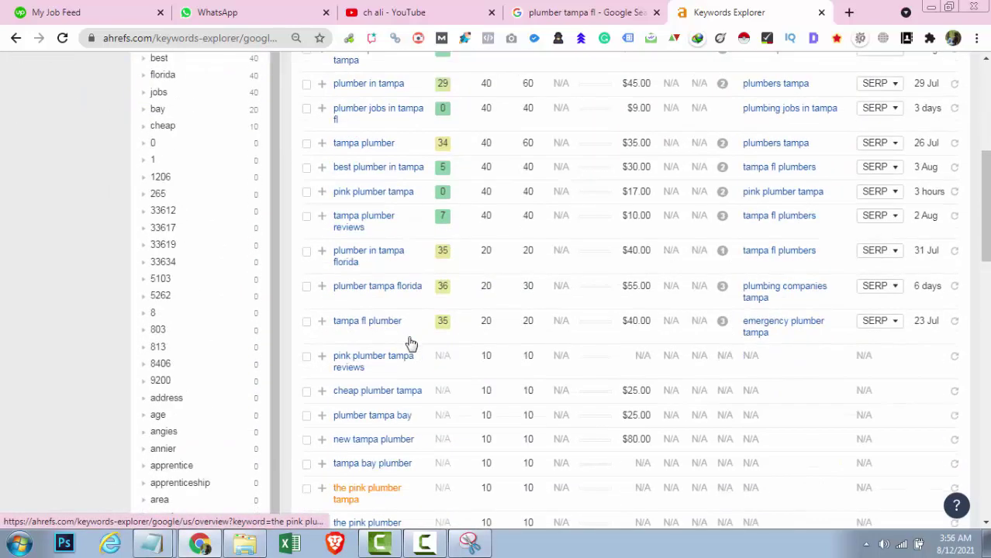
{"action": "scroll", "coordinate": [411, 343], "scroll_direction": "down", "scroll_amount": 1}
{"action": "scroll", "coordinate": [385, 381], "scroll_direction": "up", "scroll_amount": 3}
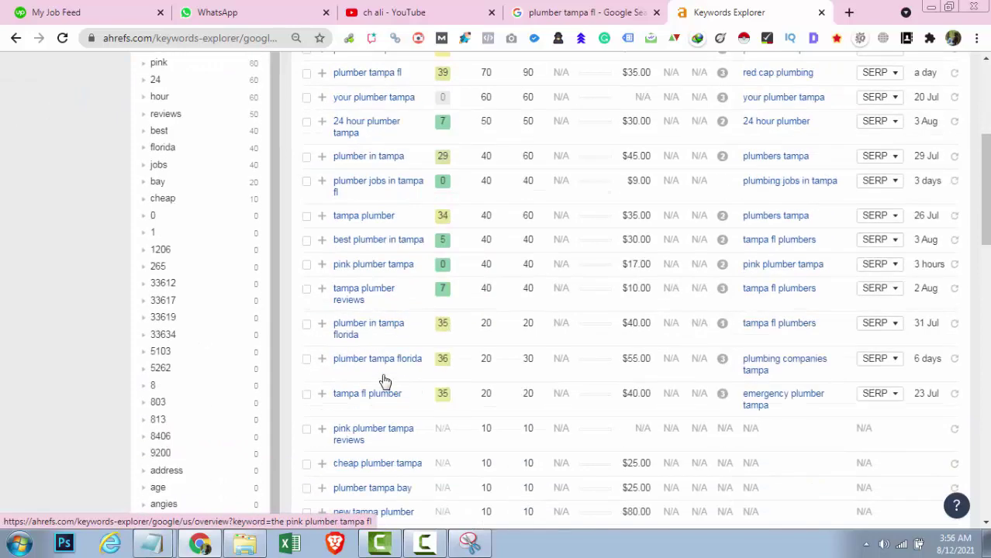
{"action": "scroll", "coordinate": [479, 245], "scroll_direction": "up", "scroll_amount": 5}
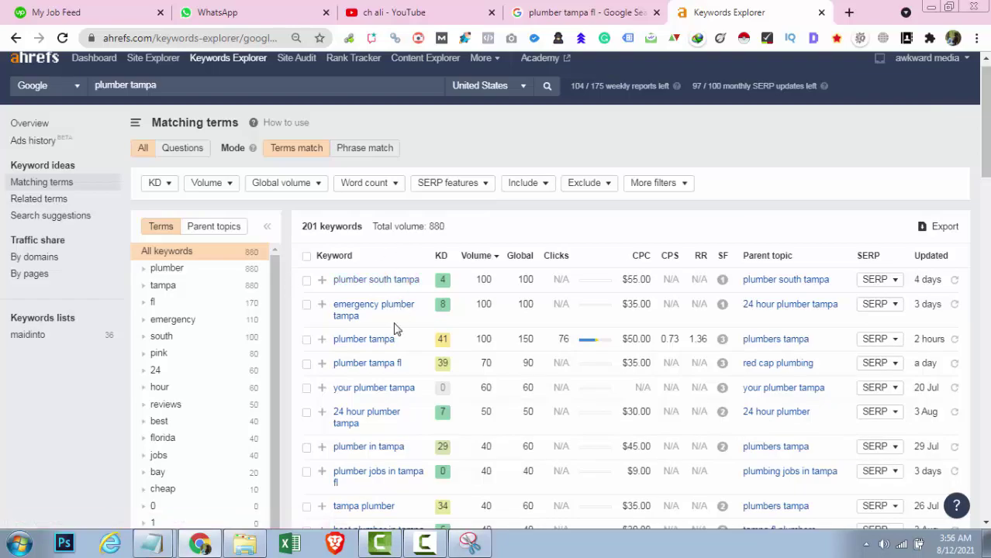
{"action": "triple_click", "coordinate": [410, 345]}
{"action": "triple_click", "coordinate": [414, 363]}
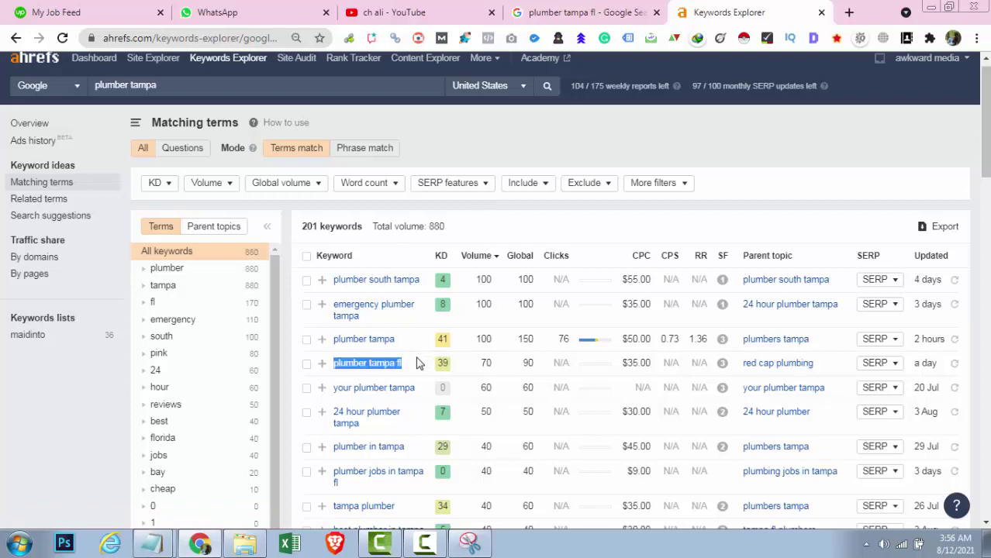
Switch to Excel and create a blank workbook.
{"action": "left_click", "coordinate": [276, 552]}
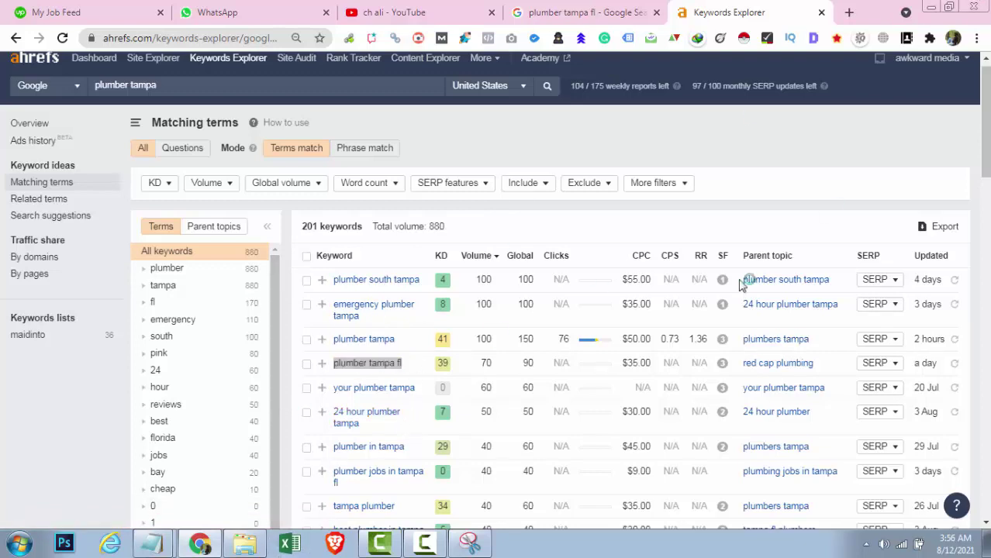
{"action": "left_click", "coordinate": [1, 395]}
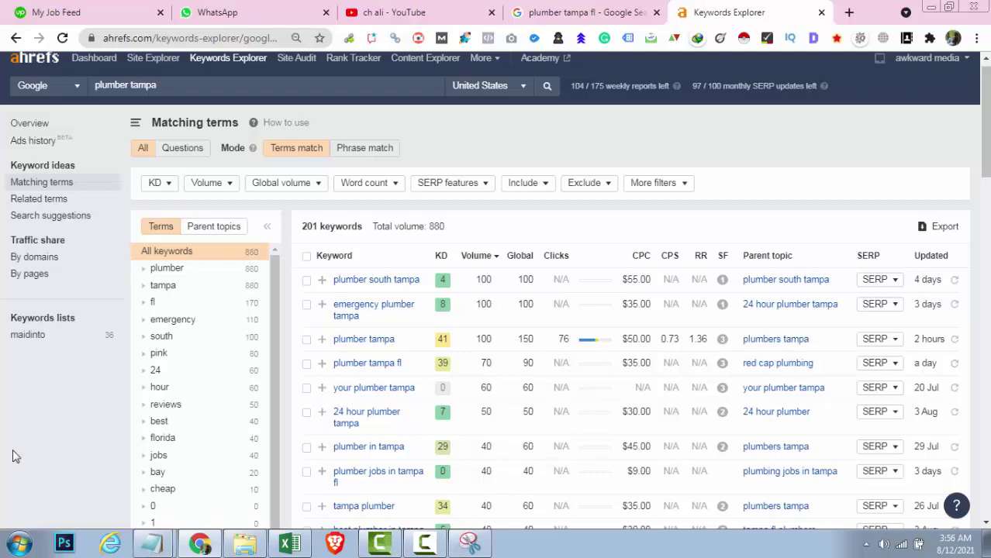
{"action": "left_click", "coordinate": [289, 542]}
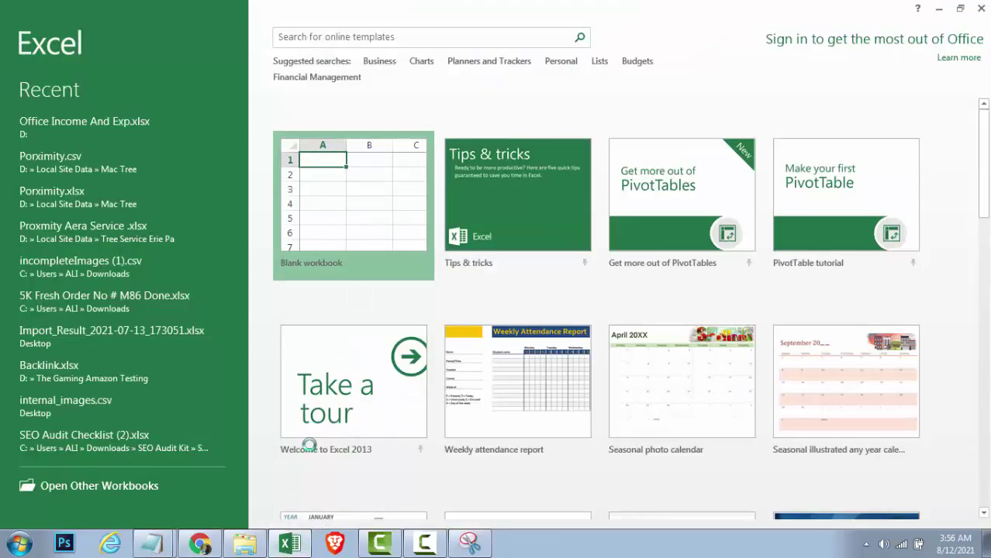
{"action": "left_click", "coordinate": [366, 188]}
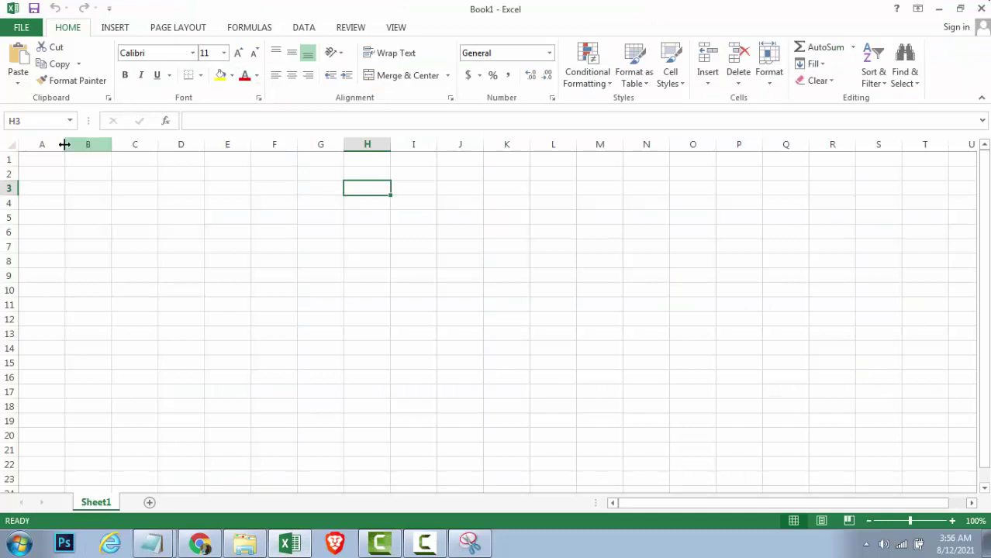
Widen column A and enter the headers Keywords, KD and VL in cells A1 to C1.
{"action": "left_click_drag", "start_coordinate": [63, 145], "coordinate": [279, 144]}
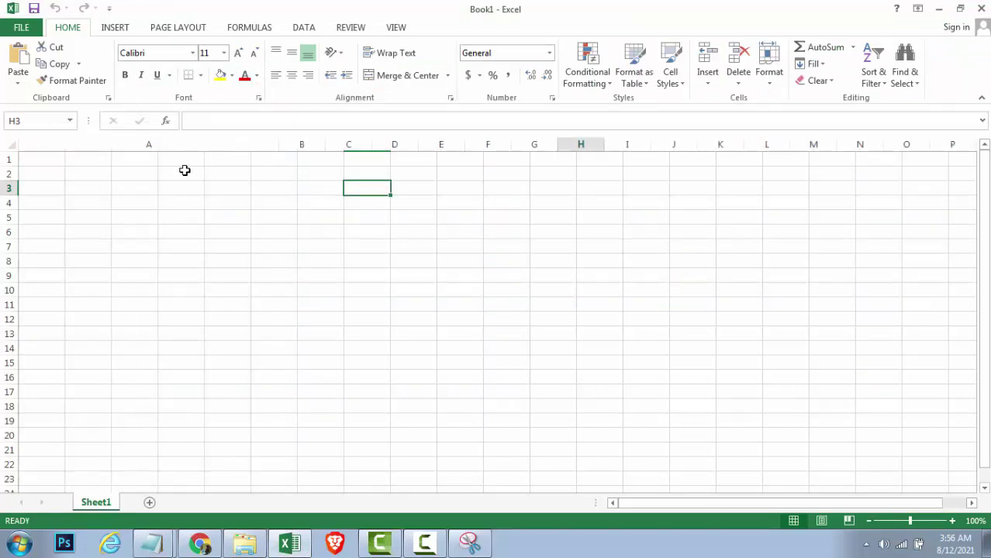
{"action": "left_click", "coordinate": [100, 161]}
{"action": "type", "text": "Keywo"}
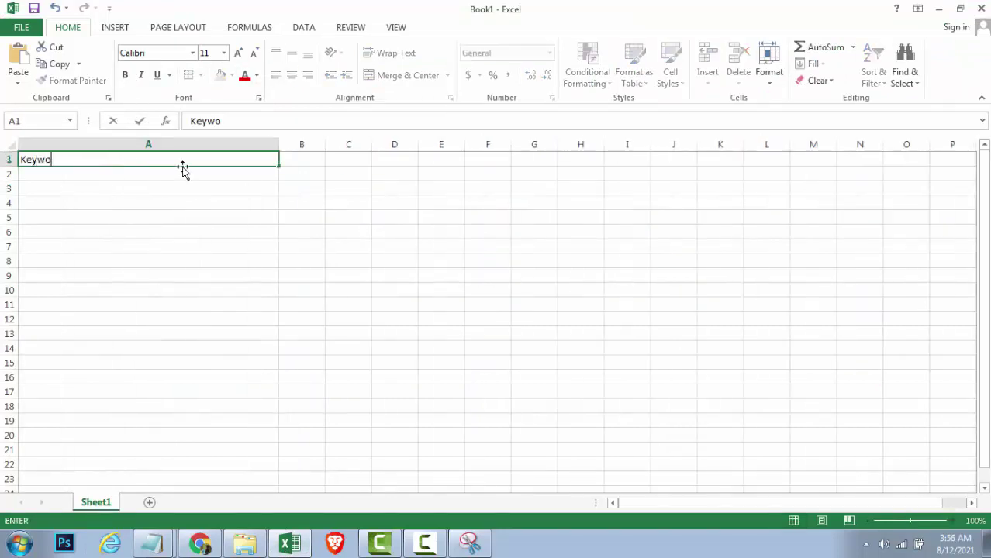
{"action": "type", "text": "rds"}
{"action": "key", "text": "Tab"}
{"action": "type", "text": "KD"}
{"action": "key", "text": "Tab"}
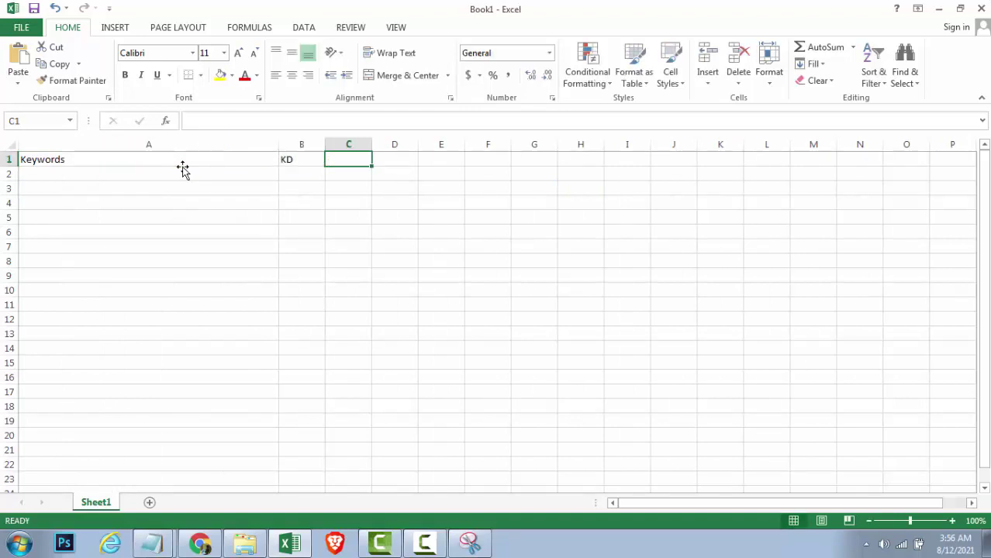
{"action": "type", "text": "VL"}
{"action": "key", "text": "Return"}
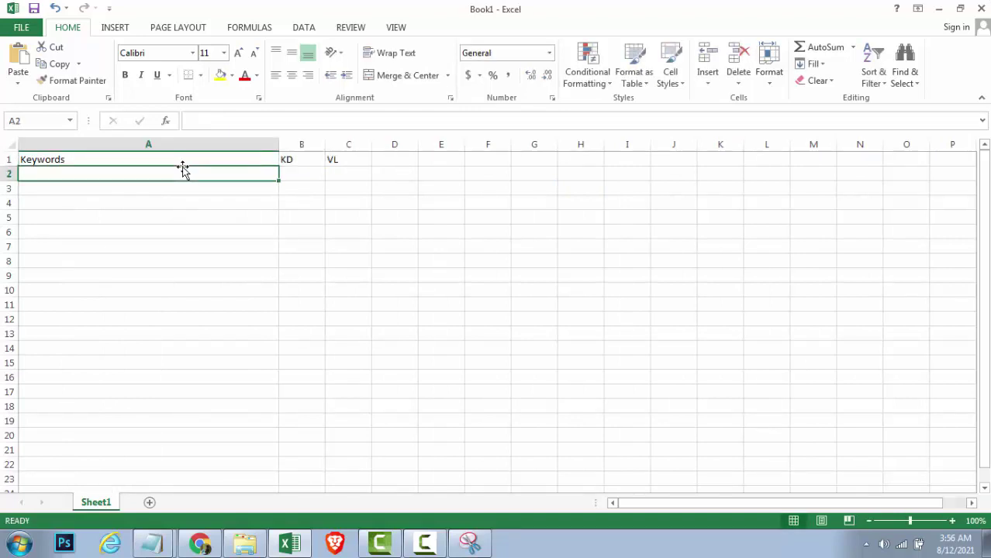
Narrow column A, slightly widen columns B and C, and select cell A2 for the first keyword.
{"action": "key", "text": "Up"}
{"action": "key", "text": "Right"}
{"action": "key", "text": "Left"}
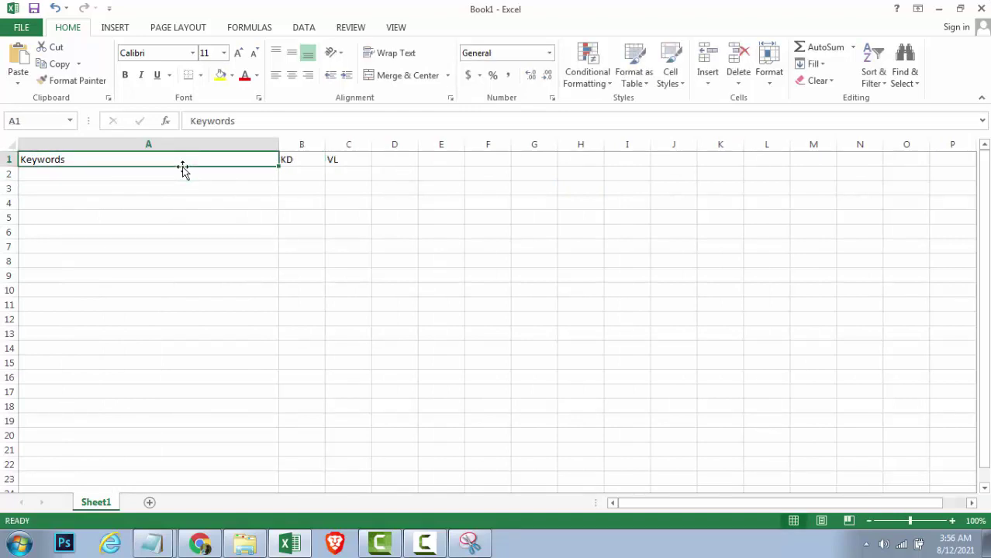
{"action": "left_click_drag", "start_coordinate": [280, 146], "coordinate": [201, 159]}
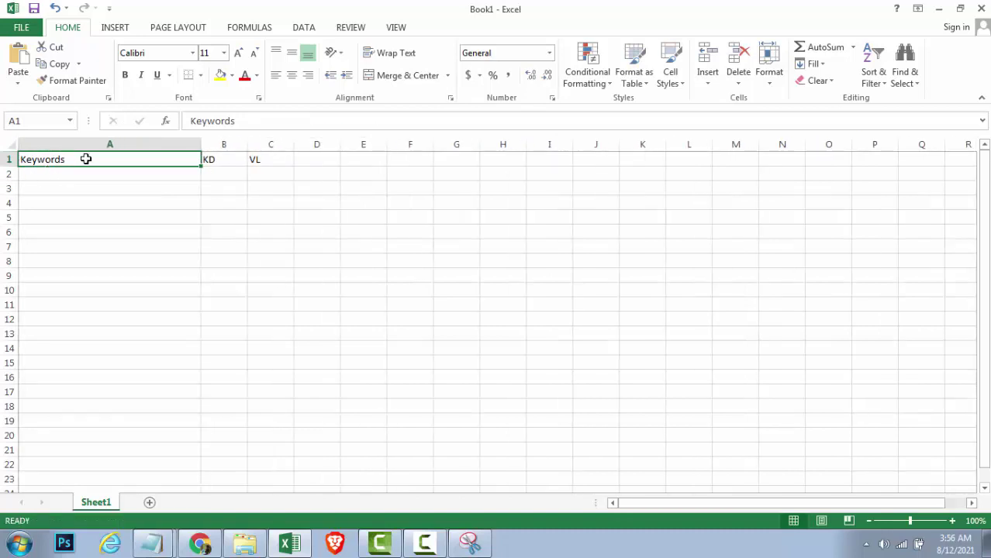
{"action": "left_click", "coordinate": [272, 159]}
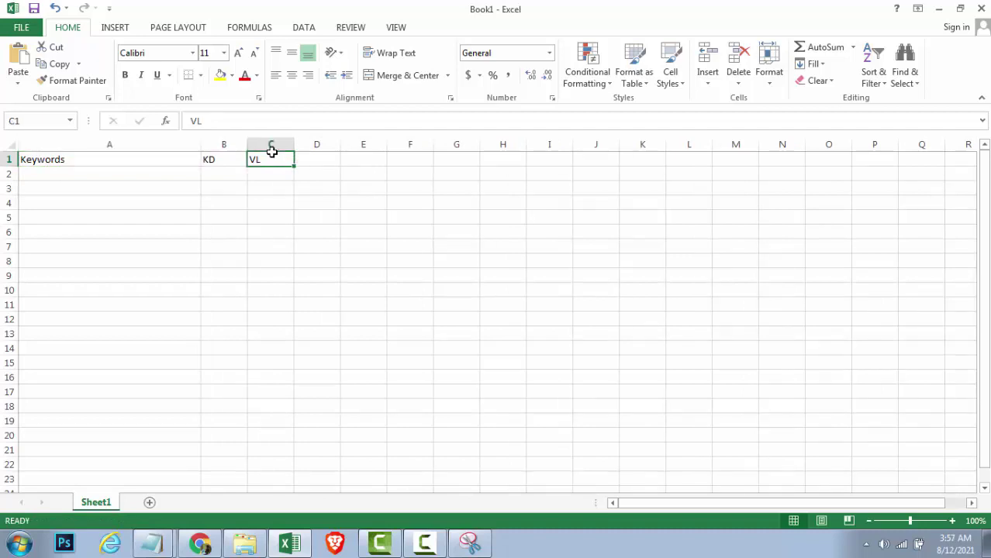
{"action": "left_click", "coordinate": [313, 165]}
{"action": "left_click", "coordinate": [290, 173]}
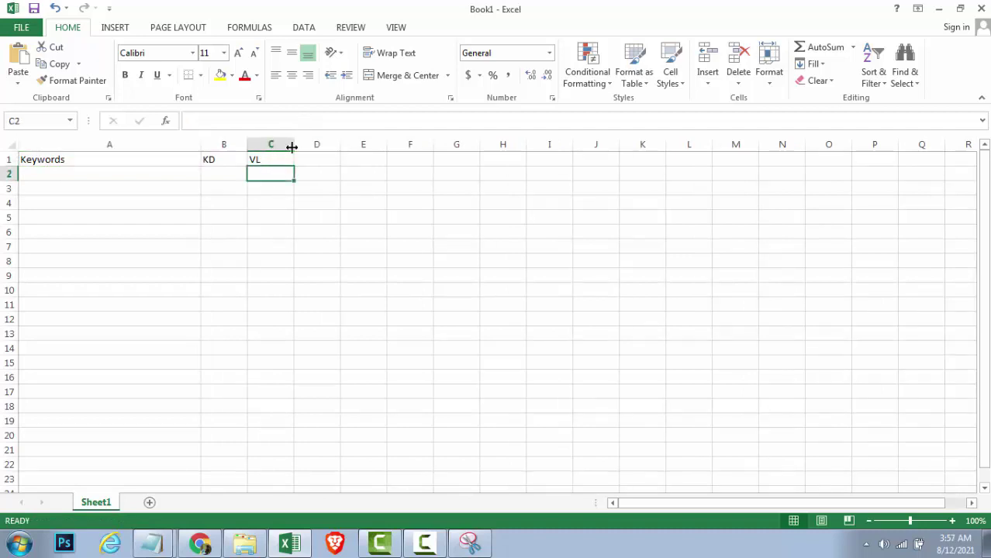
{"action": "left_click_drag", "start_coordinate": [291, 147], "coordinate": [311, 145]}
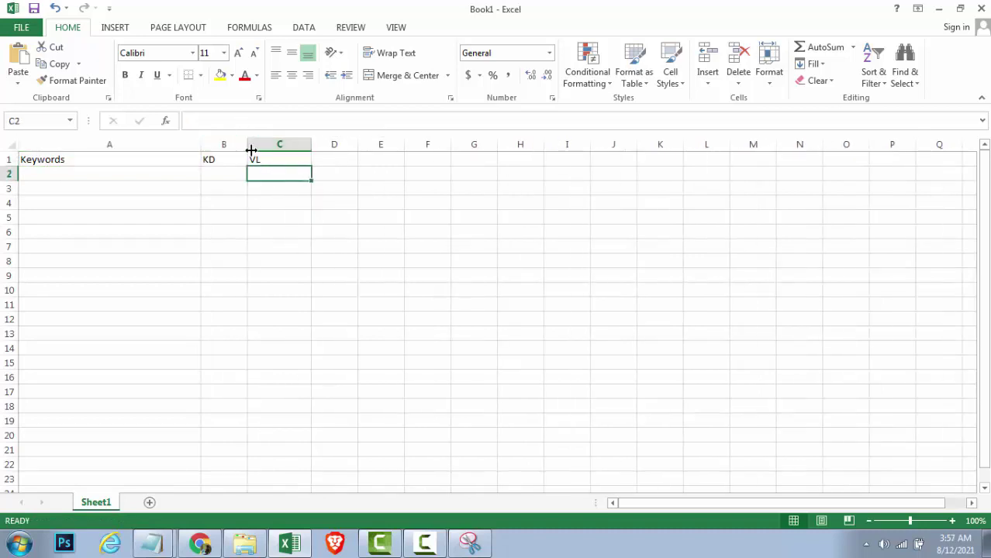
{"action": "left_click_drag", "start_coordinate": [251, 150], "coordinate": [262, 146]}
{"action": "left_click", "coordinate": [116, 171]}
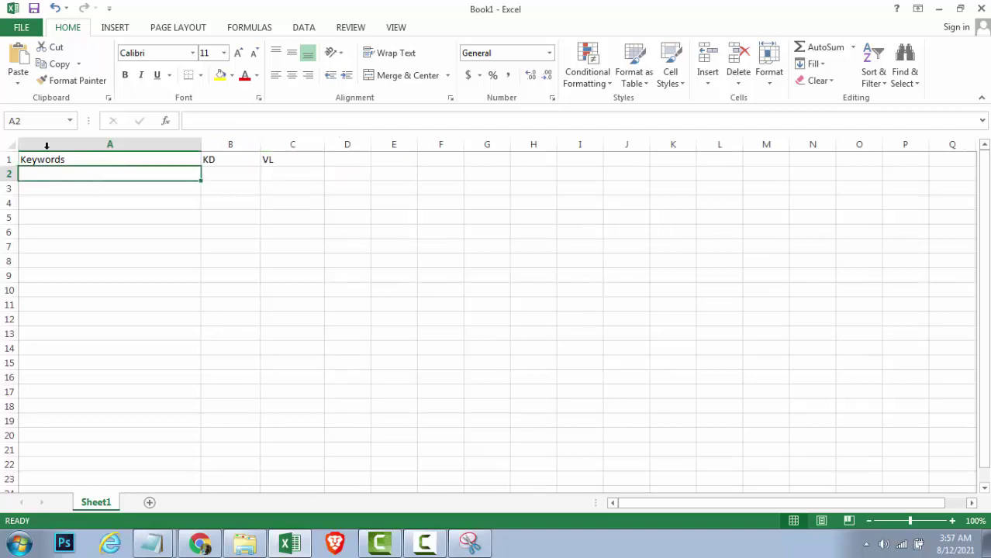
Switch to Chrome, highlight the keyword "plumber south tampa" in the matching terms, and search Google for "south tampa" in a new tab.
{"action": "key", "text": "alt+Tab"}
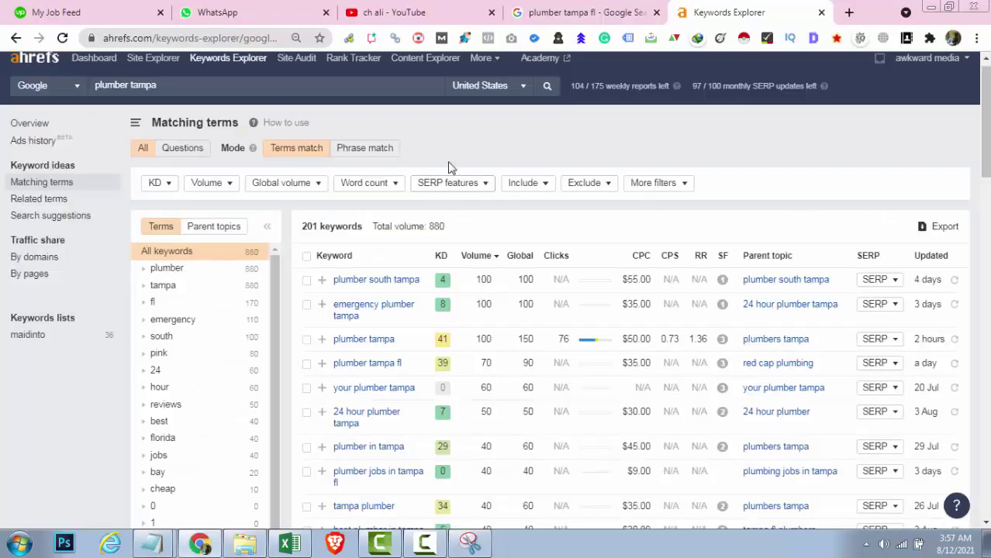
{"action": "triple_click", "coordinate": [333, 277]}
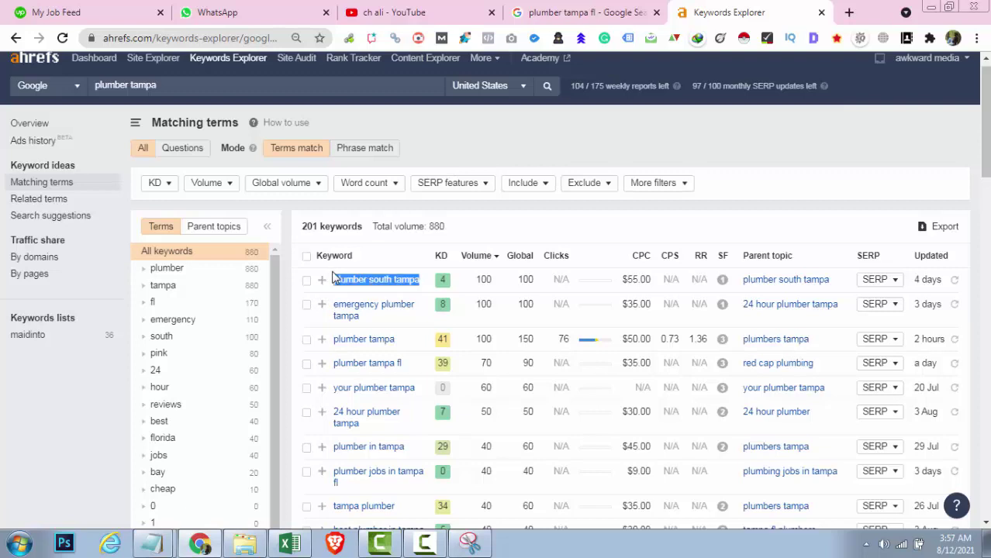
{"action": "key", "text": "ctrl+t"}
{"action": "type", "text": "s"}
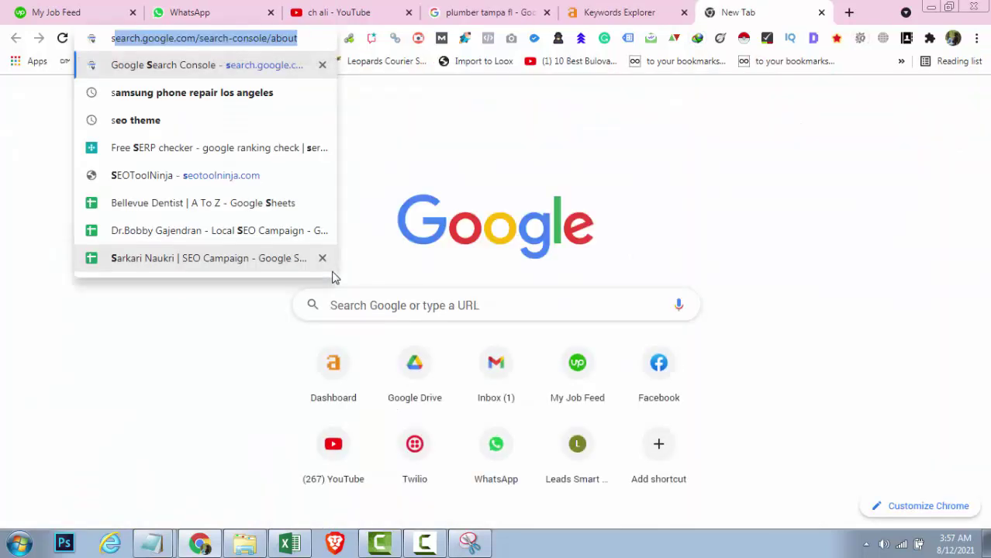
{"action": "type", "text": "outh "}
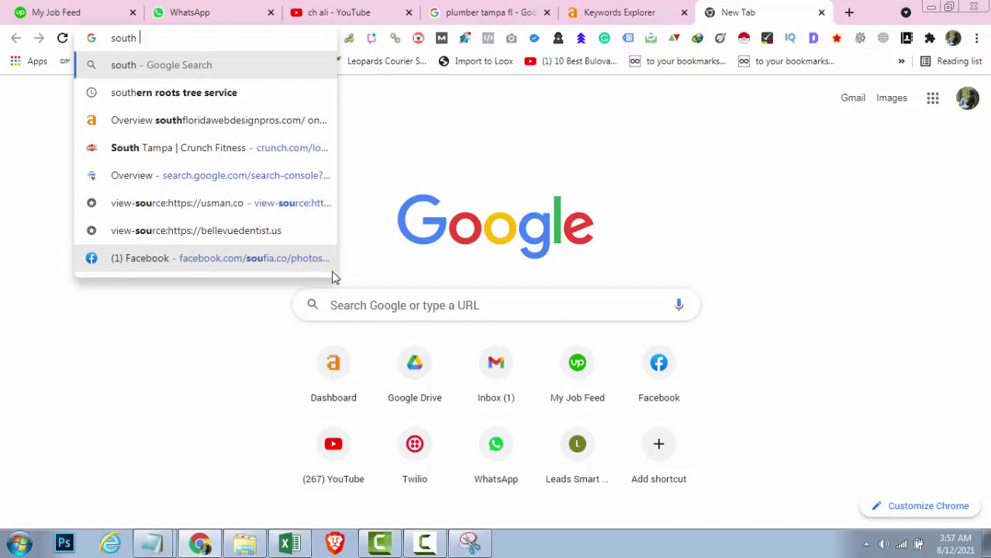
{"action": "type", "text": "tampa"}
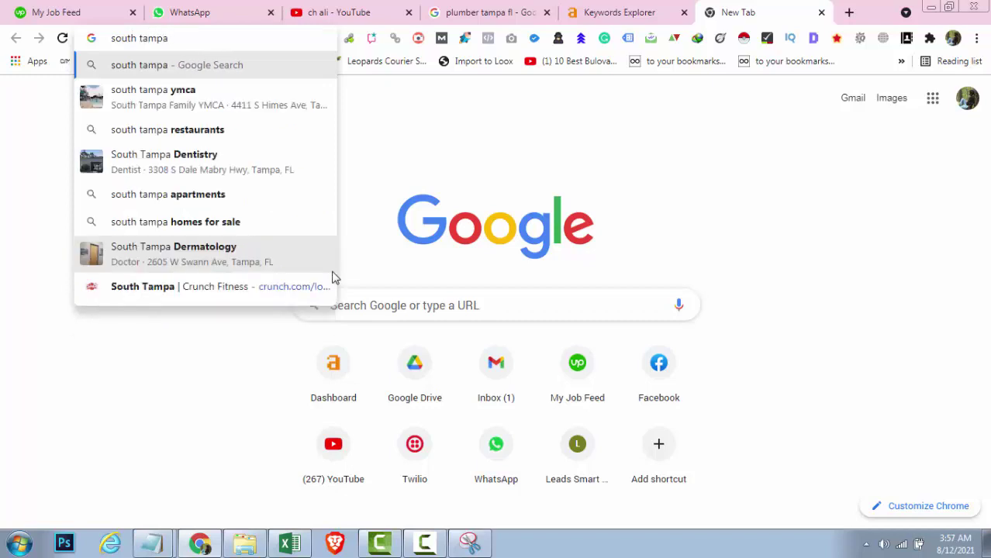
{"action": "key", "text": "Return"}
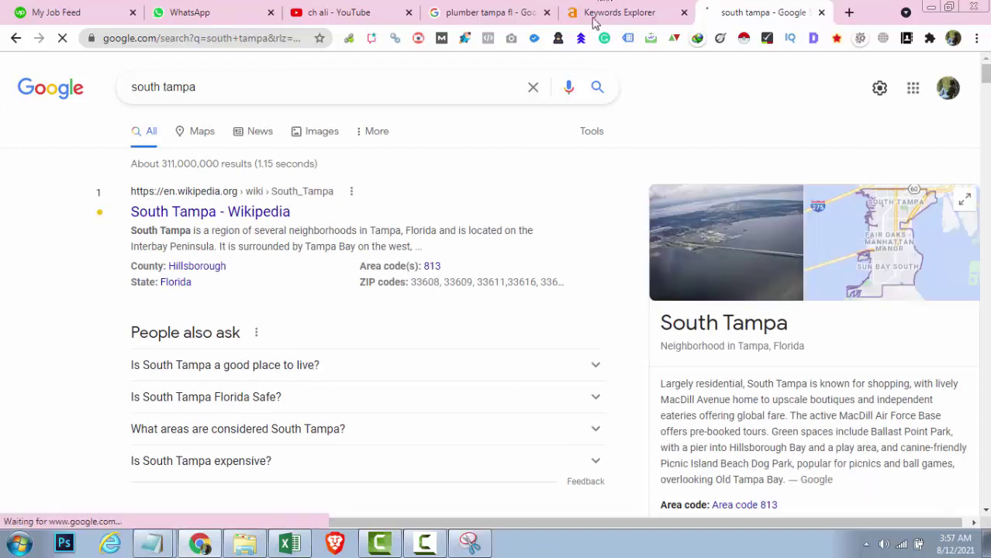
{"action": "double_click", "coordinate": [150, 89]}
{"action": "key", "text": "BackSpace"}
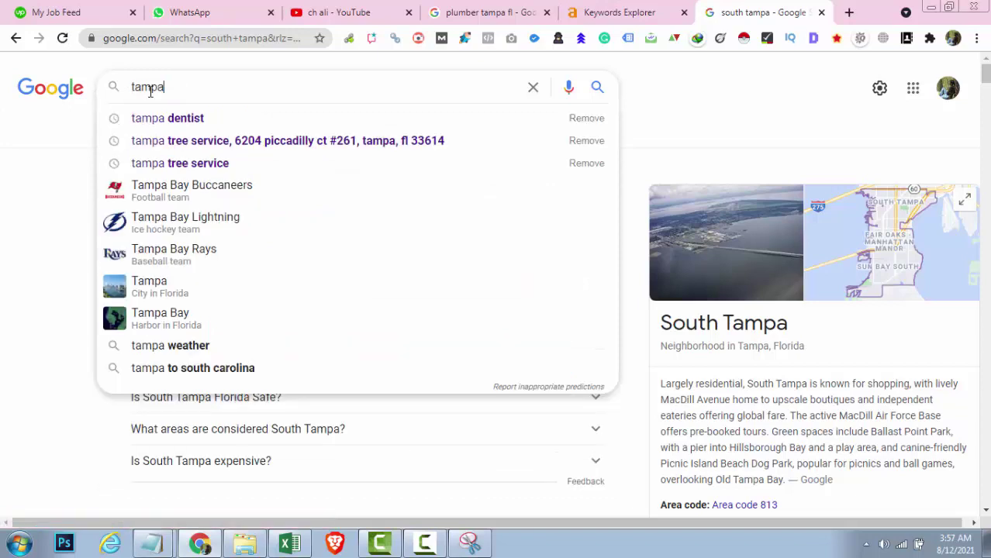
{"action": "double_click", "coordinate": [150, 89]}
{"action": "key", "text": "BackSpace"}
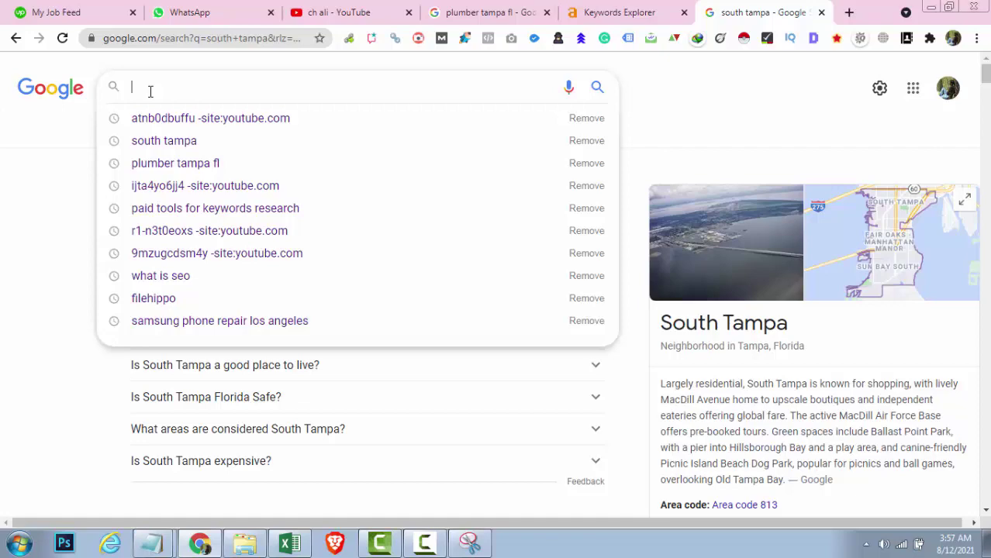
{"action": "type", "text": "tampa"}
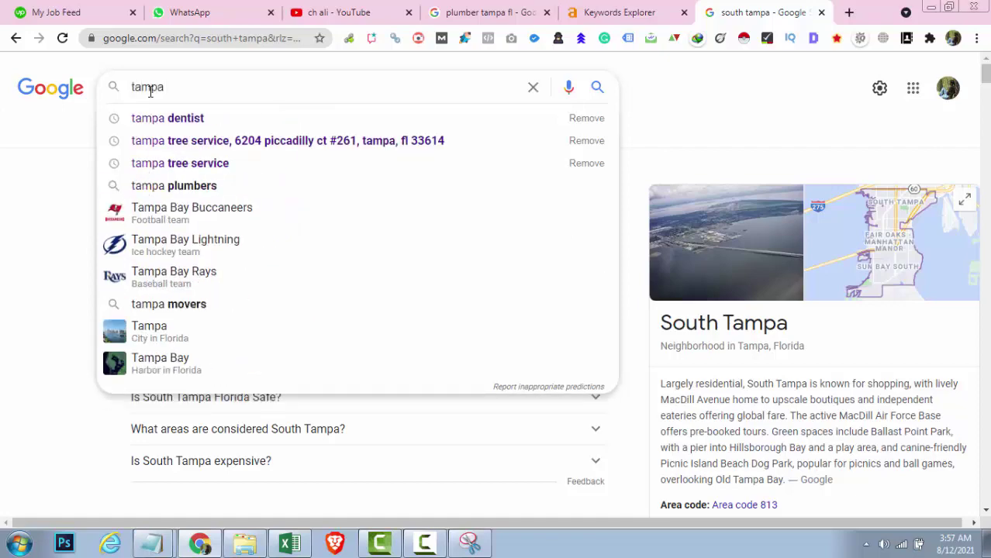
{"action": "key", "text": "Escape"}
Open the full "People also search for" list of areas related to South Tampa and browse it to the end.
{"action": "scroll", "coordinate": [685, 248], "scroll_direction": "down", "scroll_amount": 8}
{"action": "scroll", "coordinate": [776, 310], "scroll_direction": "up", "scroll_amount": 2}
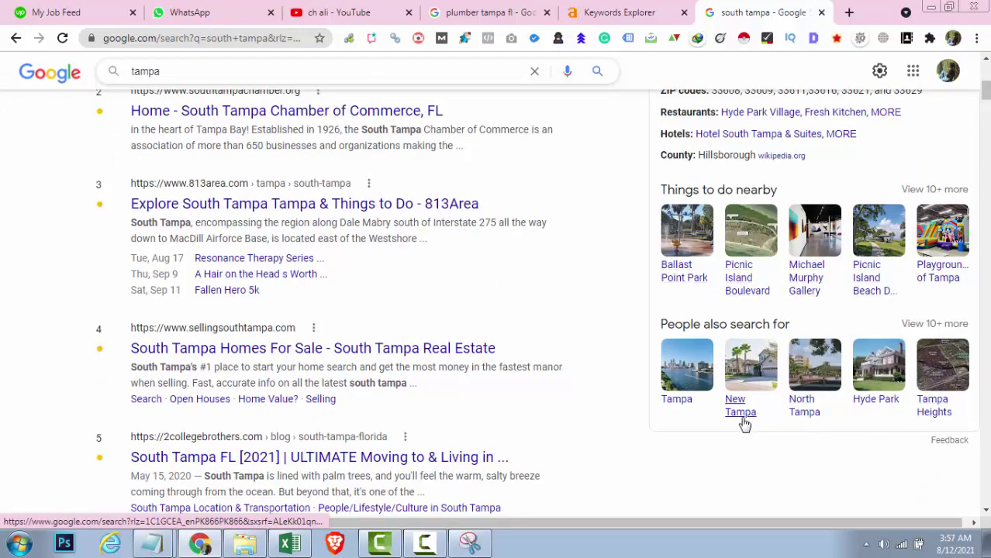
{"action": "left_click", "coordinate": [931, 326]}
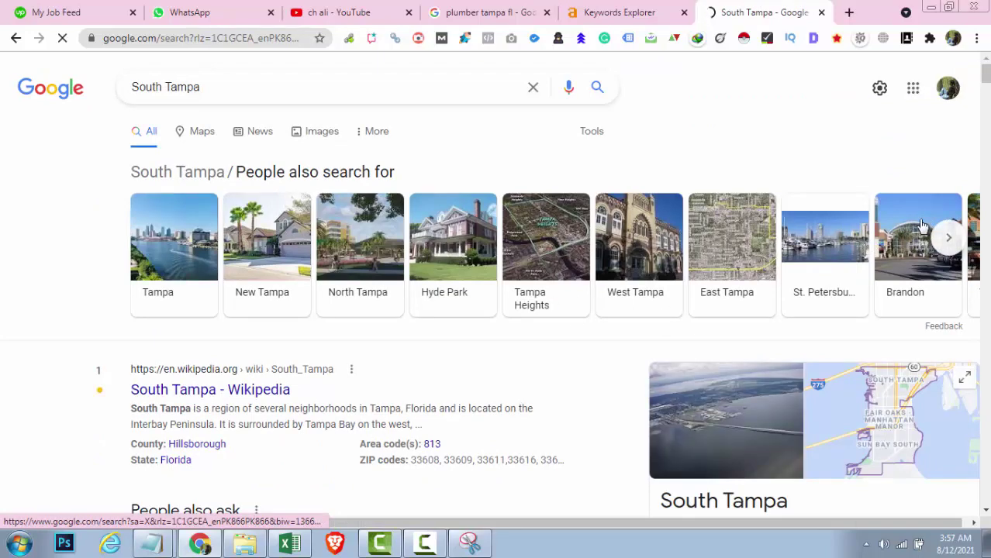
{"action": "left_click", "coordinate": [947, 237]}
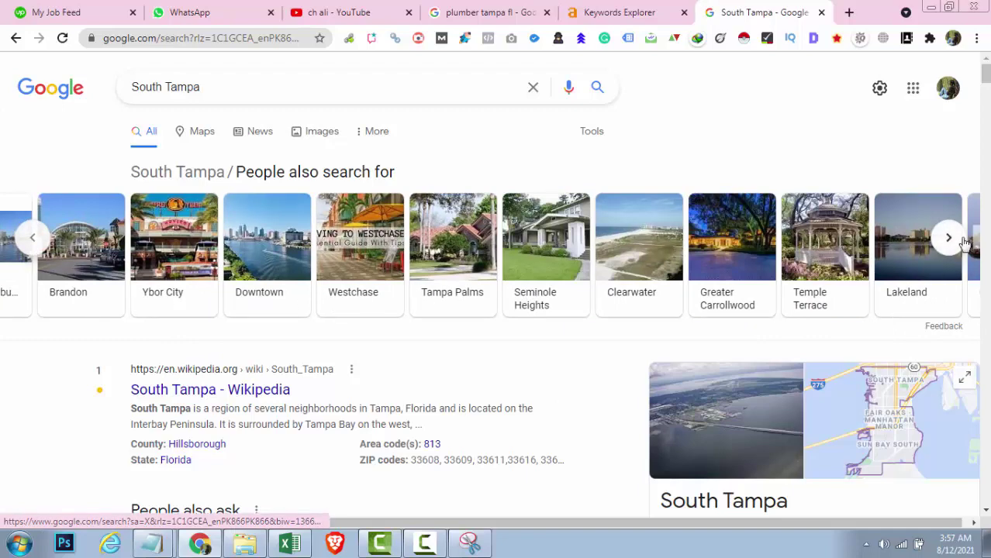
{"action": "left_click", "coordinate": [962, 241]}
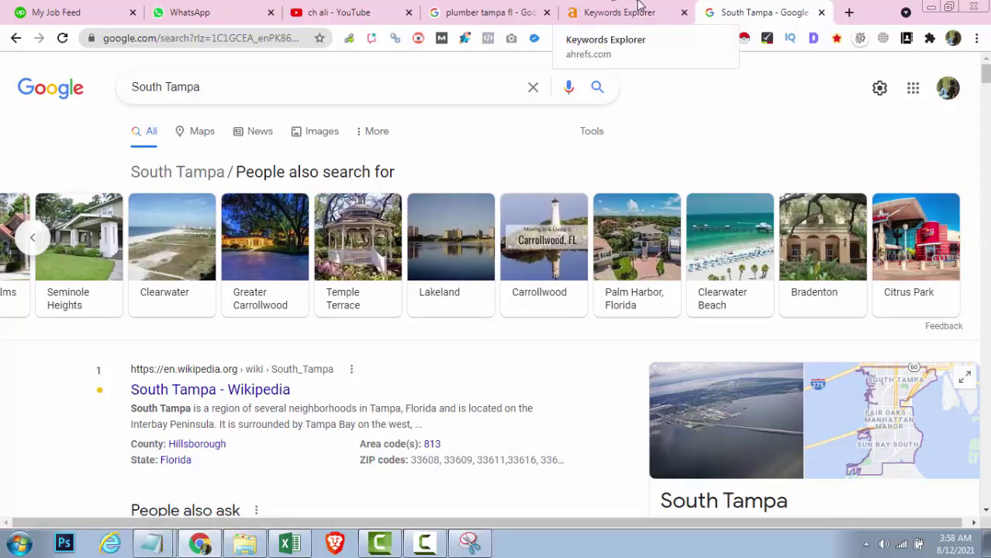
{"action": "left_click", "coordinate": [477, 6]}
{"action": "left_click", "coordinate": [773, 6]}
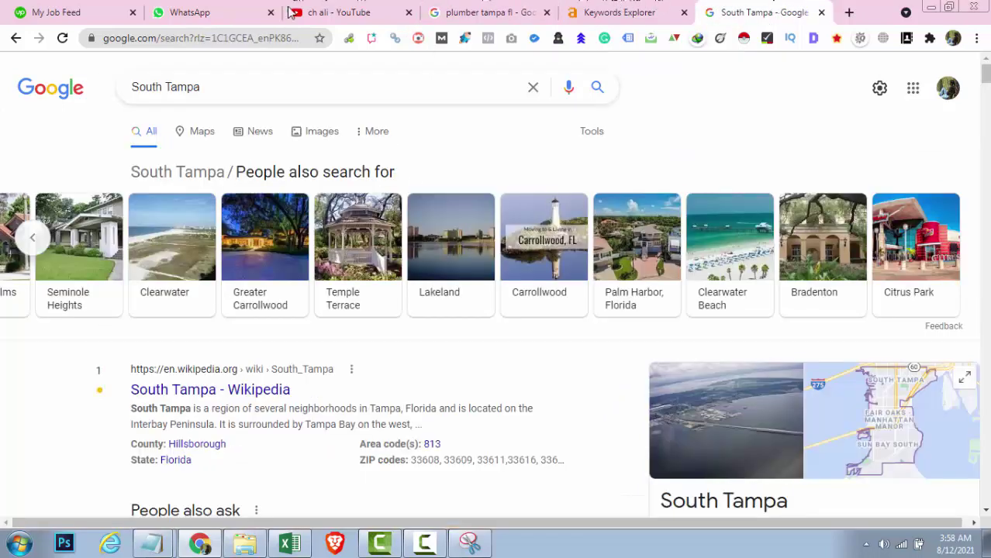
Copy the keyword "plumber tampa" from the Ahrefs matching terms into cell A2 of the Excel sheet.
{"action": "left_click", "coordinate": [612, 7]}
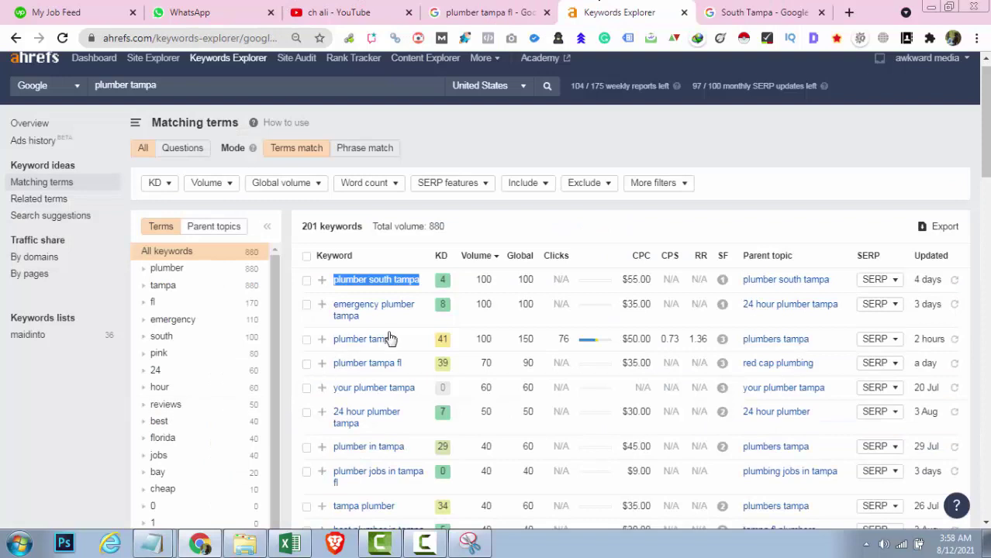
{"action": "left_click_drag", "start_coordinate": [402, 339], "coordinate": [331, 340]}
{"action": "key", "text": "ctrl+c"}
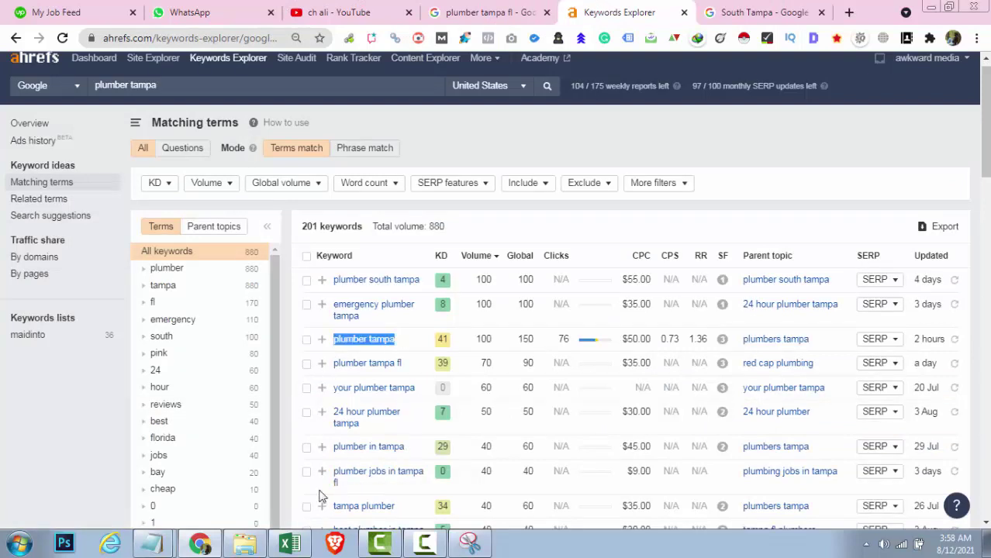
{"action": "left_click", "coordinate": [289, 543]}
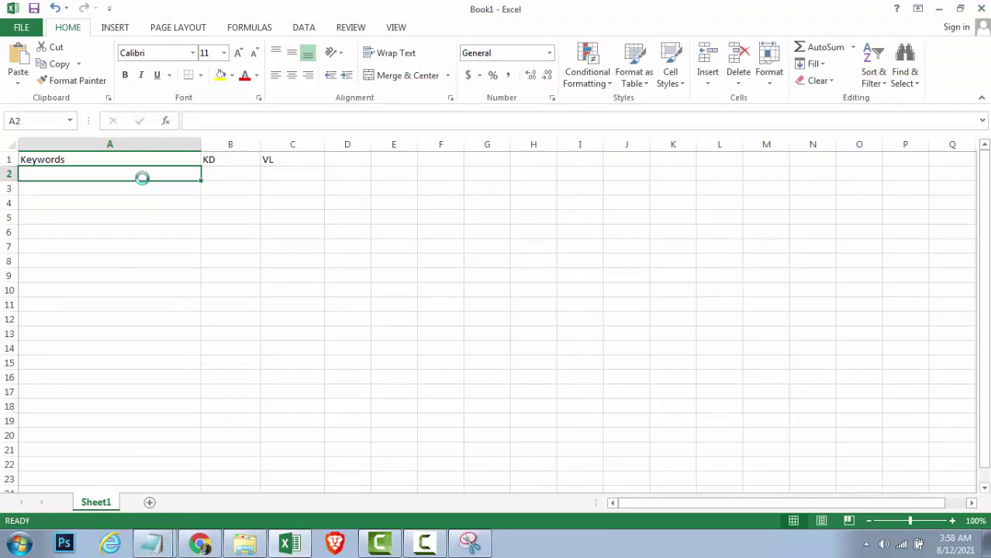
{"action": "key", "text": "ctrl+v"}
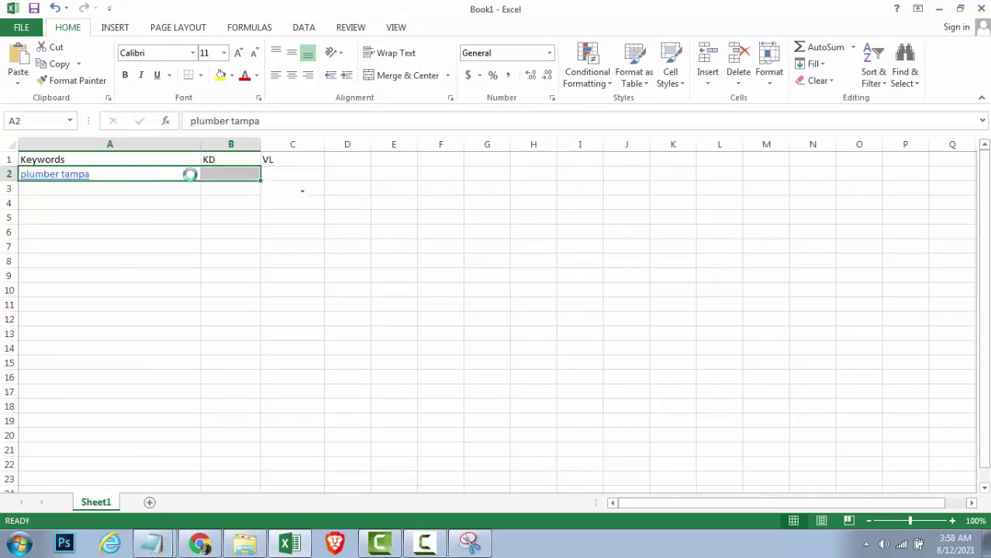
Copy the keyword "plumber tampa fl" from the Ahrefs matching terms into cell A3 of the Excel sheet.
{"action": "left_click", "coordinate": [166, 193]}
{"action": "key", "text": "alt+Tab"}
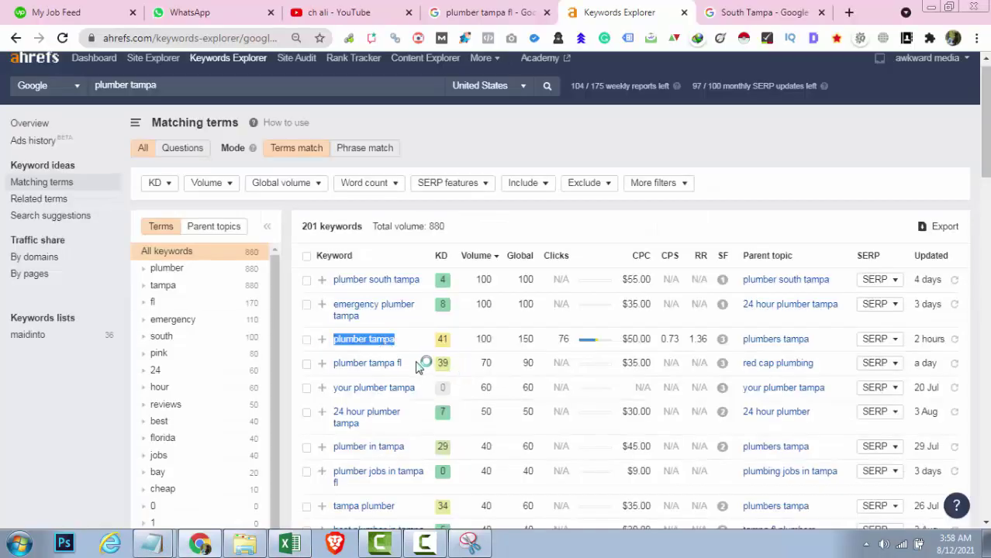
{"action": "triple_click", "coordinate": [423, 362]}
{"action": "key", "text": "ctrl+c"}
{"action": "key", "text": "alt+Tab"}
{"action": "key", "text": "ctrl+v"}
Copy the keyword "your plumber tampa" from the Ahrefs matching terms into cell A4 of the Excel sheet.
{"action": "key", "text": "alt+Tab"}
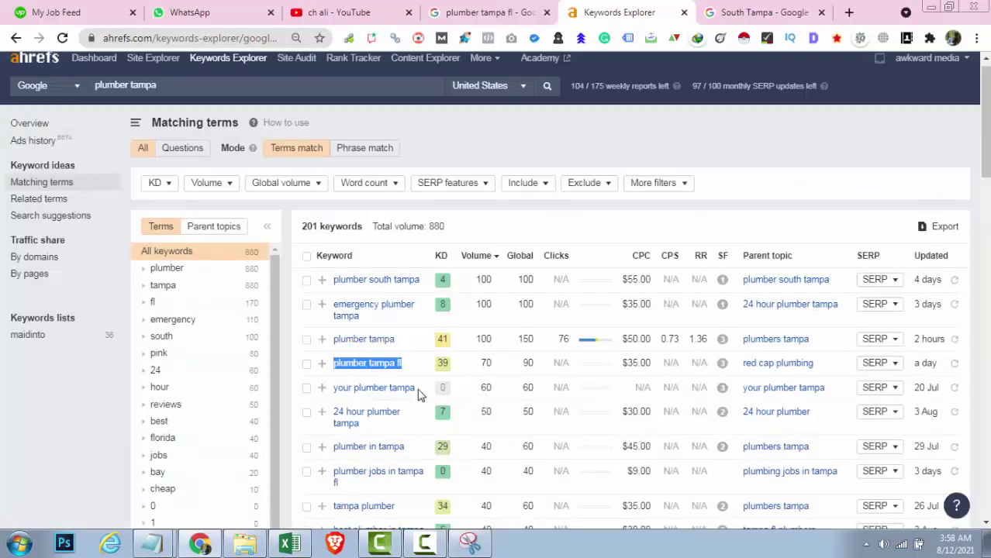
{"action": "triple_click", "coordinate": [424, 392]}
{"action": "key", "text": "ctrl+c"}
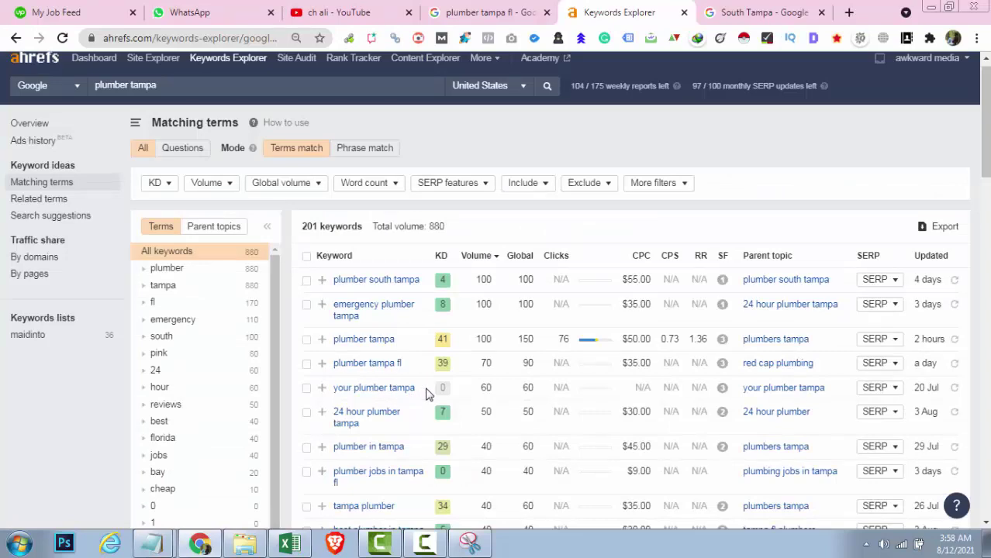
{"action": "key", "text": "alt+Tab"}
{"action": "left_click", "coordinate": [133, 215]}
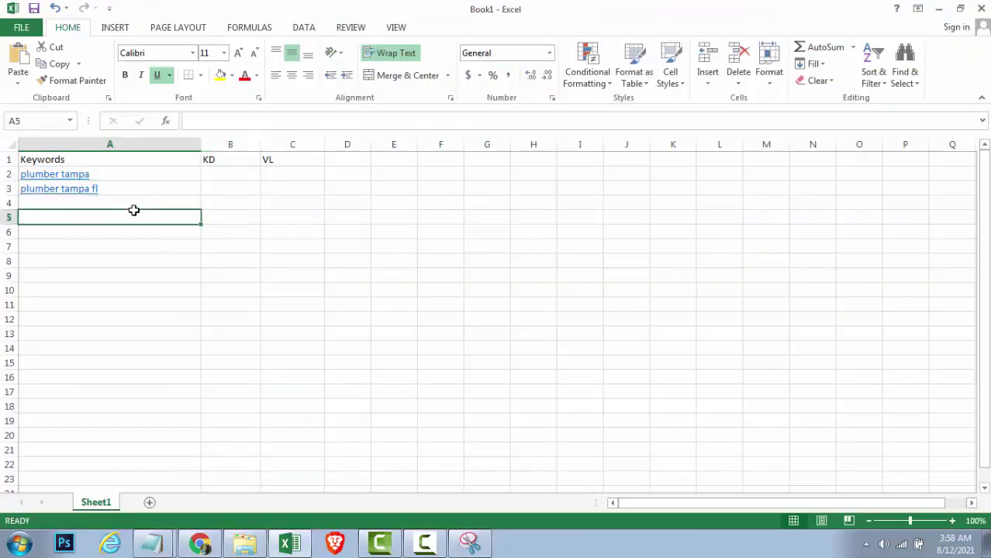
{"action": "left_click", "coordinate": [138, 201]}
{"action": "key", "text": "ctrl+v"}
Copy the keyword "24 hour plumber tampa" from the Ahrefs matching terms into cell A5 of the Excel sheet.
{"action": "key", "text": "alt+Tab"}
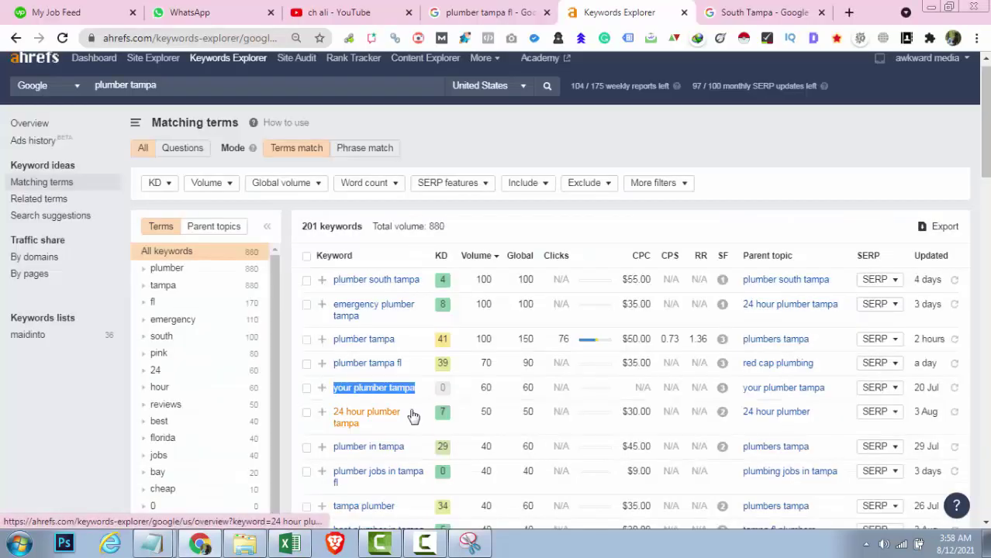
{"action": "left_click", "coordinate": [380, 429]}
{"action": "key", "text": "alt+Left"}
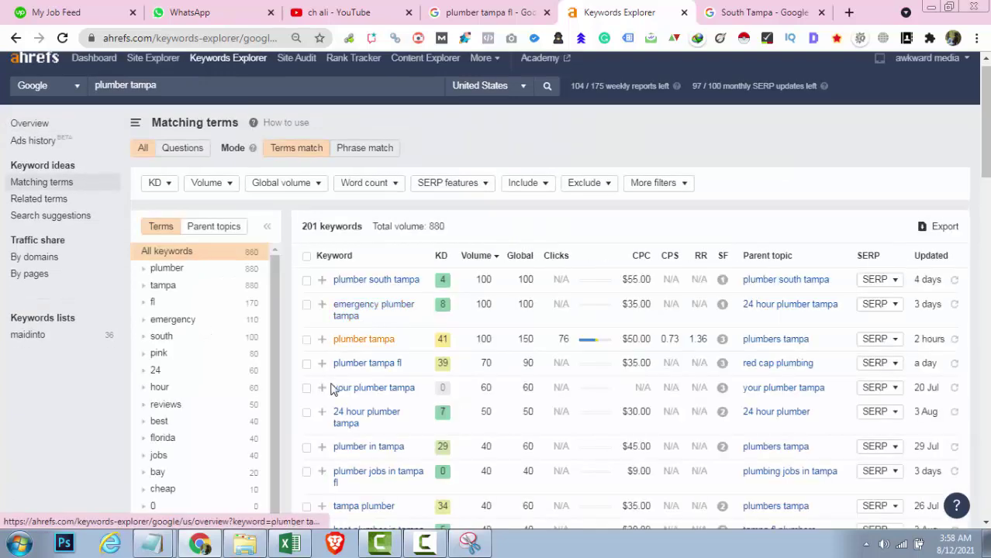
{"action": "triple_click", "coordinate": [327, 412]}
{"action": "key", "text": "ctrl+c"}
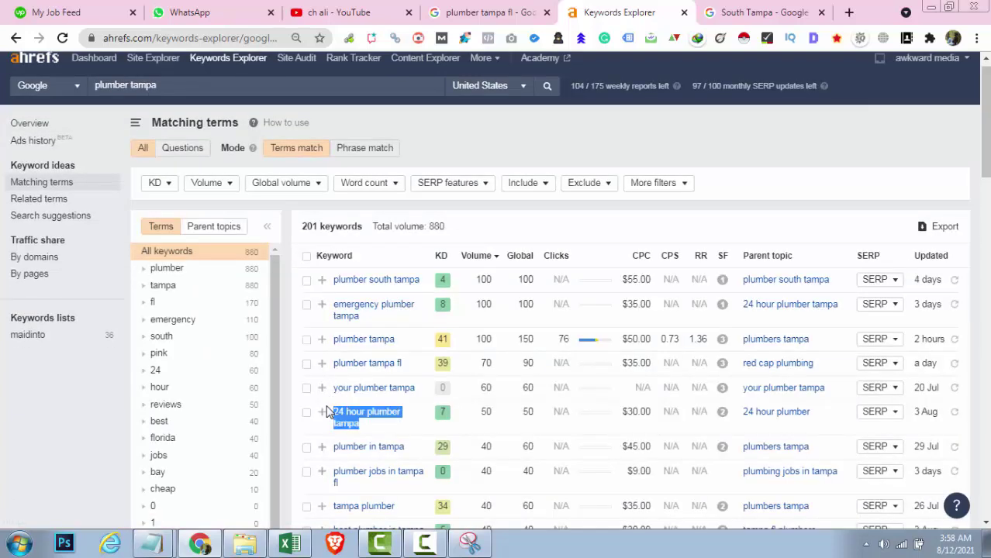
{"action": "key", "text": "alt+Tab"}
{"action": "left_click", "coordinate": [96, 215]}
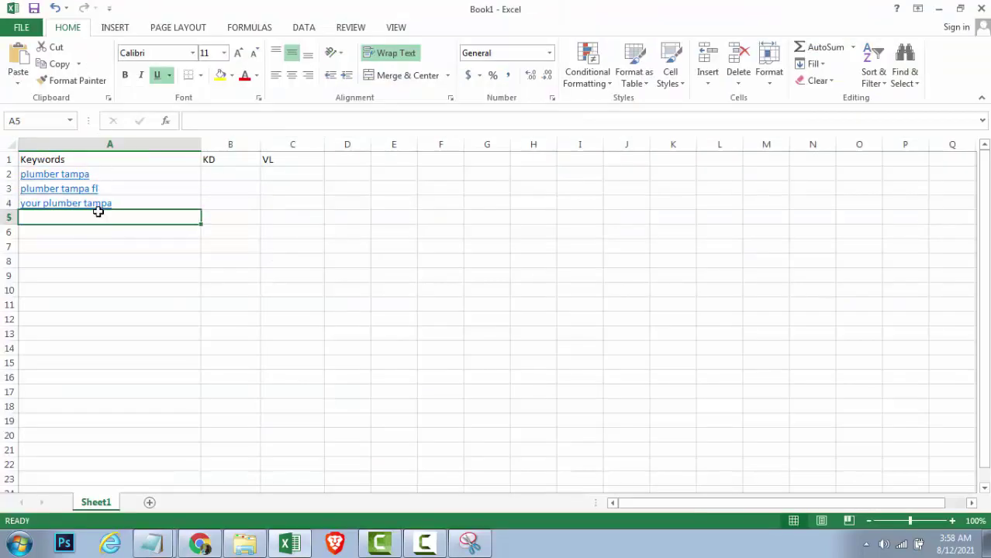
{"action": "key", "text": "ctrl+v"}
Copy the keyword "plumber in tampa" from the Ahrefs matching terms into cell A6 of the Excel sheet.
{"action": "key", "text": "alt+Tab"}
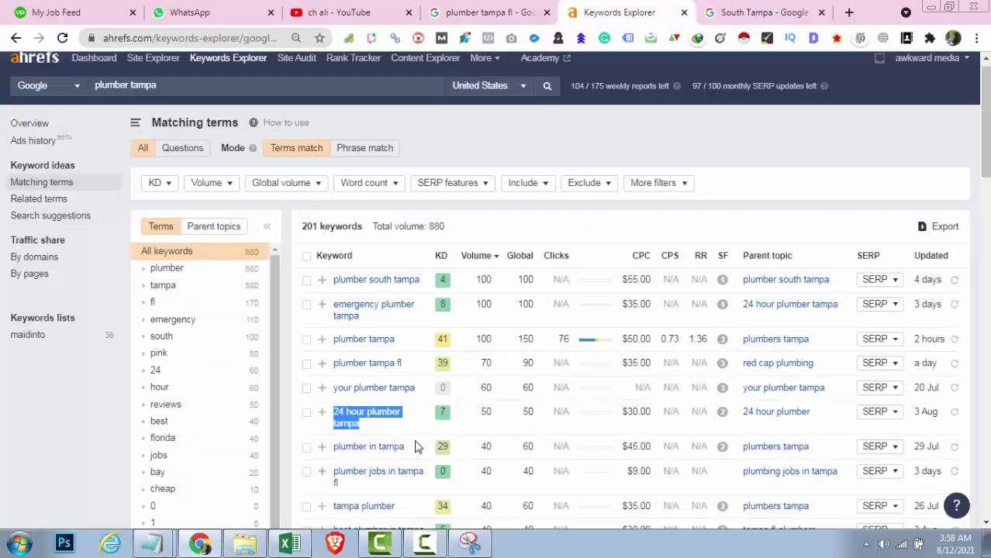
{"action": "triple_click", "coordinate": [332, 450]}
{"action": "key", "text": "ctrl+c"}
{"action": "key", "text": "alt+Tab"}
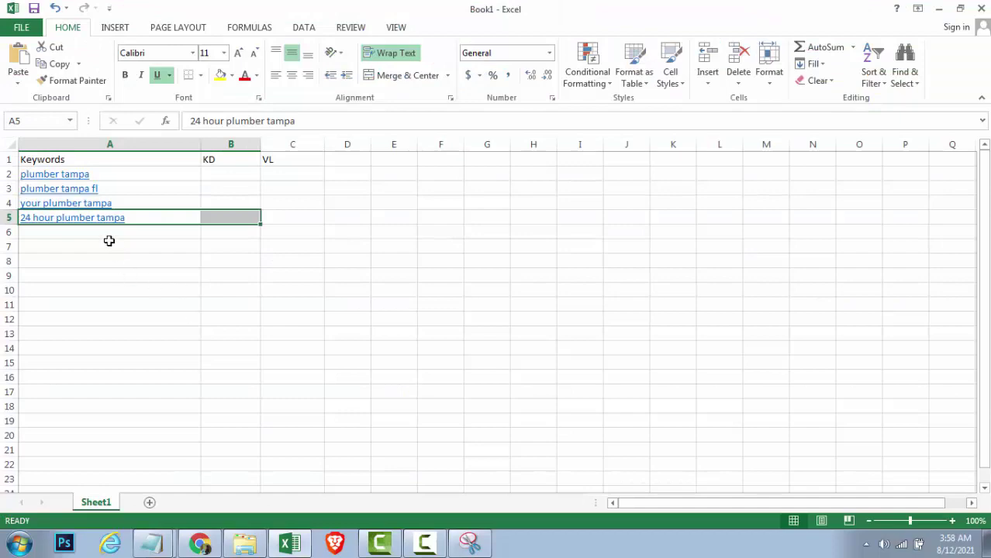
{"action": "left_click", "coordinate": [109, 229]}
{"action": "key", "text": "ctrl+v"}
Return to the Ahrefs matching terms and highlight the keyword "plumber jobs in tampa fl" for review.
{"action": "key", "text": "alt+Tab"}
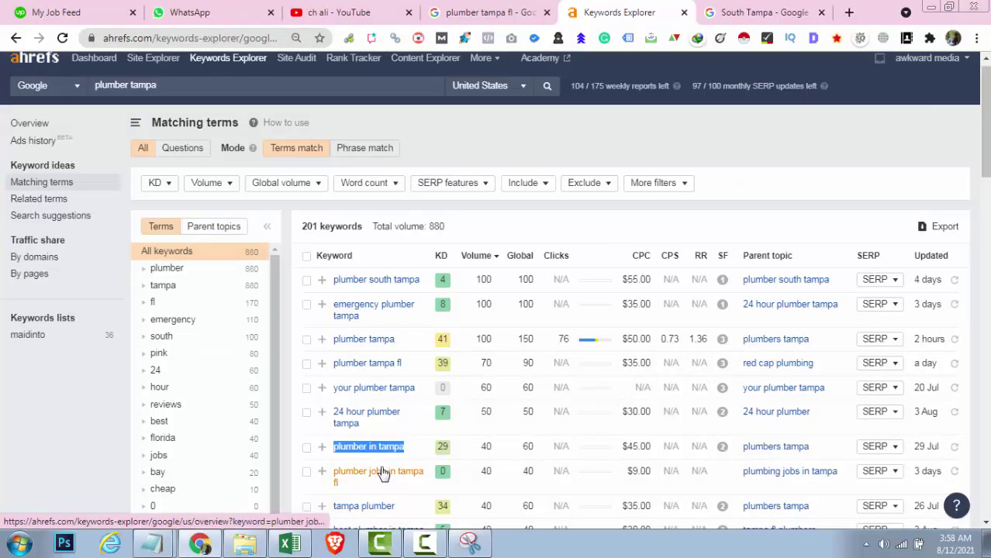
{"action": "scroll", "coordinate": [467, 430], "scroll_direction": "down", "scroll_amount": 2}
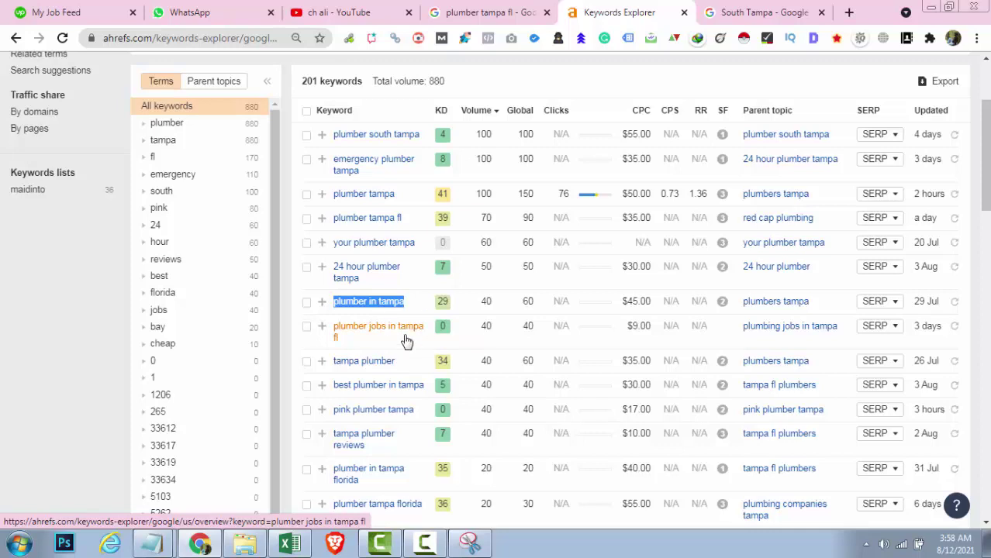
{"action": "triple_click", "coordinate": [332, 322]}
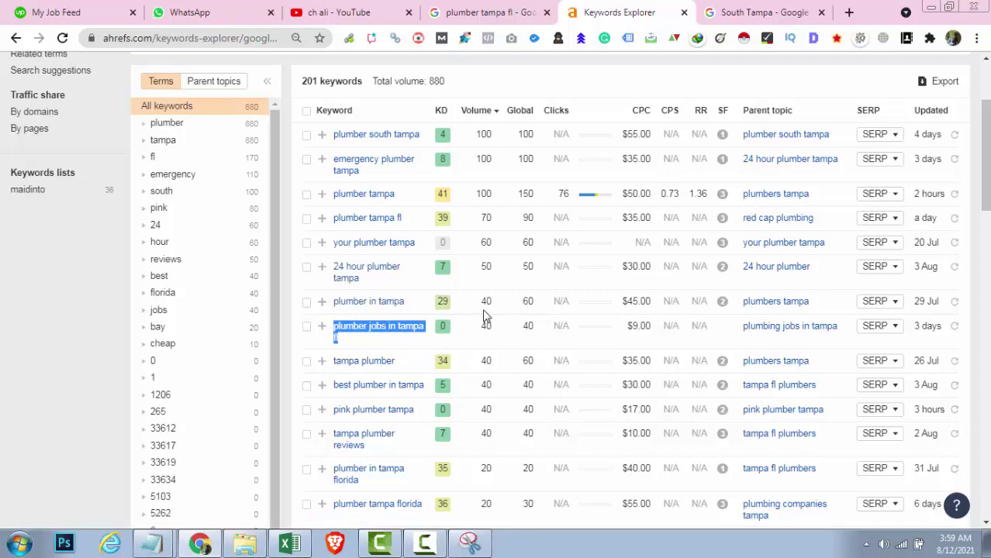
Copy the keyword "tampa plumber" into cell A7 of the Excel sheet and return to the Ahrefs matching terms.
{"action": "triple_click", "coordinate": [330, 364]}
{"action": "key", "text": "ctrl+c"}
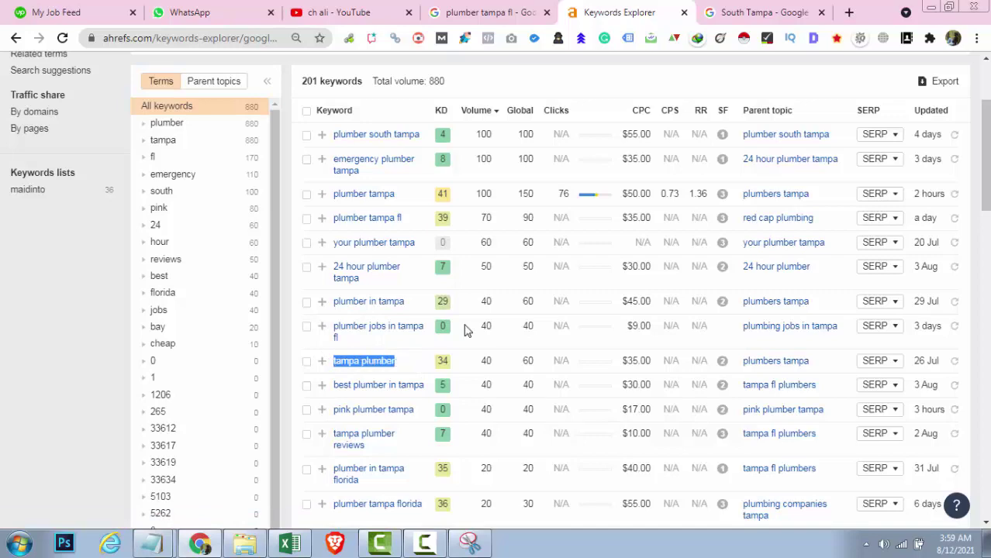
{"action": "key", "text": "alt+Tab"}
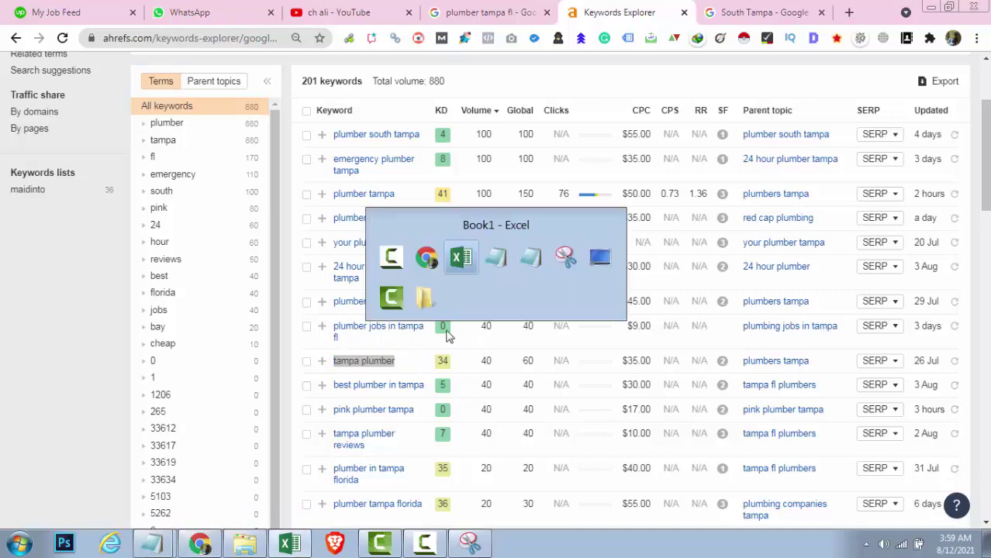
{"action": "left_click", "coordinate": [145, 249]}
{"action": "key", "text": "ctrl+v"}
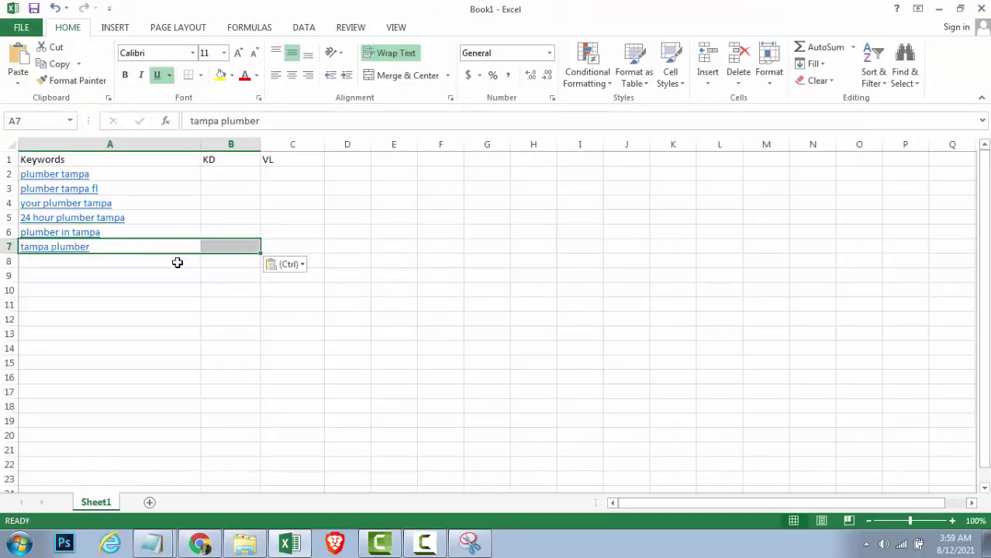
{"action": "key", "text": "alt+Tab"}
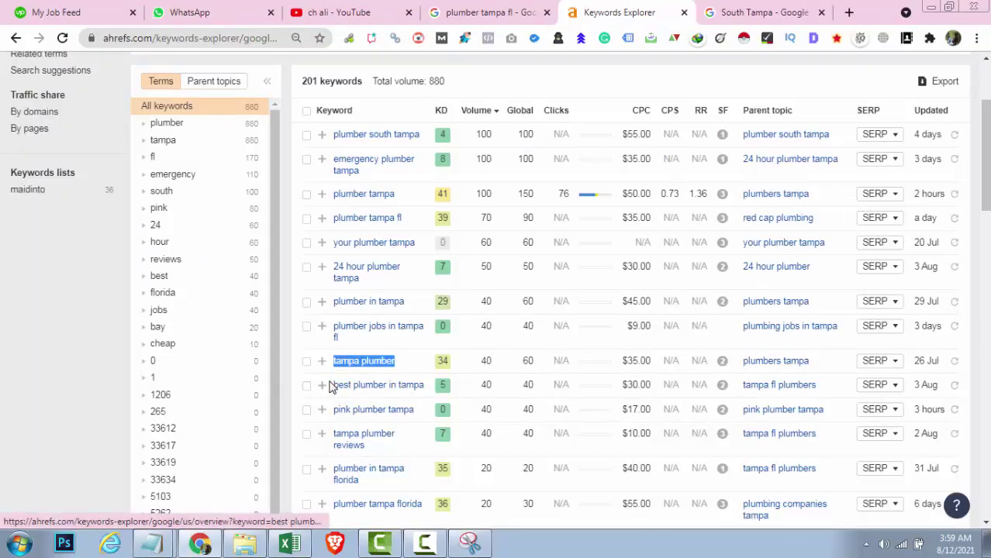
Copy the keyword "best plumber in tampa" into cell A8 of the Excel sheet and return to the Ahrefs matching terms.
{"action": "triple_click", "coordinate": [331, 386]}
{"action": "key", "text": "alt+Tab"}
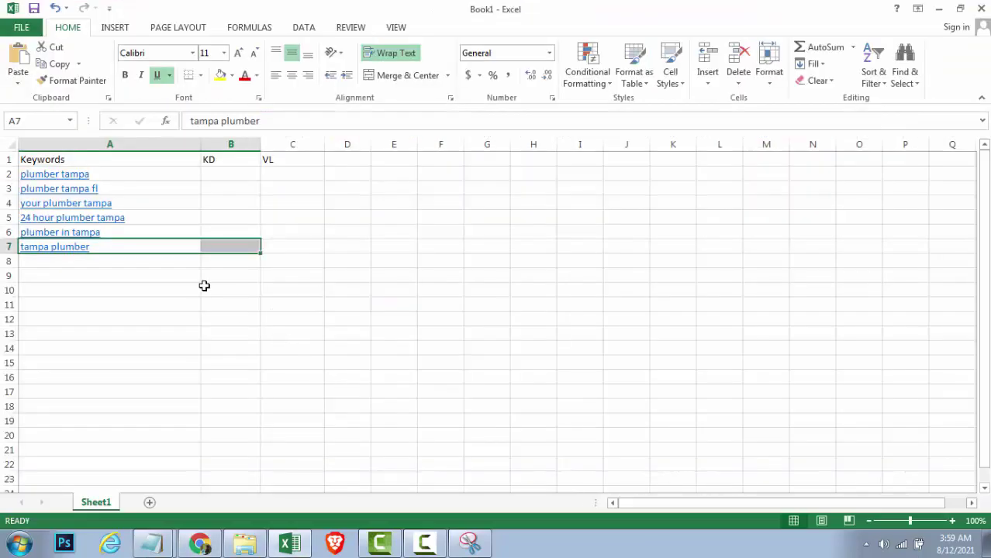
{"action": "left_click", "coordinate": [193, 264]}
{"action": "key", "text": "alt+Tab"}
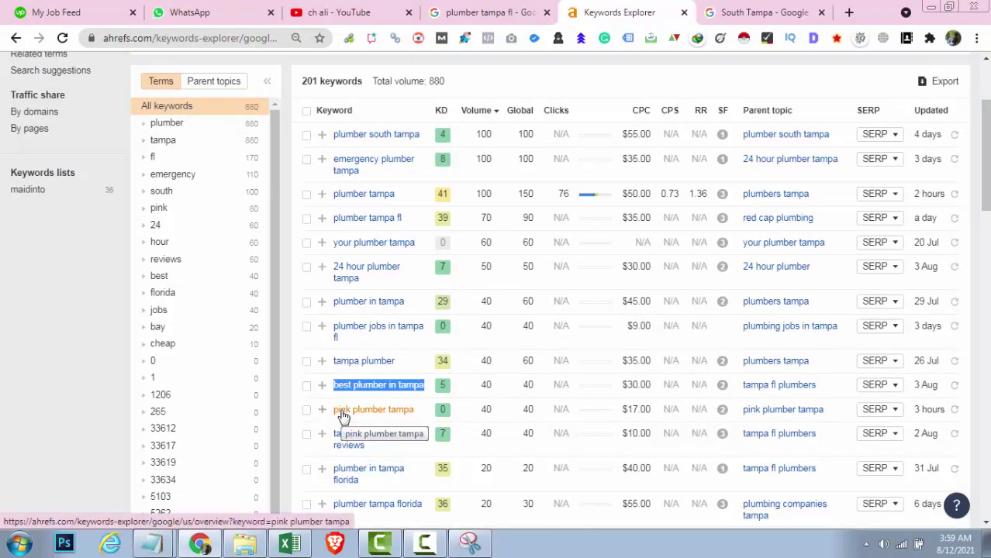
Open the overview of the keyword "pink plumber tampa" and examine its keyword ideas and SERP position history.
{"action": "left_click", "coordinate": [344, 416]}
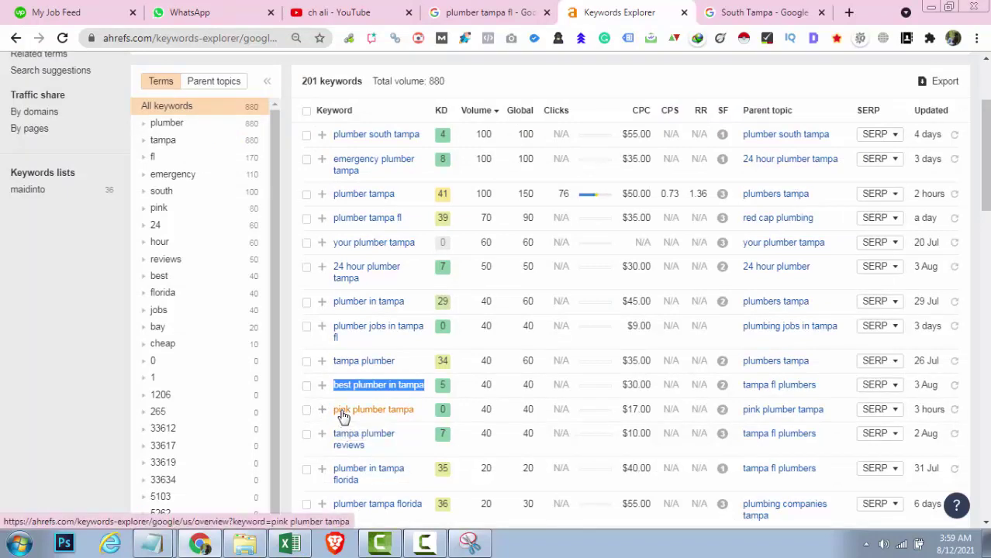
{"action": "scroll", "coordinate": [468, 300], "scroll_direction": "down", "scroll_amount": 4}
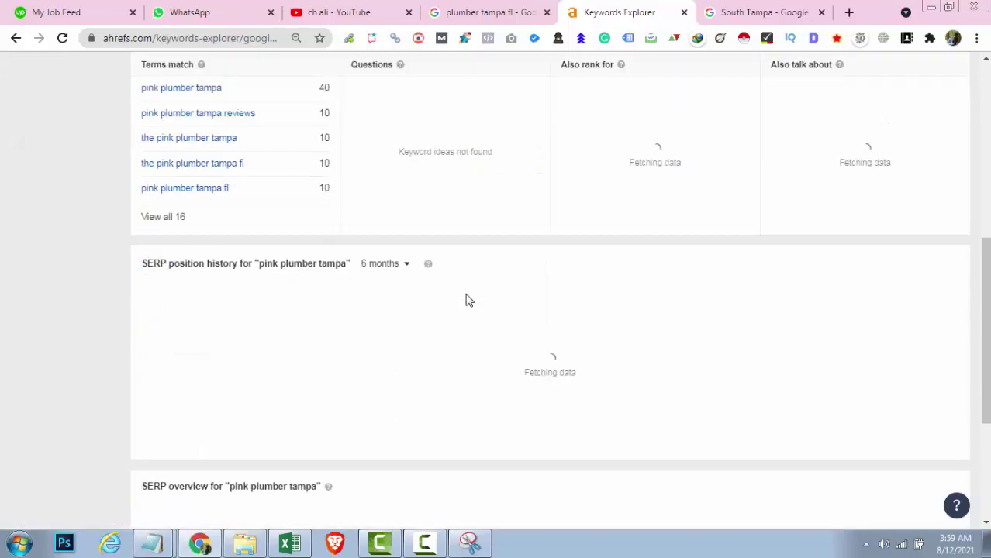
{"action": "scroll", "coordinate": [469, 299], "scroll_direction": "down", "scroll_amount": 1}
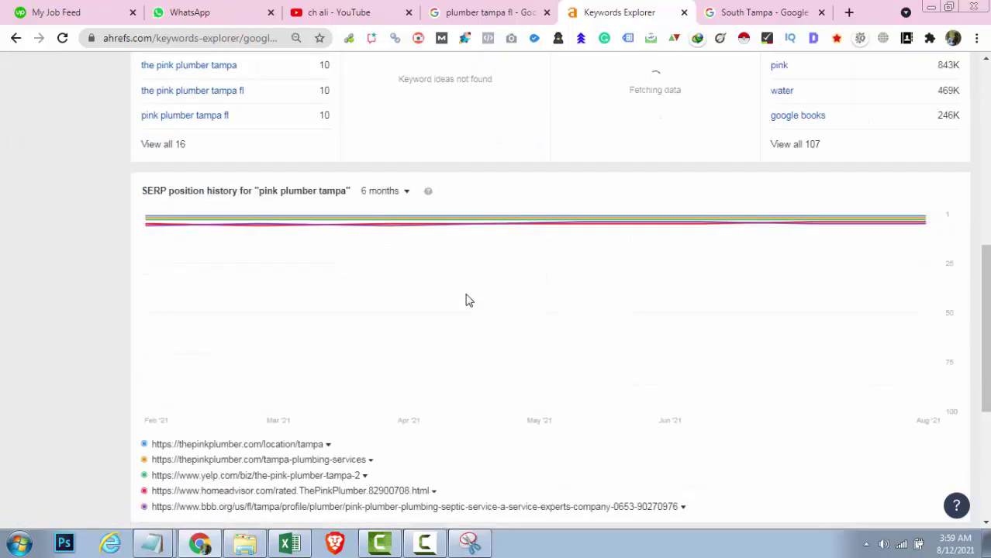
{"action": "scroll", "coordinate": [468, 299], "scroll_direction": "up", "scroll_amount": 4}
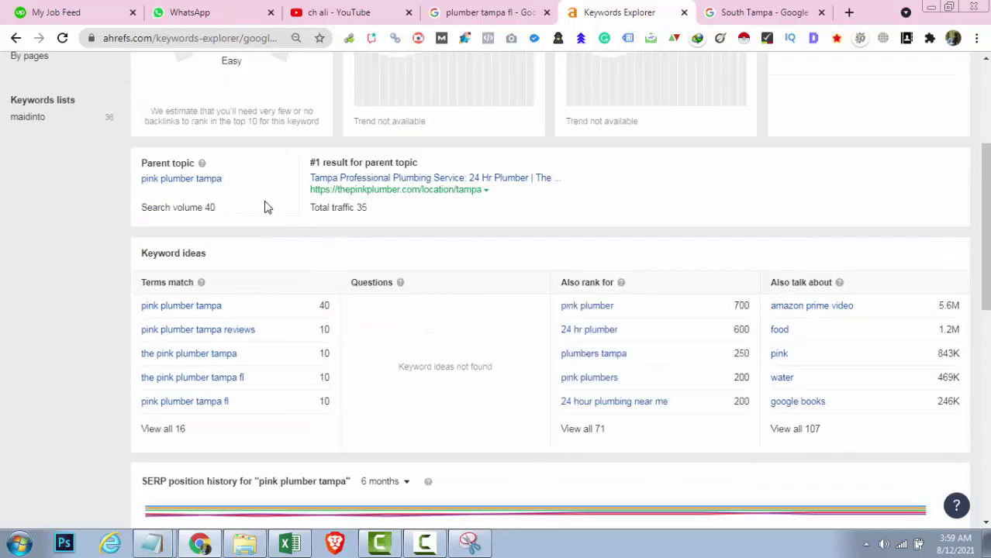
Open the #1 result for the parent topic in a separate tab, examine its Tampa page and locations, and block its location request.
{"action": "middle_click", "coordinate": [363, 201]}
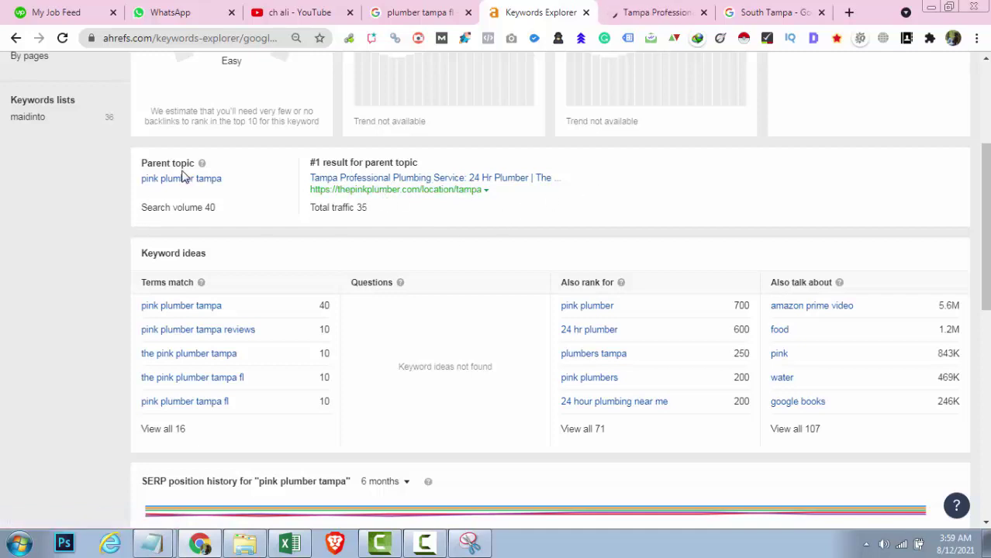
{"action": "left_click", "coordinate": [656, 13]}
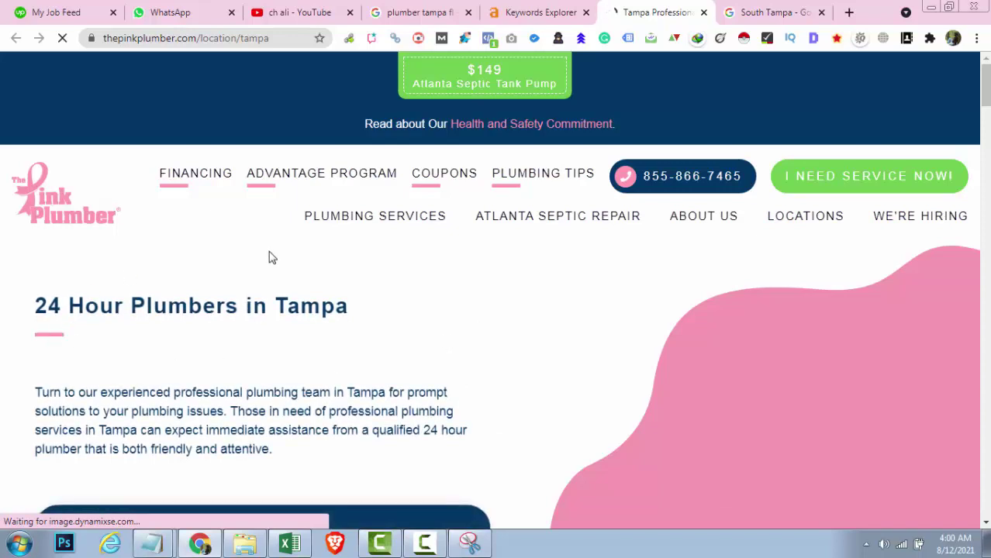
{"action": "mouse_move", "coordinate": [464, 226]}
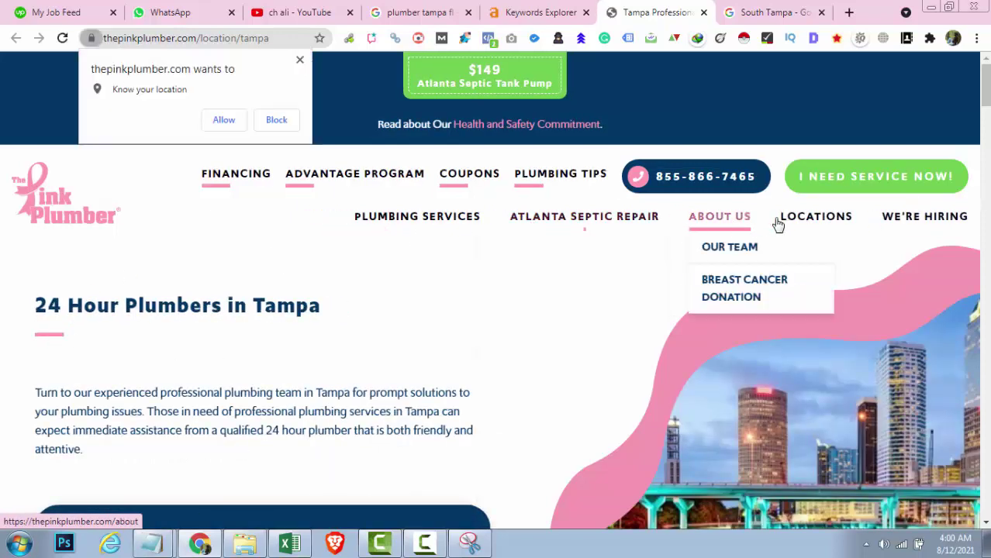
{"action": "mouse_move", "coordinate": [799, 222]}
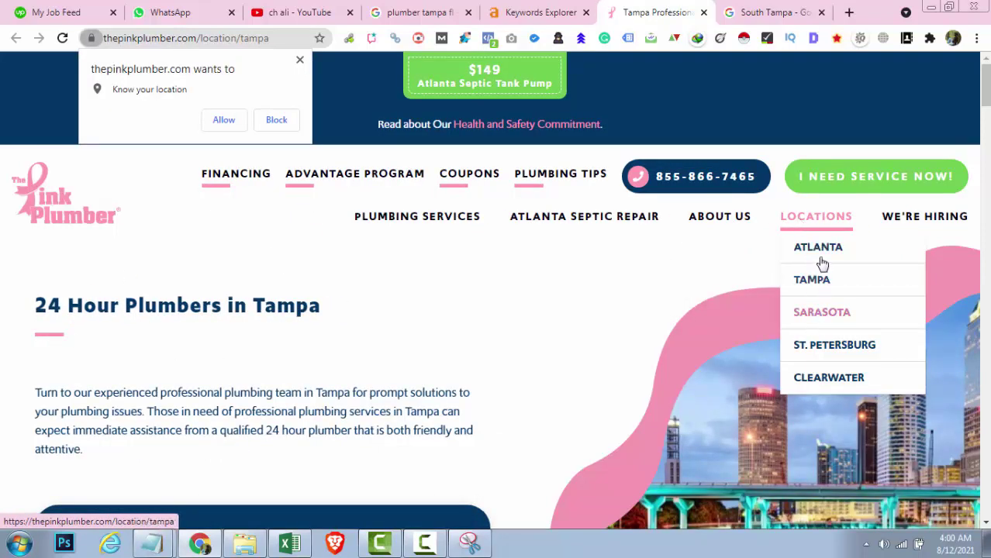
{"action": "scroll", "coordinate": [488, 308], "scroll_direction": "down", "scroll_amount": 6}
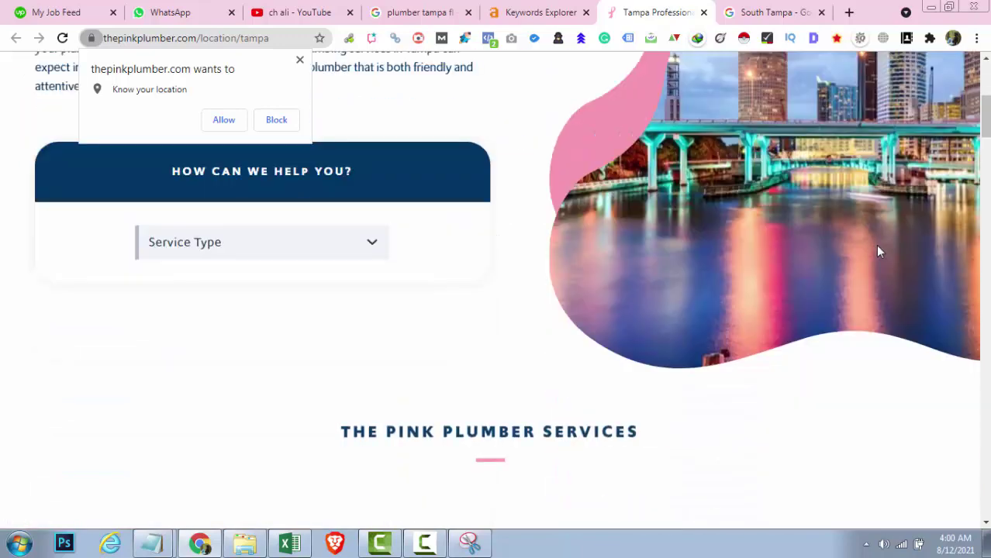
{"action": "scroll", "coordinate": [879, 260], "scroll_direction": "up", "scroll_amount": 4}
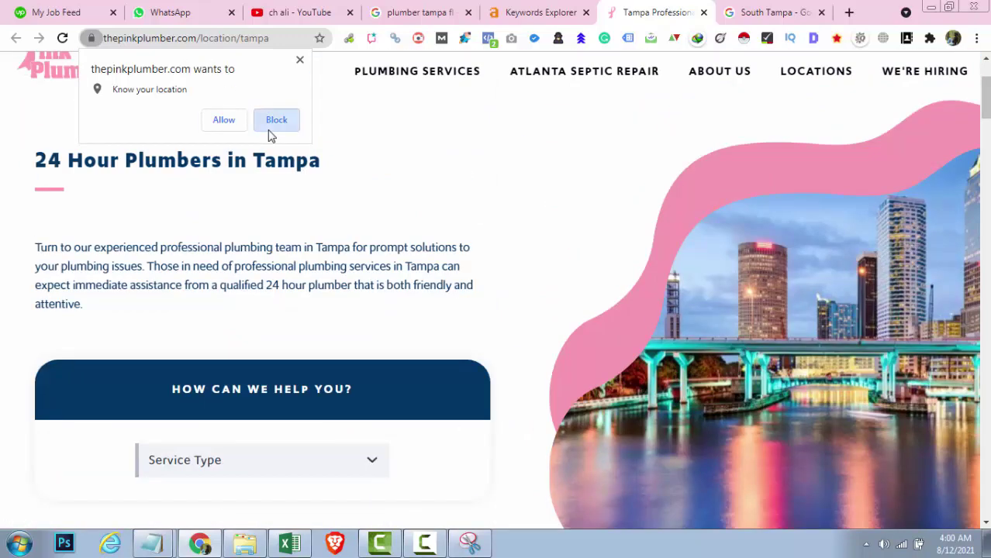
{"action": "left_click", "coordinate": [263, 118]}
Check the volume and difficulty in the "pink plumber tampa" overview, then return to the "plumber tampa" matching terms.
{"action": "left_click", "coordinate": [571, 11]}
{"action": "scroll", "coordinate": [249, 330], "scroll_direction": "up", "scroll_amount": 3}
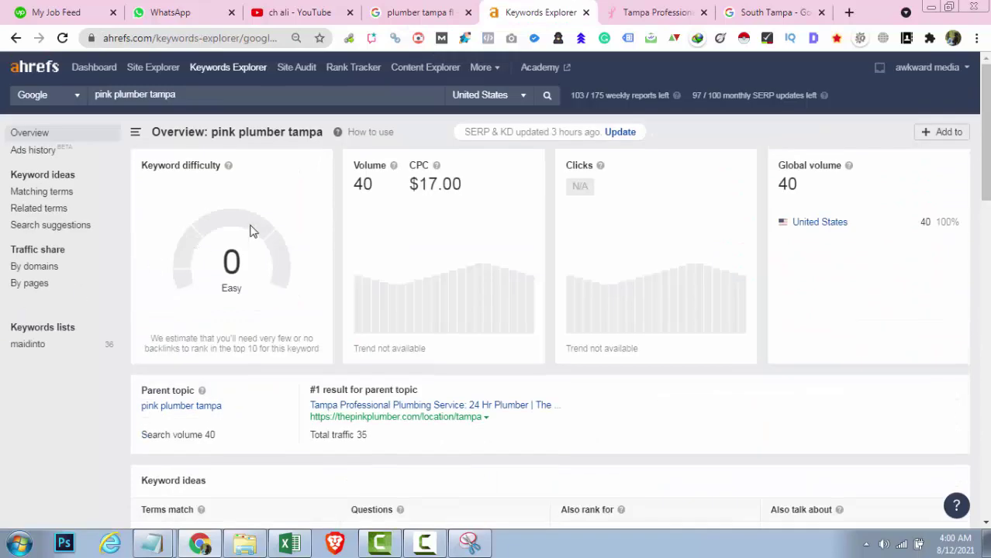
{"action": "double_click", "coordinate": [368, 194]}
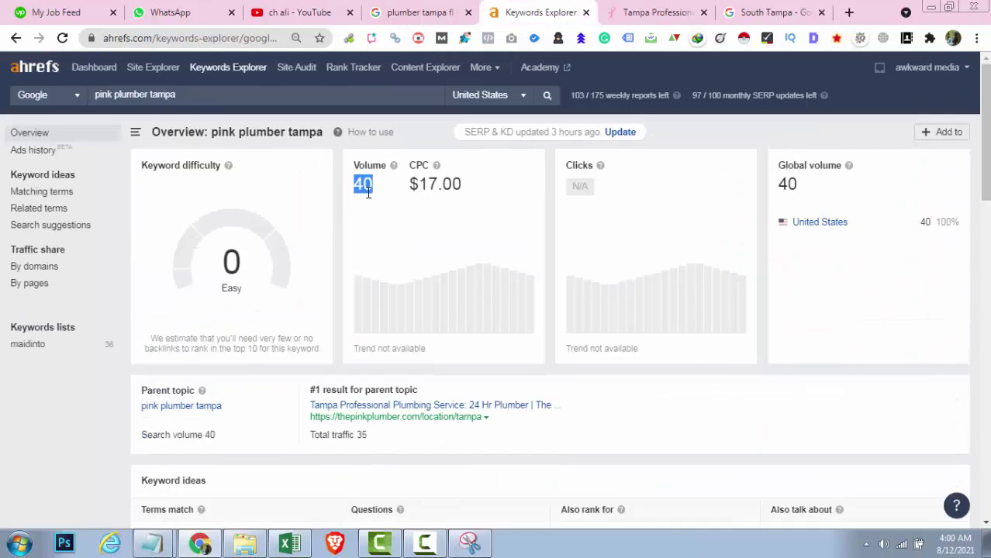
{"action": "double_click", "coordinate": [231, 260]}
{"action": "key", "text": "alt+Left"}
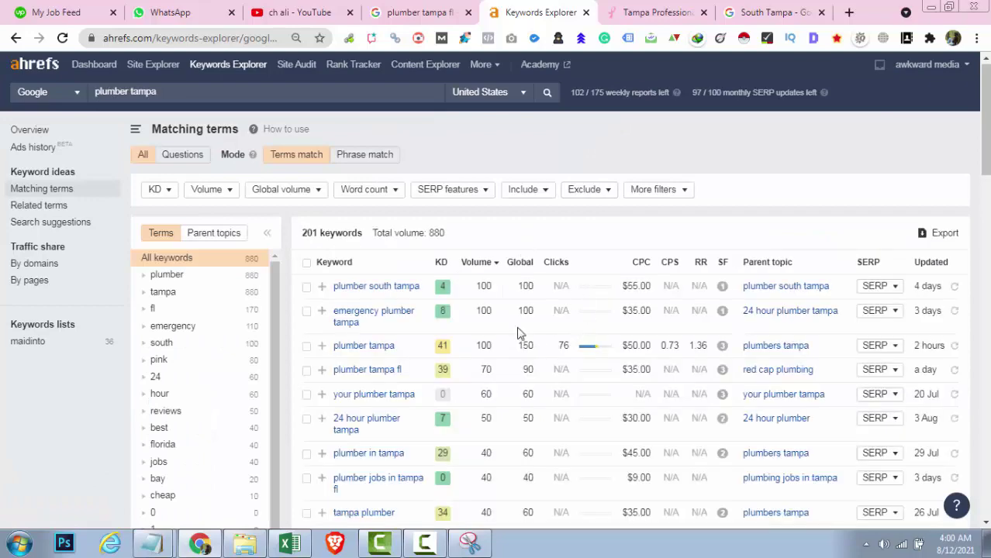
{"action": "scroll", "coordinate": [376, 444], "scroll_direction": "down", "scroll_amount": 4}
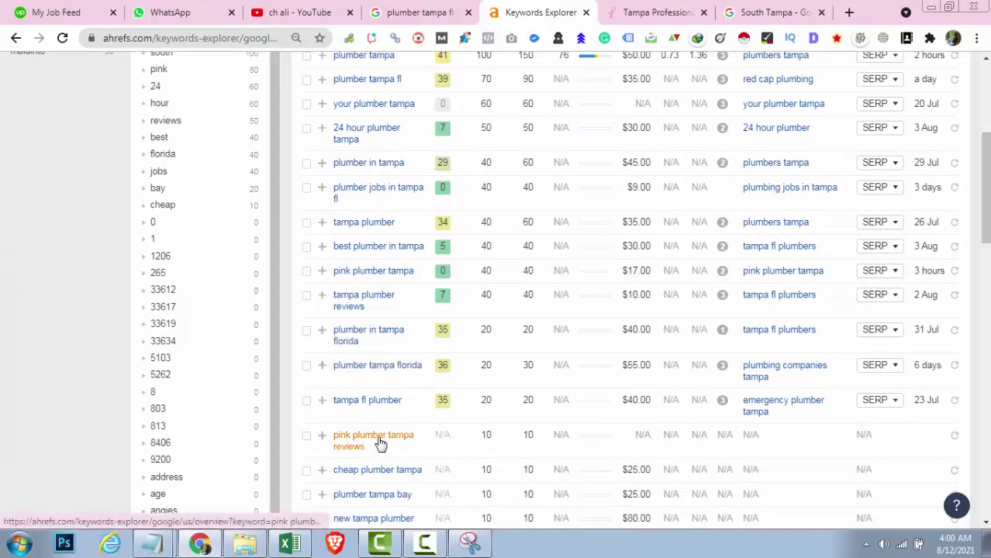
{"action": "scroll", "coordinate": [403, 356], "scroll_direction": "up", "scroll_amount": 4}
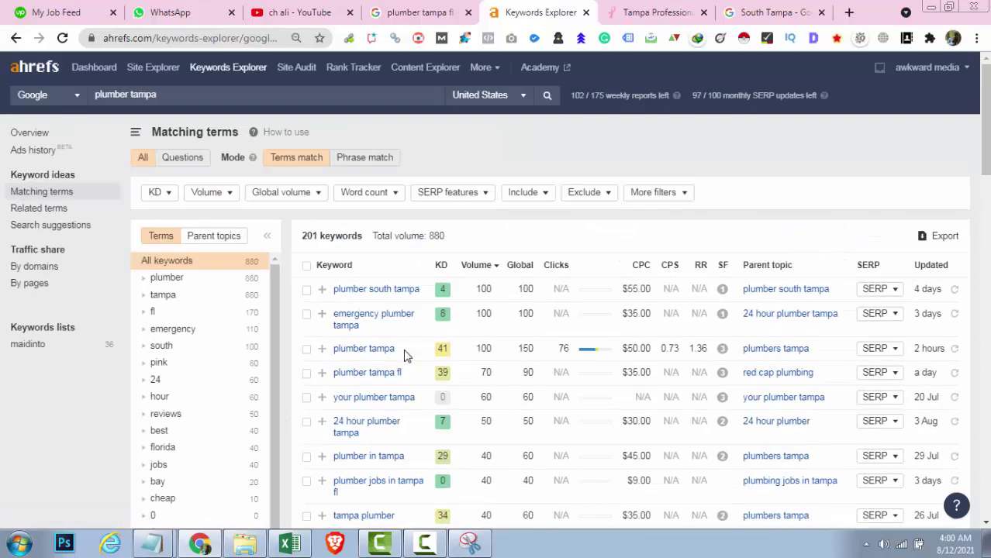
Look up the difficulty of "plumber tampa" in Ahrefs and enter KD 41 in cell B2 of the Excel sheet.
{"action": "key", "text": "alt+Tab"}
{"action": "left_click", "coordinate": [220, 172]}
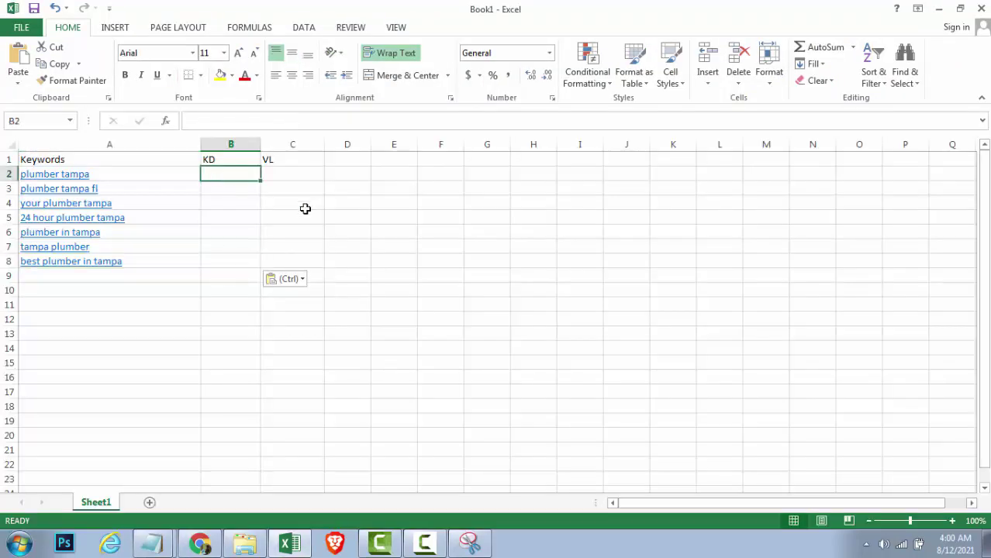
{"action": "key", "text": "alt+Tab"}
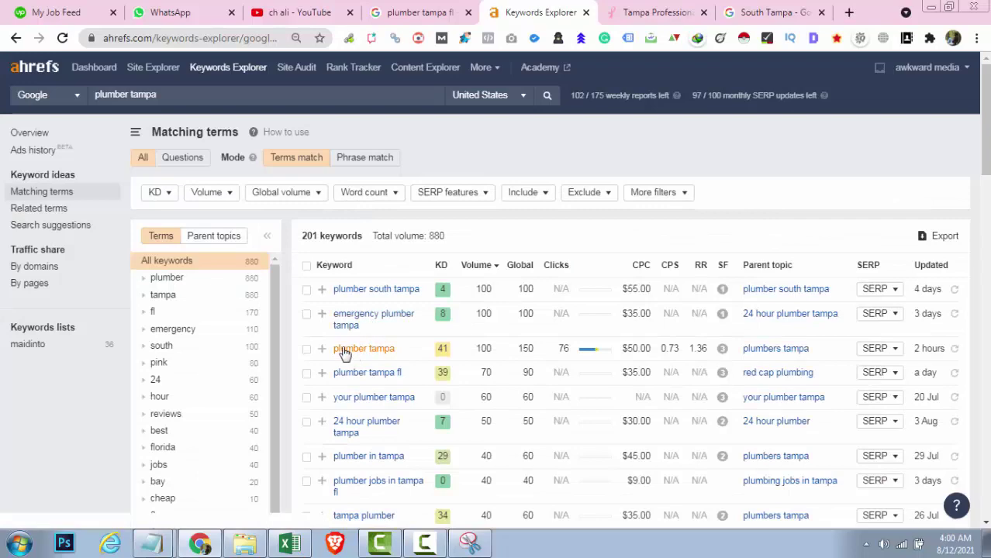
{"action": "key", "text": "alt+Tab"}
{"action": "type", "text": "41"}
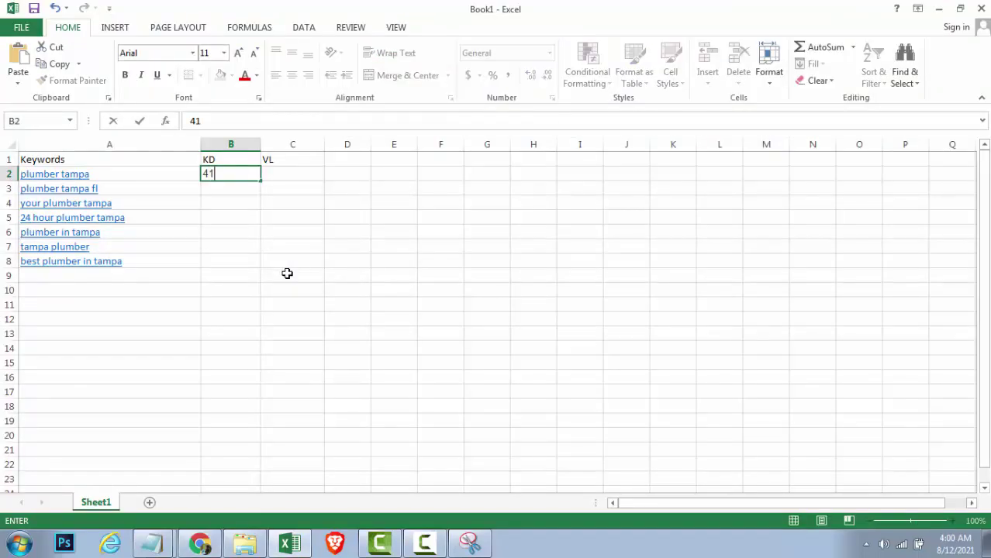
{"action": "key", "text": "Return"}
Look up the volume of "plumber tampa" in Ahrefs and enter 100 in cell C2 of the Excel sheet.
{"action": "key", "text": "alt+Tab"}
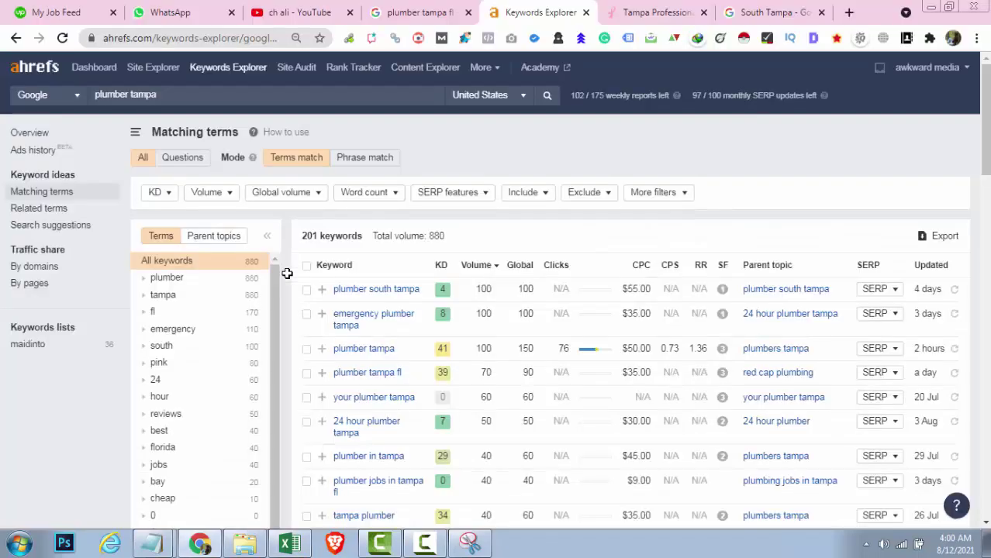
{"action": "key", "text": "alt+Tab"}
{"action": "key", "text": "Up"}
{"action": "key", "text": "Right"}
{"action": "type", "text": "100"}
{"action": "key", "text": "Return"}
{"action": "key", "text": "Left"}
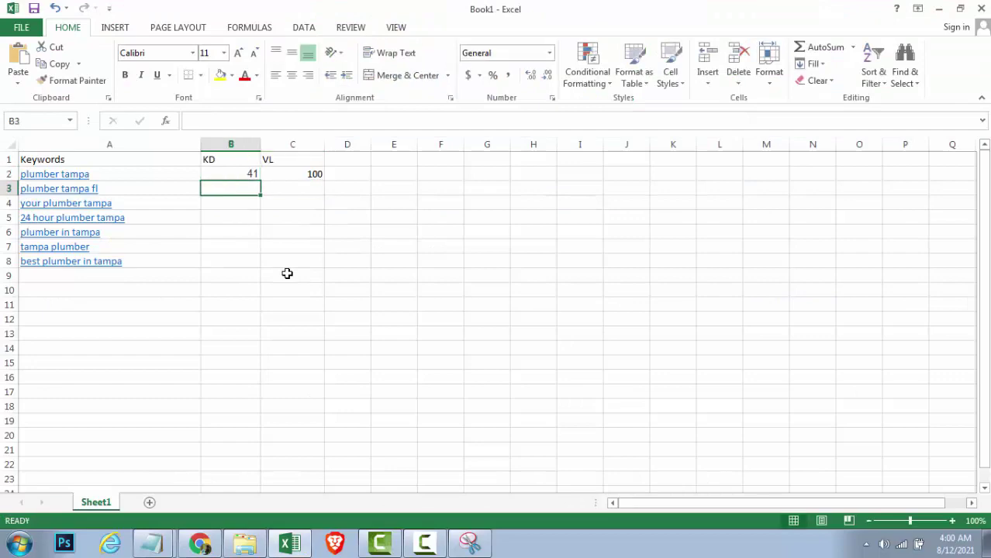
Transfer the Ahrefs figures for "plumber tampa fl" to row 3 of the Excel sheet: KD 39 and volume 70.
{"action": "key", "text": "alt+Tab"}
{"action": "key", "text": "alt+Tab"}
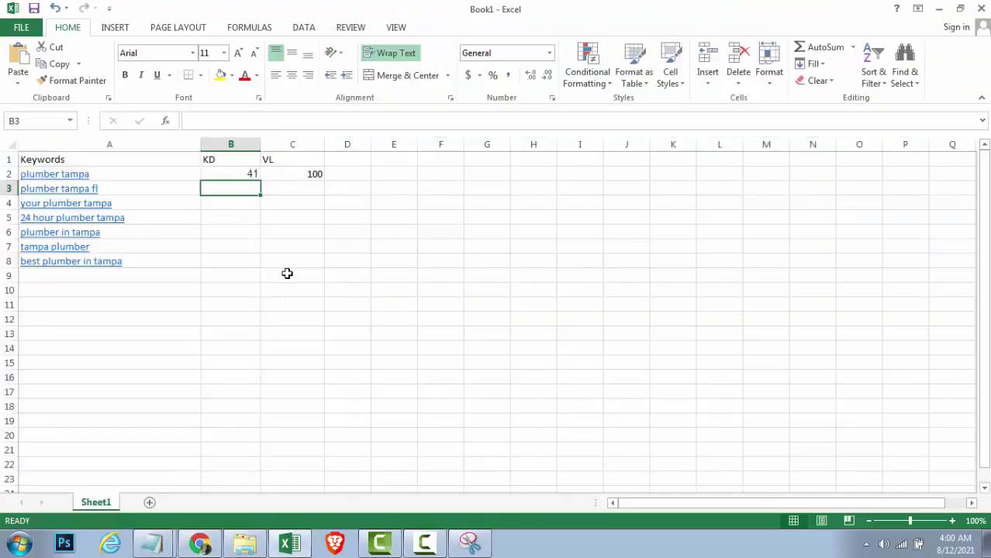
{"action": "type", "text": "39"}
{"action": "key", "text": "Tab"}
{"action": "key", "text": "alt+Tab"}
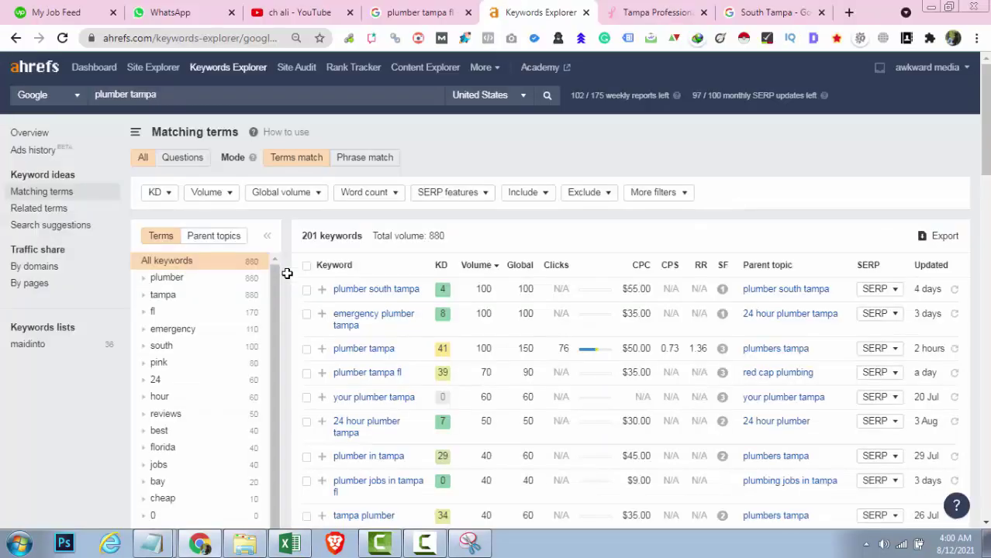
{"action": "key", "text": "alt+Tab"}
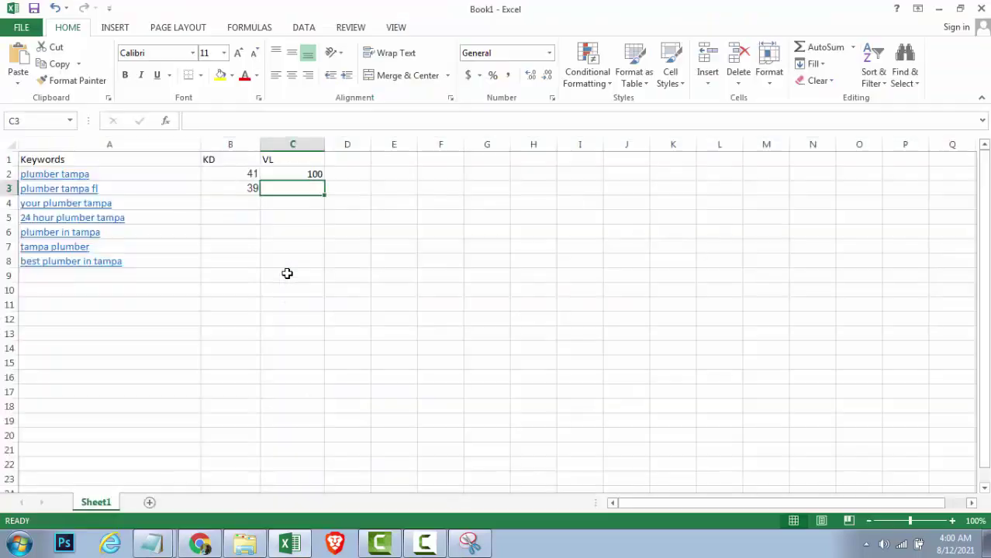
{"action": "type", "text": "70"}
{"action": "key", "text": "Return"}
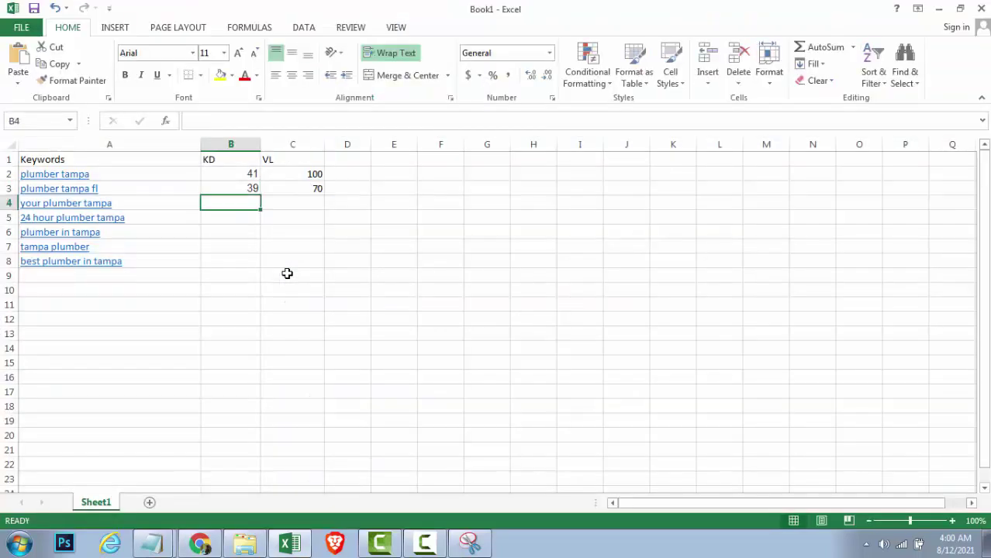
Transfer the Ahrefs figures for "your plumber tampa" to row 4 of the Excel sheet: KD 0 and volume 60.
{"action": "key", "text": "alt+Tab"}
{"action": "key", "text": "alt+Tab"}
{"action": "type", "text": "0"}
{"action": "key", "text": "Tab"}
{"action": "type", "text": "60"}
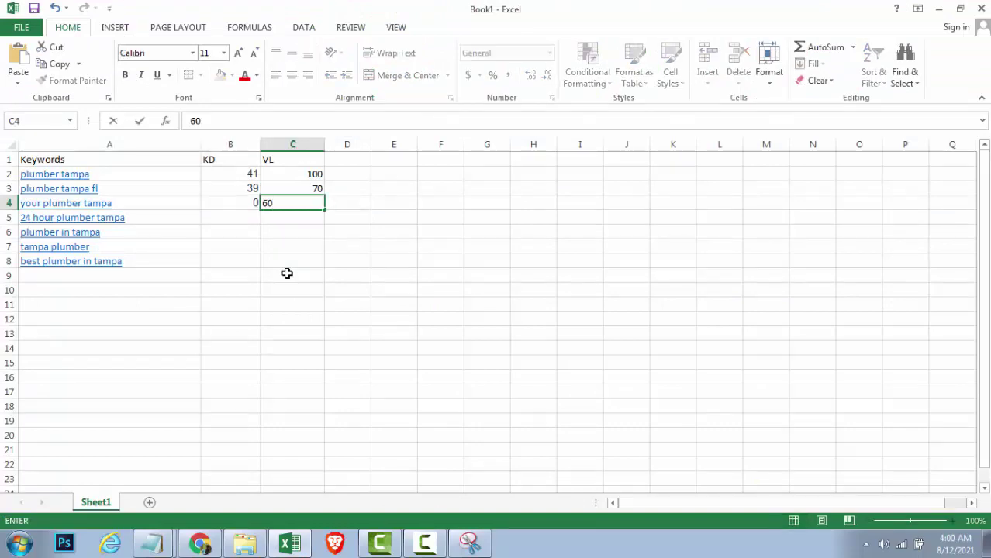
{"action": "key", "text": "Return"}
Transfer the Ahrefs figures for "24 hour plumber tampa" to row 5 of the Excel sheet: volume 50 and KD 7.
{"action": "key", "text": "alt+Tab"}
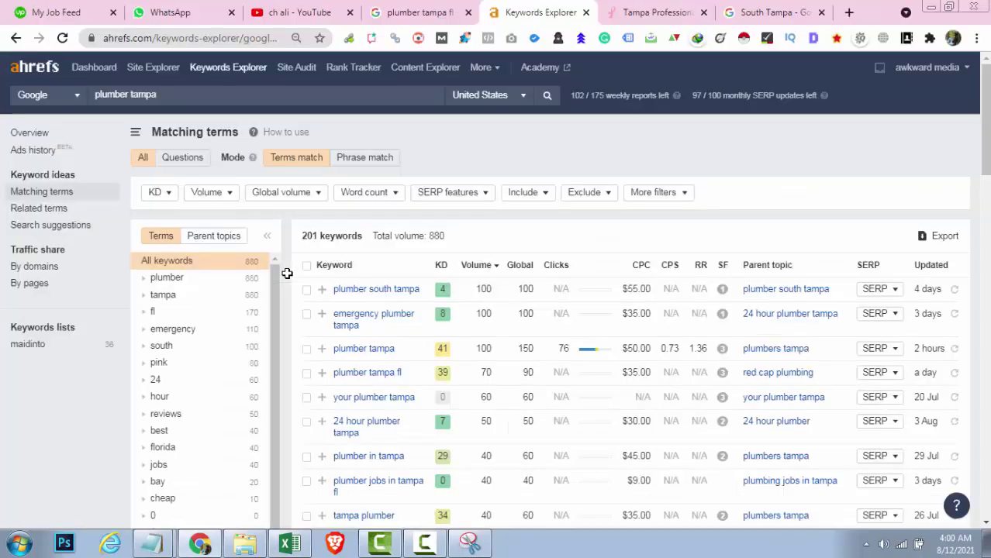
{"action": "key", "text": "alt+Tab"}
{"action": "key", "text": "Tab"}
{"action": "type", "text": "50"}
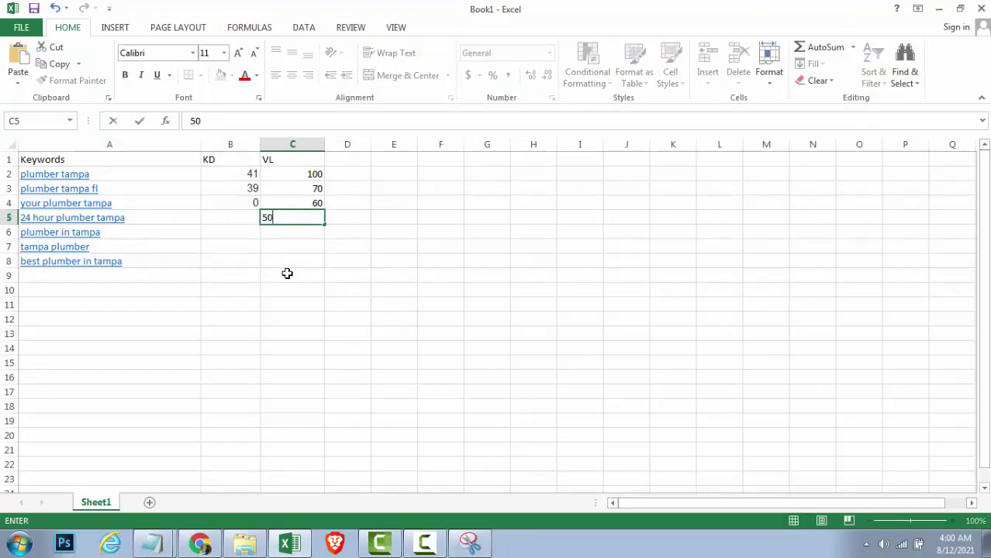
{"action": "key", "text": "Return"}
{"action": "key", "text": "alt+Tab"}
{"action": "key", "text": "alt+Tab"}
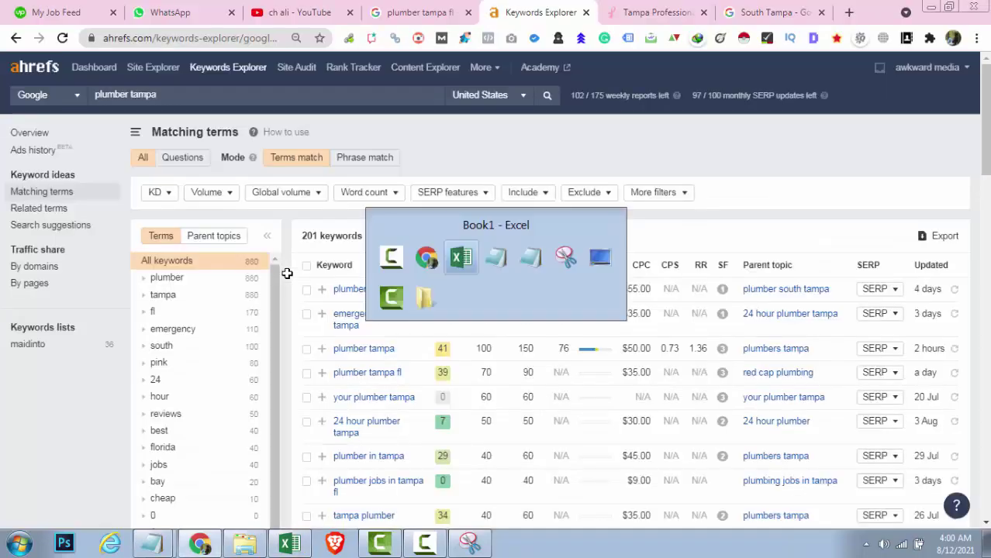
{"action": "type", "text": "7"}
{"action": "key", "text": "Return"}
Transfer the Ahrefs figures for "plumber in tampa" to row 6 of the Excel sheet: KD 29 and volume 40.
{"action": "key", "text": "alt+Tab"}
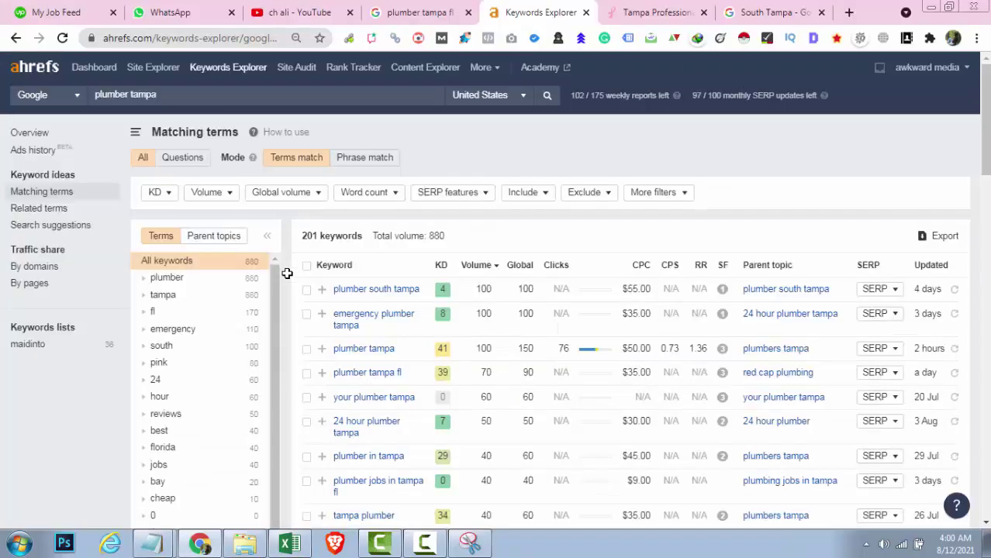
{"action": "key", "text": "alt+Tab"}
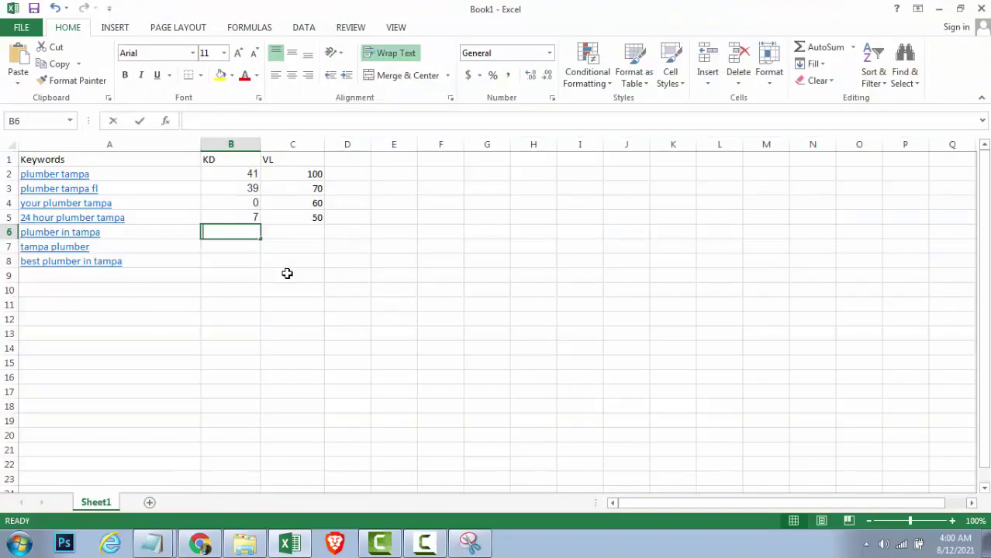
{"action": "type", "text": "29"}
{"action": "key", "text": "Tab"}
{"action": "type", "text": "40"}
{"action": "key", "text": "Tab"}
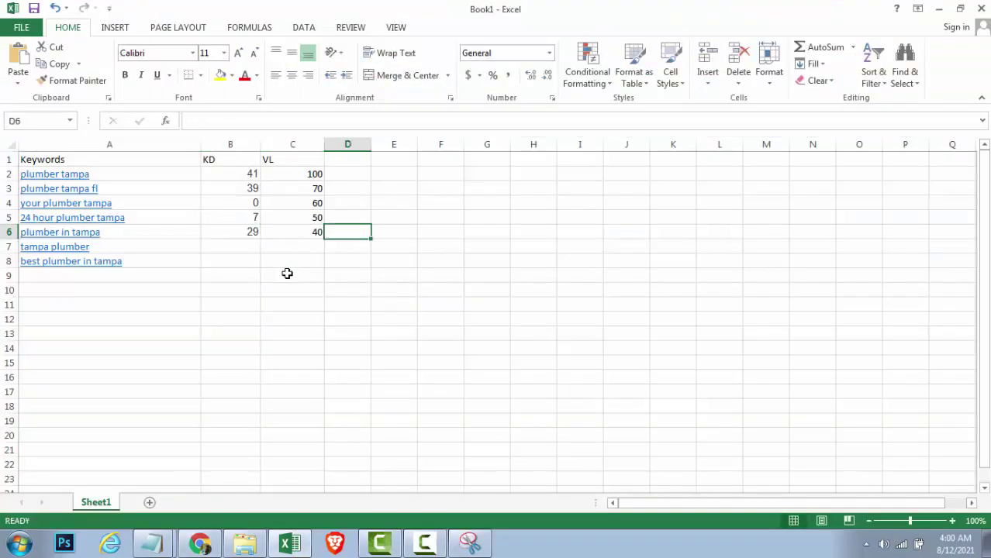
Look up the difficulty of "tampa plumber" in Ahrefs and enter KD 34 in cell B7 of the Excel sheet.
{"action": "key", "text": "Down"}
{"action": "key", "text": "Left"}
{"action": "key", "text": "alt+Tab"}
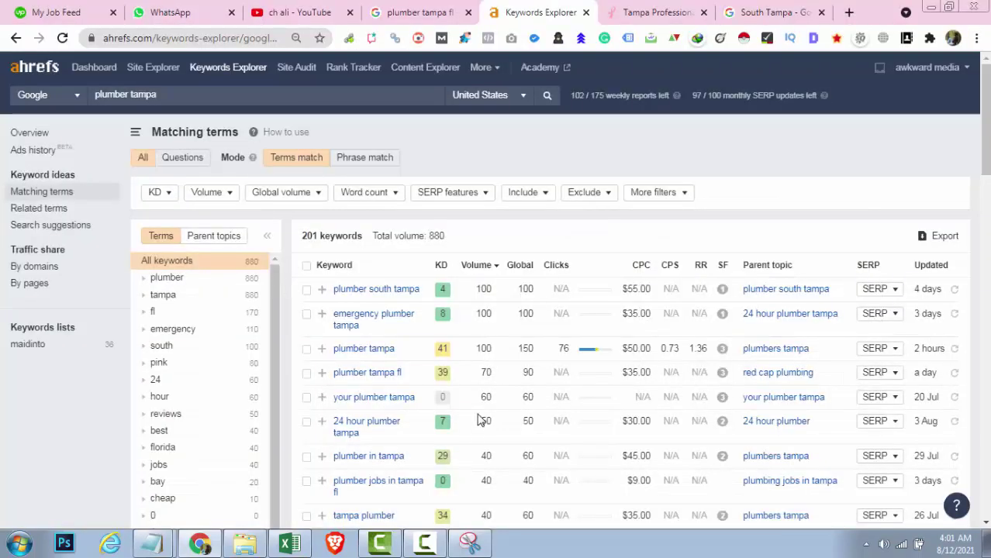
{"action": "key", "text": "alt+Tab"}
{"action": "key", "text": "Left"}
{"action": "type", "text": "34"}
{"action": "key", "text": "Tab"}
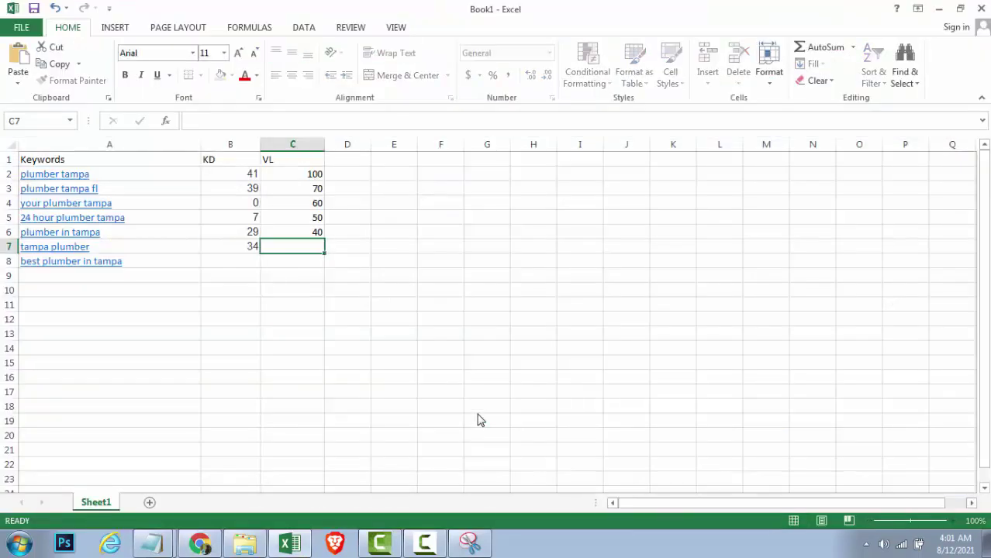
Enter volume 40 for "tampa plumber" in cell C7 of the sheet.
{"action": "type", "text": "400"}
{"action": "key", "text": "Return"}
{"action": "key", "text": "Up"}
{"action": "key", "text": "Right"}
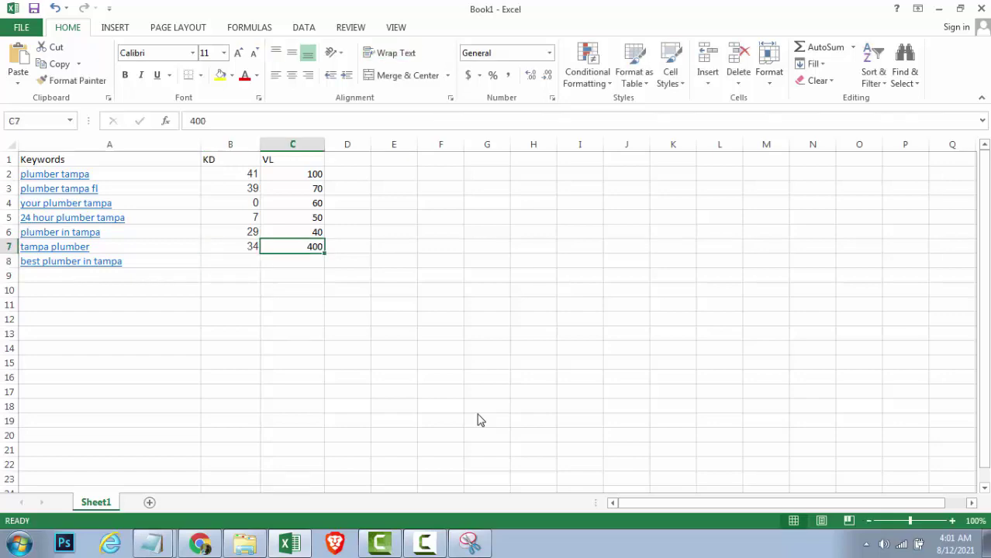
{"action": "type", "text": "4"}
{"action": "key", "text": "Return"}
Transfer the Ahrefs figures for "best plumber in tampa" to row 8 of the Excel sheet: KD 5 and volume 40.
{"action": "key", "text": "alt+Tab"}
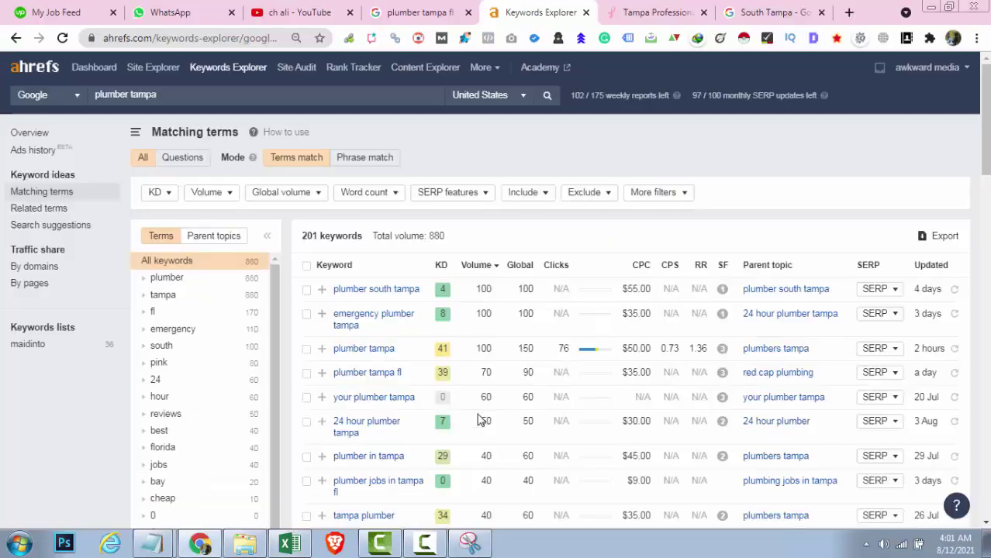
{"action": "scroll", "coordinate": [479, 416], "scroll_direction": "down", "scroll_amount": 2}
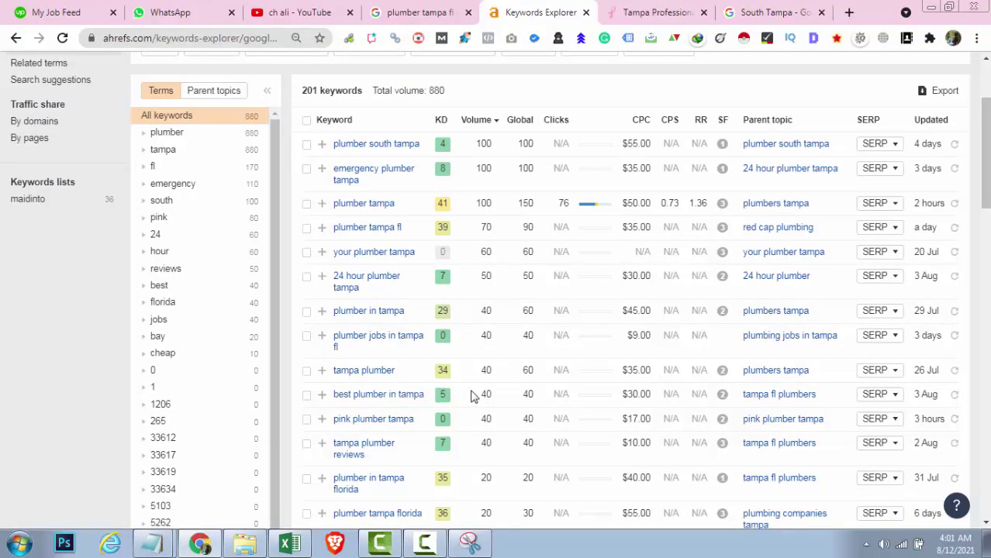
{"action": "key", "text": "alt+Tab"}
{"action": "type", "text": "5"}
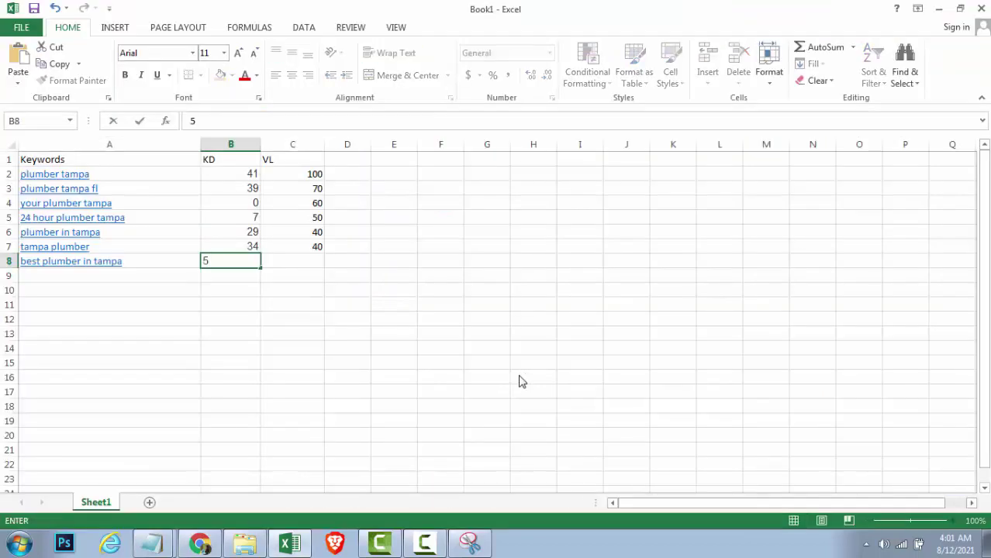
{"action": "key", "text": "Tab"}
{"action": "type", "text": "50"}
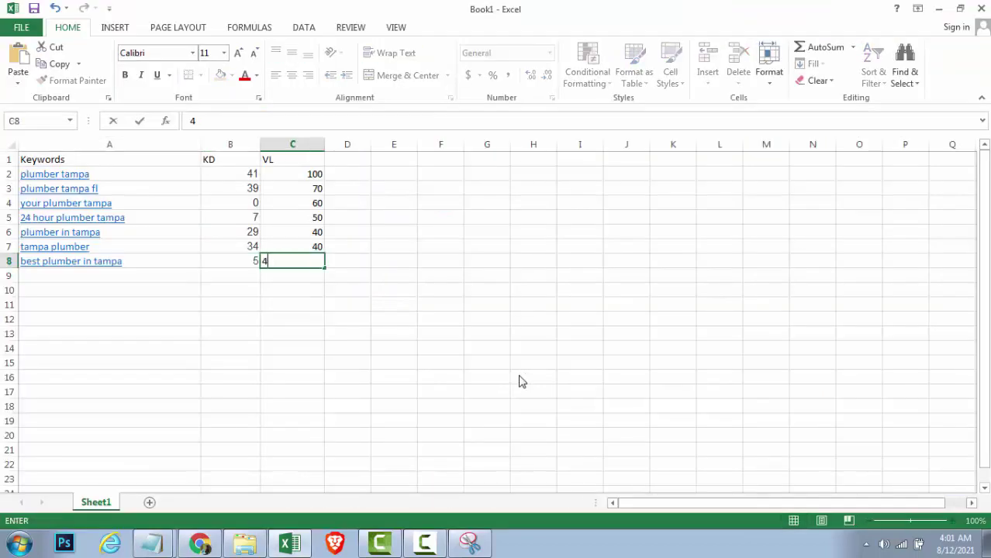
{"action": "type", "text": "0"}
{"action": "key", "text": "Return"}
{"action": "key", "text": "Up"}
{"action": "key", "text": "ctrl+s"}
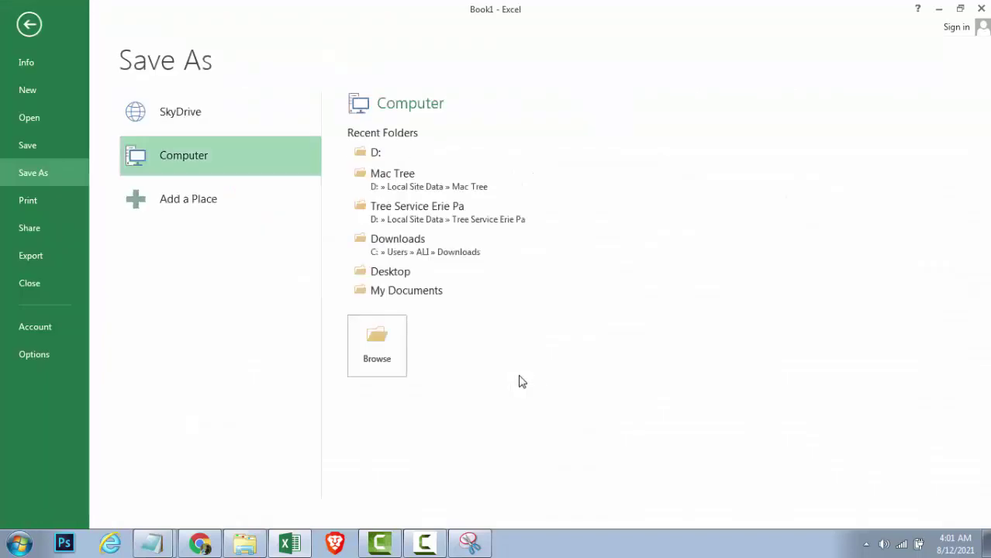
{"action": "key", "text": "Escape"}
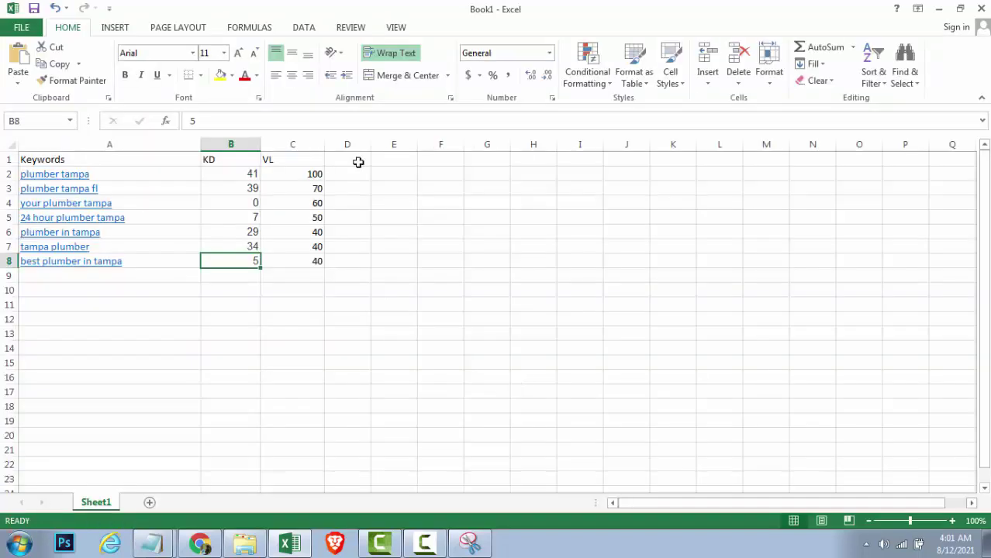
Sum the keyword volumes in C2:C8 into cell C9 with AutoSum and make the total bold.
{"action": "left_click", "coordinate": [300, 174]}
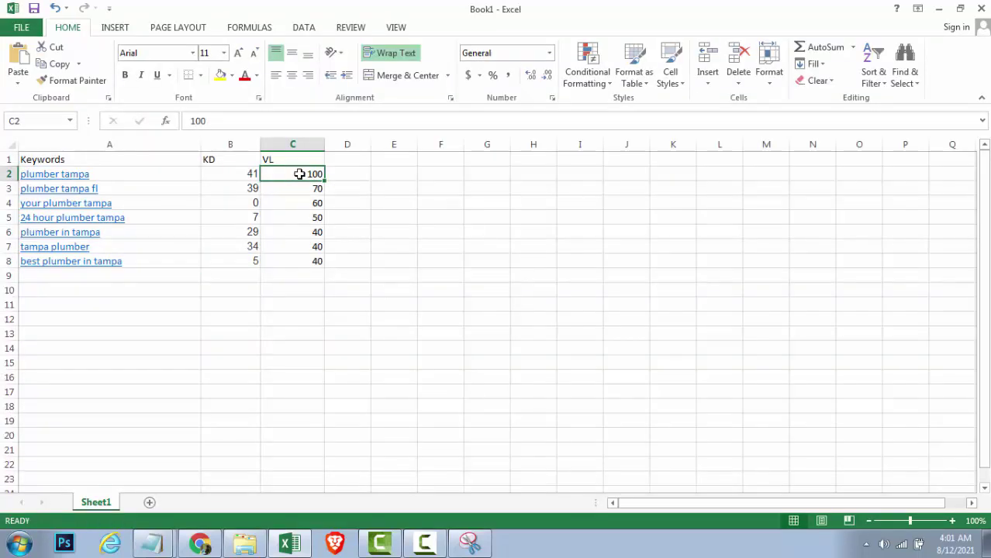
{"action": "left_click_drag", "start_coordinate": [299, 174], "coordinate": [311, 261]}
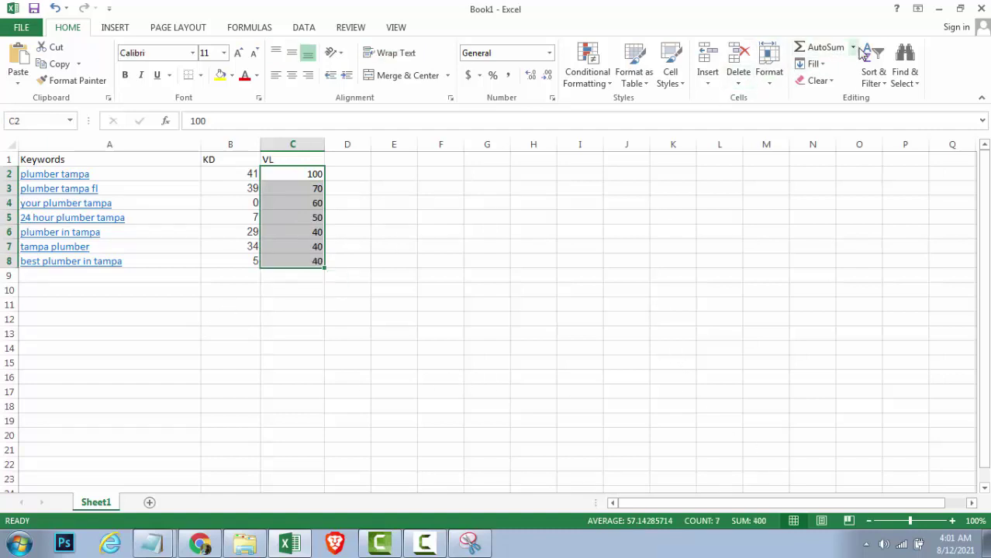
{"action": "left_click", "coordinate": [821, 48]}
{"action": "left_click", "coordinate": [457, 292]}
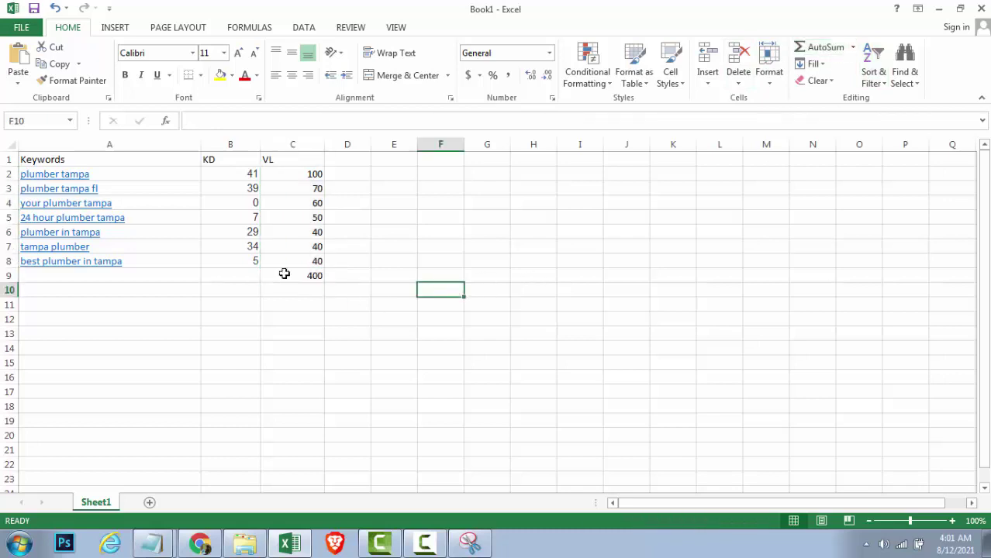
{"action": "left_click", "coordinate": [284, 274]}
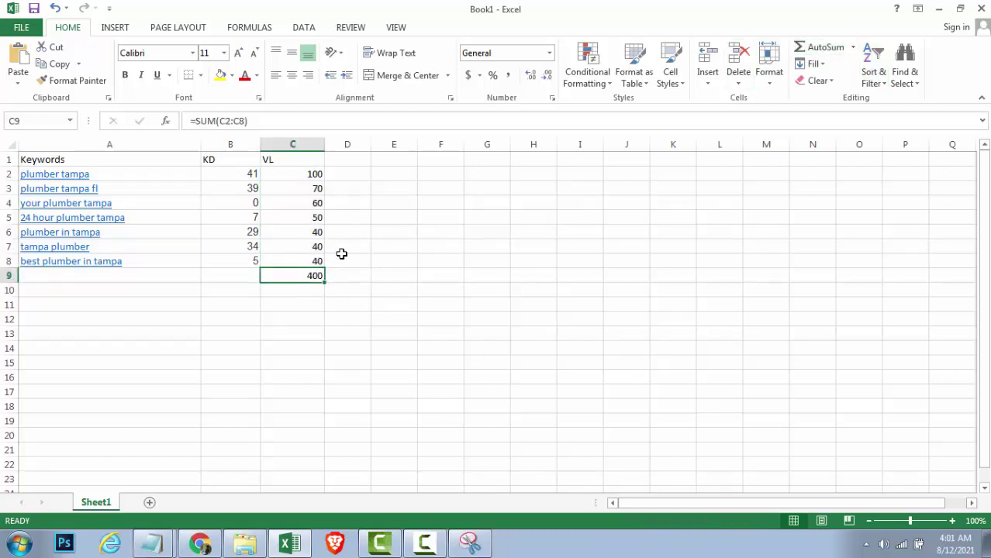
{"action": "key", "text": "ctrl+b"}
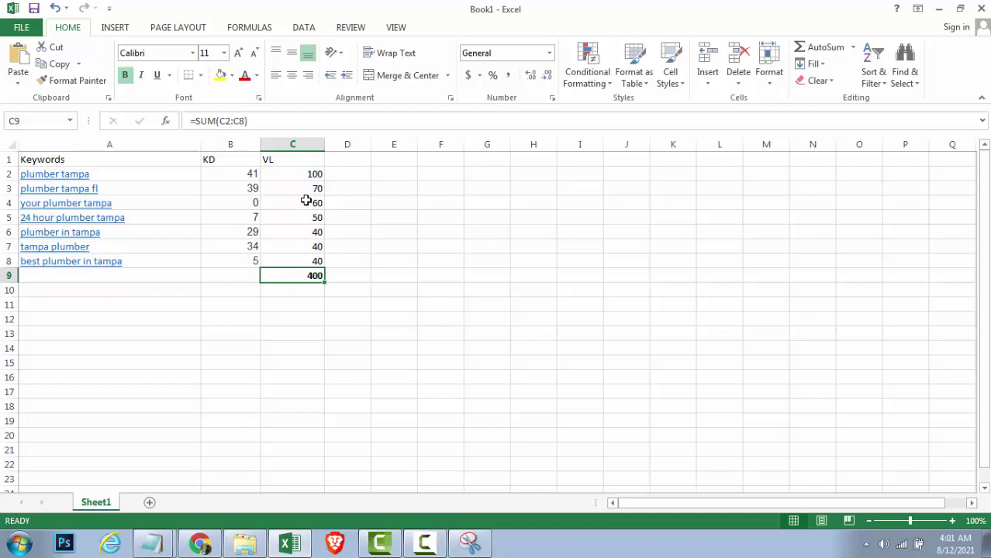
Delete the volume total from cell C9.
{"action": "left_click", "coordinate": [310, 175]}
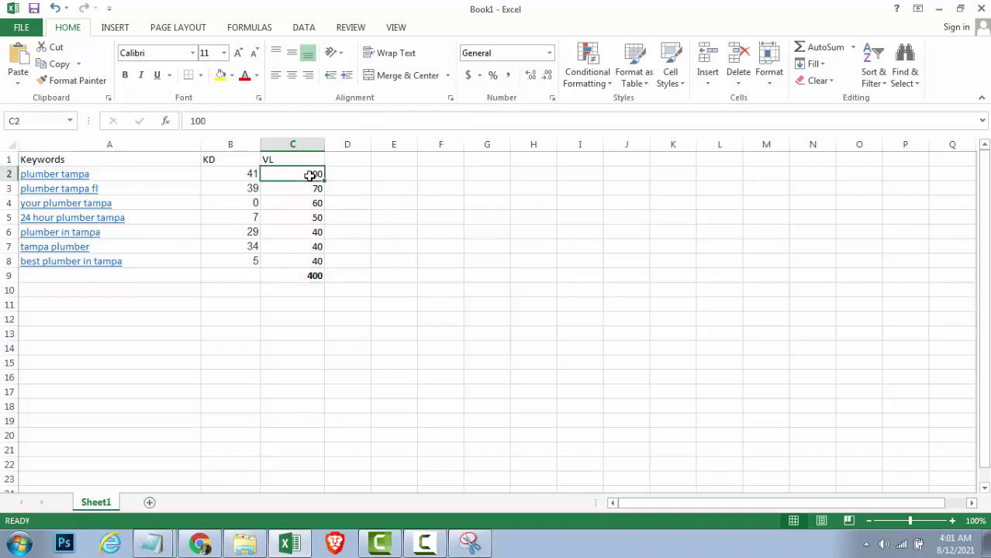
{"action": "left_click", "coordinate": [292, 284]}
{"action": "left_click", "coordinate": [292, 269]}
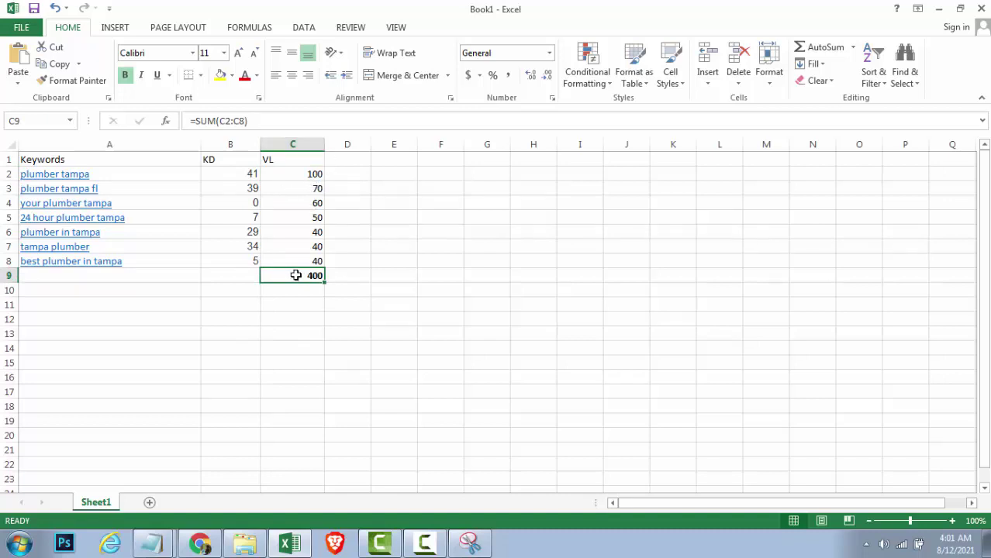
{"action": "key", "text": "Delete"}
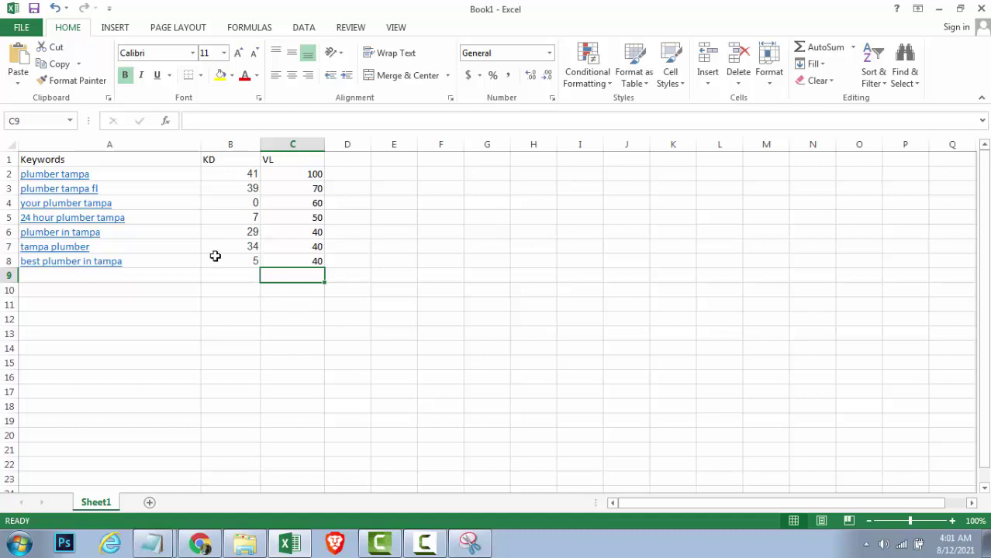
{"action": "left_click", "coordinate": [155, 273]}
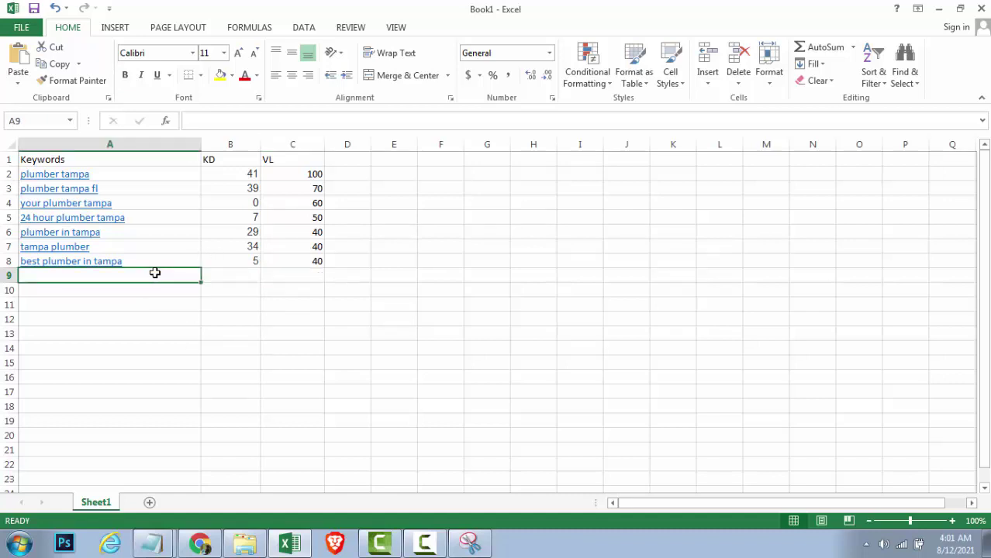
{"action": "left_click", "coordinate": [326, 172]}
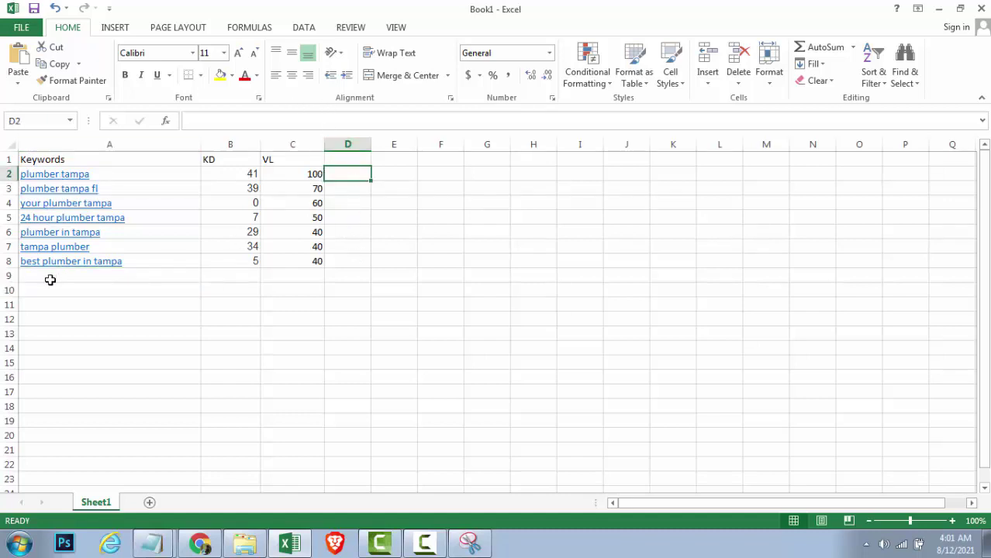
{"action": "left_click_drag", "start_coordinate": [50, 280], "coordinate": [67, 175]}
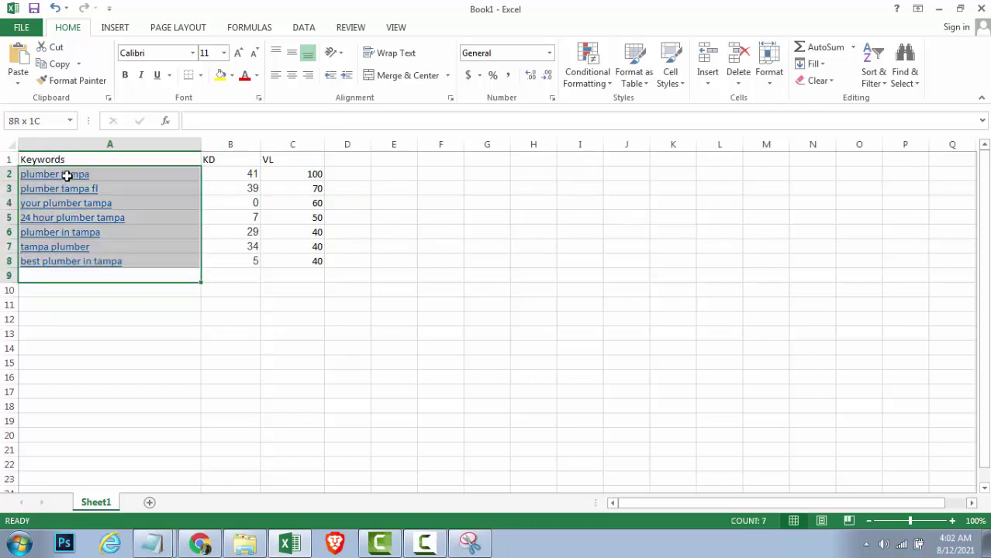
{"action": "left_click", "coordinate": [161, 361]}
{"action": "left_click", "coordinate": [193, 278]}
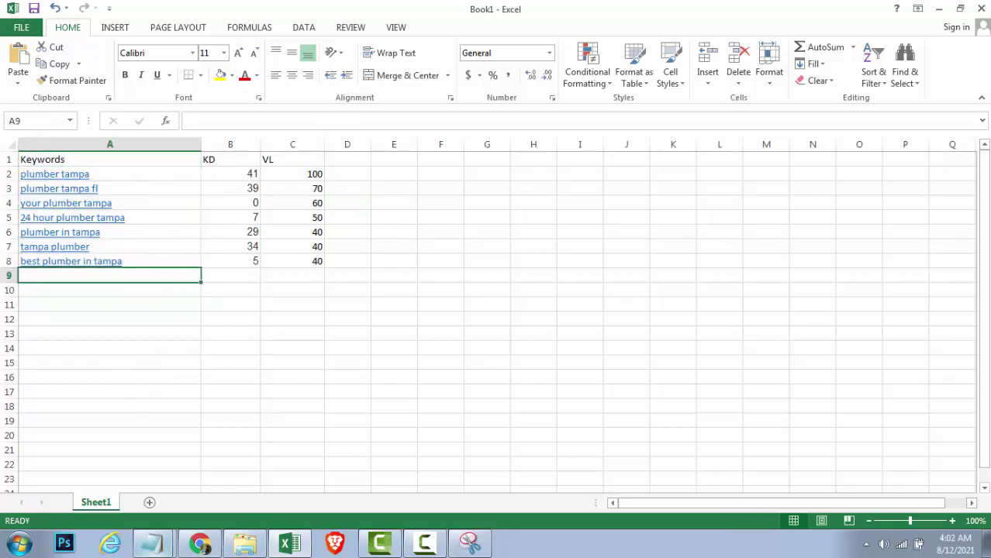
Switch to Chrome, close the South Tampa search page and view the plumbing services offered on the Pink Plumber website.
{"action": "key", "text": "alt+Tab"}
{"action": "left_click", "coordinate": [784, 7]}
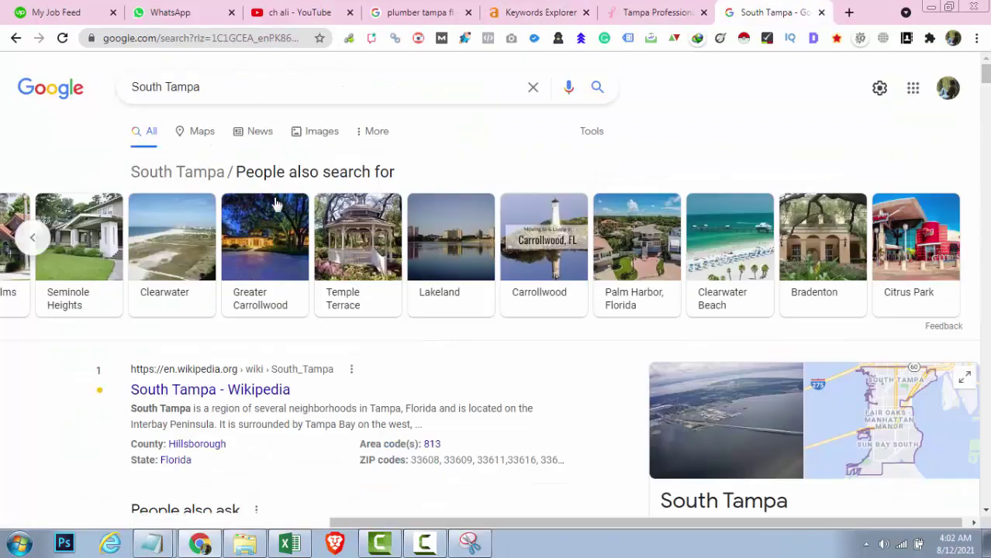
{"action": "key", "text": "ctrl+w"}
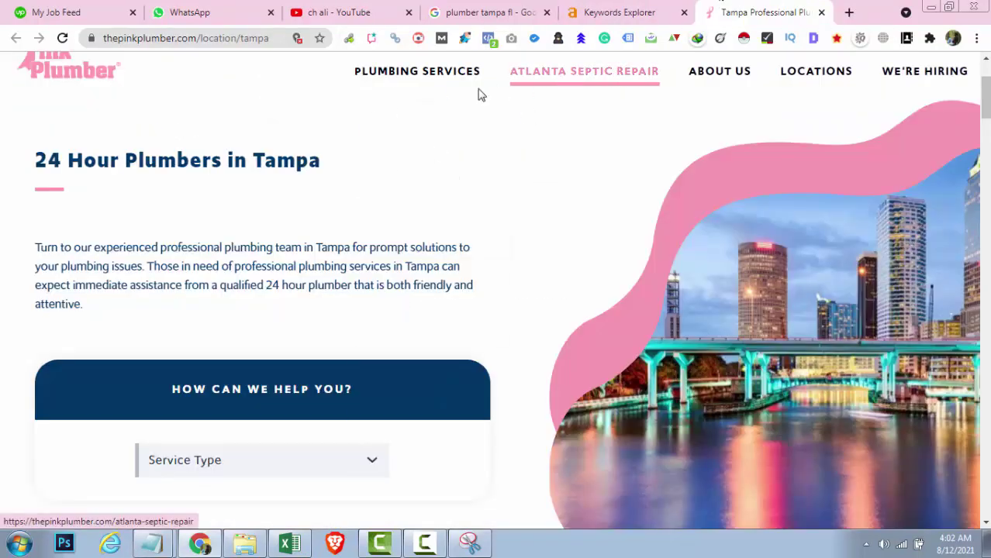
{"action": "mouse_move", "coordinate": [413, 73]}
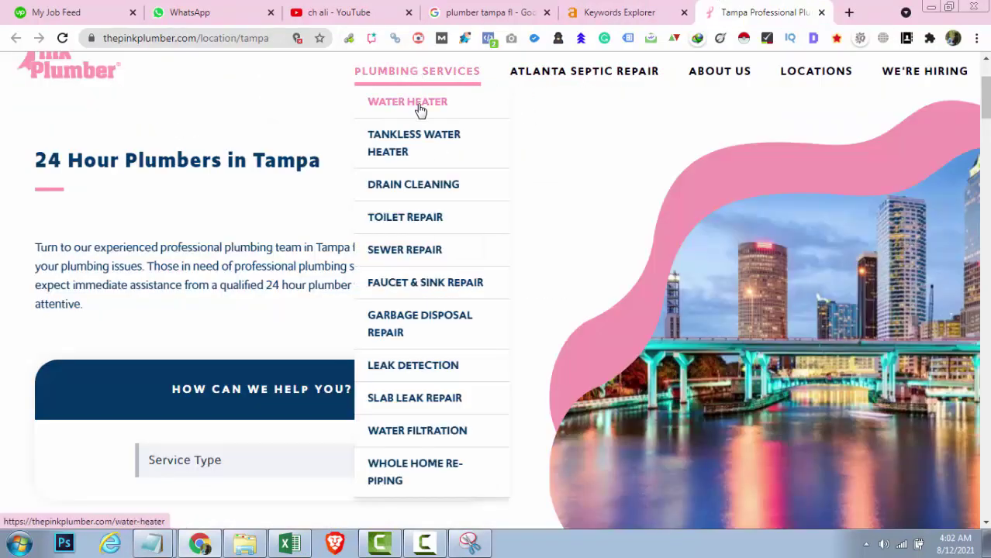
Open the Water Heater, Tankless Water Heater, Drain Cleaning and Toilet Repair service pages in separate background tabs.
{"action": "middle_click", "coordinate": [419, 109]}
{"action": "middle_click", "coordinate": [447, 145]}
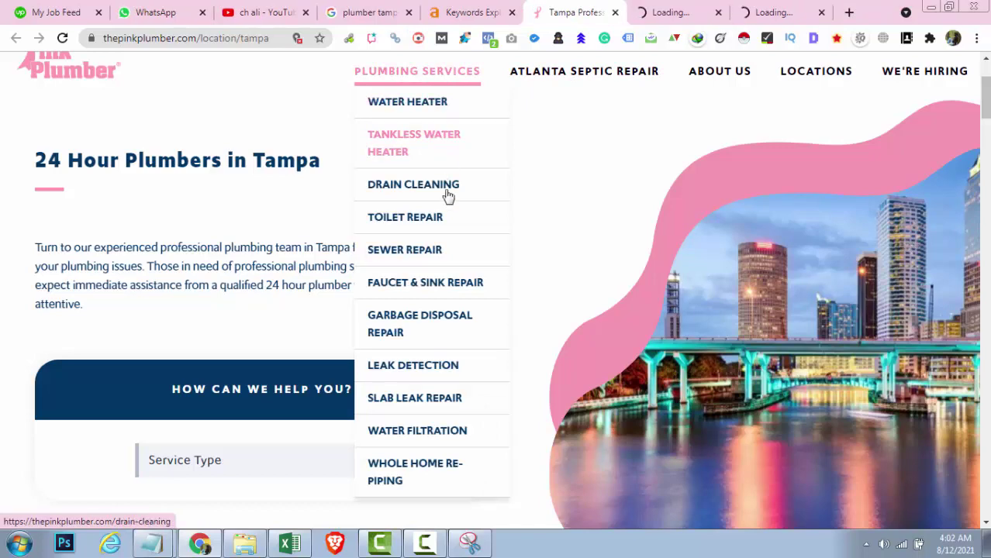
{"action": "middle_click", "coordinate": [444, 197]}
{"action": "middle_click", "coordinate": [434, 227]}
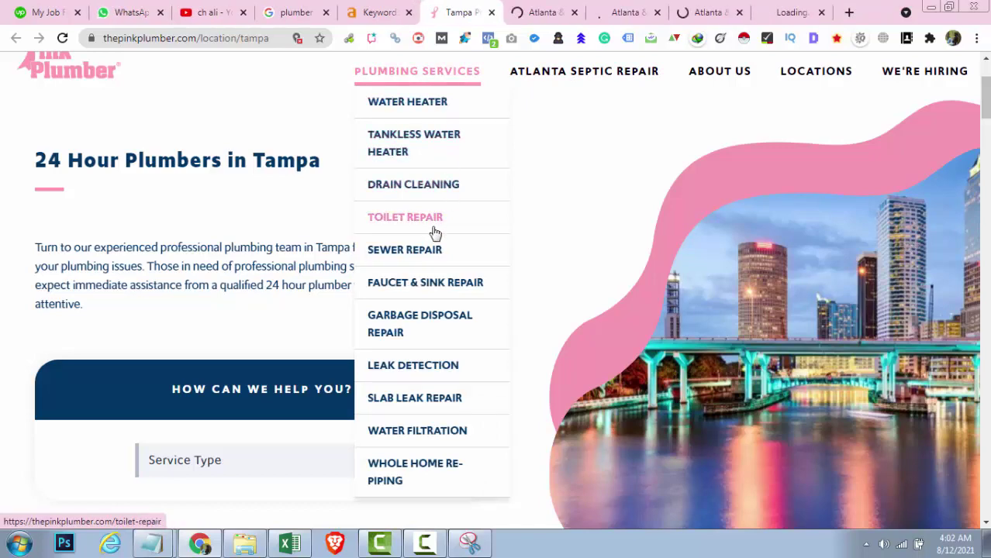
Examine the plumbing services listed on the Tampa location page.
{"action": "scroll", "coordinate": [426, 256], "scroll_direction": "down", "scroll_amount": 4}
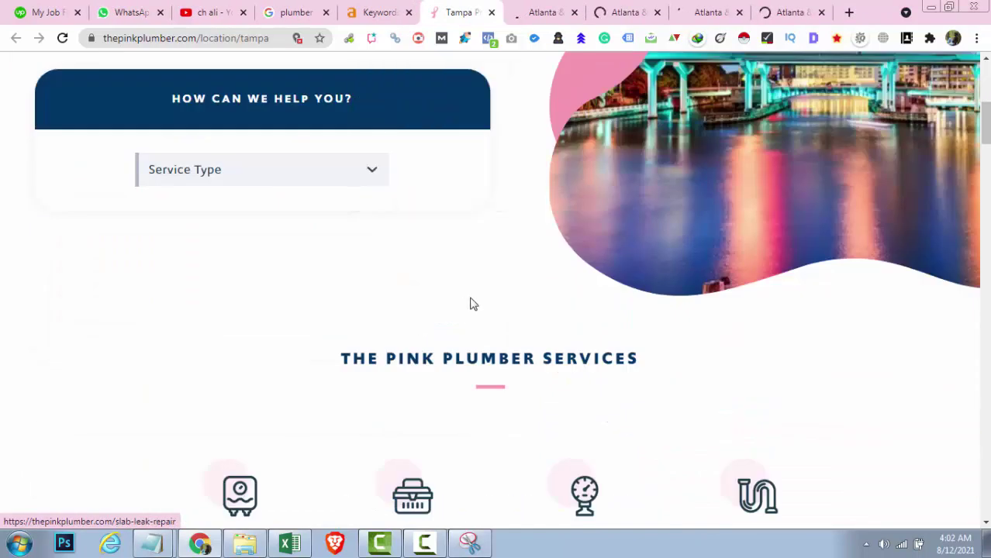
{"action": "scroll", "coordinate": [471, 303], "scroll_direction": "down", "scroll_amount": 10}
{"action": "scroll", "coordinate": [477, 304], "scroll_direction": "up", "scroll_amount": 2}
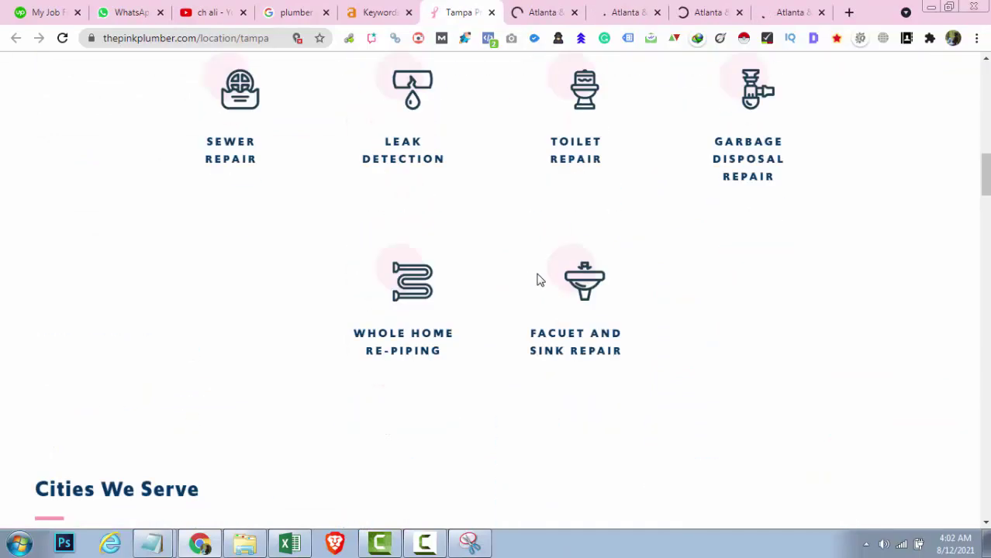
{"action": "scroll", "coordinate": [311, 264], "scroll_direction": "up", "scroll_amount": 2}
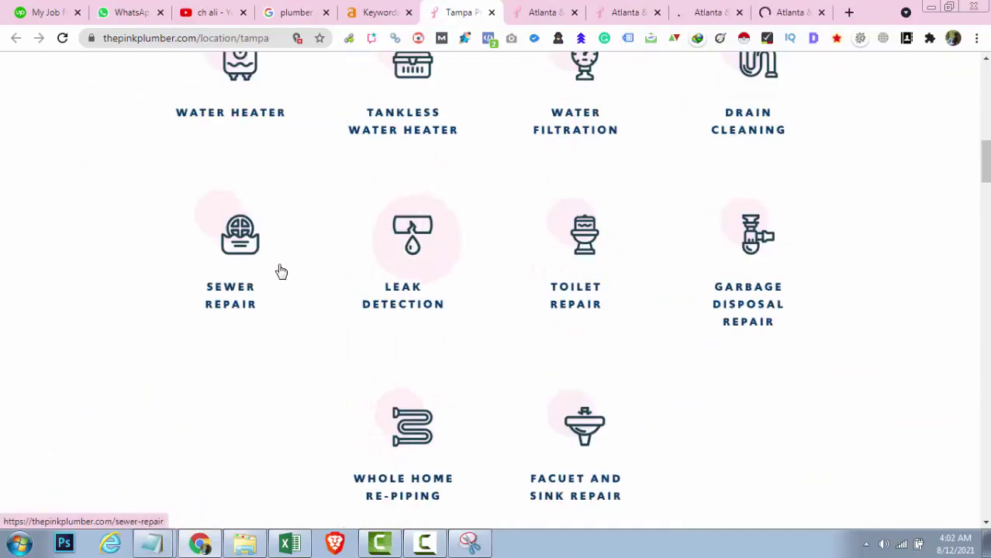
{"action": "scroll", "coordinate": [706, 240], "scroll_direction": "up", "scroll_amount": 1}
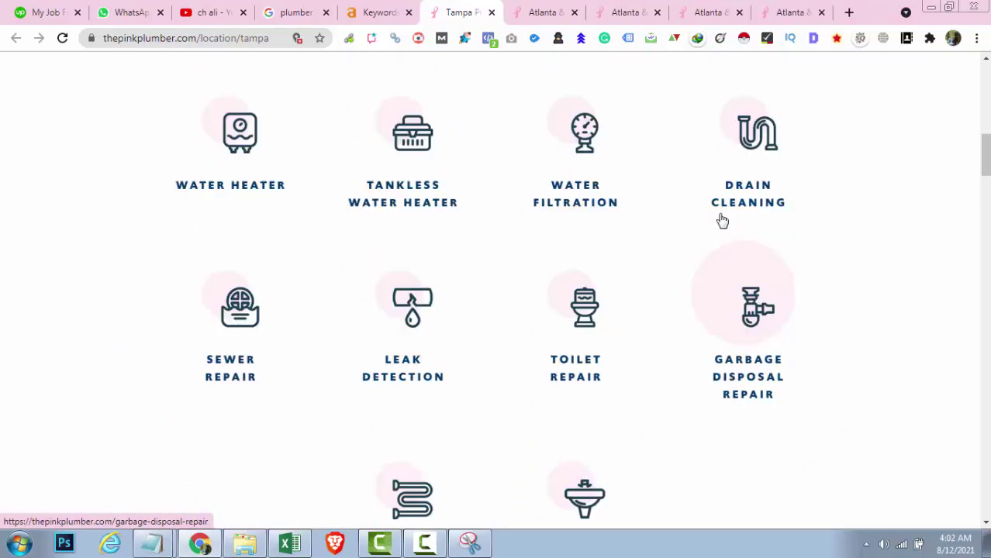
{"action": "scroll", "coordinate": [217, 194], "scroll_direction": "up", "scroll_amount": 3}
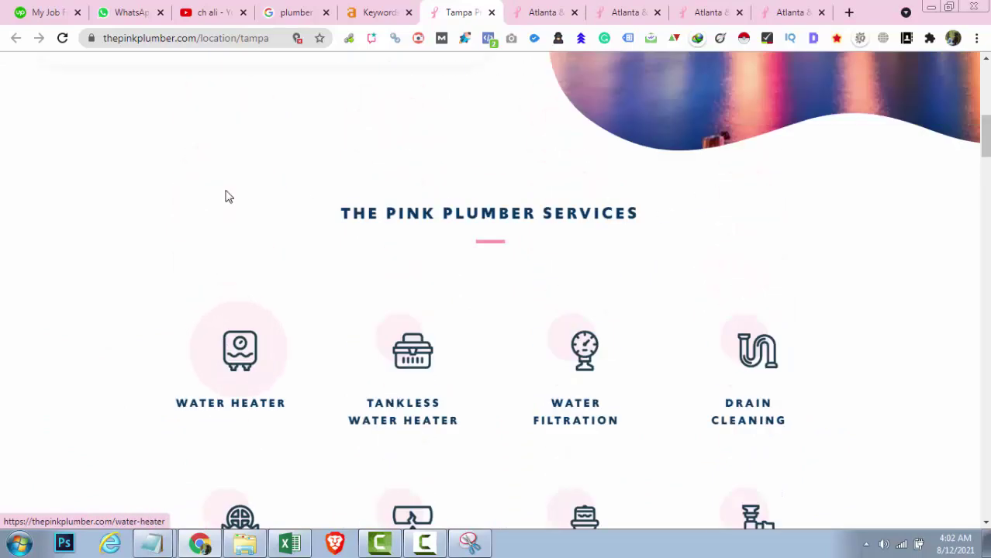
{"action": "scroll", "coordinate": [589, 240], "scroll_direction": "down", "scroll_amount": 2}
Open the water heater page and copy the phrase "Water Heater Repair" from its main heading.
{"action": "left_click", "coordinate": [535, 13]}
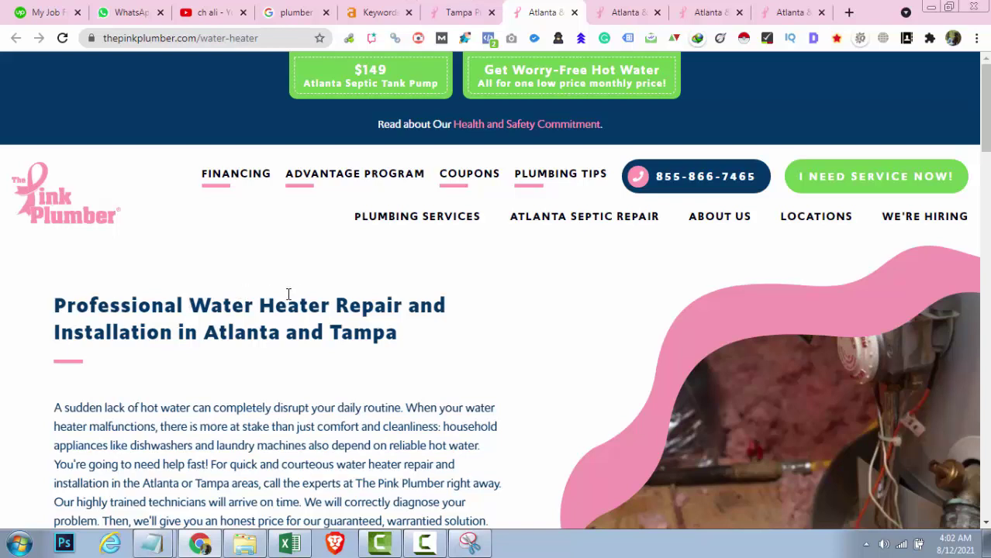
{"action": "double_click", "coordinate": [239, 306]}
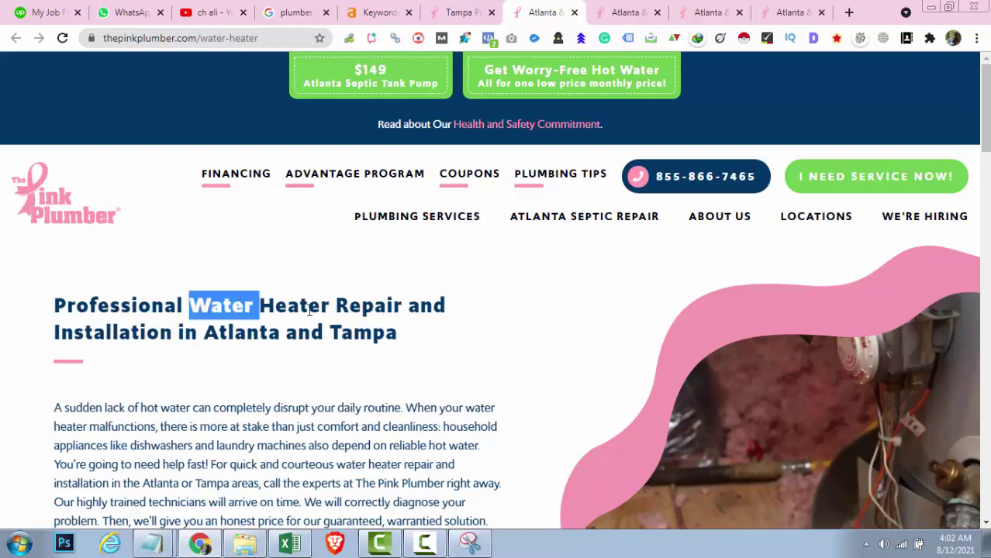
{"action": "left_click_drag", "start_coordinate": [239, 305], "coordinate": [401, 305]}
{"action": "key", "text": "ctrl+c"}
Search Ahrefs Keywords Explorer for the copied phrase "water heater repair" and open its overview.
{"action": "left_click", "coordinate": [448, 11]}
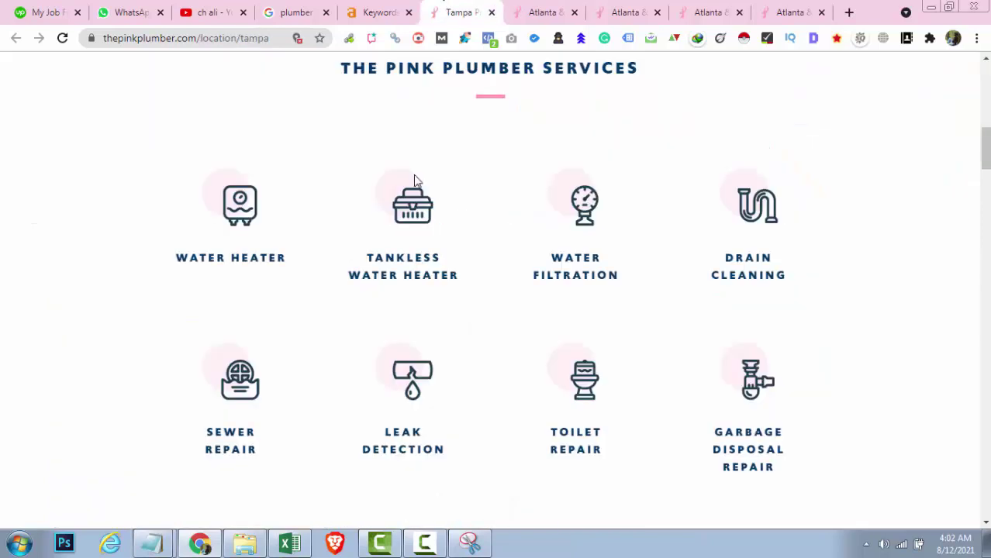
{"action": "key", "text": "ctrl+shift+Tab"}
{"action": "scroll", "coordinate": [264, 199], "scroll_direction": "up", "scroll_amount": 2}
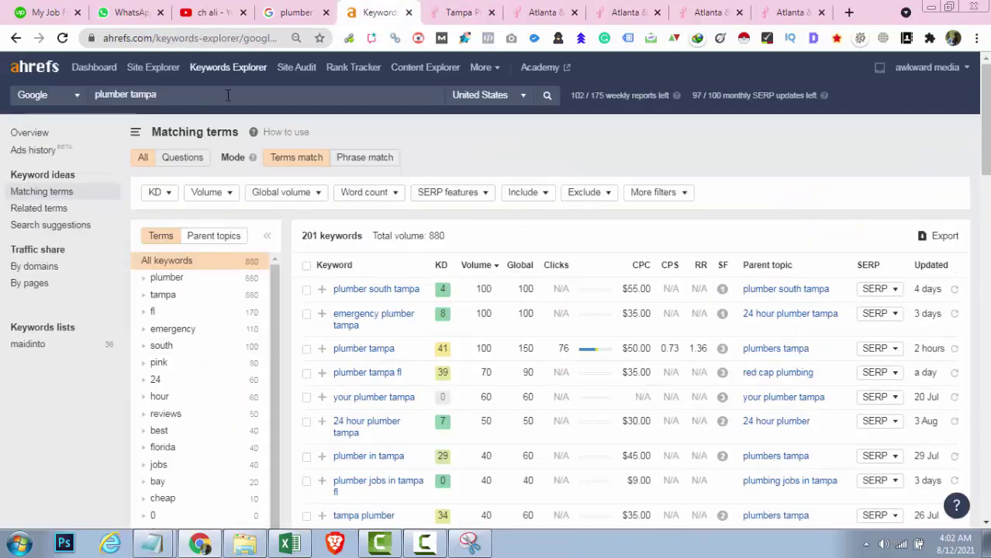
{"action": "key", "text": "ctrl+v"}
{"action": "key", "text": "Return"}
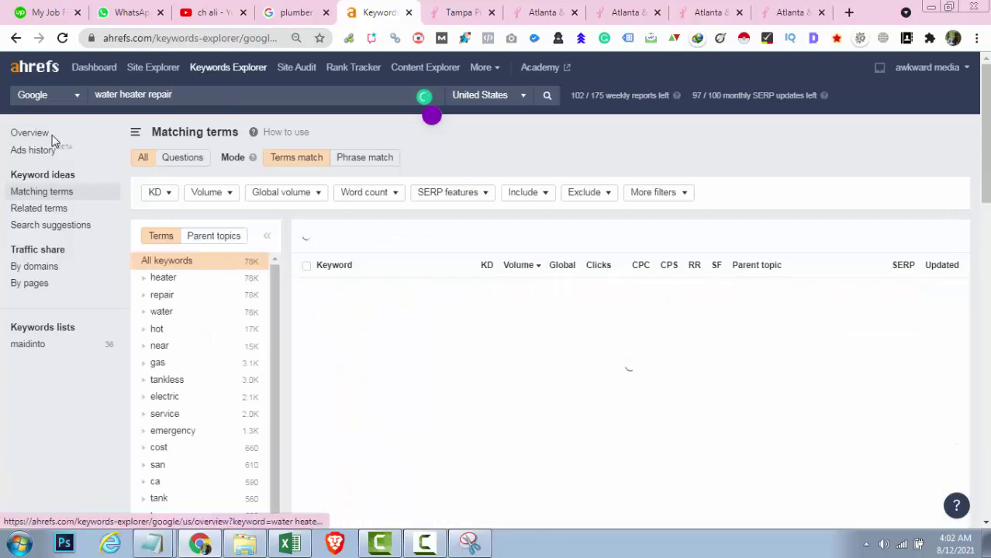
{"action": "left_click", "coordinate": [43, 135]}
Extend the keyword search to "water heater repair tampa" and check its metrics and keyword ideas.
{"action": "left_click", "coordinate": [211, 96]}
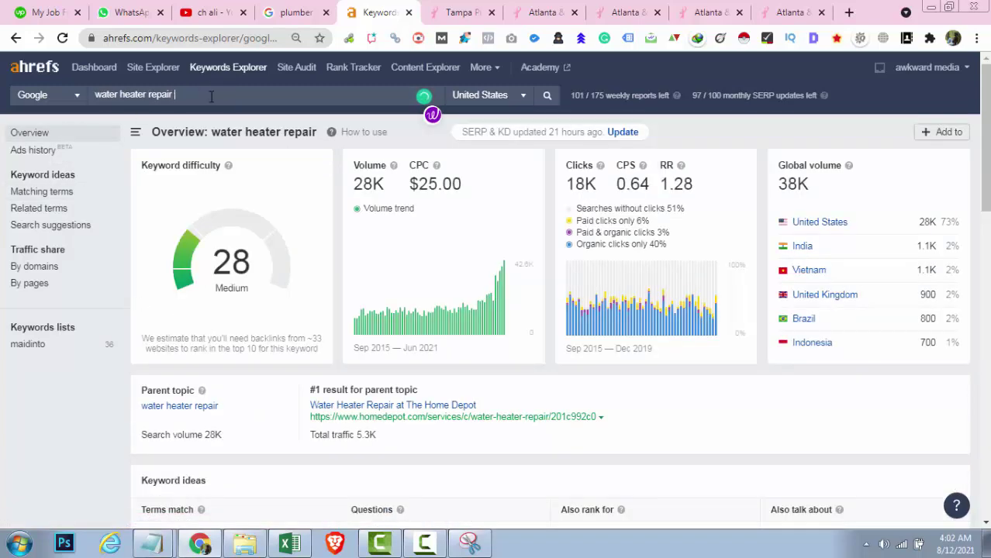
{"action": "type", "text": "tampa"}
{"action": "key", "text": "Return"}
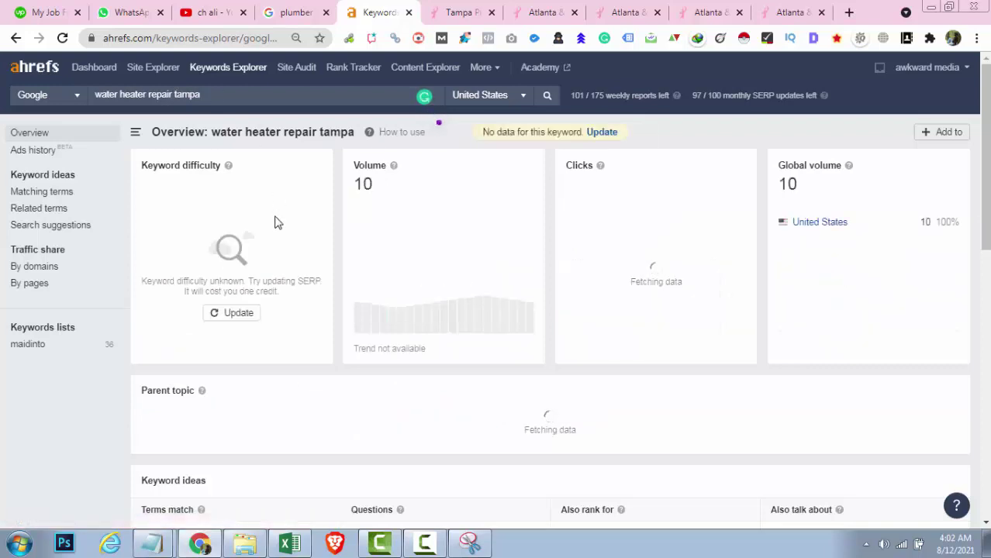
{"action": "scroll", "coordinate": [303, 323], "scroll_direction": "down", "scroll_amount": 5}
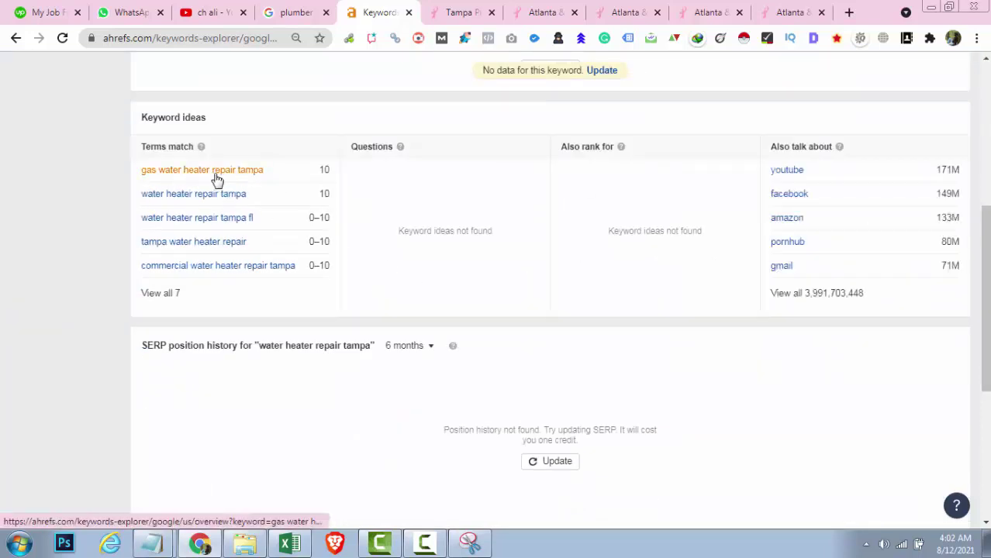
Open the Sewer Repair page from the Pink Plumber services and copy "Sewer Repair" from its heading.
{"action": "key", "text": "ctrl+Tab"}
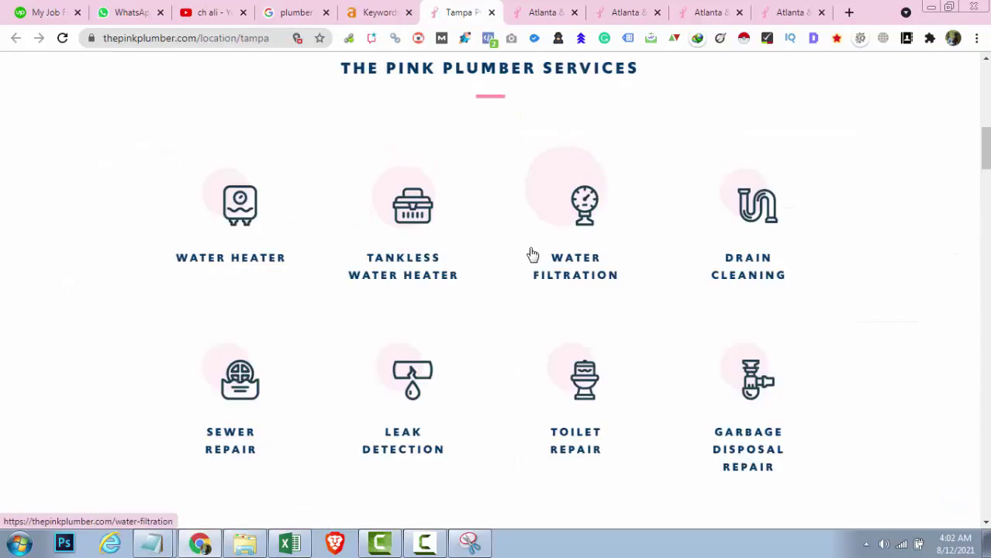
{"action": "left_click", "coordinate": [402, 263]}
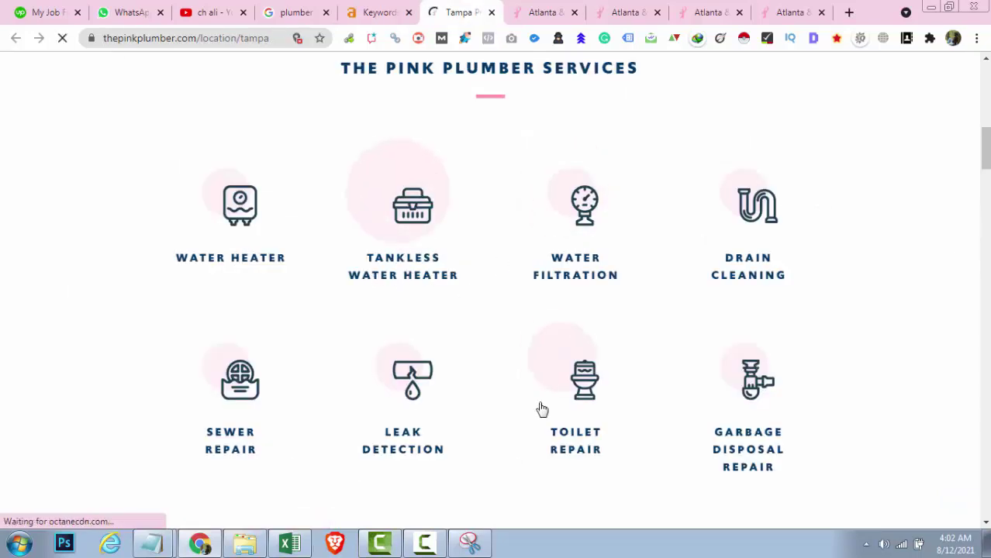
{"action": "key", "text": "alt+Left"}
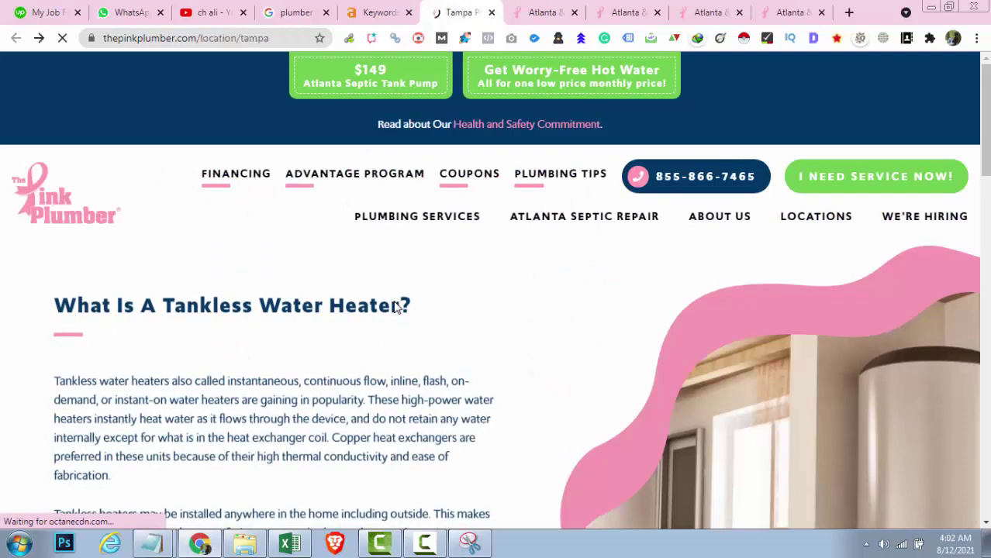
{"action": "left_click", "coordinate": [226, 400]}
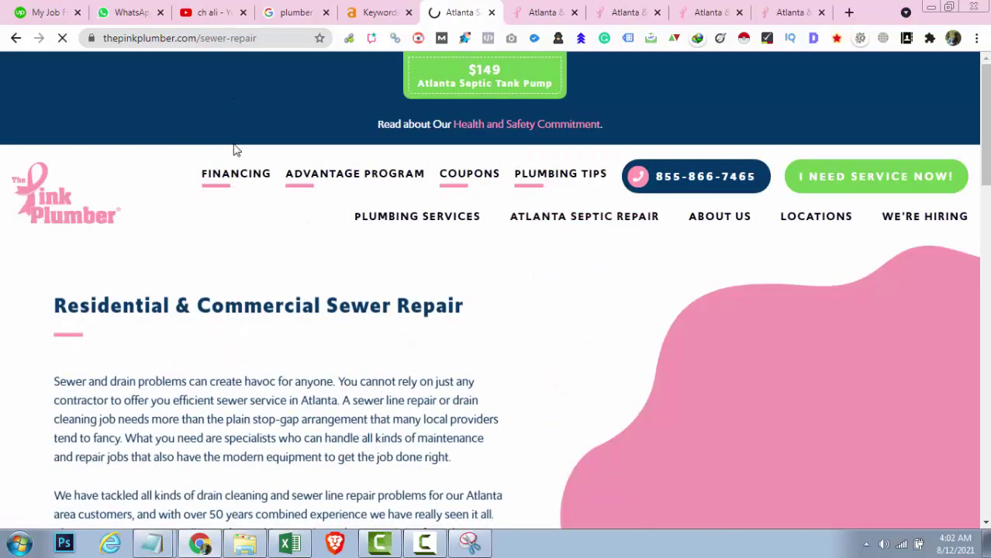
{"action": "double_click", "coordinate": [354, 310]}
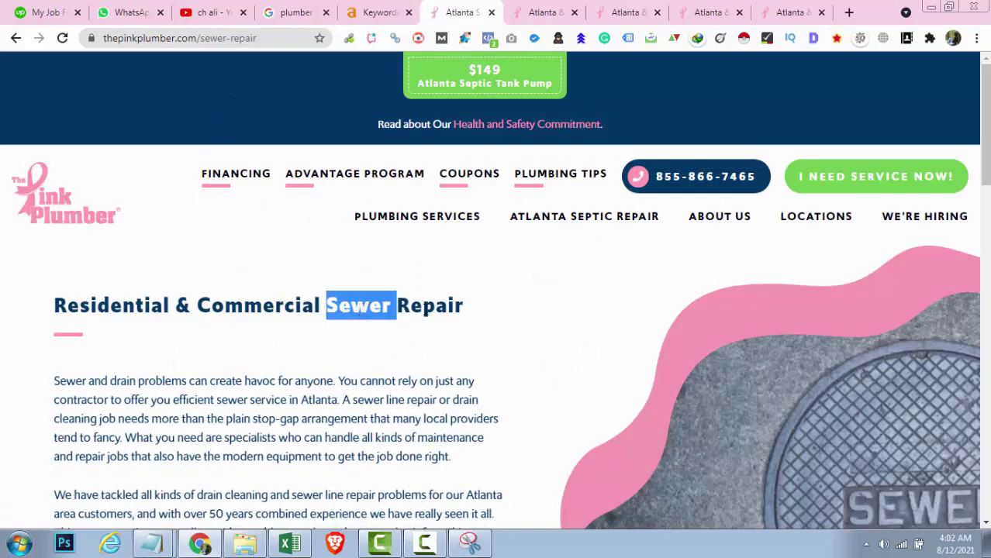
{"action": "left_click_drag", "start_coordinate": [354, 310], "coordinate": [465, 308]}
{"action": "key", "text": "ctrl+c"}
Search Ahrefs Keywords Explorer for "sewer repair tampa".
{"action": "key", "text": "ctrl+shift+Tab"}
{"action": "scroll", "coordinate": [241, 192], "scroll_direction": "up", "scroll_amount": 5}
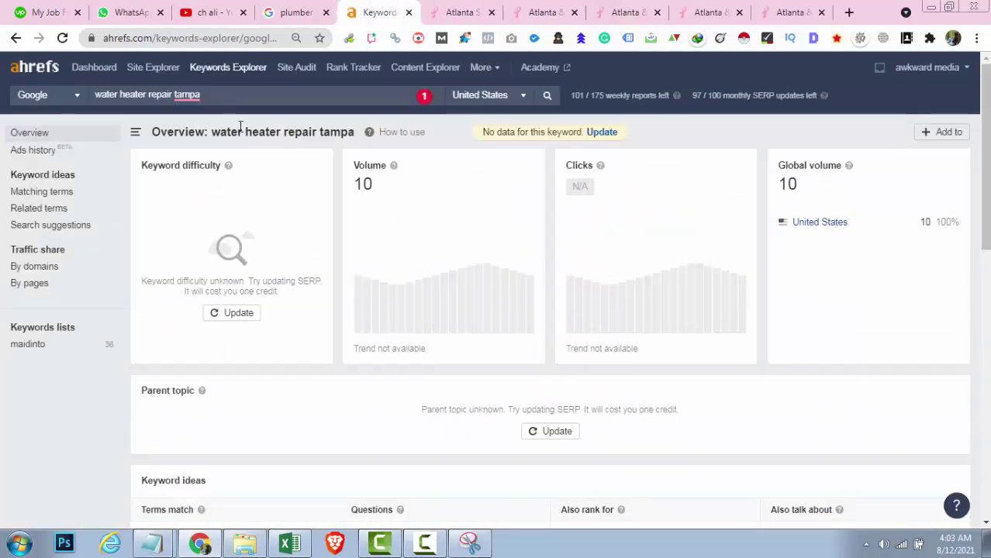
{"action": "left_click", "coordinate": [241, 96]}
{"action": "key", "text": "ctrl+v"}
{"action": "type", "text": "tampa"}
{"action": "key", "text": "Return"}
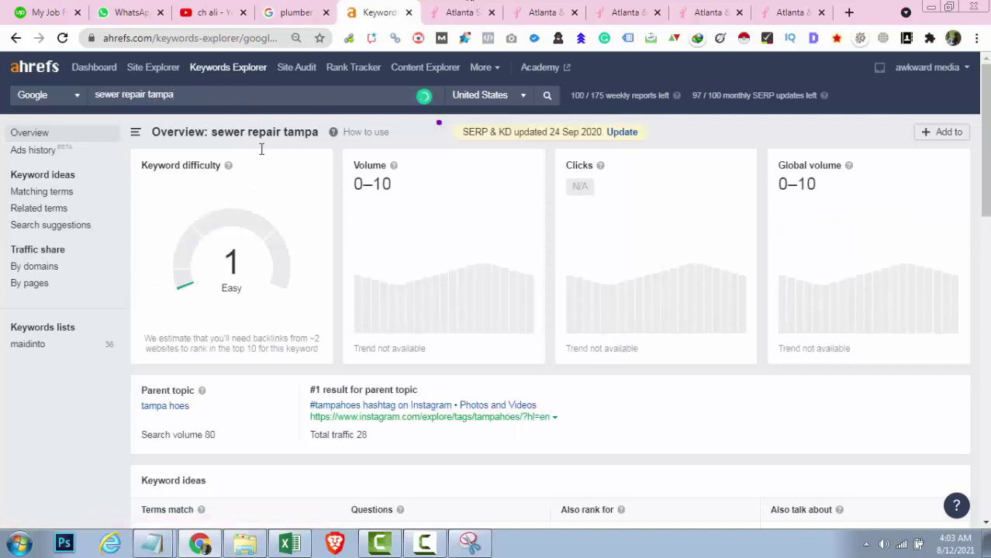
Check the keyword difficulty, search volume and keyword ideas for "sewer repair tampa".
{"action": "double_click", "coordinate": [245, 271]}
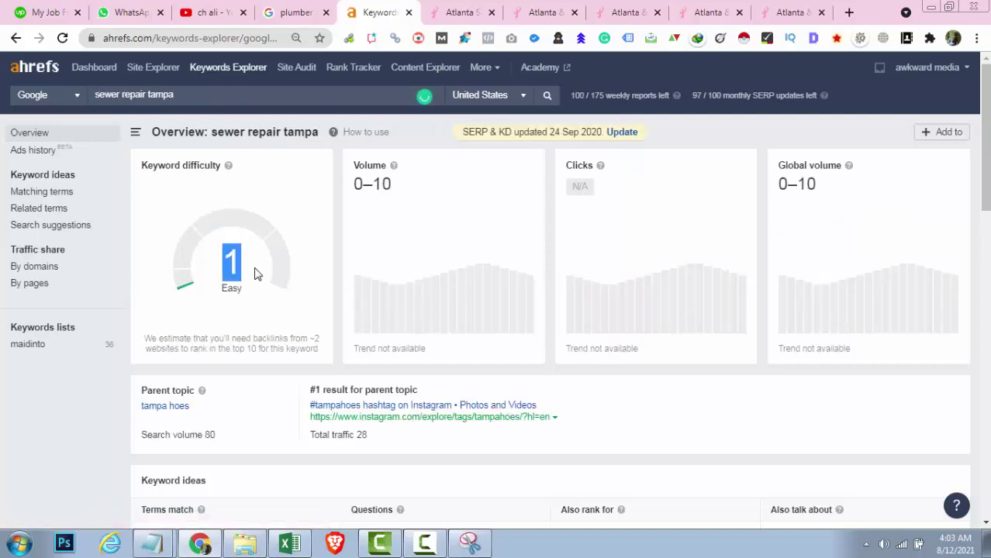
{"action": "double_click", "coordinate": [383, 184]}
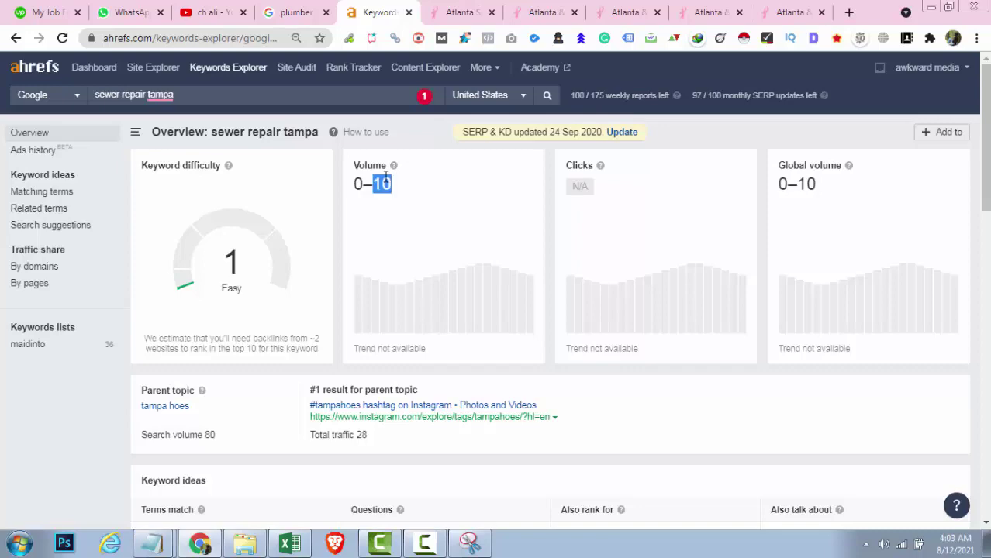
{"action": "scroll", "coordinate": [382, 233], "scroll_direction": "down", "scroll_amount": 1}
{"action": "scroll", "coordinate": [382, 266], "scroll_direction": "down", "scroll_amount": 4}
Switch to the Excel workbook and review the keyword list with its KD and VL columns.
{"action": "left_click", "coordinate": [509, 9]}
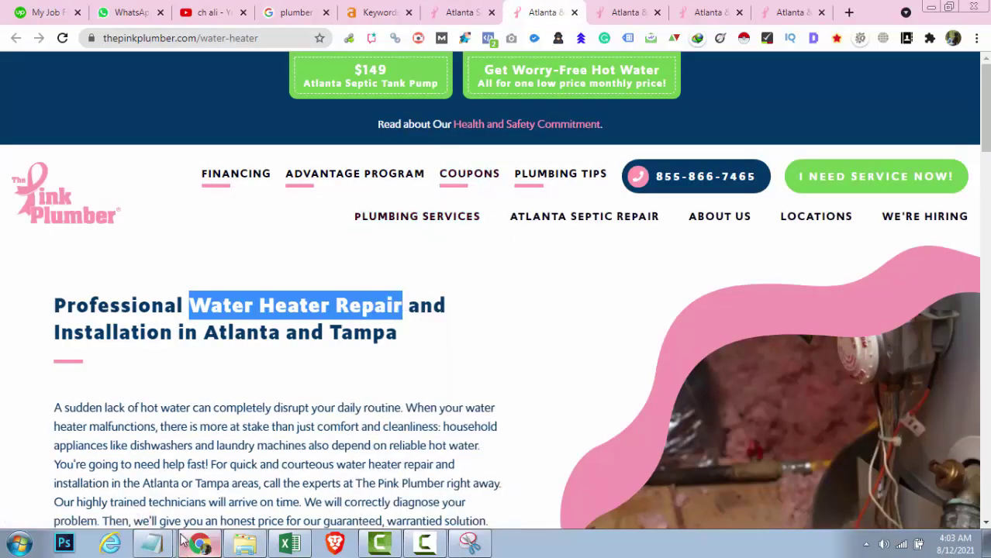
{"action": "left_click", "coordinate": [152, 542]}
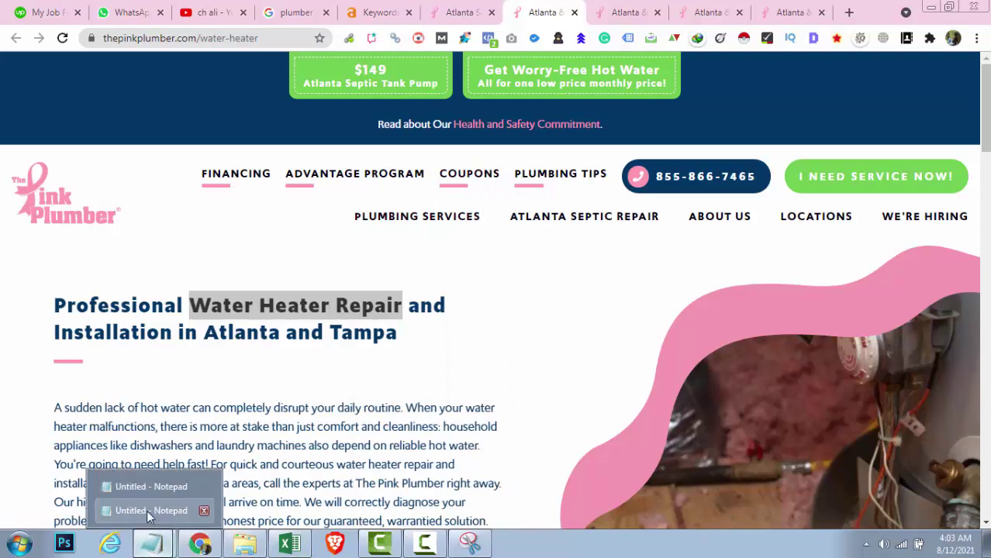
{"action": "left_click", "coordinate": [289, 543]}
{"action": "left_click", "coordinate": [128, 303]}
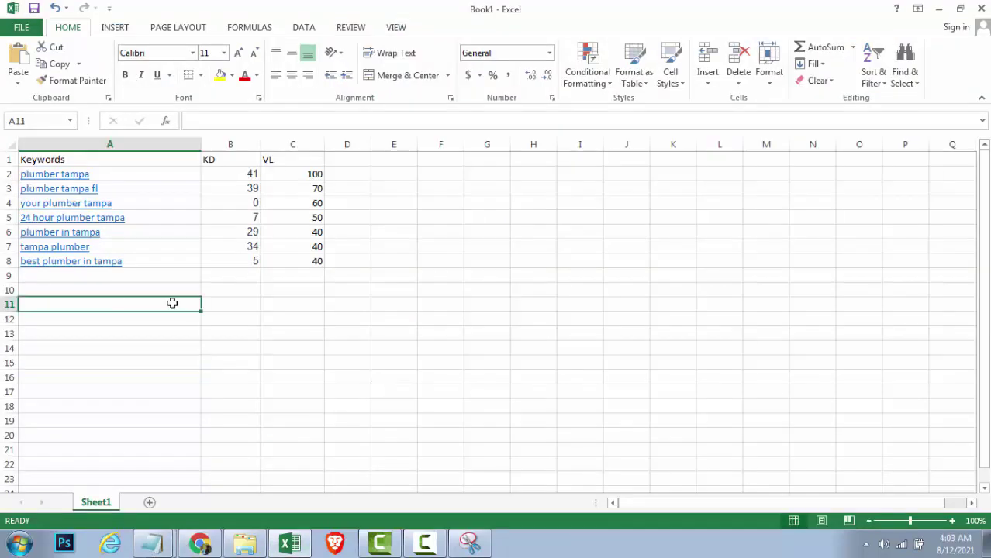
Switch to Windows Explorer and look through the files in the Downloads folder.
{"action": "left_click", "coordinate": [236, 546]}
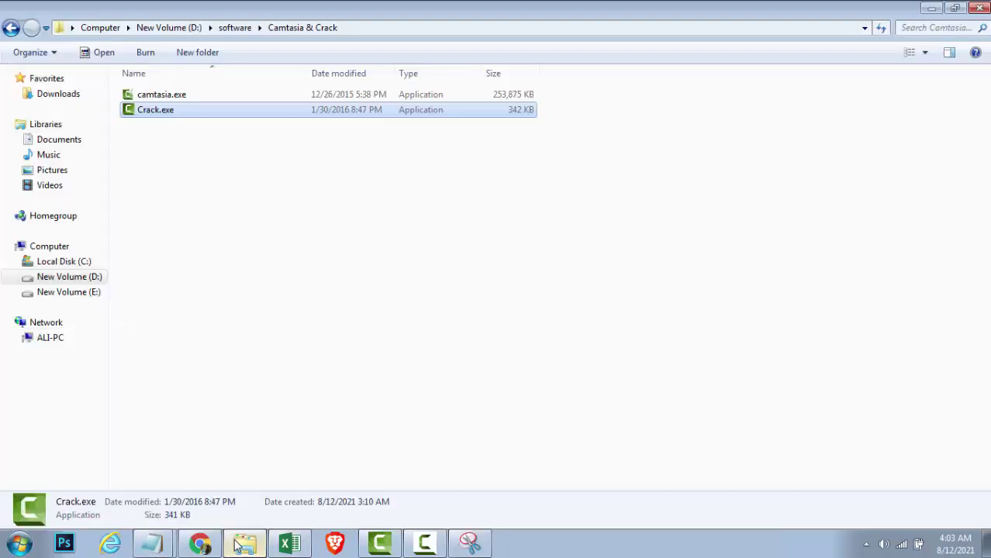
{"action": "left_click", "coordinate": [60, 96]}
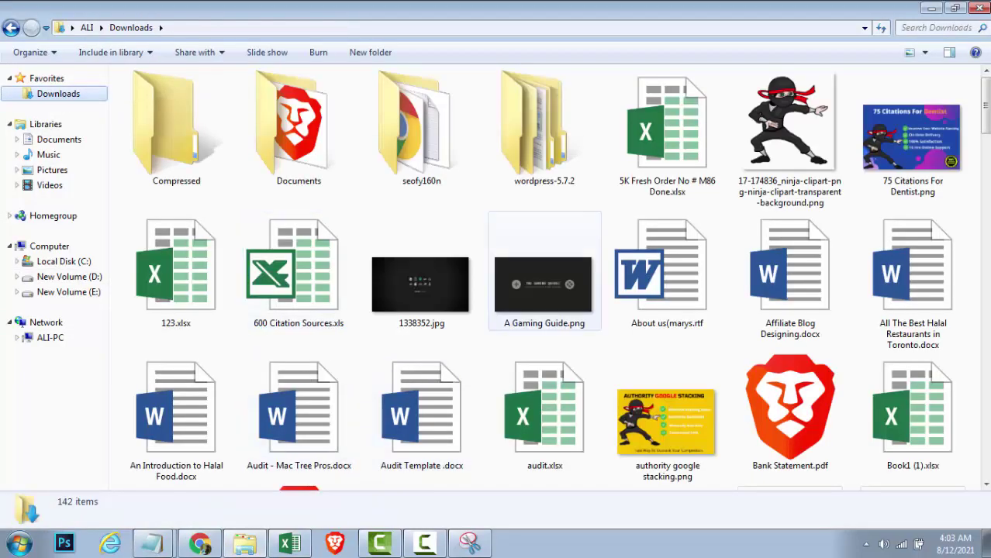
{"action": "left_click", "coordinate": [521, 303]}
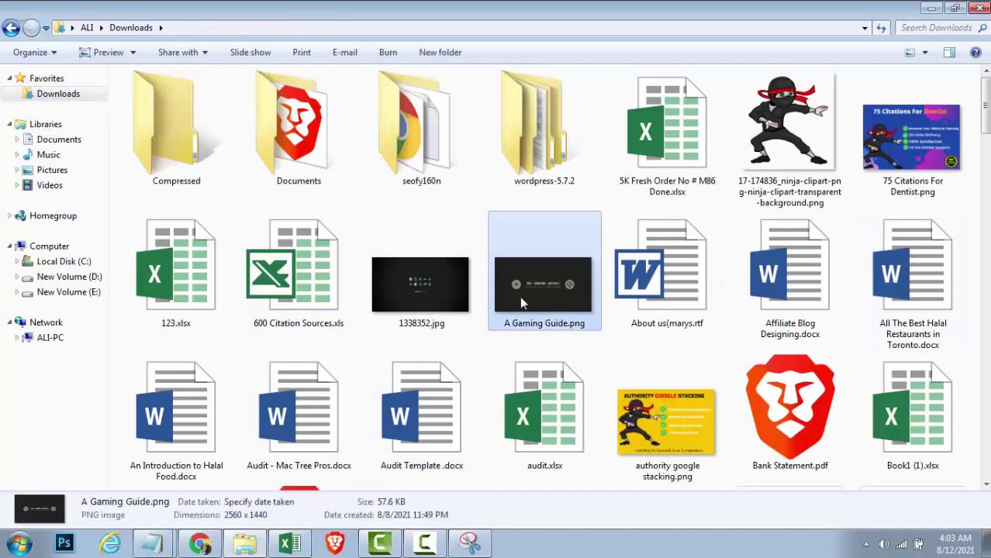
{"action": "scroll", "coordinate": [521, 302], "scroll_direction": "down", "scroll_amount": 5}
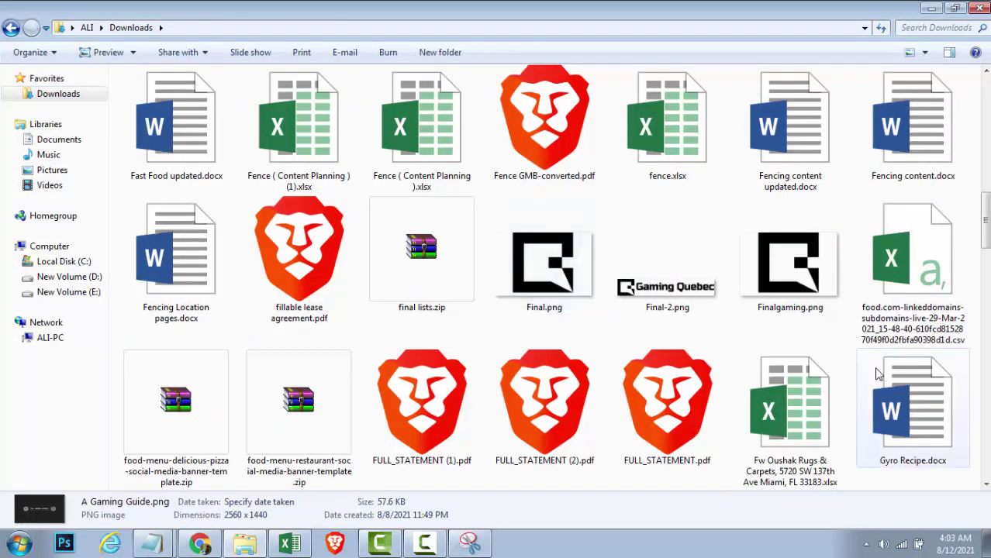
{"action": "scroll", "coordinate": [724, 398], "scroll_direction": "down", "scroll_amount": 3}
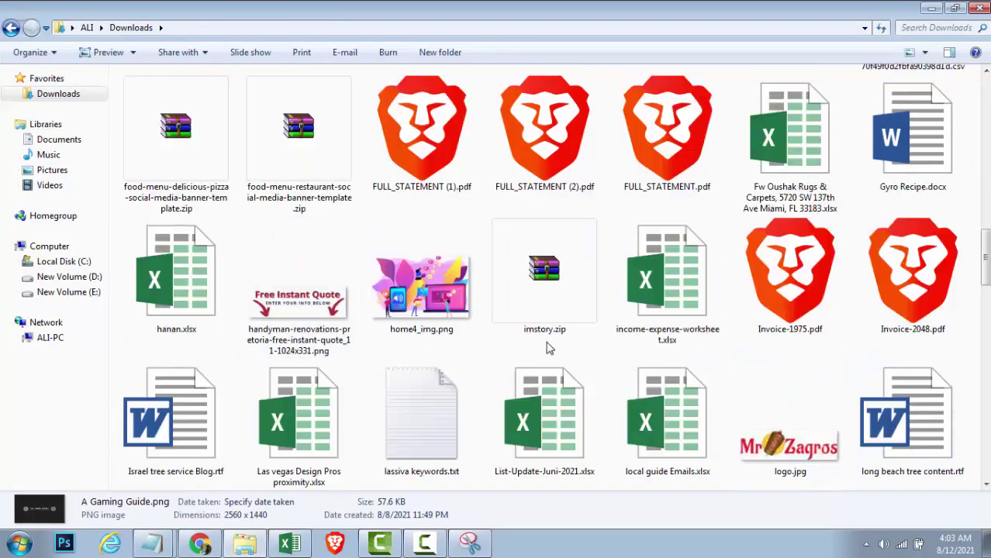
Open the Tree Service Erie Pa folder inside Local Site Data on the D: drive.
{"action": "left_click", "coordinate": [70, 278]}
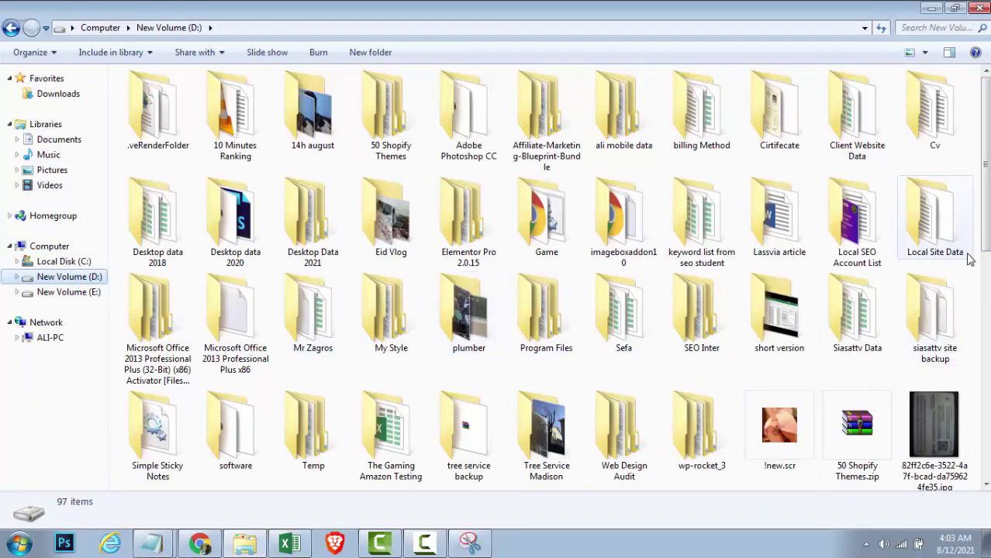
{"action": "double_click", "coordinate": [922, 246]}
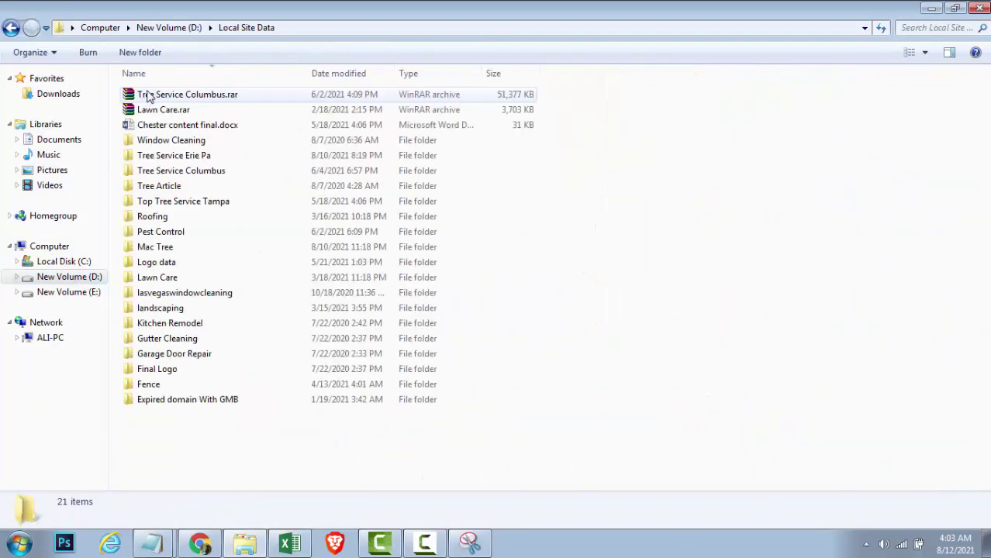
{"action": "double_click", "coordinate": [199, 160]}
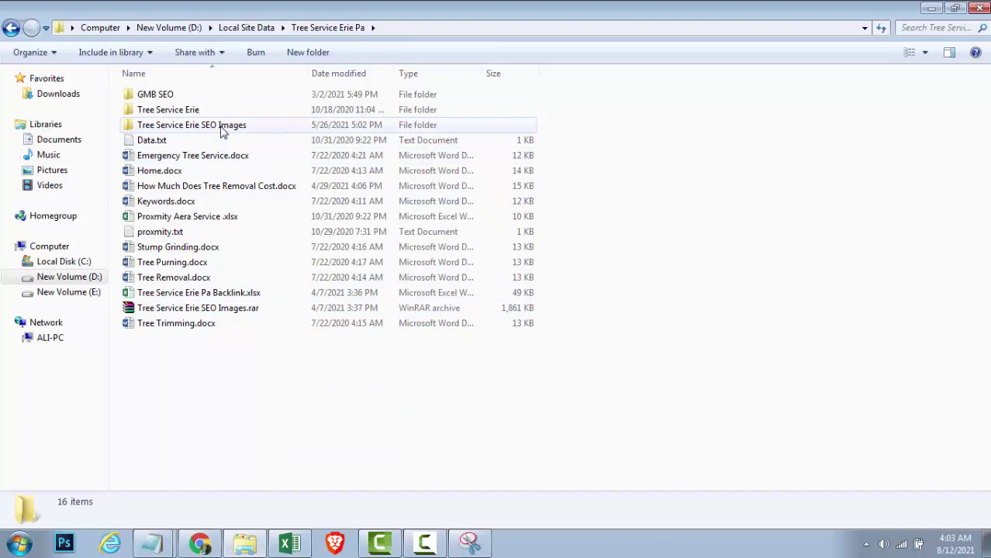
Look through the Tree Service Columbus folder in Local Site Data, including its Tree Columbus Images and Tree Services Columbus subfolders.
{"action": "key", "text": "BackSpace"}
{"action": "key", "text": "alt+Tab"}
{"action": "key", "text": "alt+Tab"}
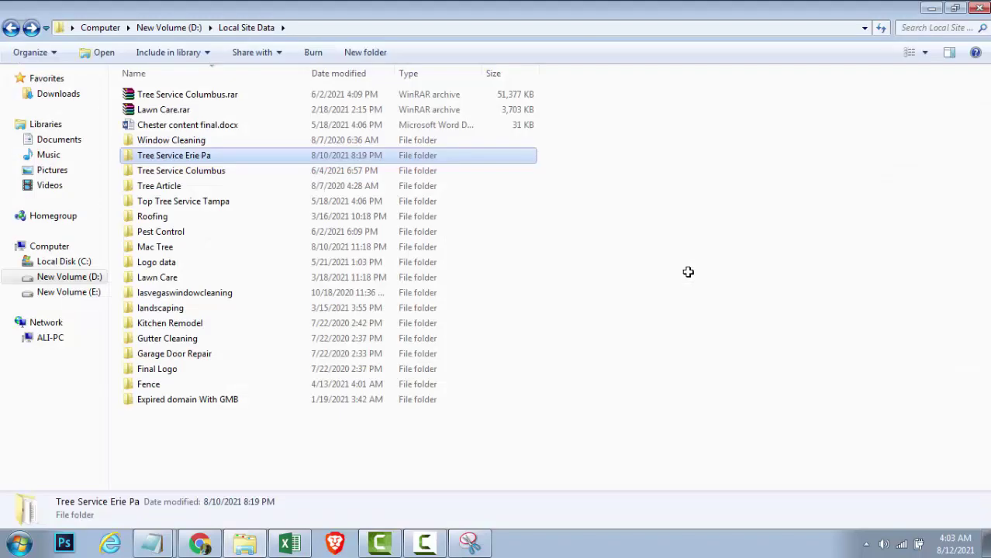
{"action": "double_click", "coordinate": [236, 178]}
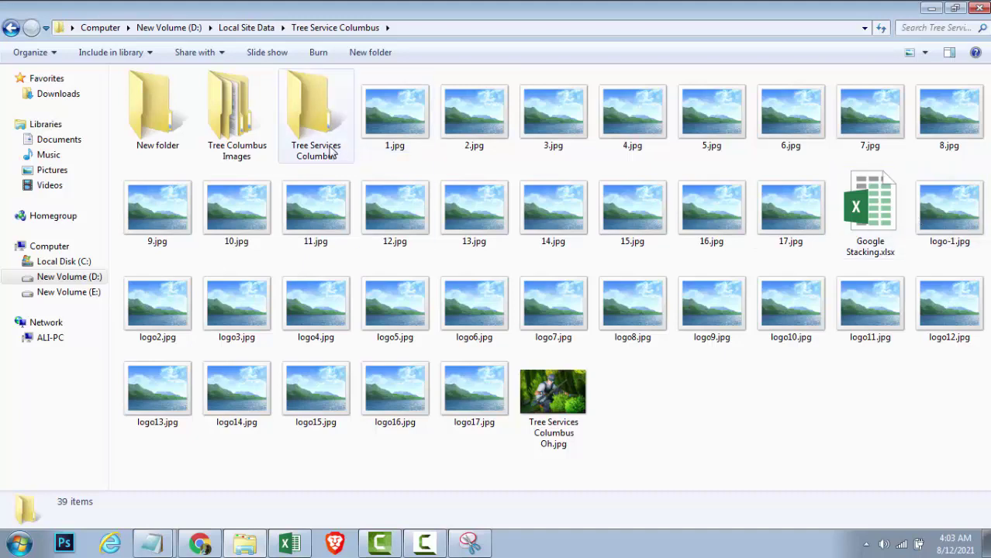
{"action": "left_click", "coordinate": [214, 133]}
{"action": "double_click", "coordinate": [213, 134]}
{"action": "key", "text": "BackSpace"}
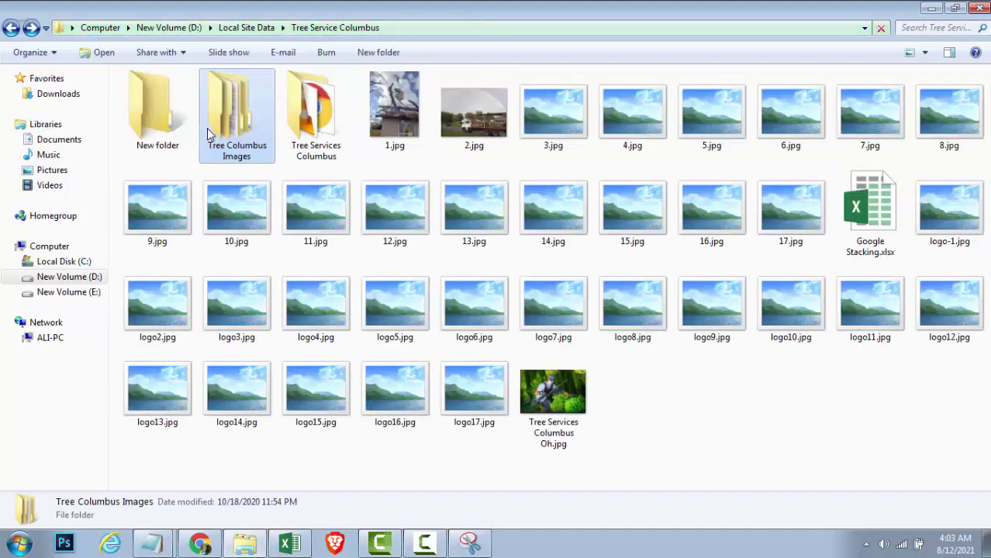
{"action": "double_click", "coordinate": [333, 115]}
{"action": "key", "text": "BackSpace"}
{"action": "key", "text": "BackSpace"}
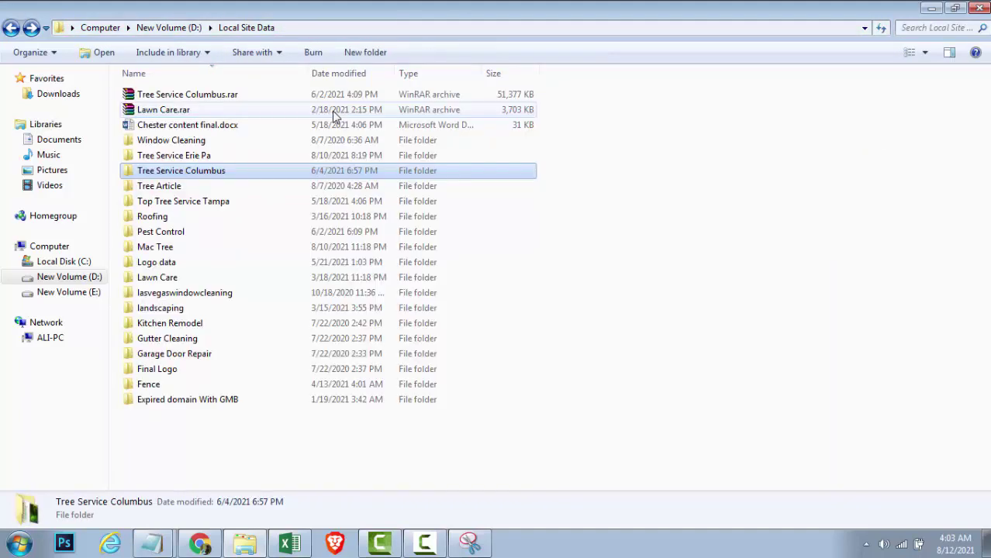
Check the Tree Article and Top Tree Service Tampa folders, including the tree service tampa image subfolder.
{"action": "double_click", "coordinate": [244, 186]}
{"action": "key", "text": "BackSpace"}
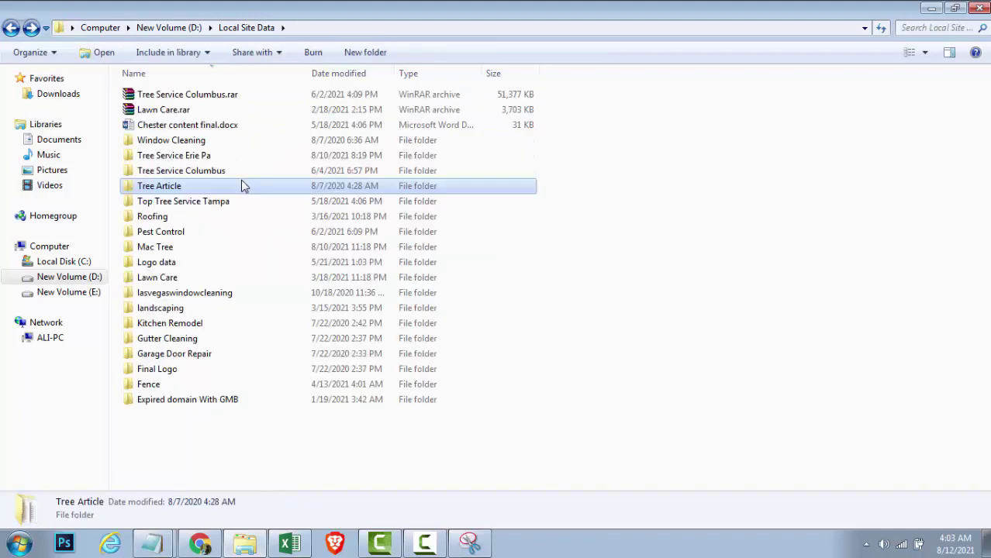
{"action": "left_click", "coordinate": [250, 218]}
{"action": "double_click", "coordinate": [244, 201]}
{"action": "key", "text": "BackSpace"}
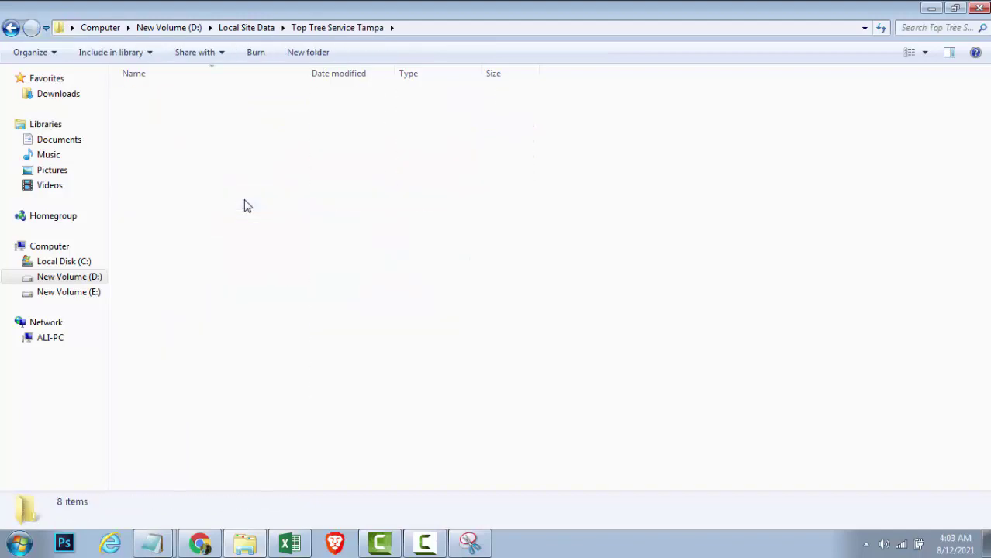
{"action": "double_click", "coordinate": [244, 201]}
{"action": "left_click", "coordinate": [246, 201]}
{"action": "double_click", "coordinate": [245, 201]}
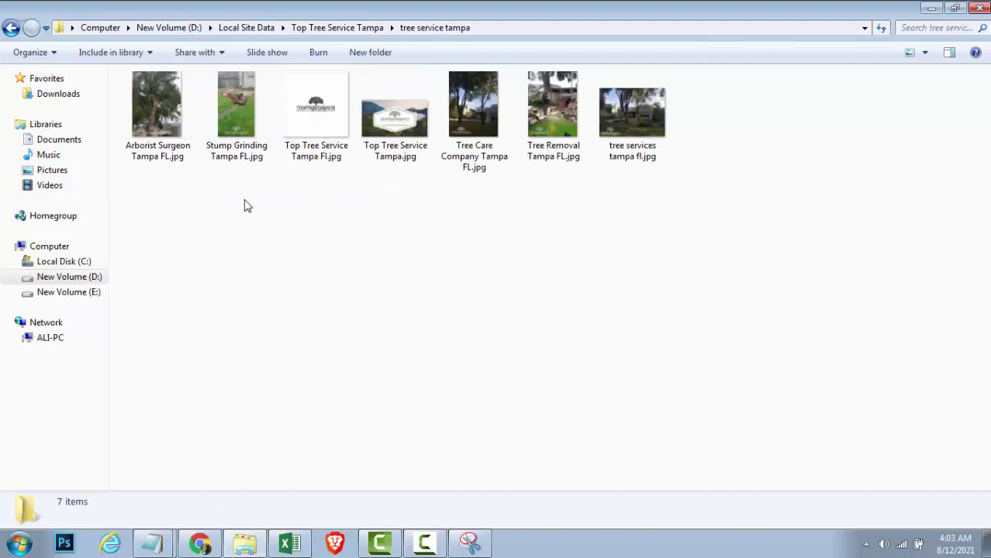
{"action": "key", "text": "BackSpace"}
{"action": "key", "text": "BackSpace"}
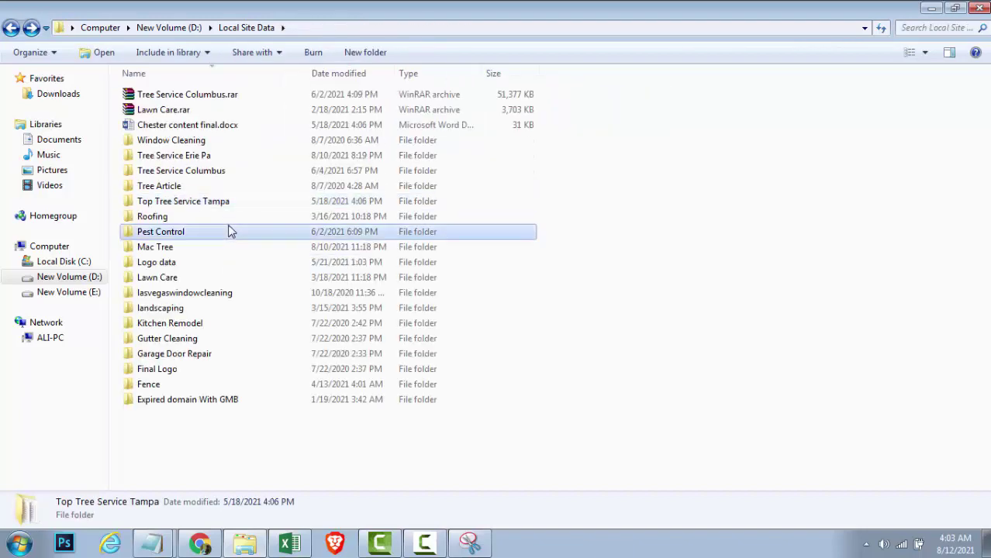
Check the contents of the Roofing and Pest Control folders in Local Site Data.
{"action": "double_click", "coordinate": [234, 220]}
{"action": "key", "text": "BackSpace"}
{"action": "double_click", "coordinate": [229, 234]}
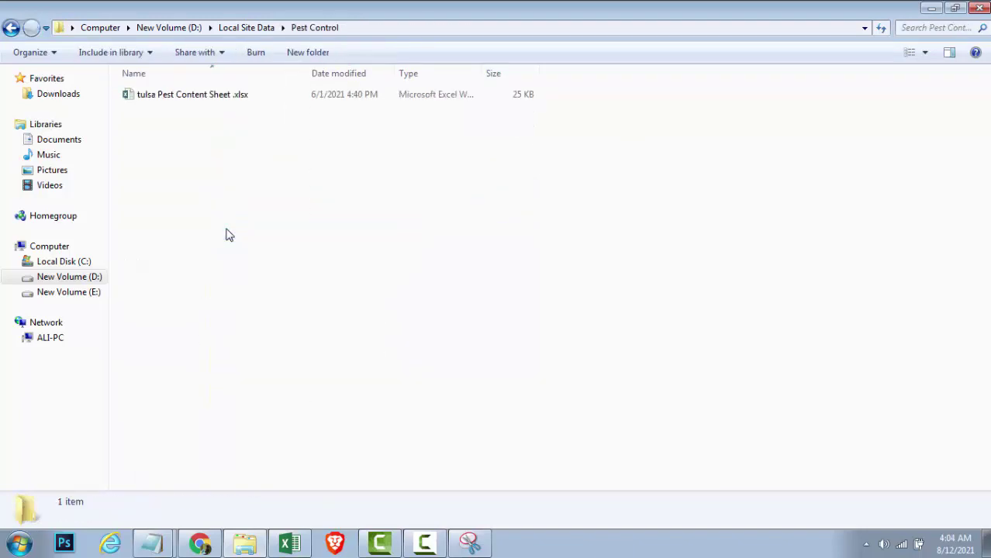
{"action": "key", "text": "BackSpace"}
{"action": "double_click", "coordinate": [228, 235]}
{"action": "key", "text": "BackSpace"}
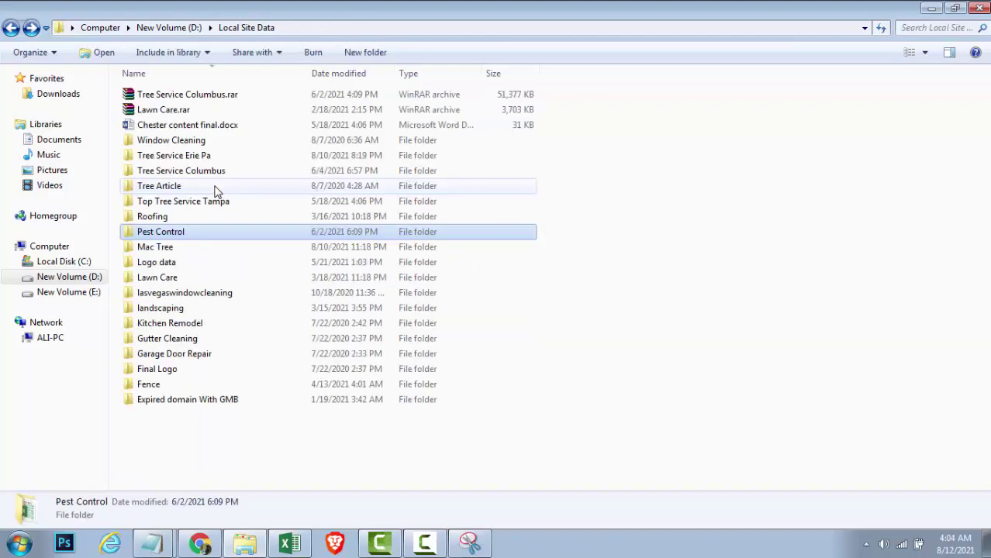
Check the contents of the Mac Tree, Logo data and Lawn Care folders.
{"action": "double_click", "coordinate": [221, 246]}
{"action": "key", "text": "BackSpace"}
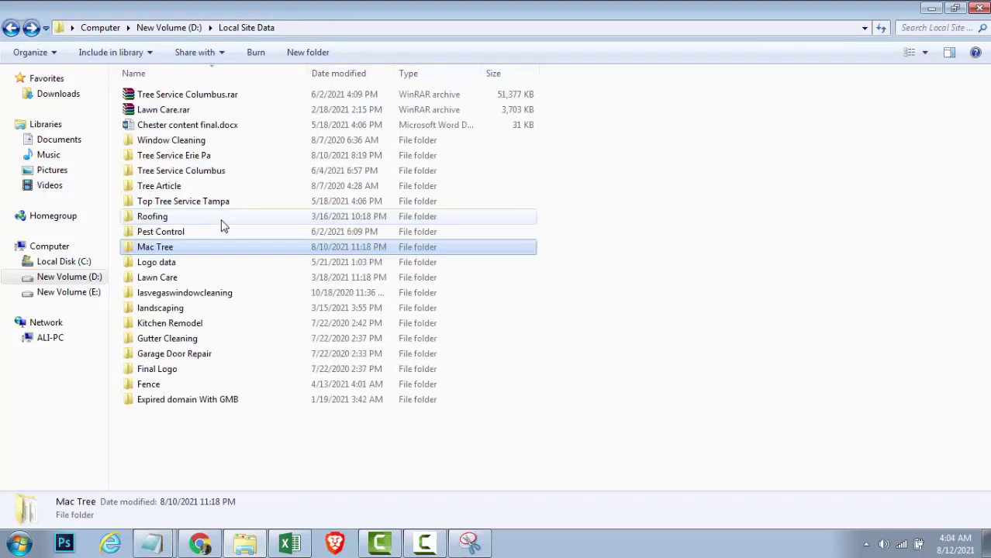
{"action": "double_click", "coordinate": [223, 262]}
{"action": "key", "text": "BackSpace"}
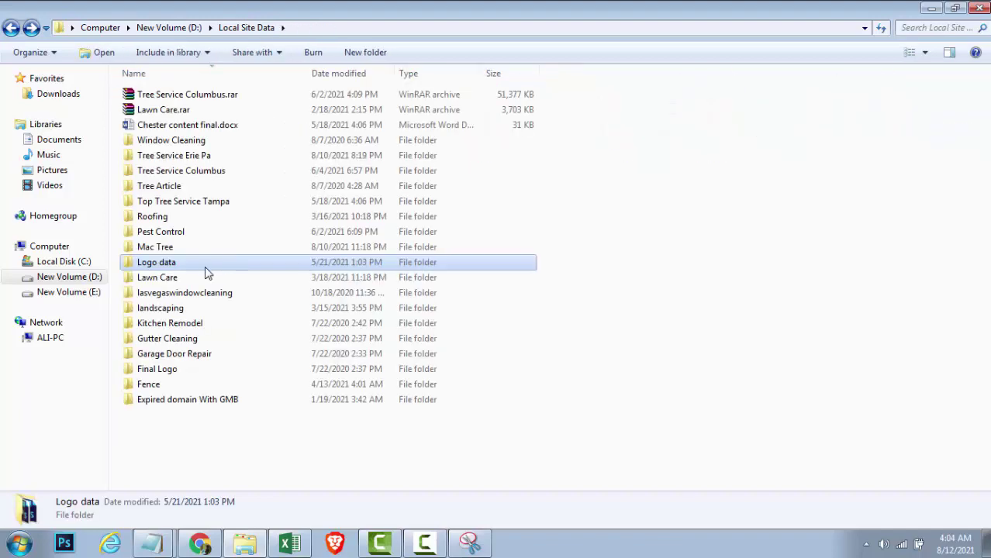
{"action": "double_click", "coordinate": [207, 276]}
{"action": "key", "text": "BackSpace"}
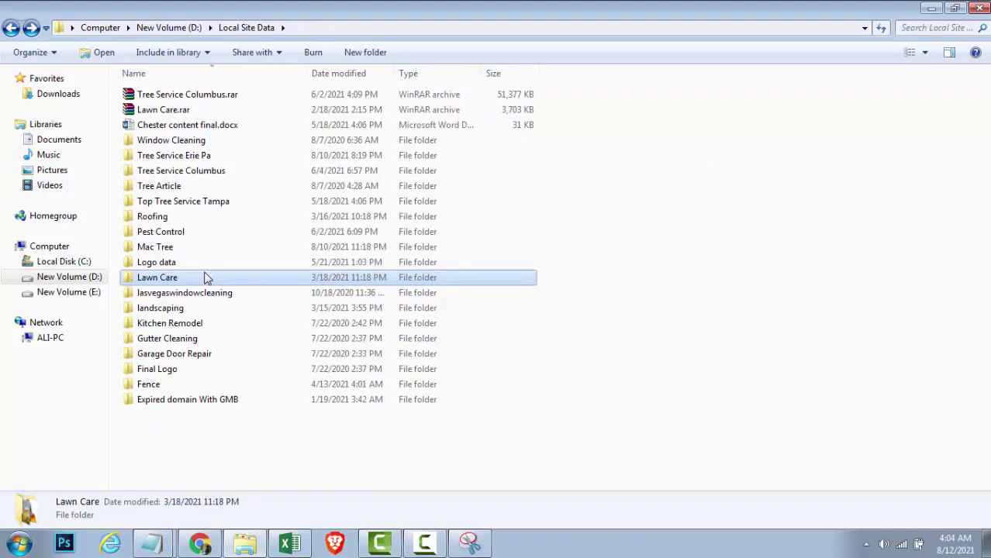
Check the contents of the lasvegaswindowcleaning, landscaping and Kitchen Remodel folders.
{"action": "double_click", "coordinate": [221, 294]}
{"action": "key", "text": "BackSpace"}
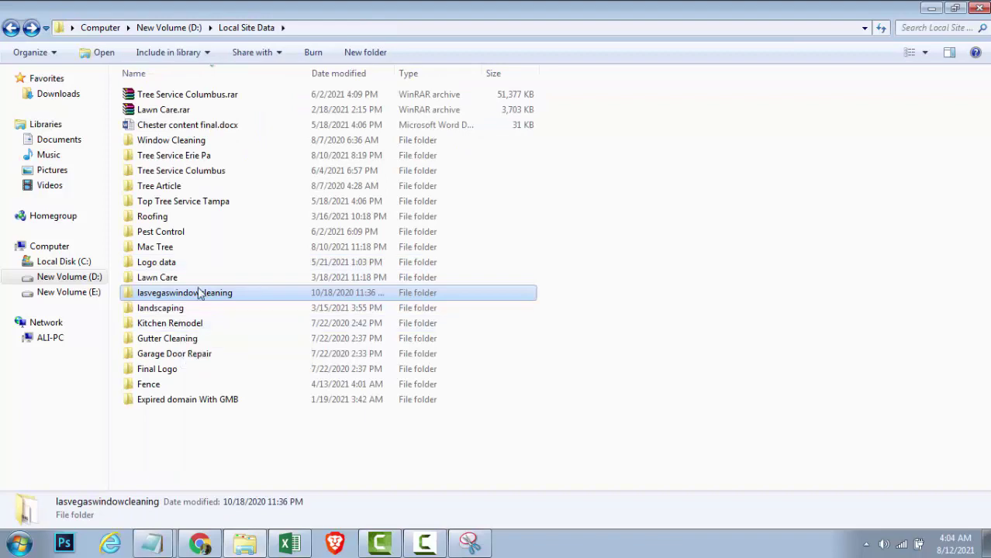
{"action": "double_click", "coordinate": [193, 309]}
{"action": "key", "text": "BackSpace"}
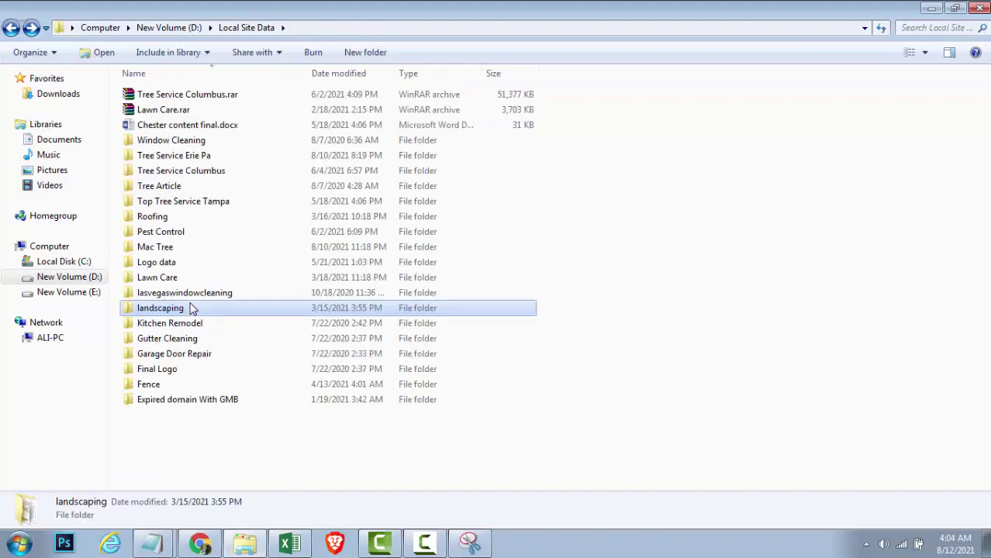
{"action": "double_click", "coordinate": [195, 325]}
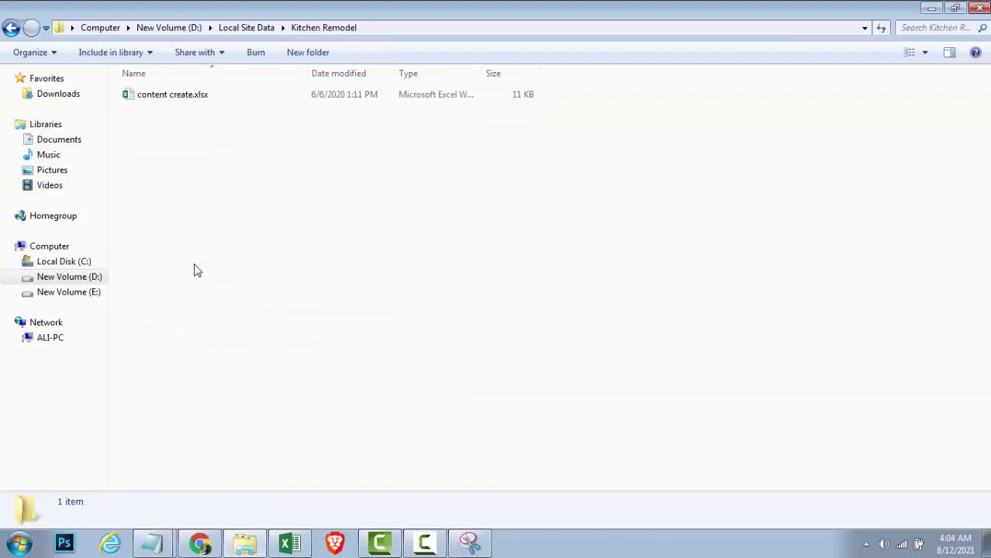
{"action": "key", "text": "BackSpace"}
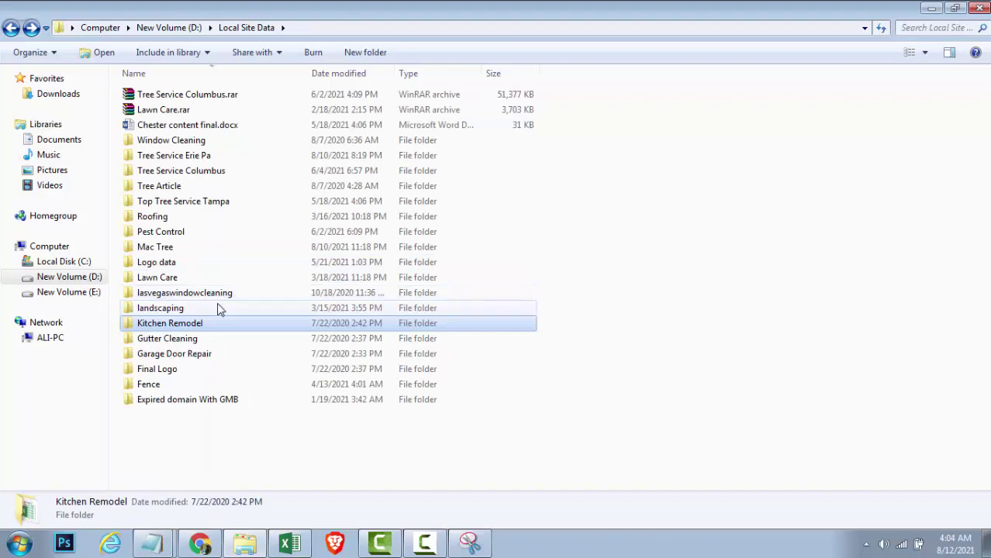
Open the content outline workbook from the landscaping folder and show its Keywords sheet.
{"action": "double_click", "coordinate": [209, 308]}
{"action": "left_click", "coordinate": [172, 109]}
{"action": "double_click", "coordinate": [172, 109]}
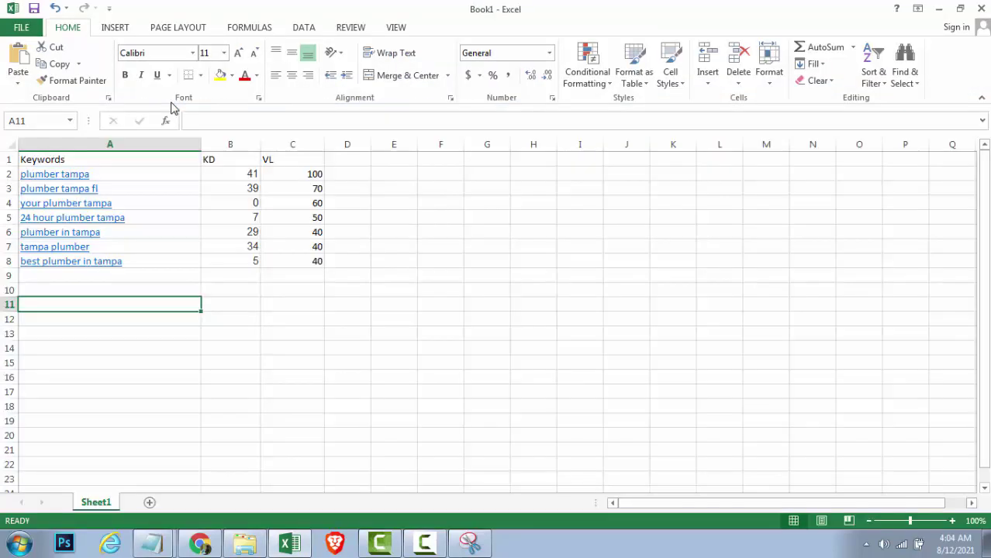
{"action": "left_click", "coordinate": [95, 502]}
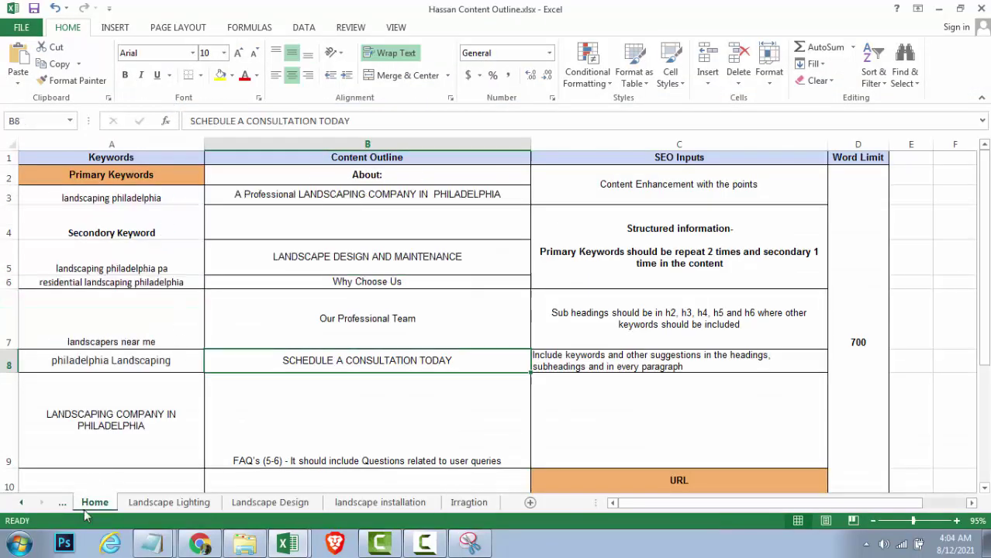
{"action": "left_click", "coordinate": [21, 503]}
{"action": "left_click", "coordinate": [90, 502]}
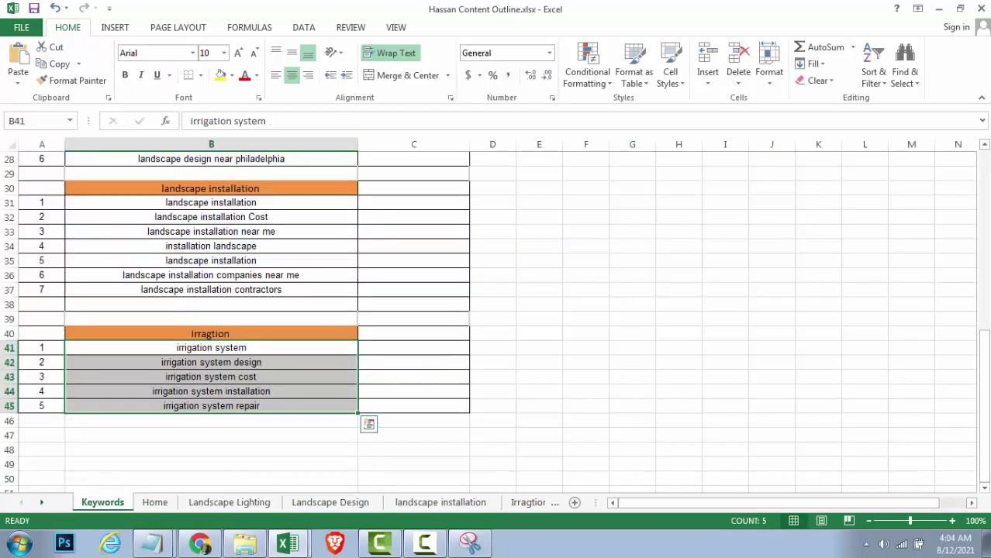
Review the Home Page keyword group, from "landscaping philadelphia" to "landscapers near me", on the Keywords sheet.
{"action": "scroll", "coordinate": [256, 350], "scroll_direction": "up", "scroll_amount": 8}
{"action": "left_click", "coordinate": [406, 214]}
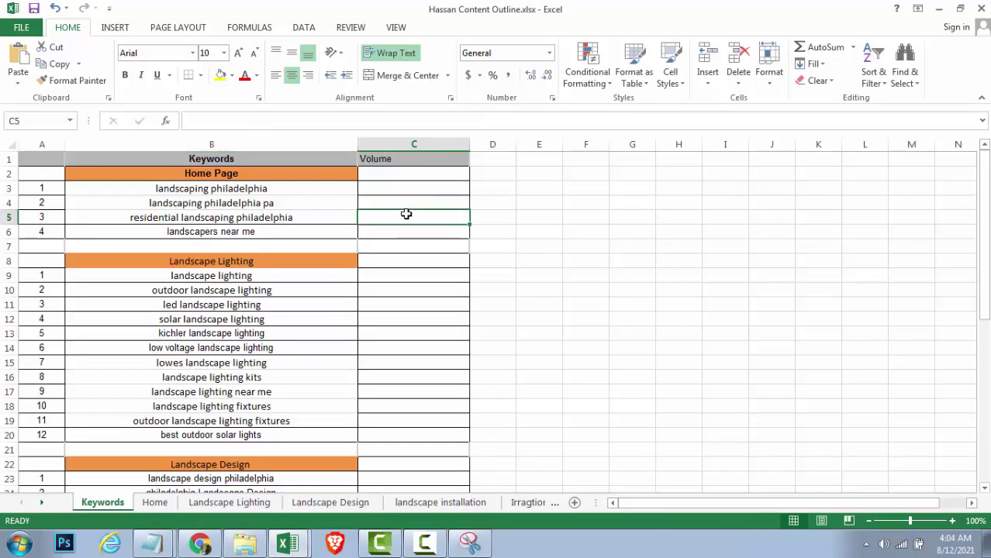
{"action": "left_click", "coordinate": [289, 175]}
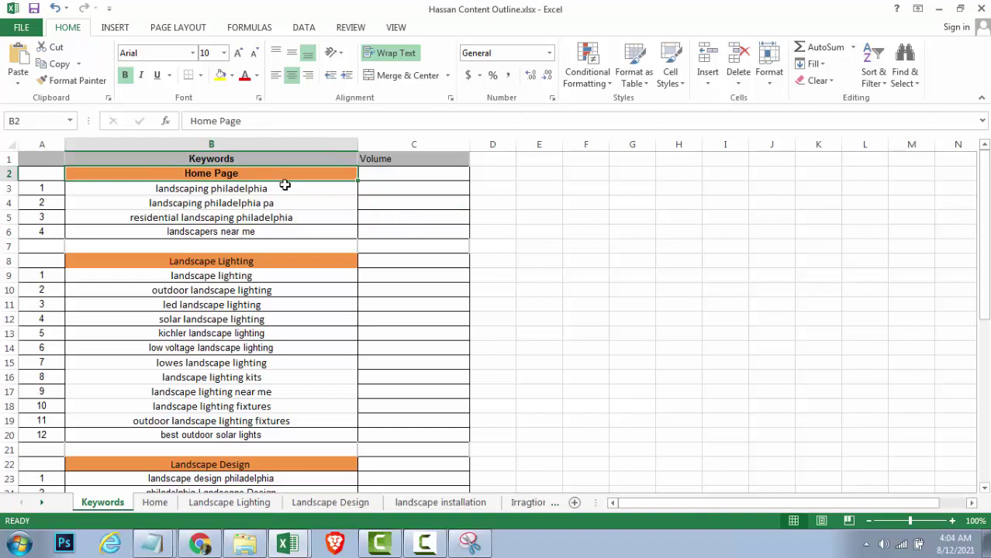
{"action": "left_click", "coordinate": [285, 187]}
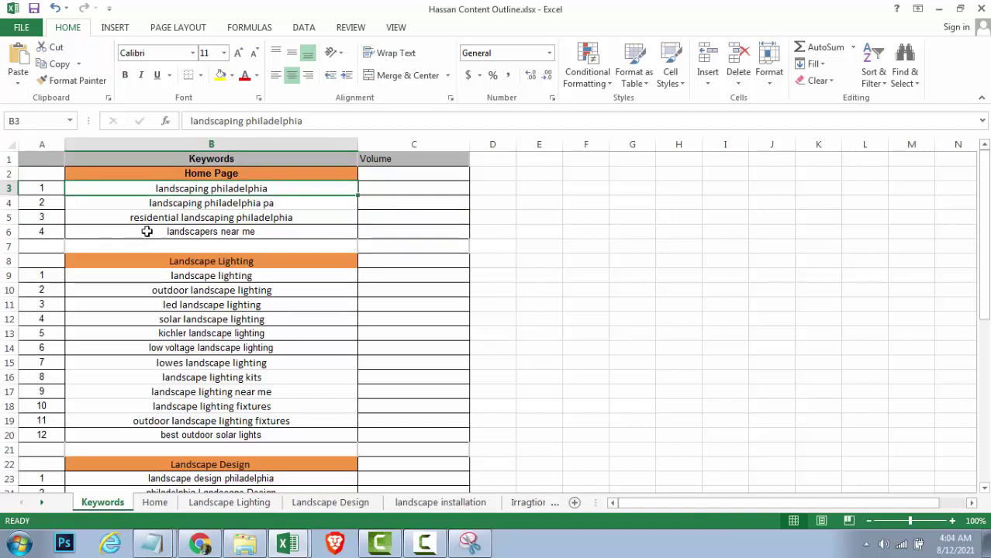
{"action": "left_click", "coordinate": [258, 233], "text": "shift"}
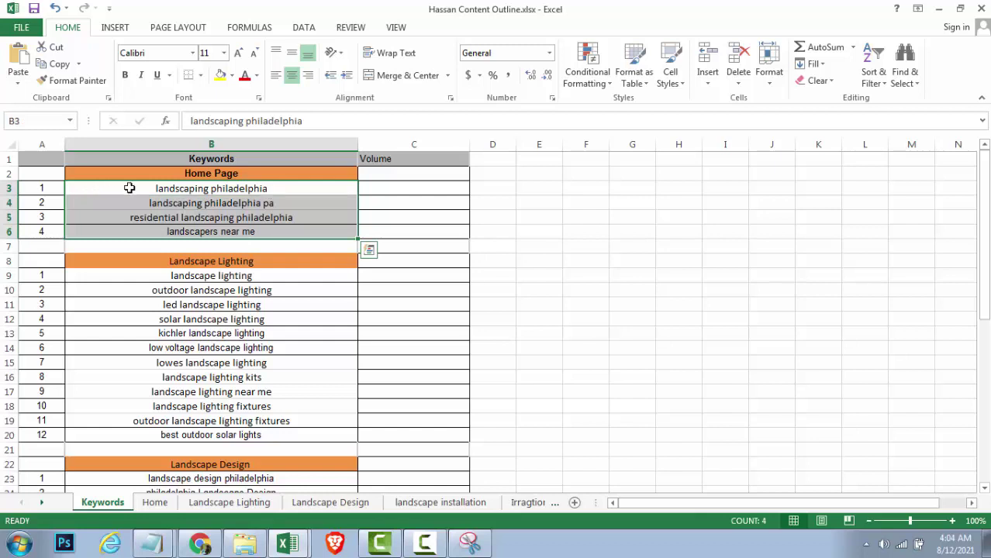
{"action": "left_click", "coordinate": [172, 190]}
{"action": "mouse_move", "coordinate": [258, 245]}
{"action": "left_mouse_down"}
{"action": "mouse_move", "coordinate": [268, 215]}
{"action": "mouse_move", "coordinate": [268, 228]}
{"action": "left_mouse_up"}
{"action": "left_click", "coordinate": [267, 229]}
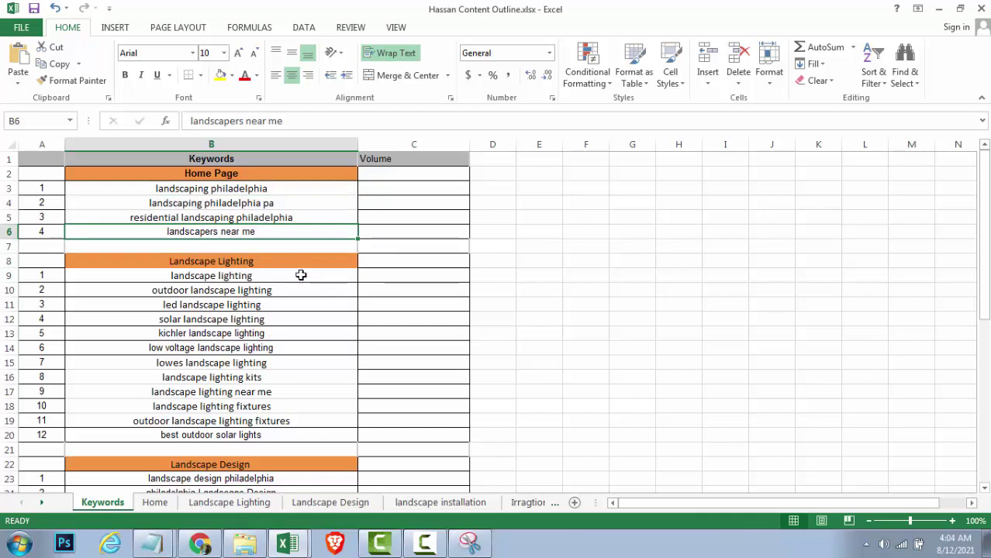
Review the Landscape Lighting, Landscape Design, landscape installation and Irragtion keyword groups further down the sheet.
{"action": "left_click_drag", "start_coordinate": [301, 275], "coordinate": [290, 435]}
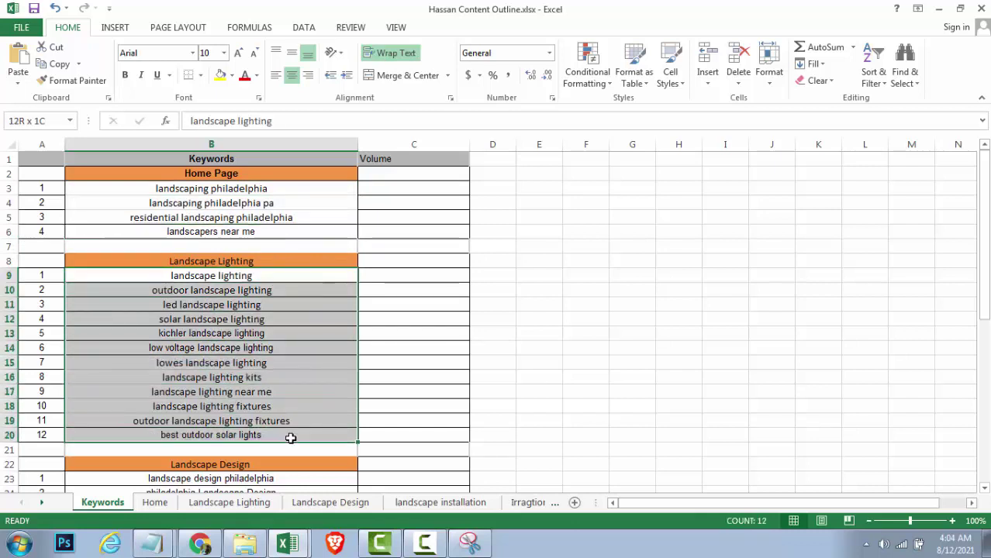
{"action": "scroll", "coordinate": [294, 284], "scroll_direction": "down", "scroll_amount": 4}
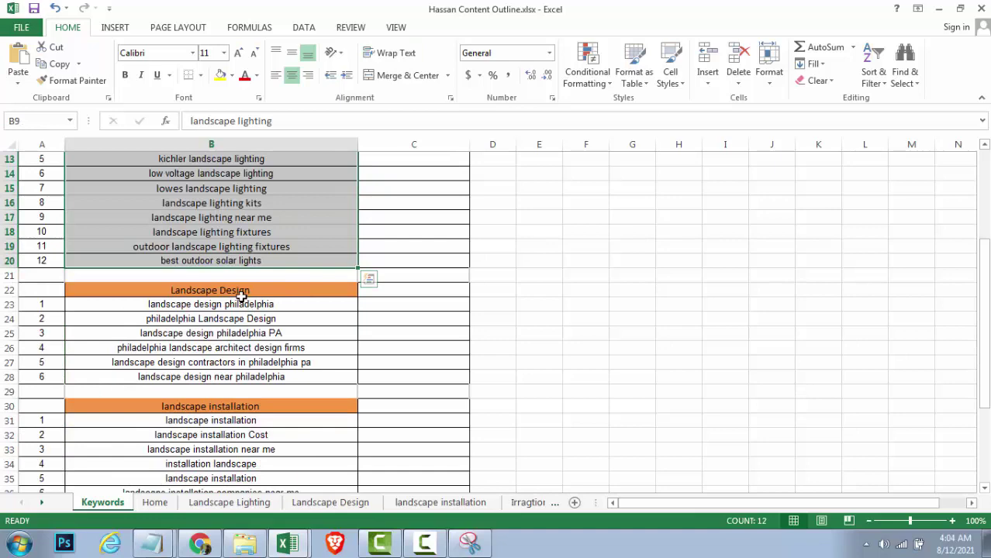
{"action": "left_click_drag", "start_coordinate": [242, 297], "coordinate": [225, 363]}
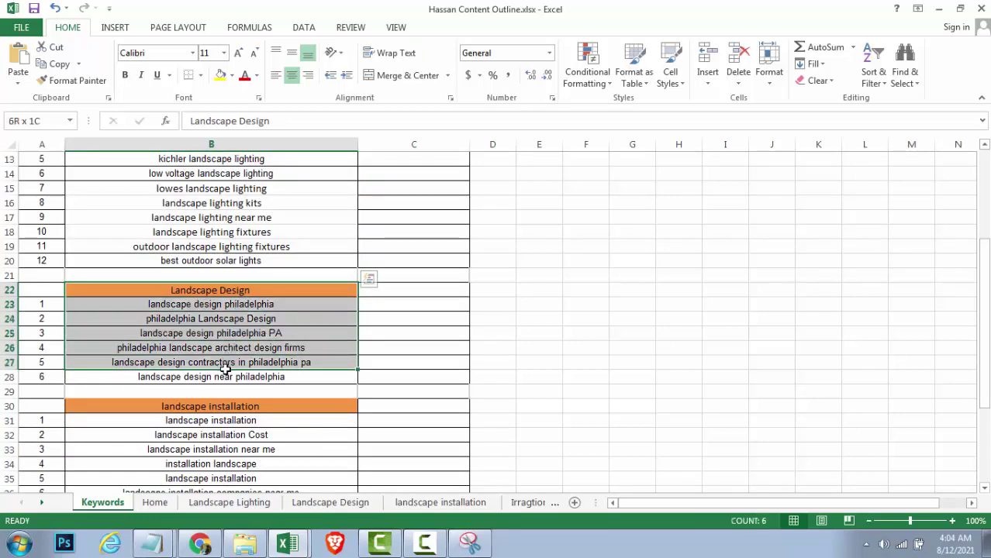
{"action": "scroll", "coordinate": [225, 370], "scroll_direction": "down", "scroll_amount": 3}
{"action": "left_click_drag", "start_coordinate": [225, 290], "coordinate": [223, 376]}
{"action": "scroll", "coordinate": [221, 410], "scroll_direction": "down", "scroll_amount": 6}
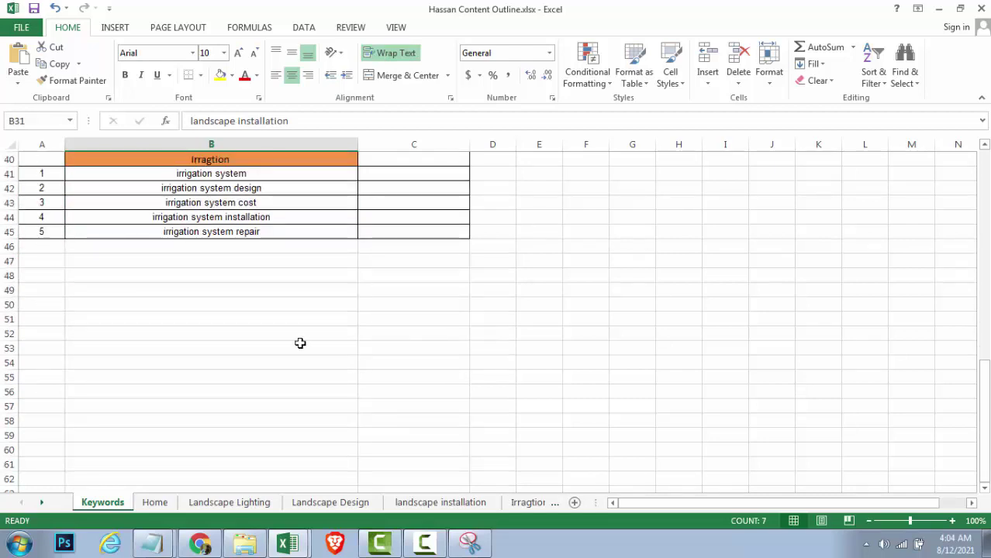
{"action": "scroll", "coordinate": [280, 358], "scroll_direction": "up", "scroll_amount": 13}
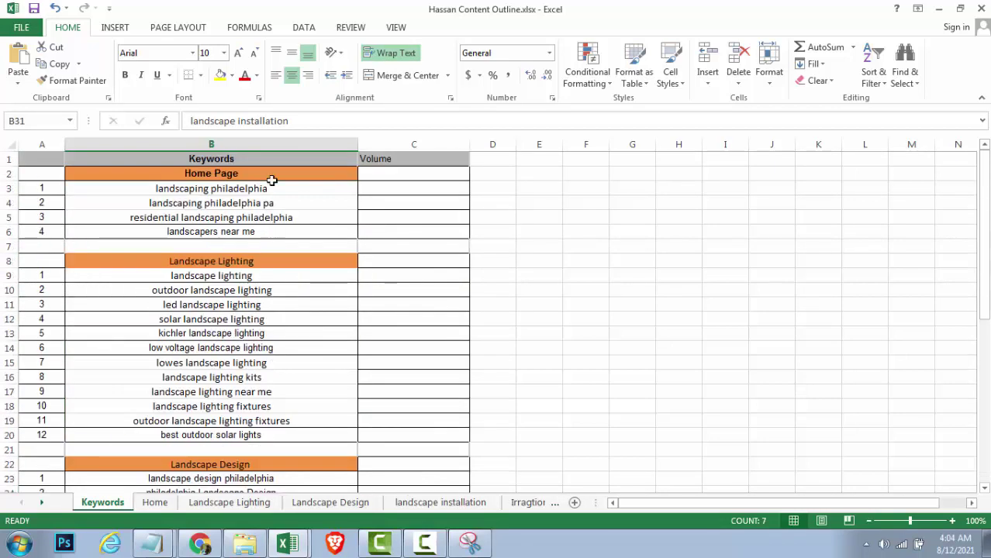
Look through the content outlines on the Landscape Lighting, Landscape Design, landscape installation and Irragtion sheets.
{"action": "left_click", "coordinate": [272, 178]}
{"action": "scroll", "coordinate": [407, 221], "scroll_direction": "down", "scroll_amount": 2}
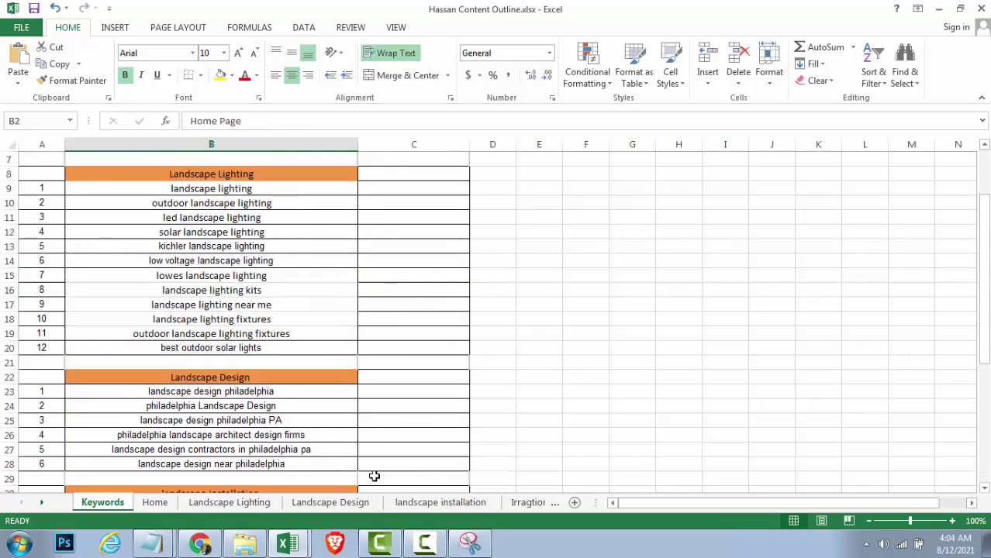
{"action": "left_click", "coordinate": [229, 502]}
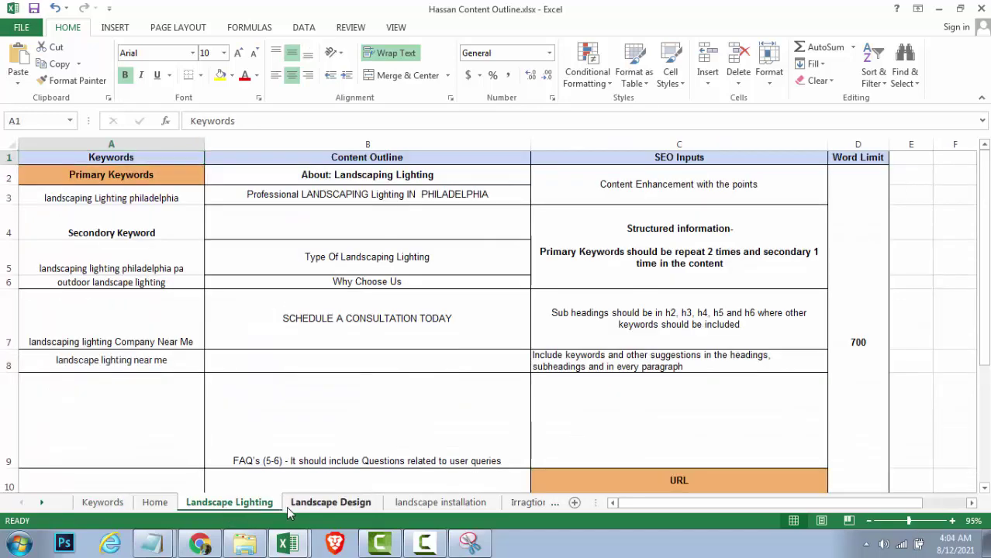
{"action": "left_click", "coordinate": [330, 502]}
{"action": "left_click", "coordinate": [440, 502]}
{"action": "left_click", "coordinate": [527, 503]}
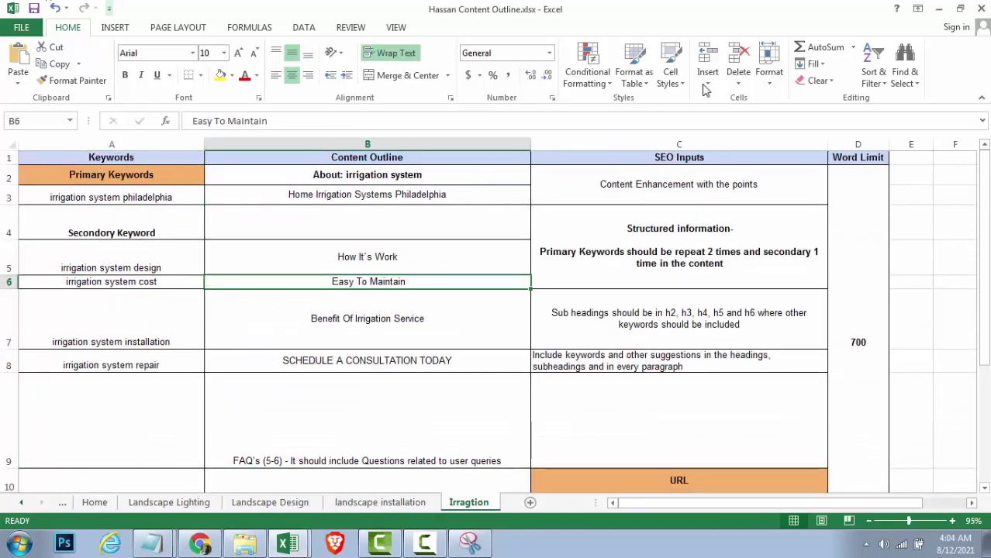
View the Home sheet's content outline and return to the Home Page group on the Keywords sheet.
{"action": "left_click", "coordinate": [94, 502]}
{"action": "left_click", "coordinate": [21, 502]}
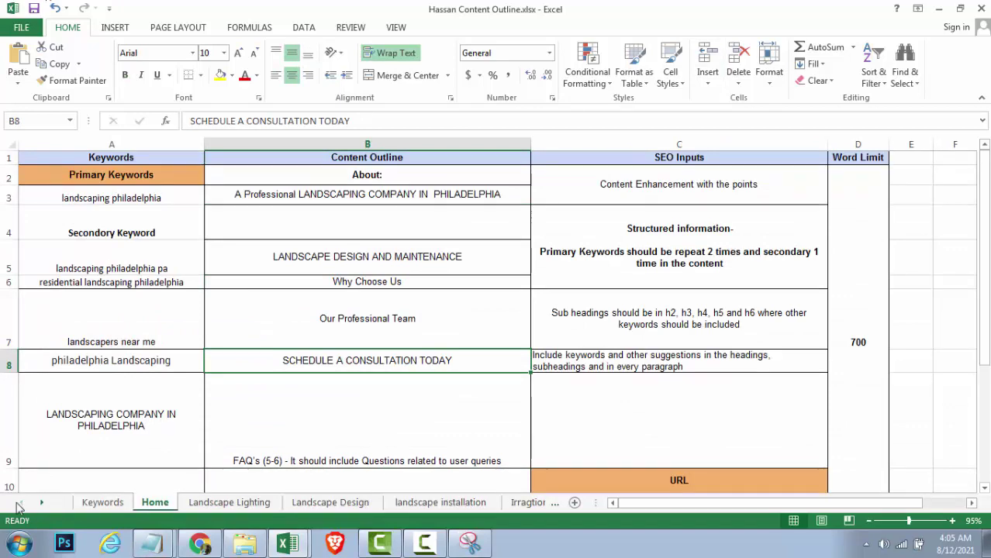
{"action": "left_click", "coordinate": [103, 503]}
{"action": "scroll", "coordinate": [371, 298], "scroll_direction": "up", "scroll_amount": 2}
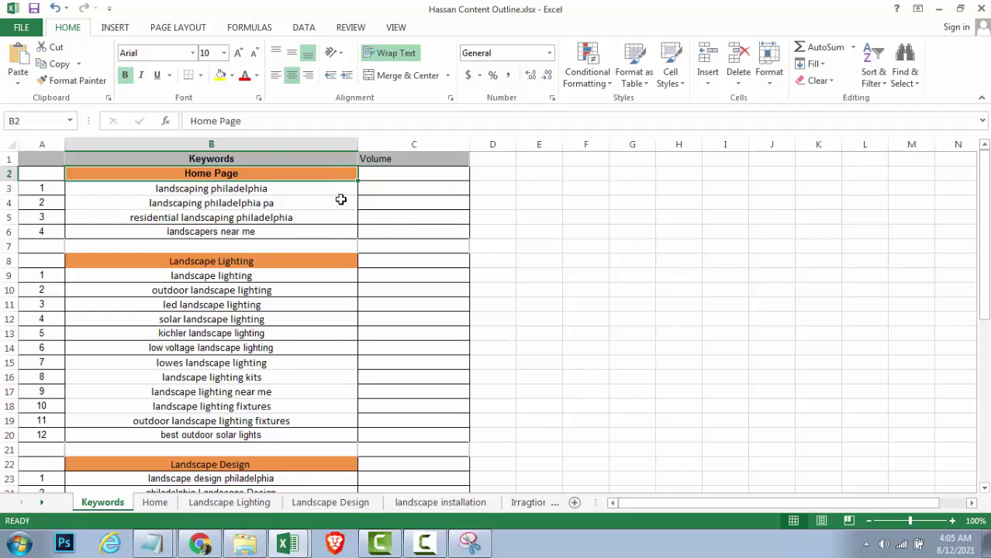
Skim the remaining keyword groups on the Keywords sheet, close the content outline workbook and switch to Chrome.
{"action": "scroll", "coordinate": [272, 200], "scroll_direction": "down", "scroll_amount": 3}
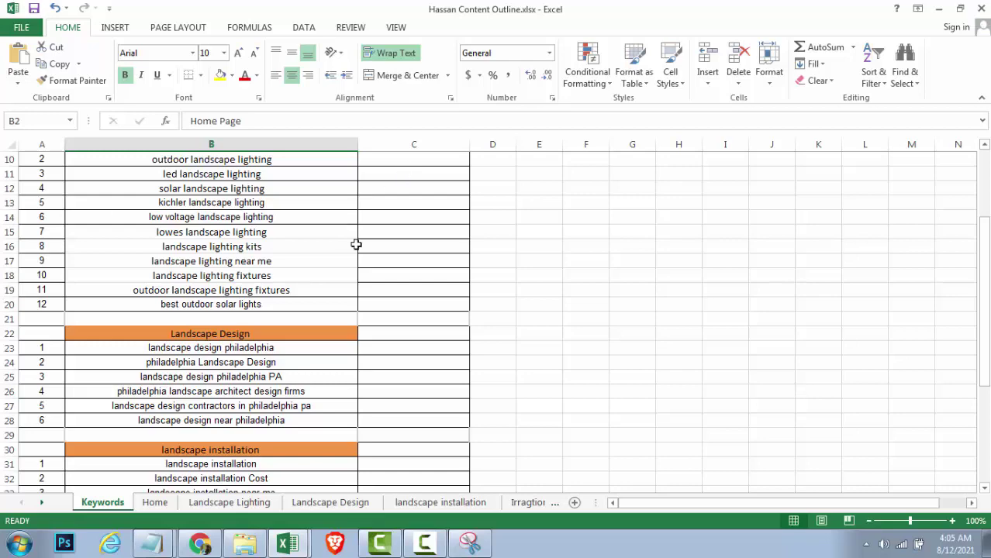
{"action": "scroll", "coordinate": [364, 241], "scroll_direction": "up", "scroll_amount": 1}
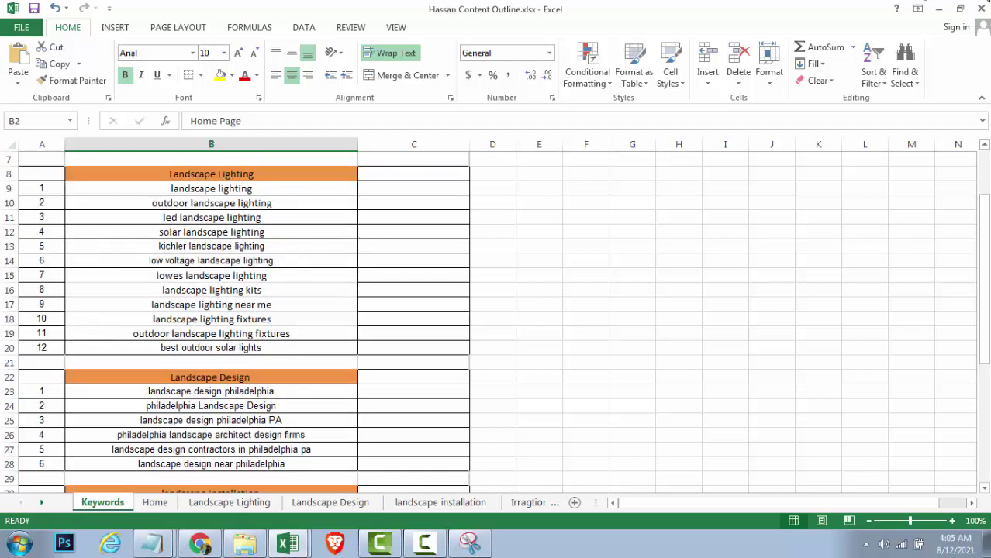
{"action": "left_click", "coordinate": [985, 8]}
{"action": "key", "text": "alt"}
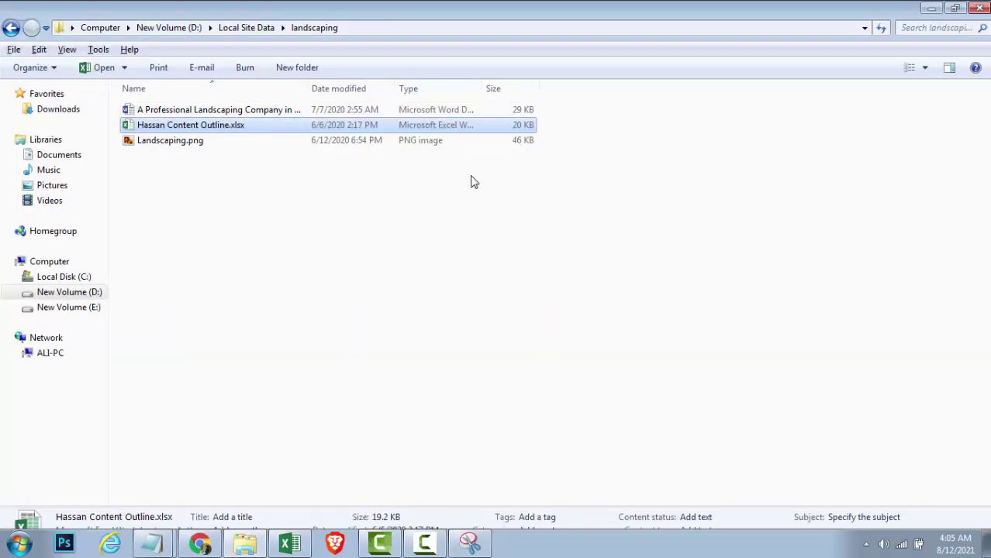
{"action": "key", "text": "alt+Tab"}
{"action": "key", "text": "Tab"}
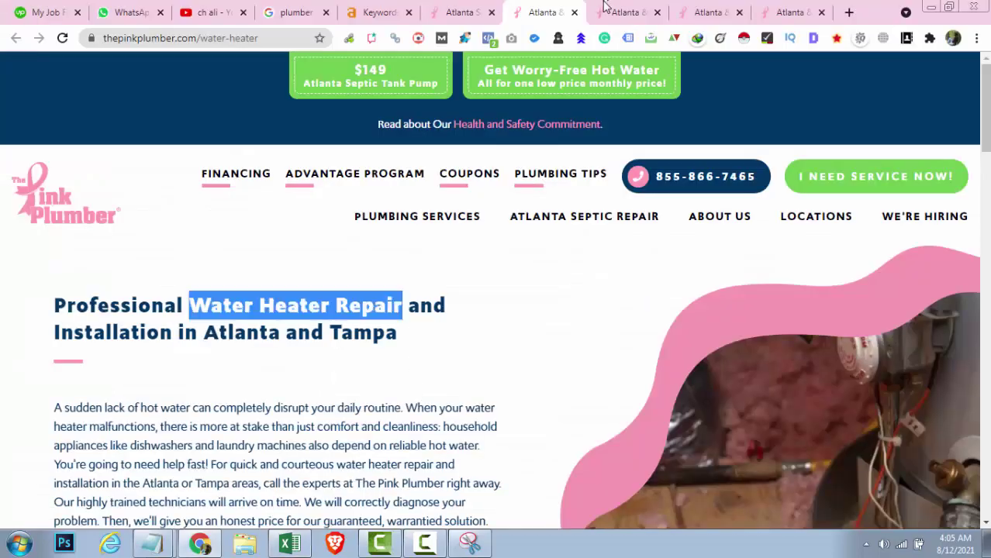
Close all the open Pink Plumber website pages in the browser.
{"action": "left_click", "coordinate": [574, 11]}
{"action": "left_click", "coordinate": [575, 12]}
{"action": "left_click", "coordinate": [574, 12]}
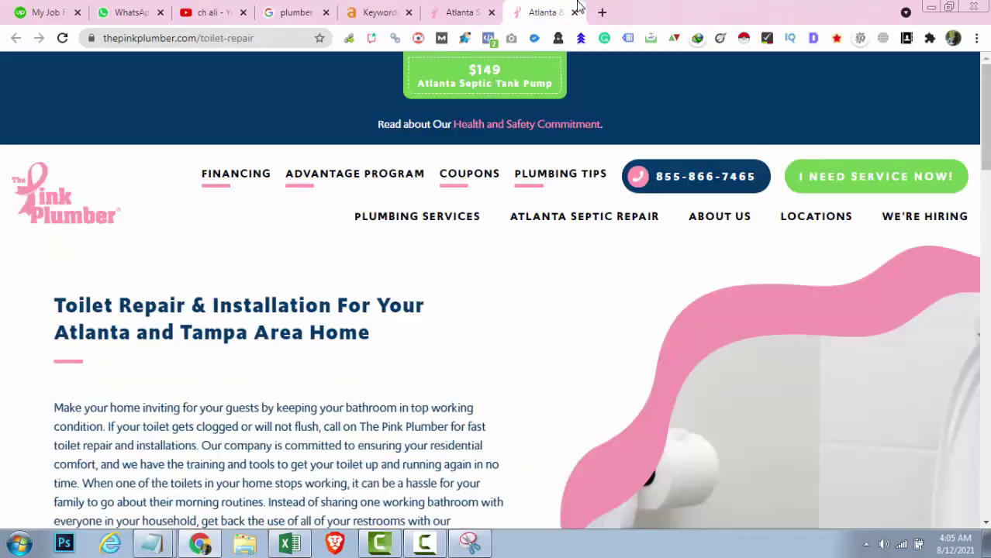
{"action": "left_click", "coordinate": [575, 12]}
{"action": "left_click", "coordinate": [574, 12]}
Search Google for "google keywords planeer", open the Google Ads Keyword Planner result separately and close the search results.
{"action": "key", "text": "ctrl+t"}
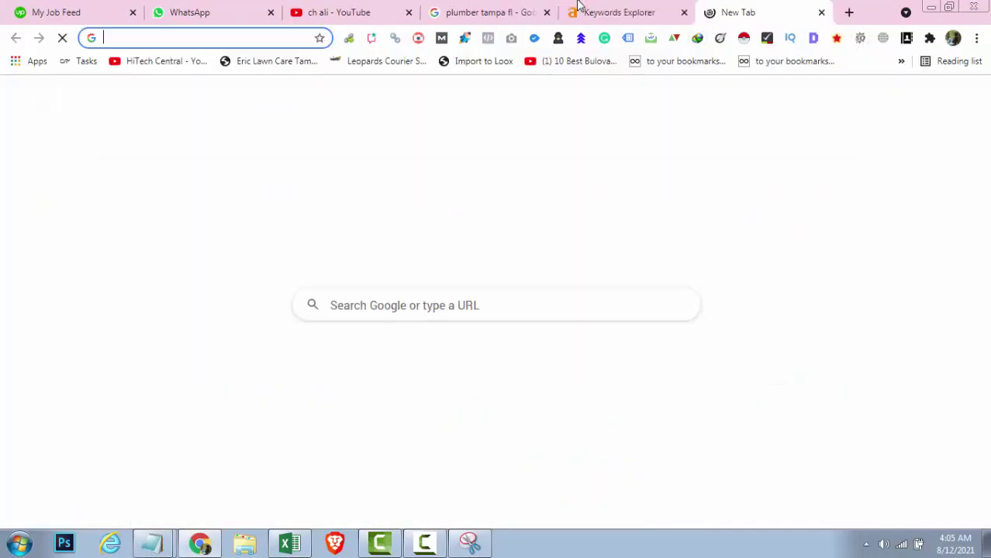
{"action": "type", "text": "google keywor"}
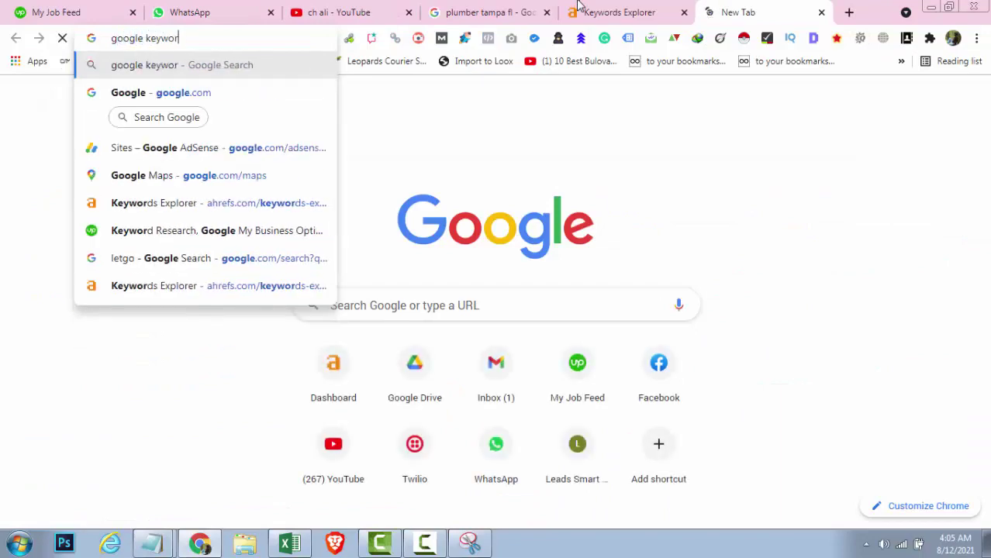
{"action": "type", "text": "ds planeer"}
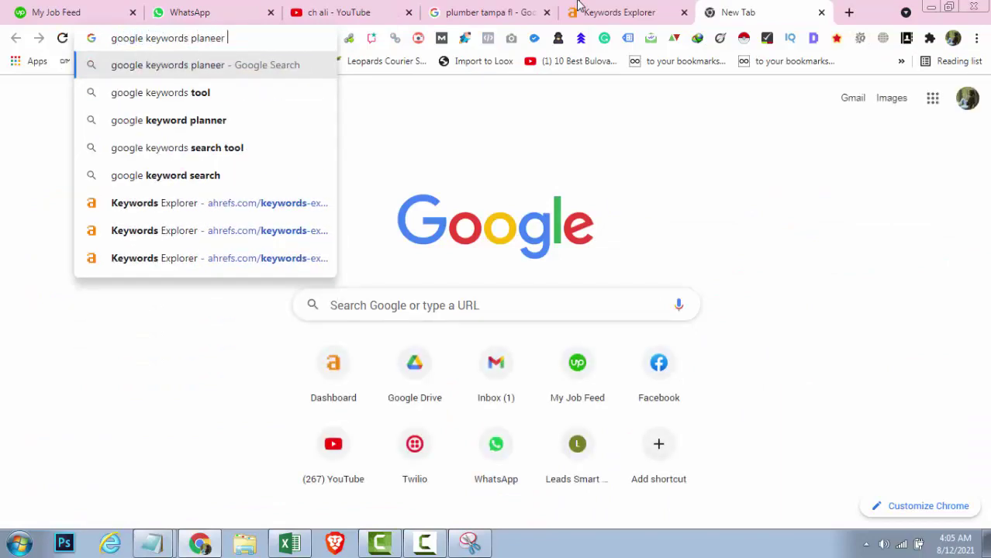
{"action": "key", "text": "Return"}
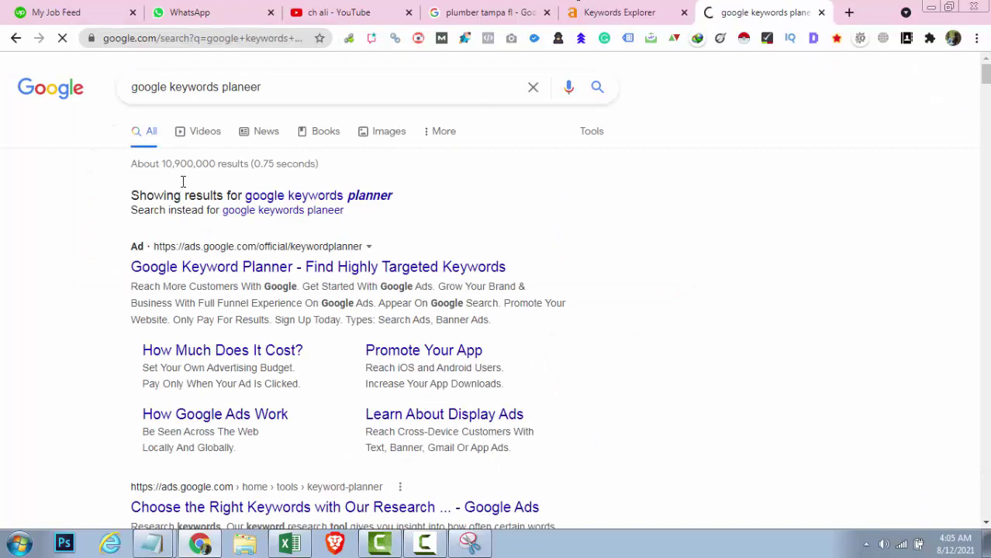
{"action": "scroll", "coordinate": [267, 310], "scroll_direction": "down", "scroll_amount": 1}
{"action": "middle_click", "coordinate": [367, 431]}
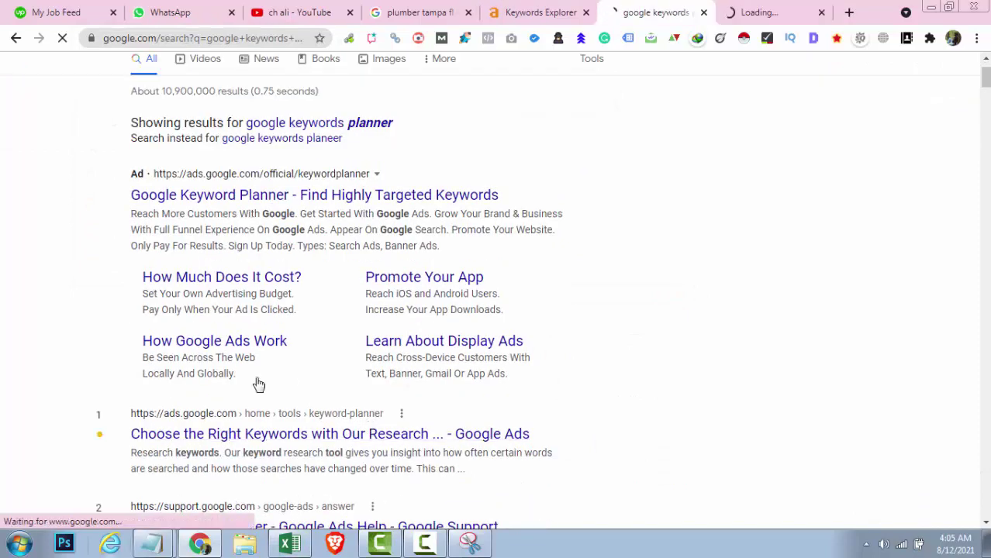
{"action": "key", "text": "ctrl+w"}
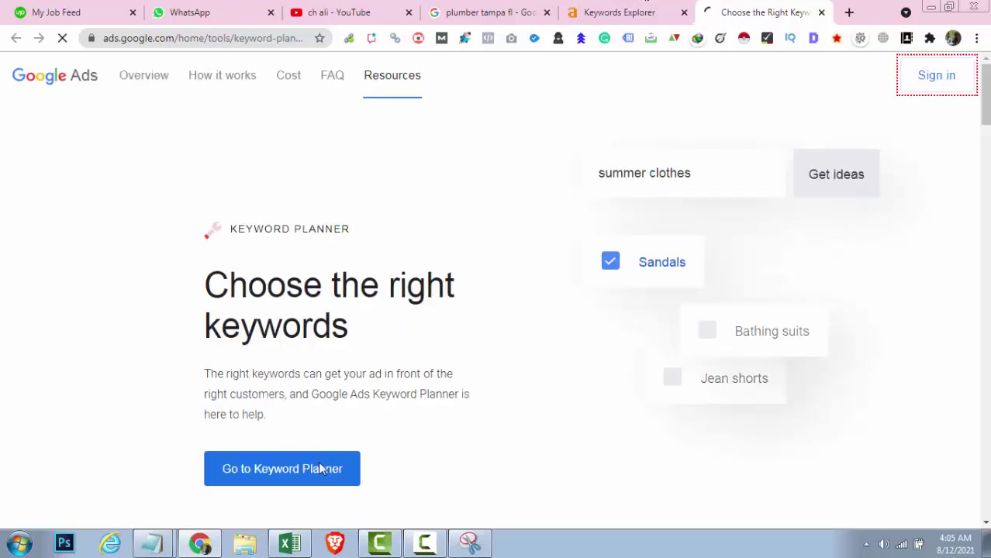
Launch Keyword Planner from its Google Ads introduction page and close that introduction page.
{"action": "left_click", "coordinate": [317, 472]}
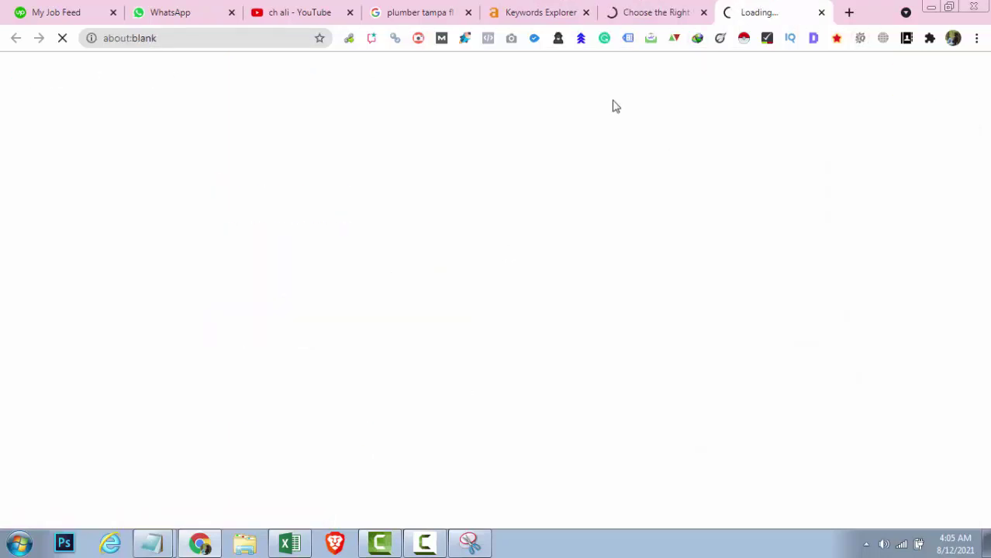
{"action": "left_click", "coordinate": [681, 8]}
{"action": "left_click", "coordinate": [704, 12]}
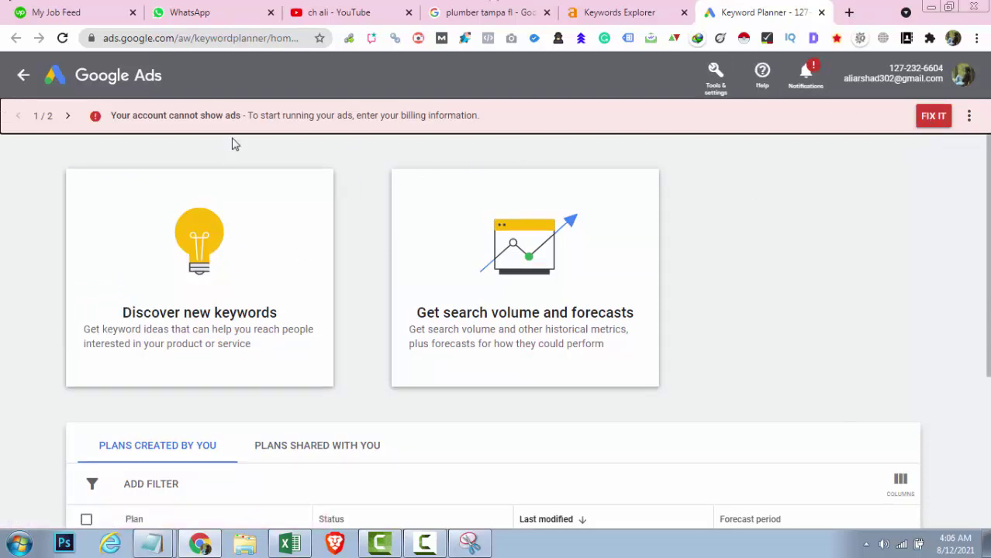
Start discovering new keywords and remove Pakistan from the targeted locations.
{"action": "left_click", "coordinate": [132, 320]}
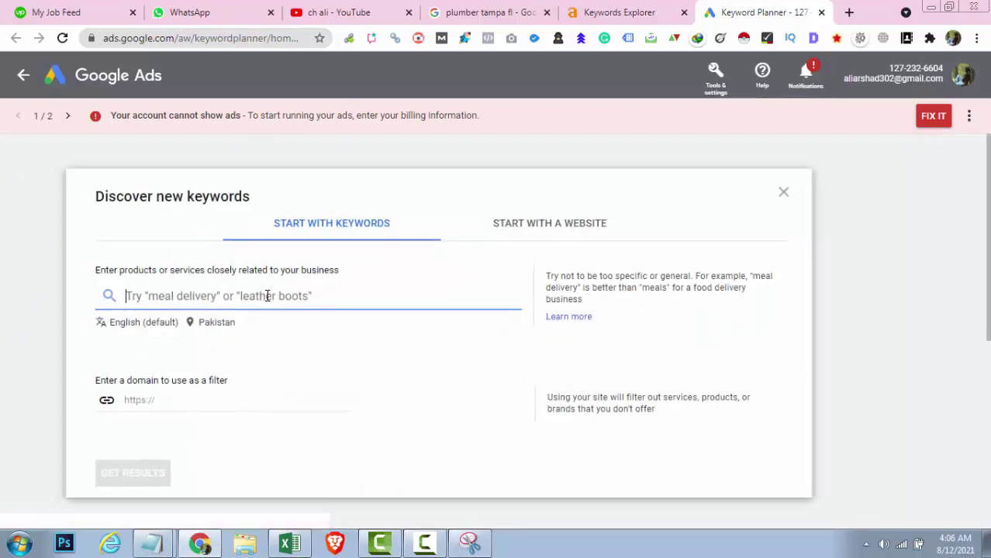
{"action": "left_click", "coordinate": [227, 332]}
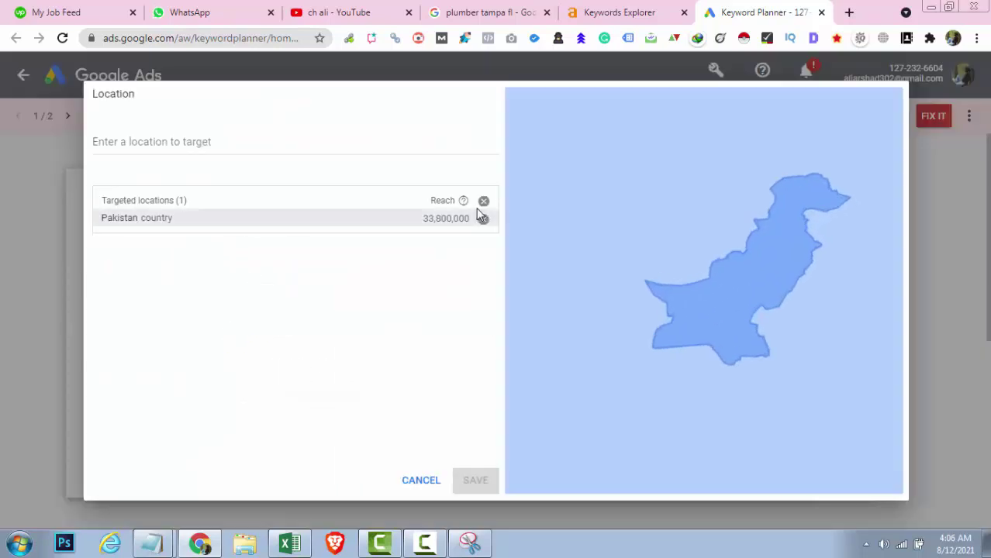
{"action": "left_click", "coordinate": [484, 218]}
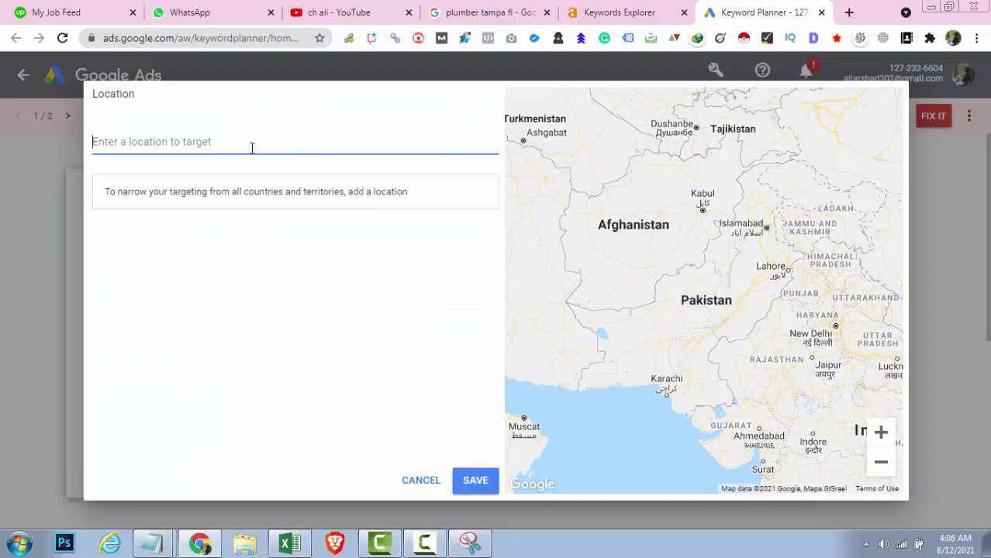
Add the United States as a targeted location.
{"action": "type", "text": "State"}
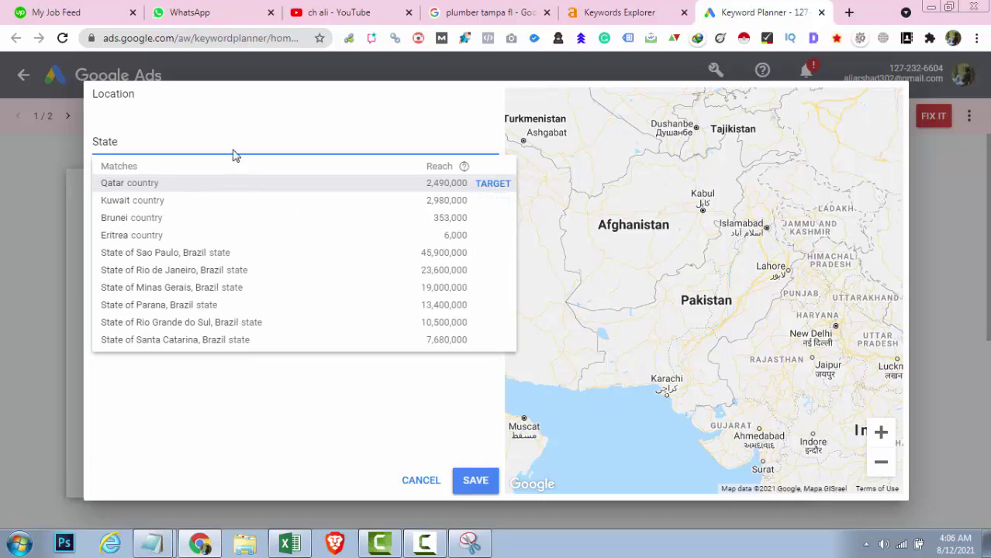
{"action": "type", "text": "U"}
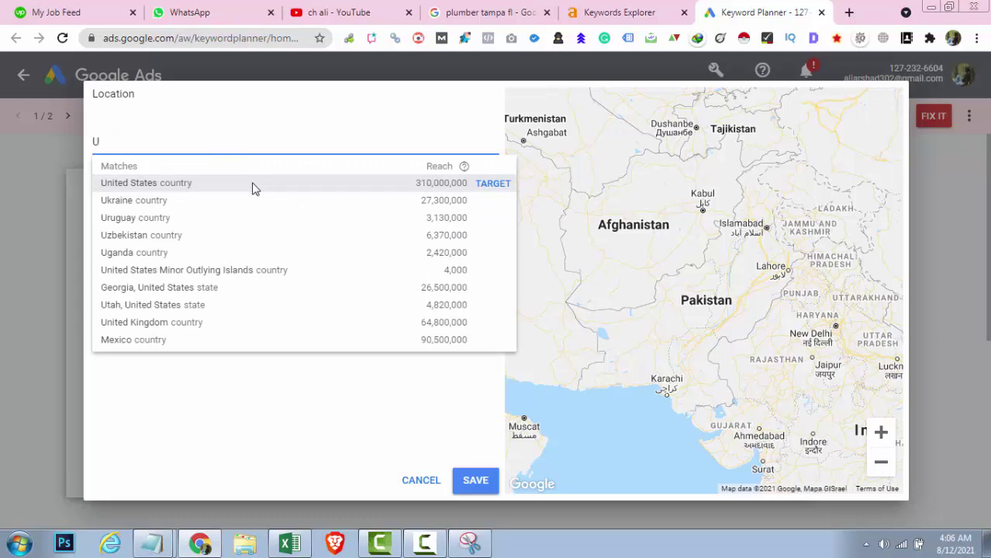
{"action": "left_click", "coordinate": [490, 184]}
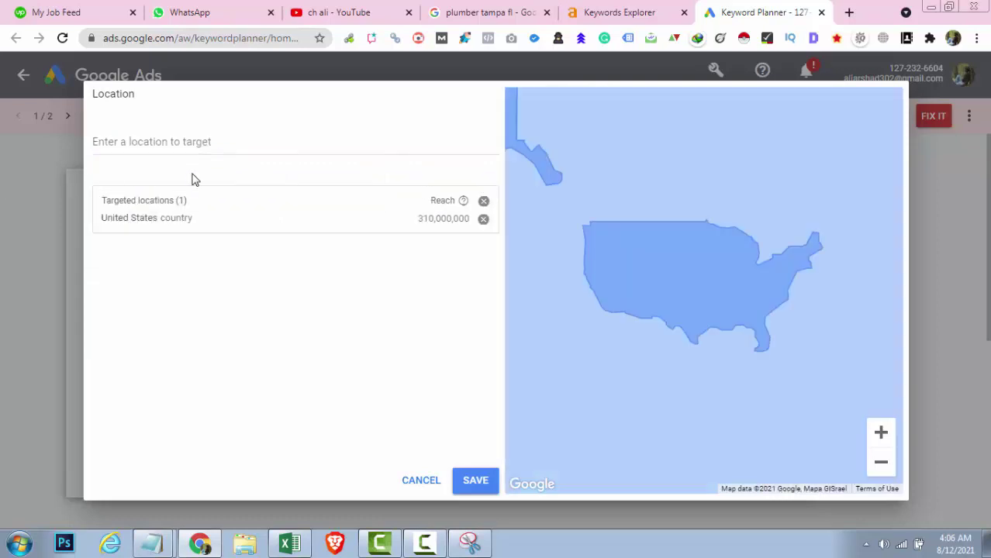
Look up Pakistan's regions and cities in the location search without targeting any of them.
{"action": "left_click", "coordinate": [219, 139]}
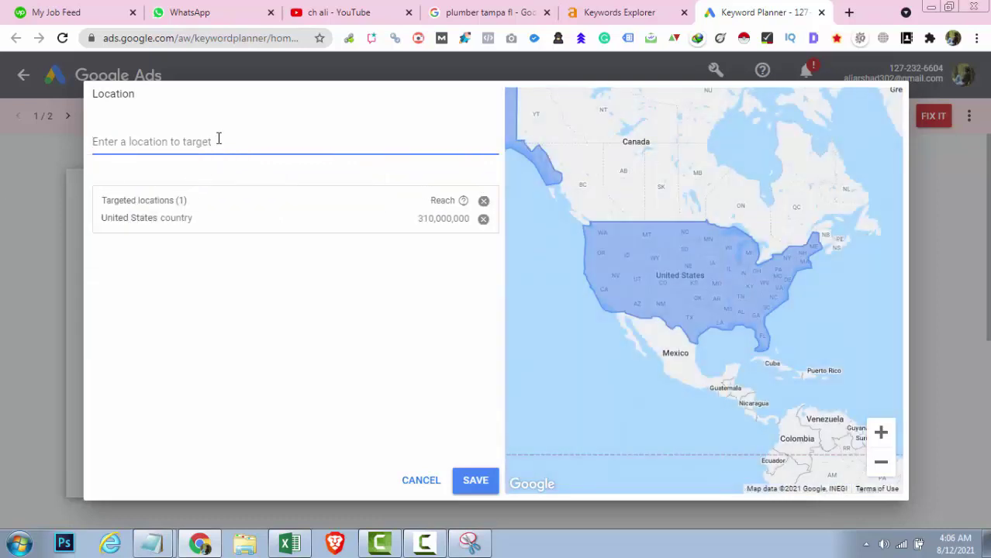
{"action": "type", "text": "Paaki"}
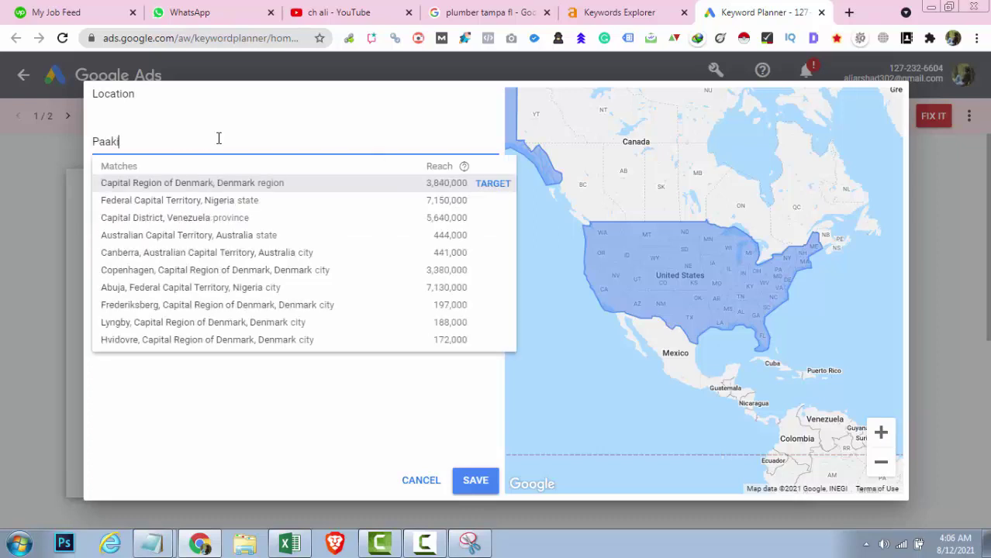
{"action": "key", "text": "BackSpace"}
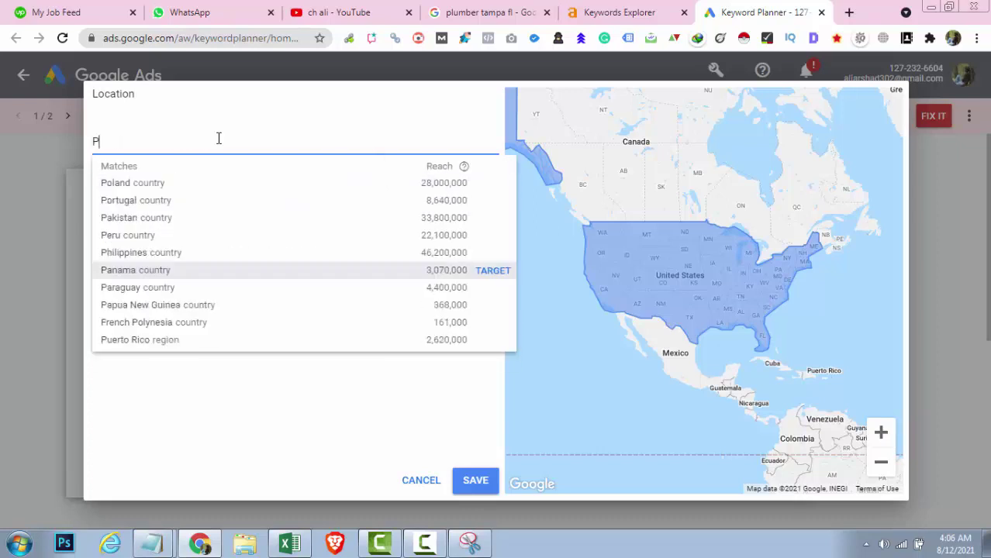
{"action": "type", "text": "istani"}
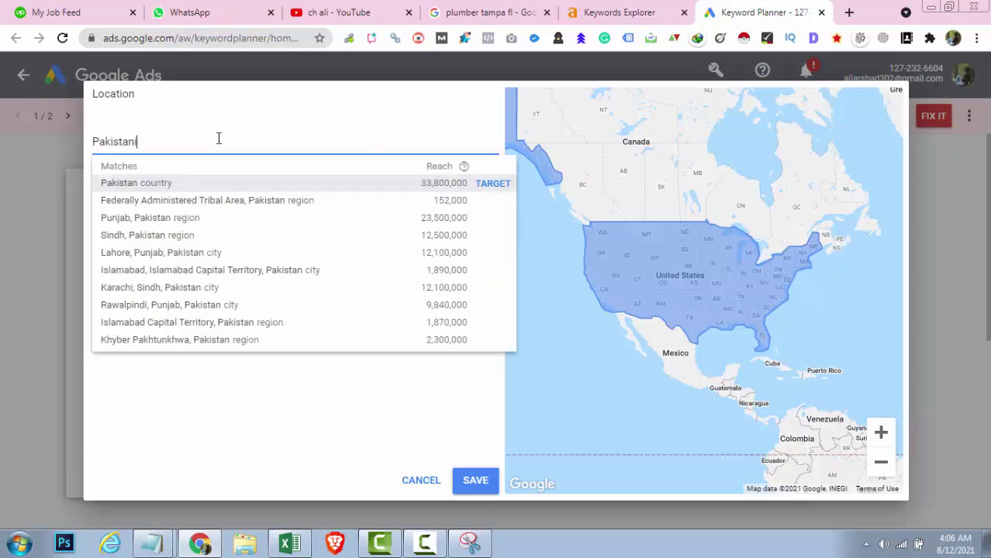
{"action": "left_click", "coordinate": [179, 403]}
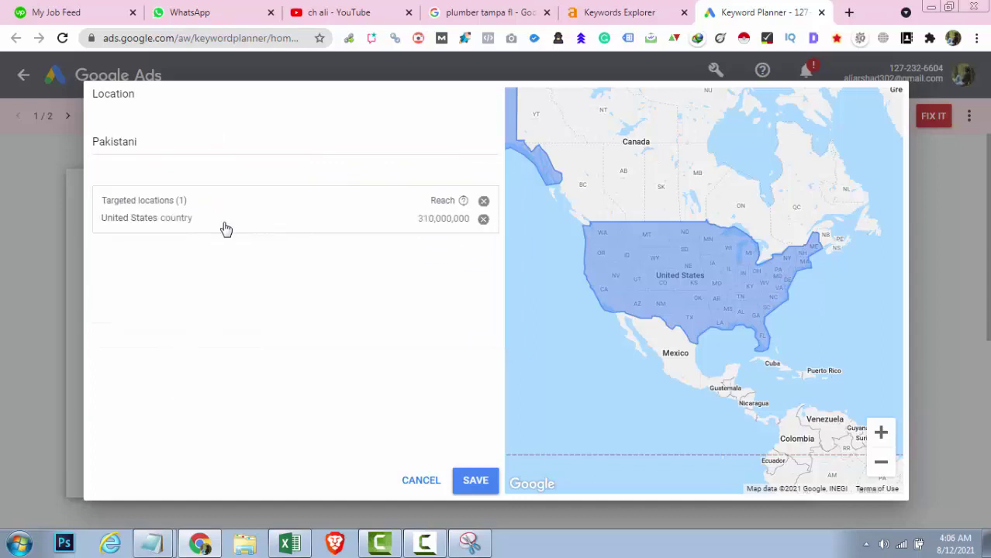
Target the city of Tampa, Florida, United States, remove the United States country target and save the location.
{"action": "left_click", "coordinate": [217, 140]}
{"action": "double_click", "coordinate": [195, 143]}
{"action": "type", "text": "tampa"}
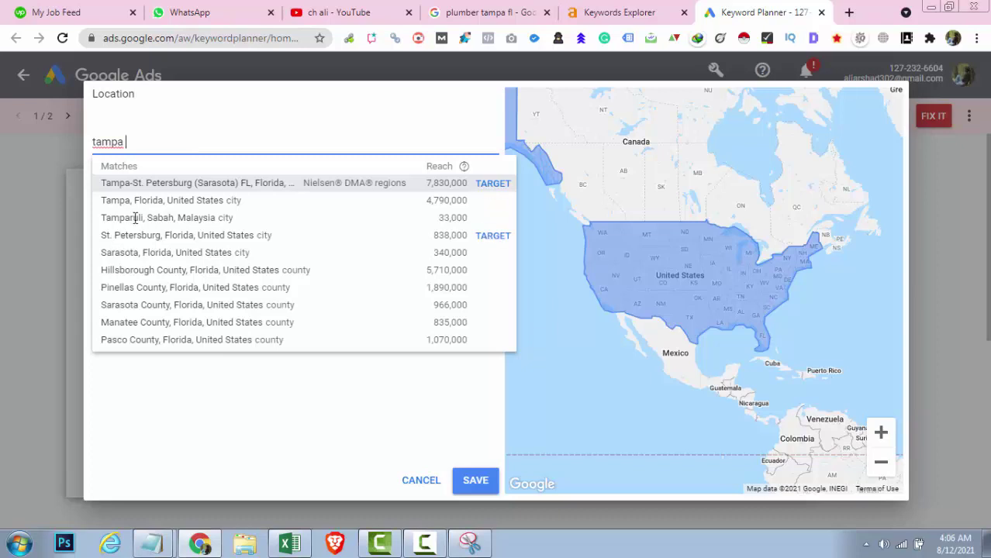
{"action": "left_click", "coordinate": [493, 201]}
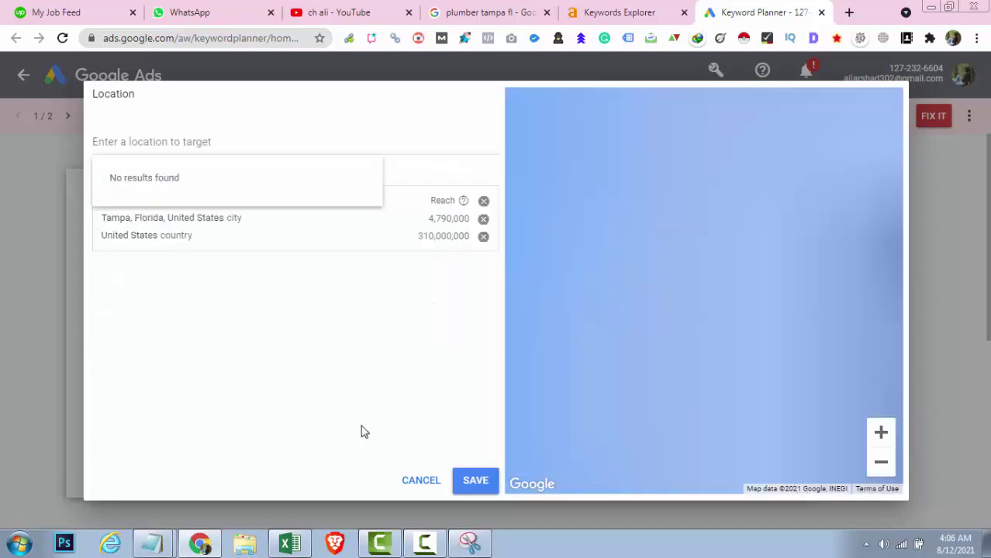
{"action": "left_click", "coordinate": [483, 236]}
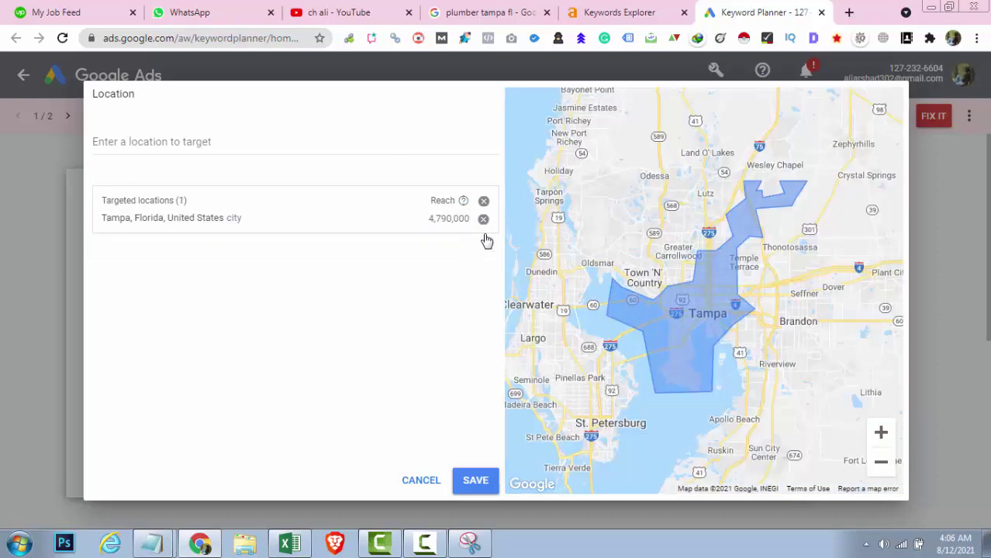
{"action": "left_click", "coordinate": [470, 481]}
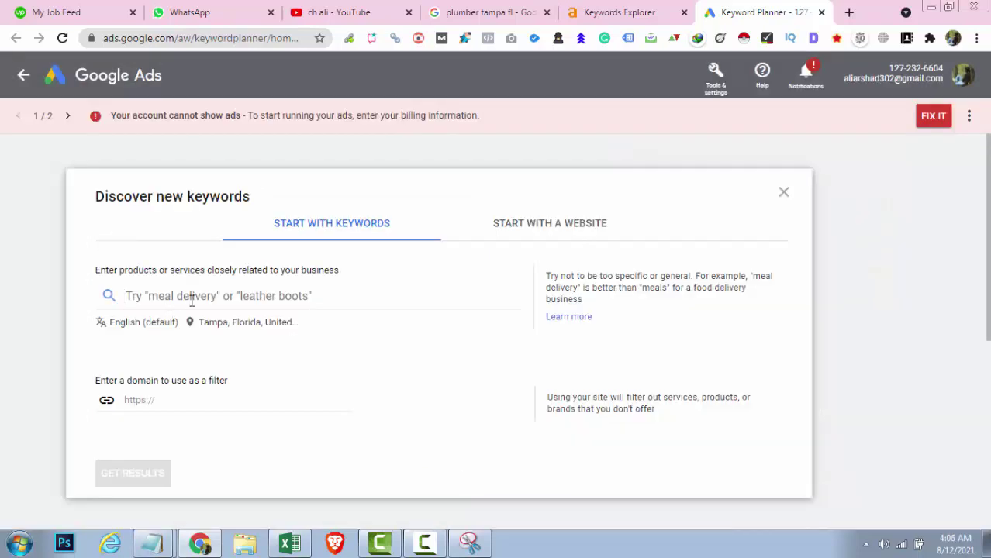
Get keyword ideas for "Plumber" and look over the resulting list.
{"action": "type", "text": "T"}
{"action": "key", "text": "BackSpace"}
{"action": "type", "text": "T"}
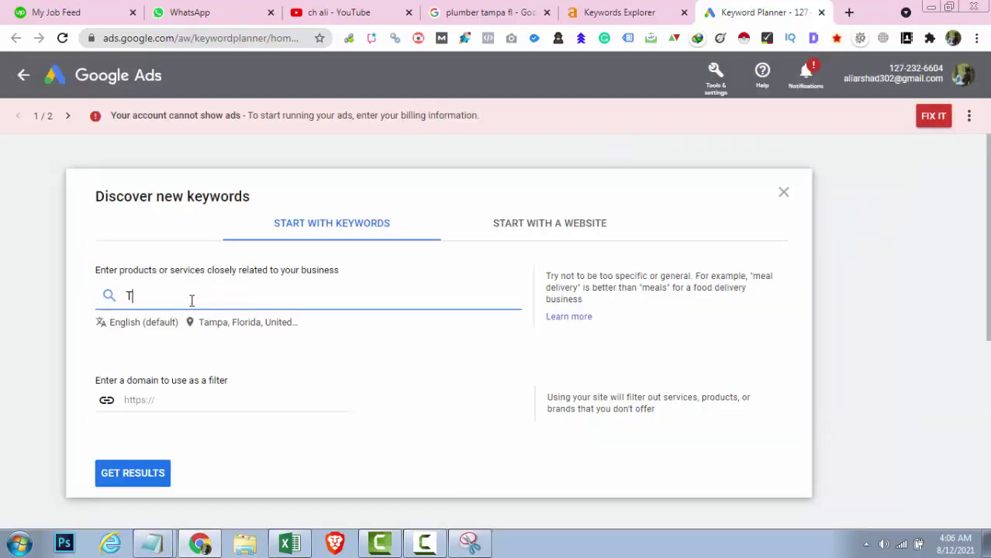
{"action": "key", "text": "BackSpace"}
{"action": "type", "text": "Plumber"}
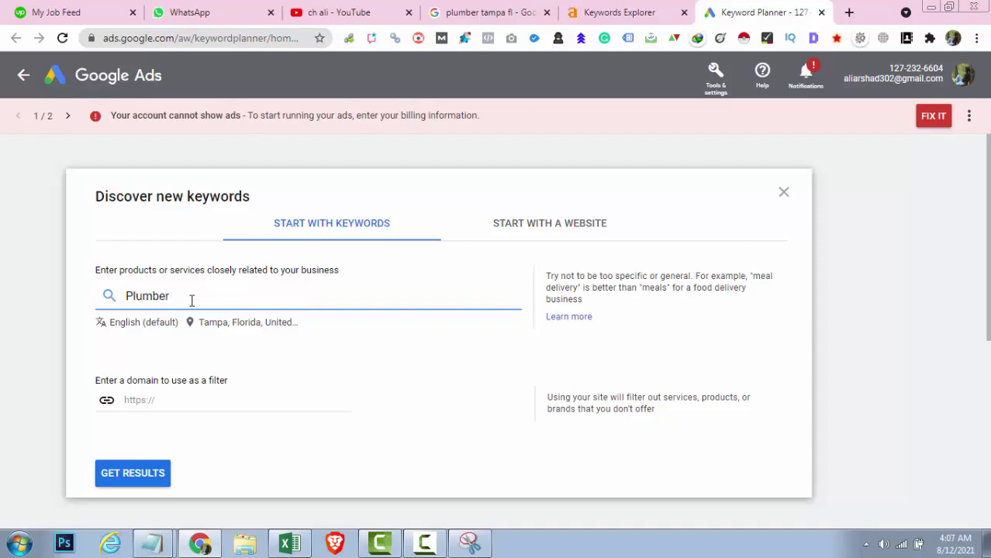
{"action": "key", "text": "Return"}
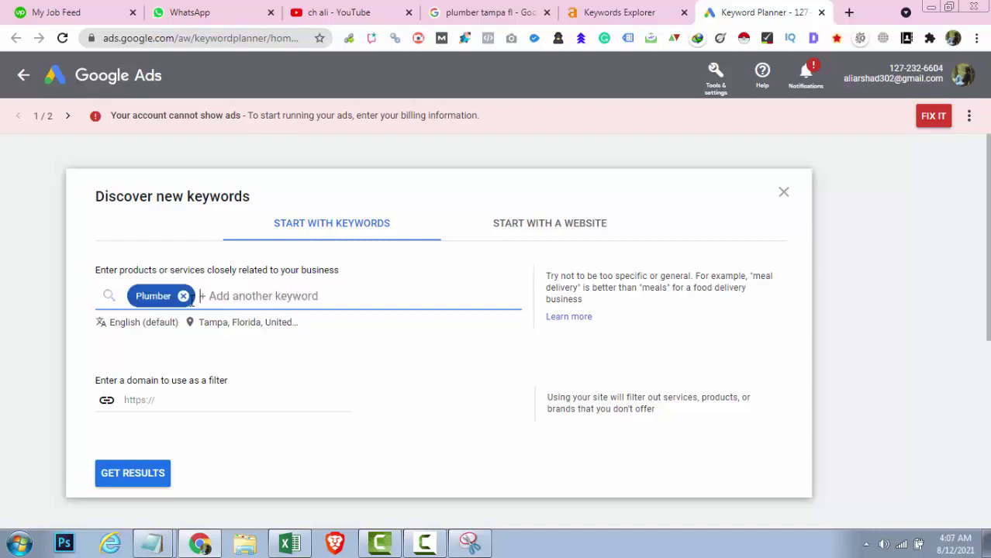
{"action": "left_click", "coordinate": [149, 476]}
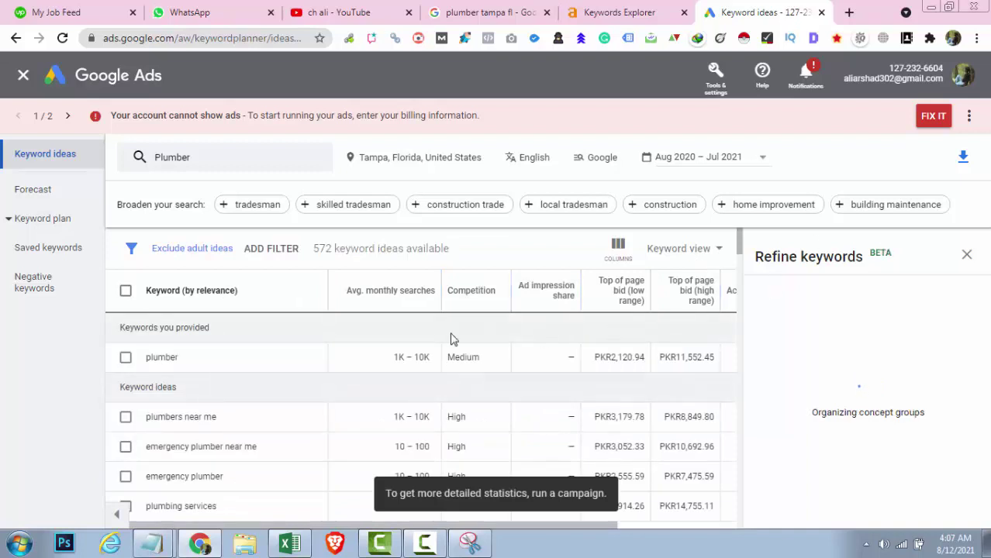
{"action": "scroll", "coordinate": [206, 432], "scroll_direction": "down", "scroll_amount": 1}
{"action": "scroll", "coordinate": [218, 374], "scroll_direction": "up", "scroll_amount": 1}
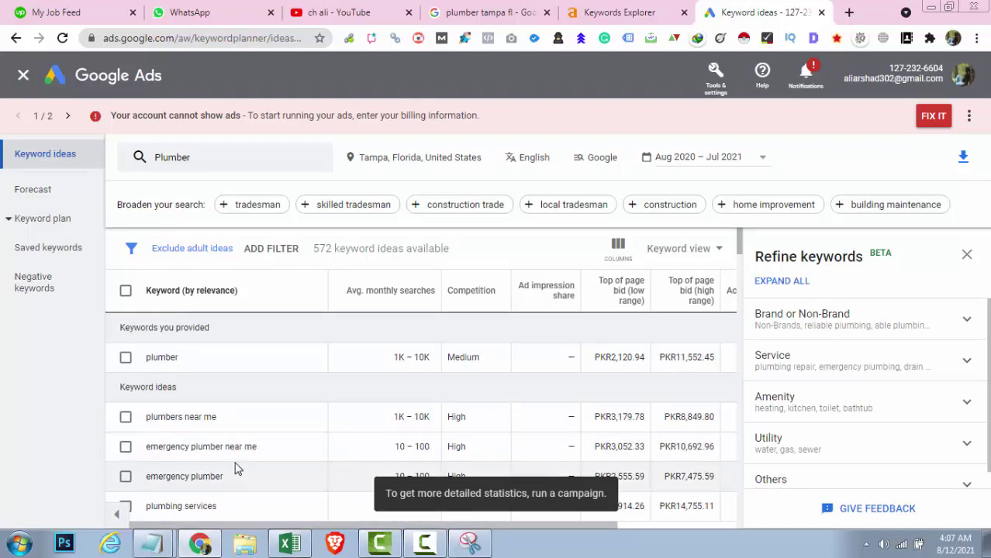
Switch to Ahrefs Keywords Explorer, search for "plumber" and open the full list of matching terms.
{"action": "left_click", "coordinate": [581, 11]}
{"action": "scroll", "coordinate": [304, 361], "scroll_direction": "up", "scroll_amount": 4}
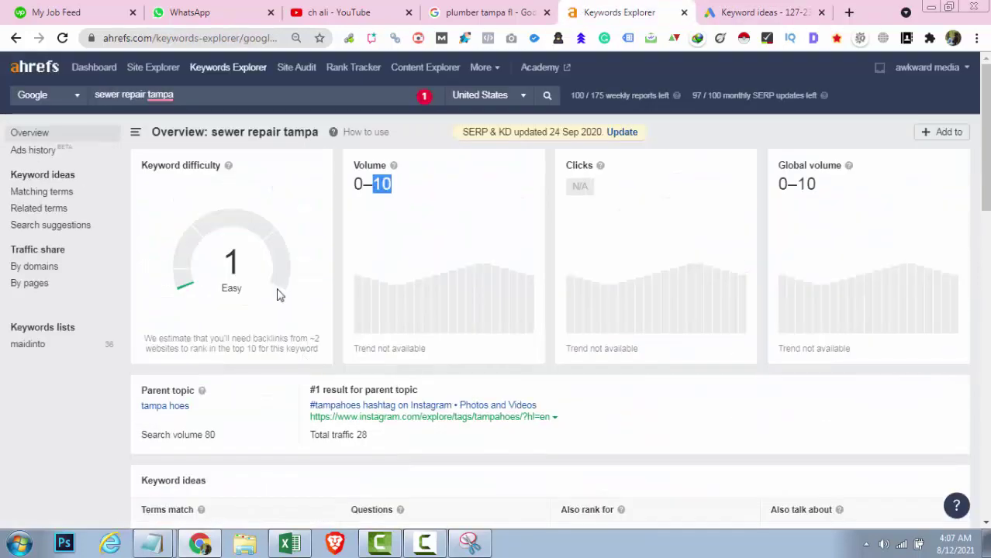
{"action": "left_click", "coordinate": [186, 94]}
{"action": "key", "text": "ctrl+BackSpace"}
{"action": "key", "text": "ctrl+BackSpace"}
{"action": "key", "text": "BackSpace"}
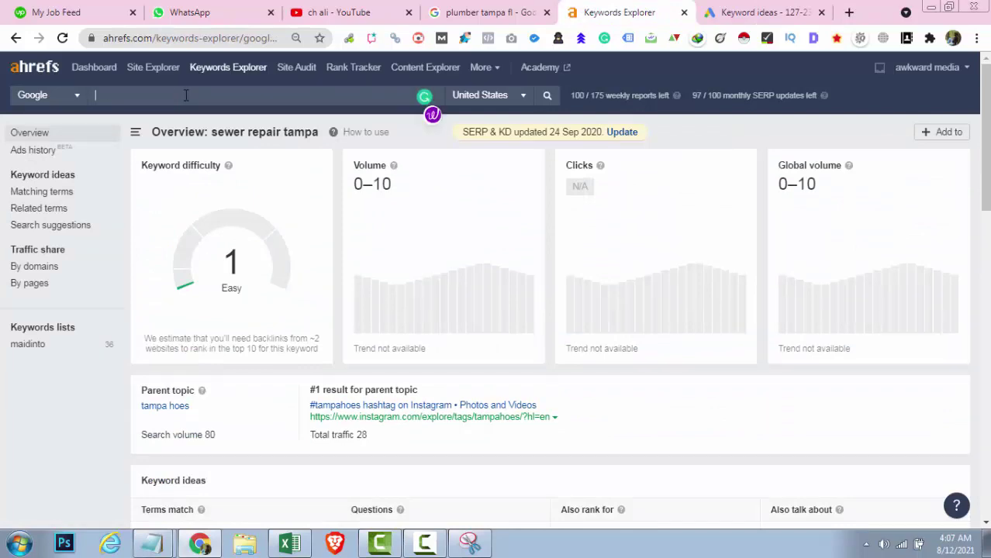
{"action": "type", "text": "plumber"}
{"action": "key", "text": "Return"}
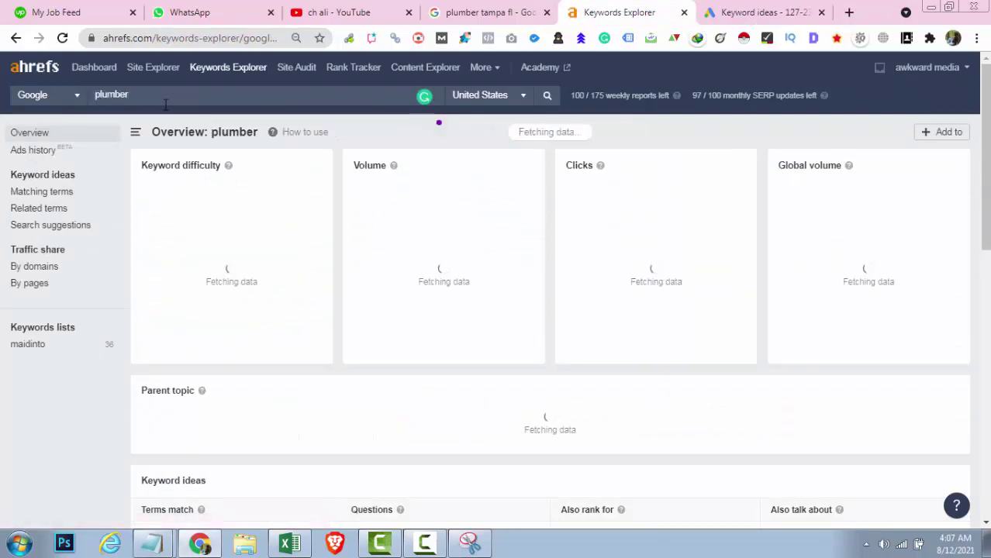
{"action": "scroll", "coordinate": [214, 284], "scroll_direction": "down", "scroll_amount": 5}
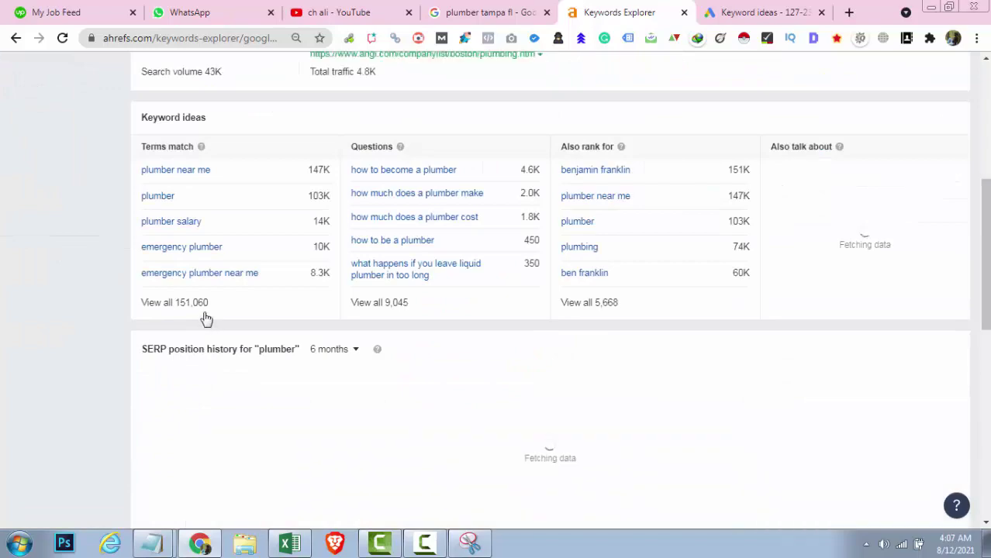
{"action": "left_click", "coordinate": [199, 310]}
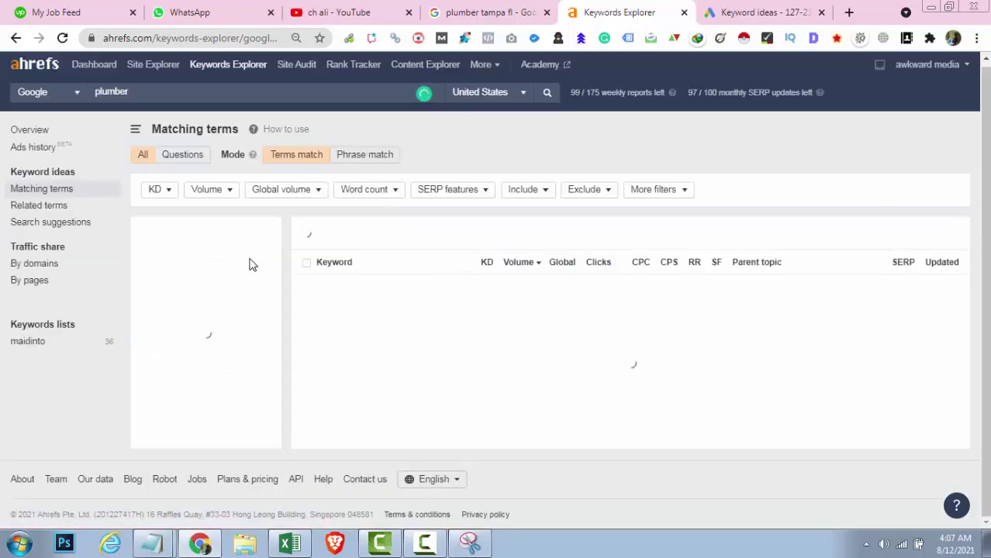
Return to Google Keyword Planner and review the keyword ideas for "Plumber" along with their average monthly searches.
{"action": "key", "text": "ctrl+Tab"}
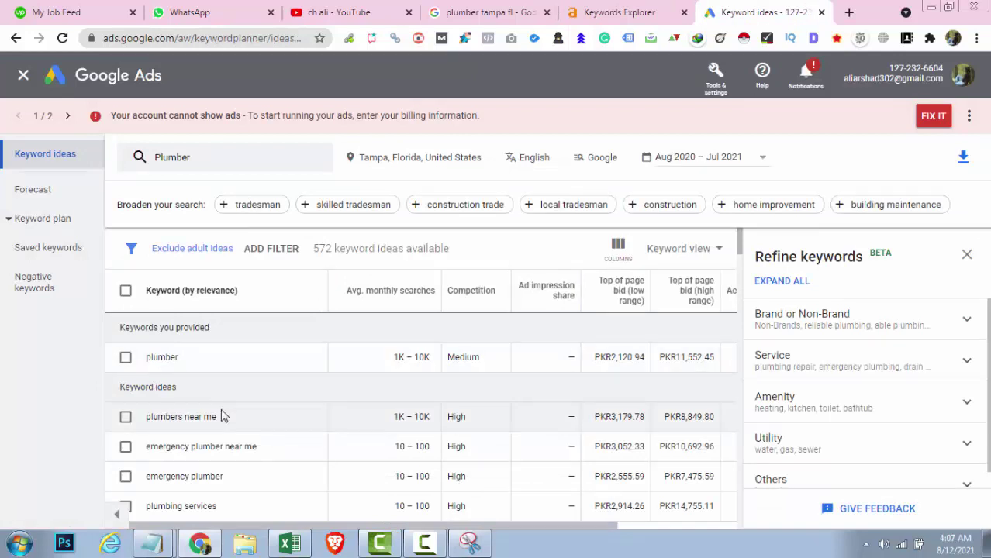
{"action": "scroll", "coordinate": [221, 415], "scroll_direction": "down", "scroll_amount": 5}
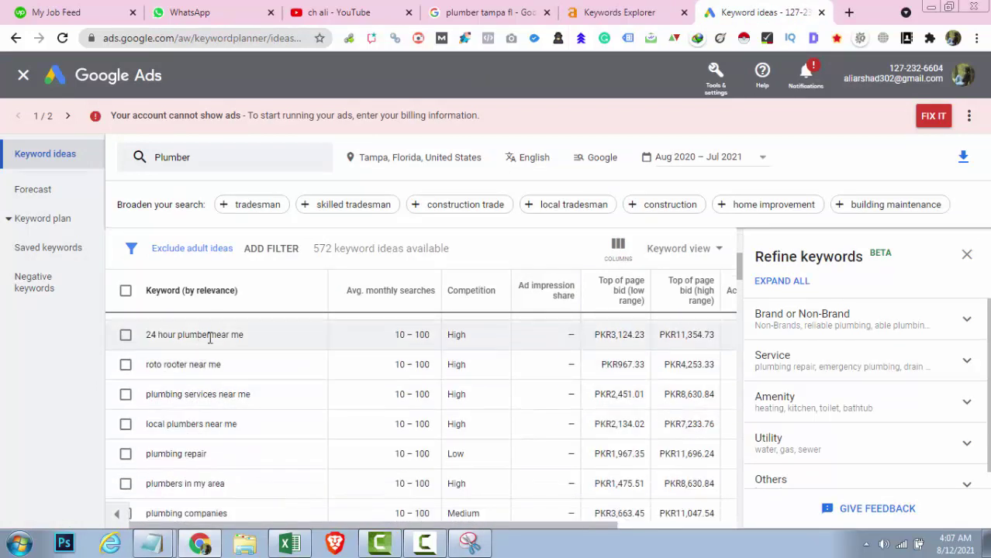
{"action": "scroll", "coordinate": [248, 344], "scroll_direction": "up", "scroll_amount": 1}
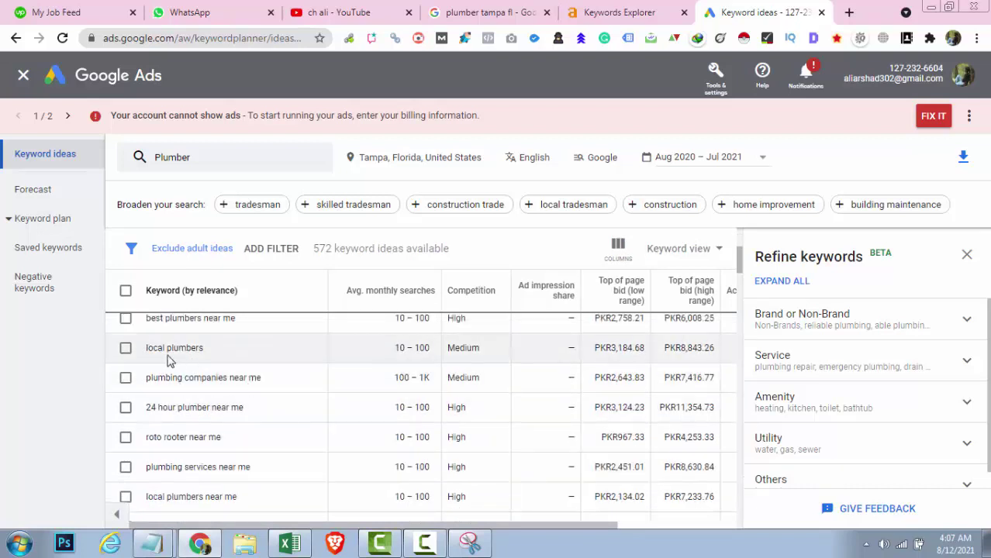
{"action": "scroll", "coordinate": [168, 357], "scroll_direction": "up", "scroll_amount": 1}
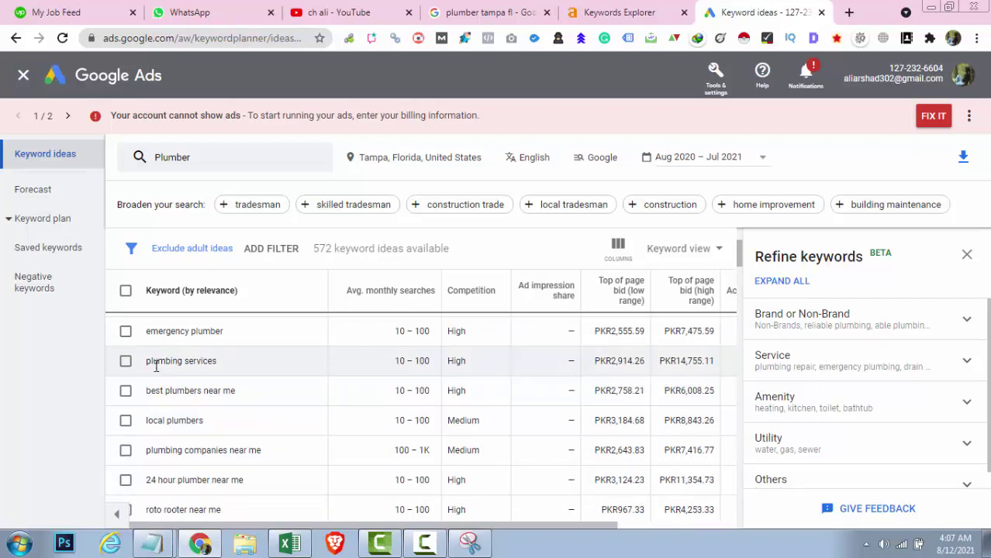
{"action": "scroll", "coordinate": [198, 365], "scroll_direction": "up", "scroll_amount": 1}
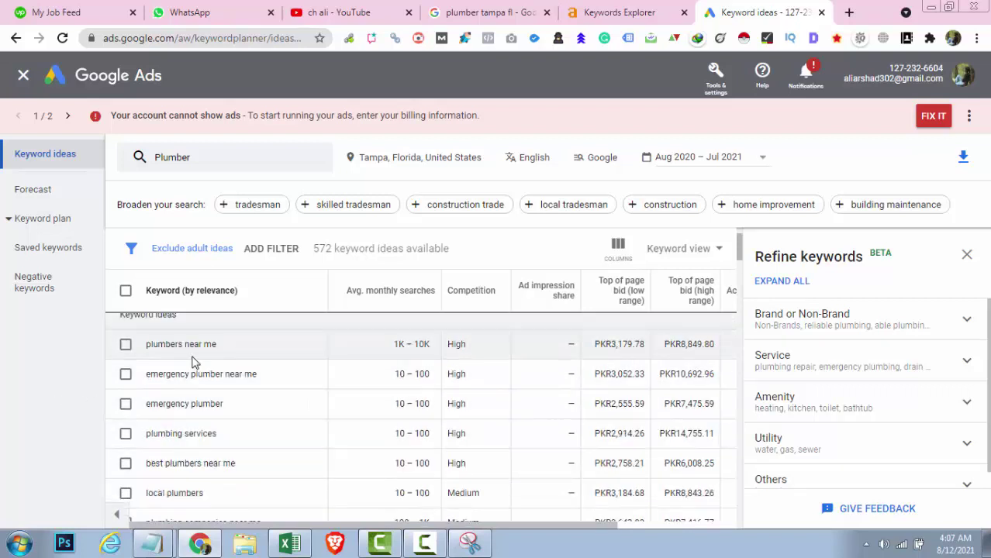
{"action": "scroll", "coordinate": [233, 388], "scroll_direction": "up", "scroll_amount": 1}
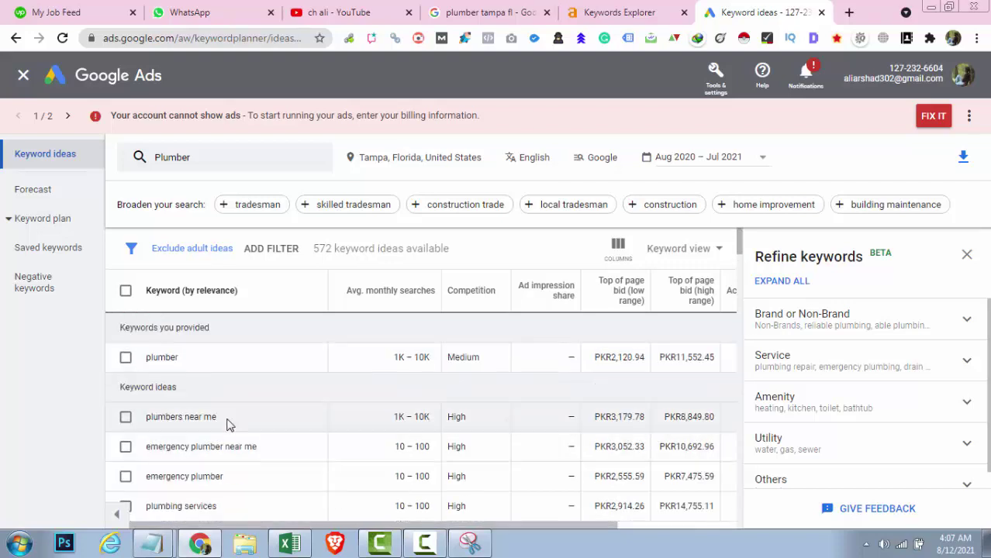
{"action": "scroll", "coordinate": [325, 372], "scroll_direction": "down", "scroll_amount": 3}
{"action": "scroll", "coordinate": [349, 364], "scroll_direction": "down", "scroll_amount": 5}
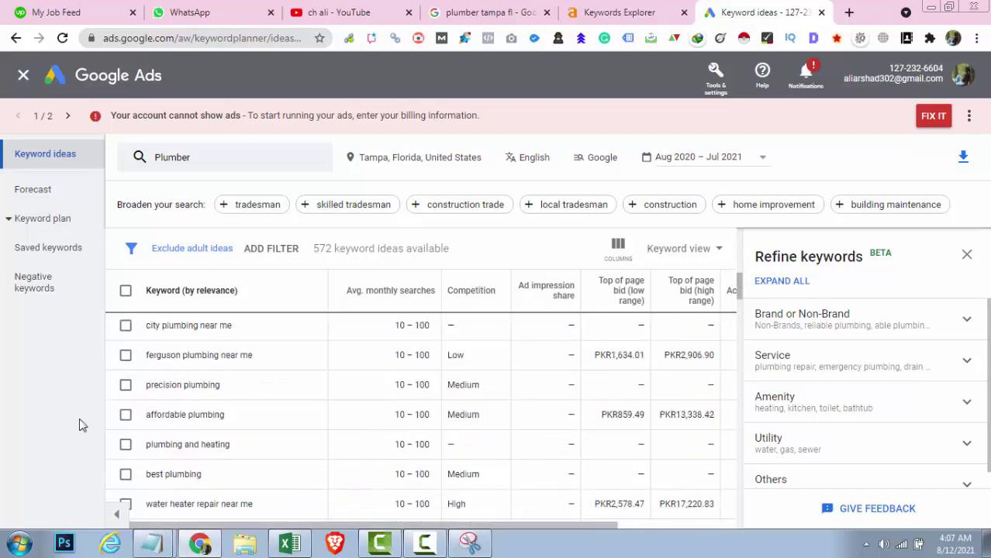
{"action": "scroll", "coordinate": [243, 404], "scroll_direction": "up", "scroll_amount": 3}
{"action": "scroll", "coordinate": [243, 404], "scroll_direction": "up", "scroll_amount": 3}
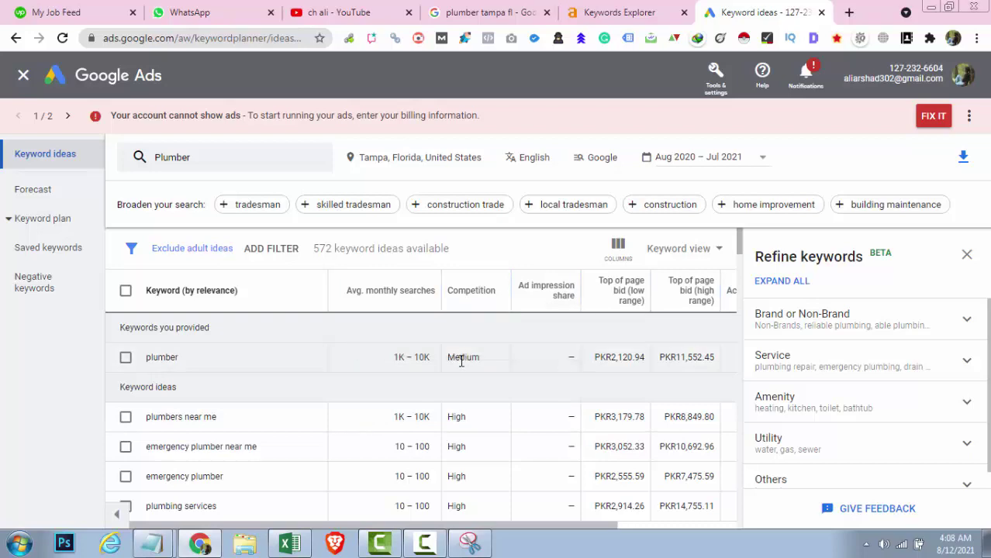
Compare the competition ratings of the keyword ideas, including those for "plumbing repair" and "local plumbers near me".
{"action": "scroll", "coordinate": [461, 419], "scroll_direction": "down", "scroll_amount": 8}
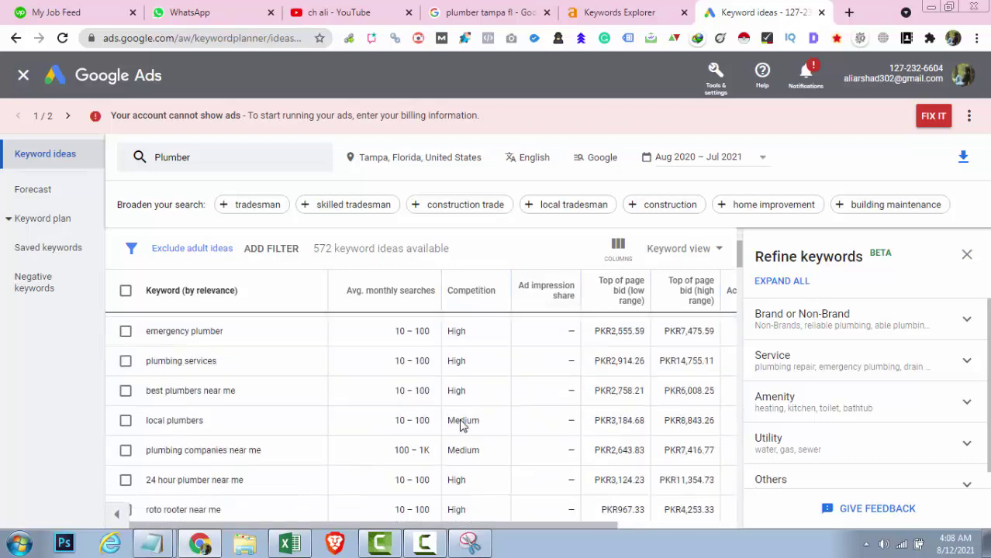
{"action": "scroll", "coordinate": [465, 411], "scroll_direction": "up", "scroll_amount": 1}
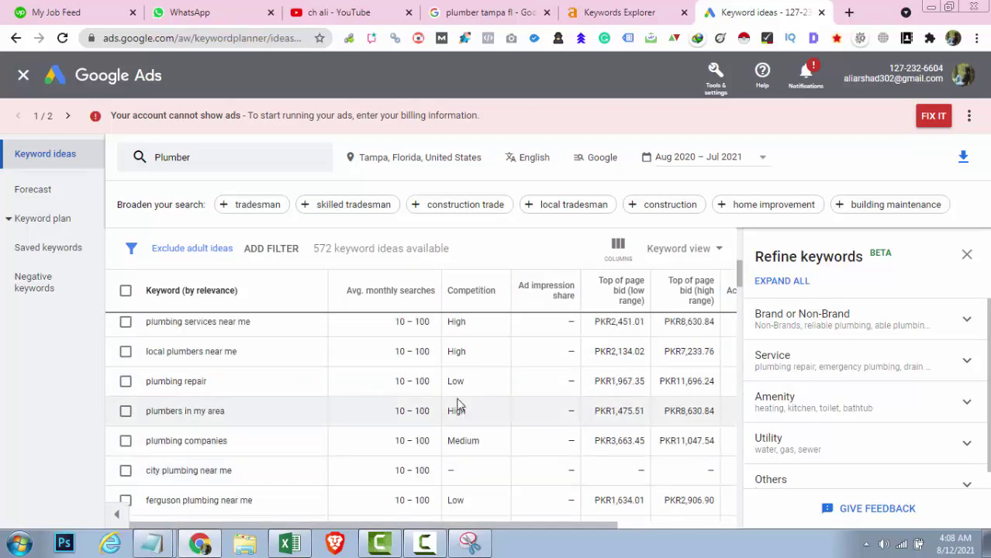
{"action": "double_click", "coordinate": [457, 383]}
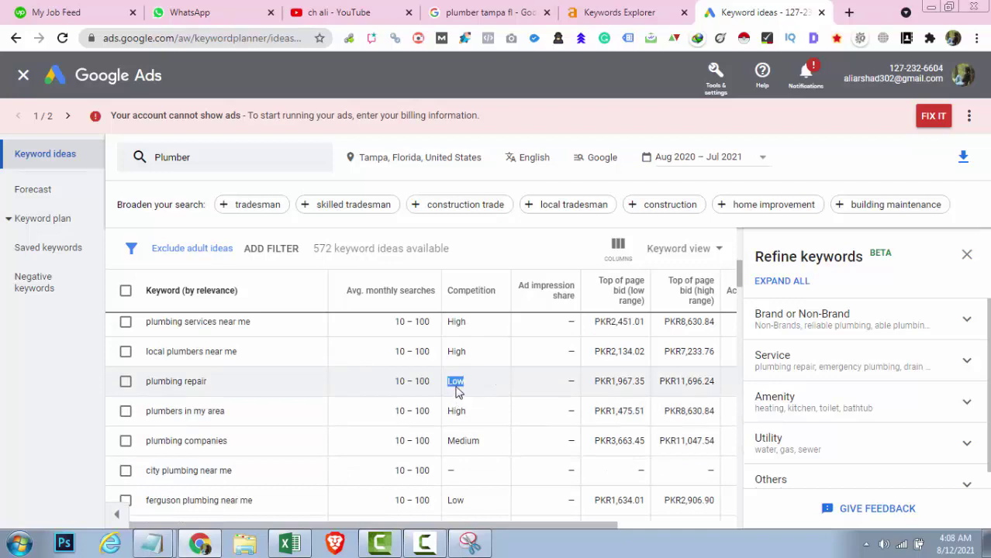
{"action": "double_click", "coordinate": [455, 352]}
{"action": "scroll", "coordinate": [449, 365], "scroll_direction": "up", "scroll_amount": 6}
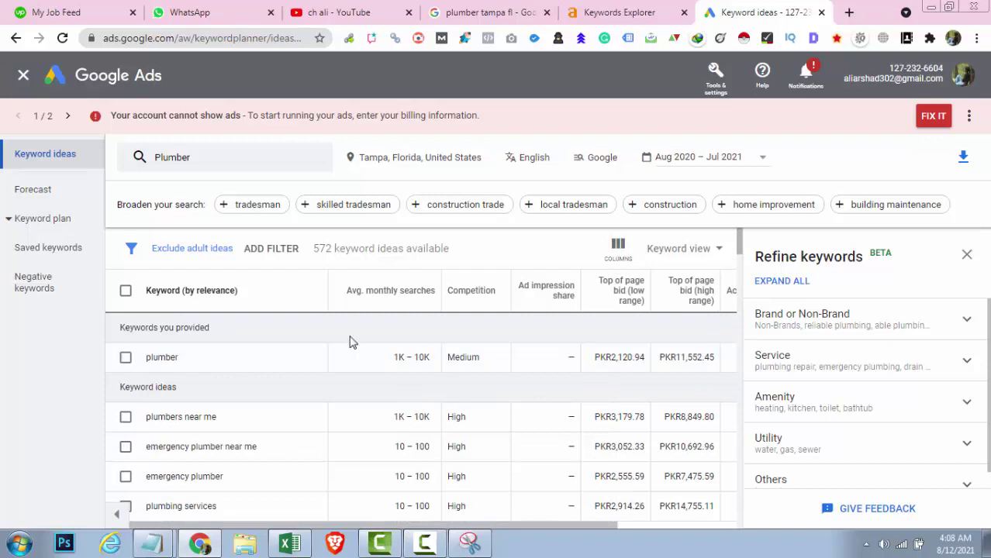
Select the keywords "plumber", "plumbers near me", "emergency plumber near me" and "emergency plumber".
{"action": "left_click", "coordinate": [126, 420]}
{"action": "left_click", "coordinate": [125, 447]}
{"action": "left_click", "coordinate": [122, 477]}
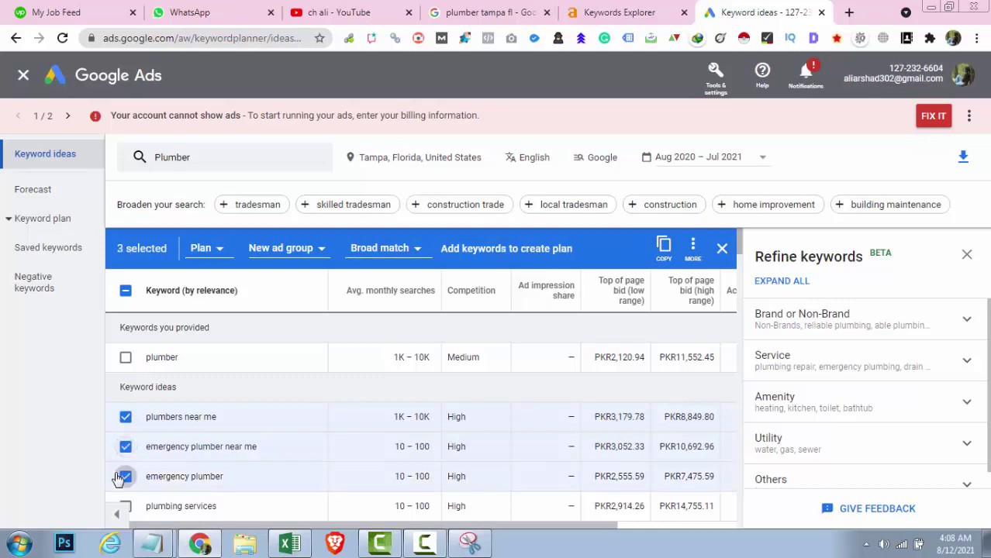
{"action": "left_click", "coordinate": [125, 356]}
{"action": "scroll", "coordinate": [130, 477], "scroll_direction": "down", "scroll_amount": 1}
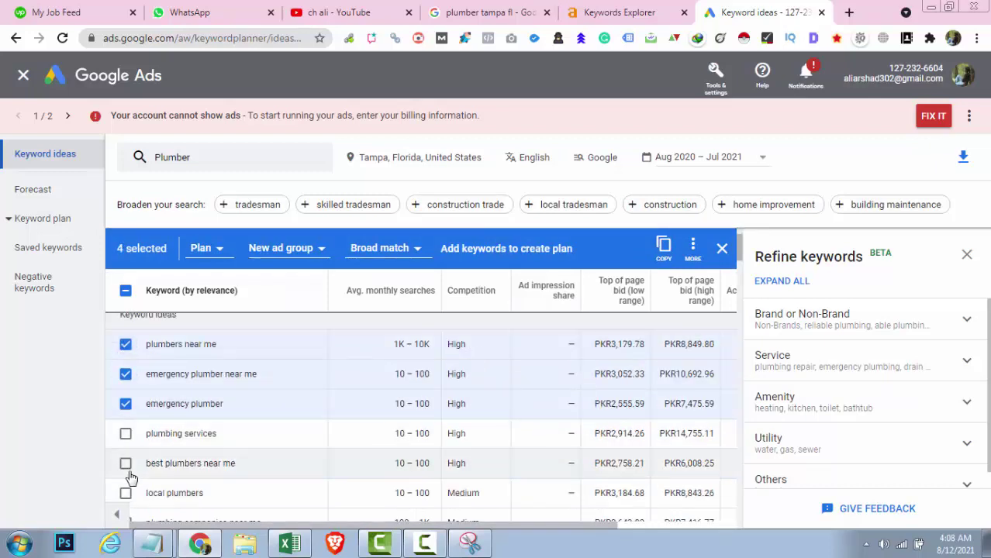
{"action": "scroll", "coordinate": [117, 399], "scroll_direction": "up", "scroll_amount": 1}
Replace the seed keyword with "Plumber Tampa" and get the keyword ideas for it.
{"action": "left_click", "coordinate": [233, 166]}
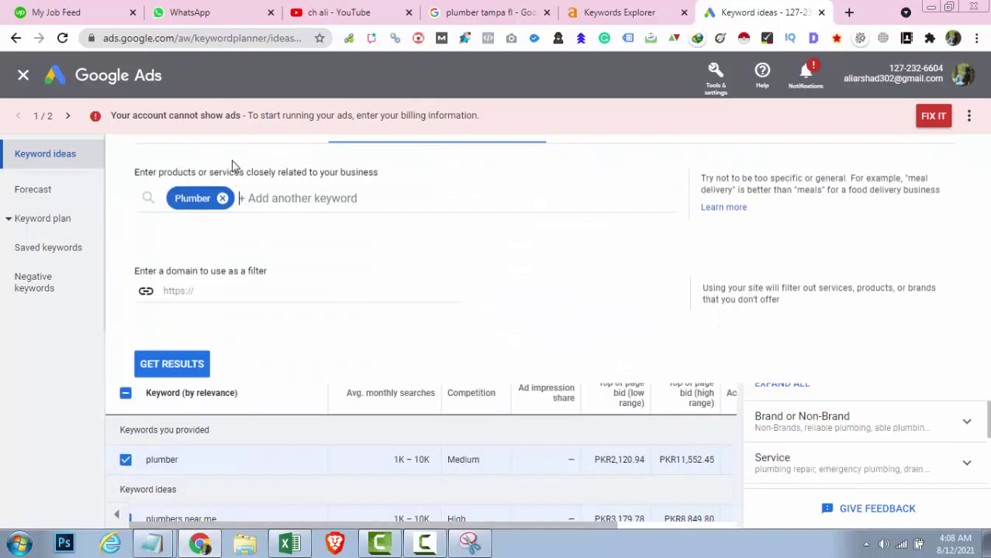
{"action": "left_click", "coordinate": [222, 230]}
{"action": "type", "text": "T"}
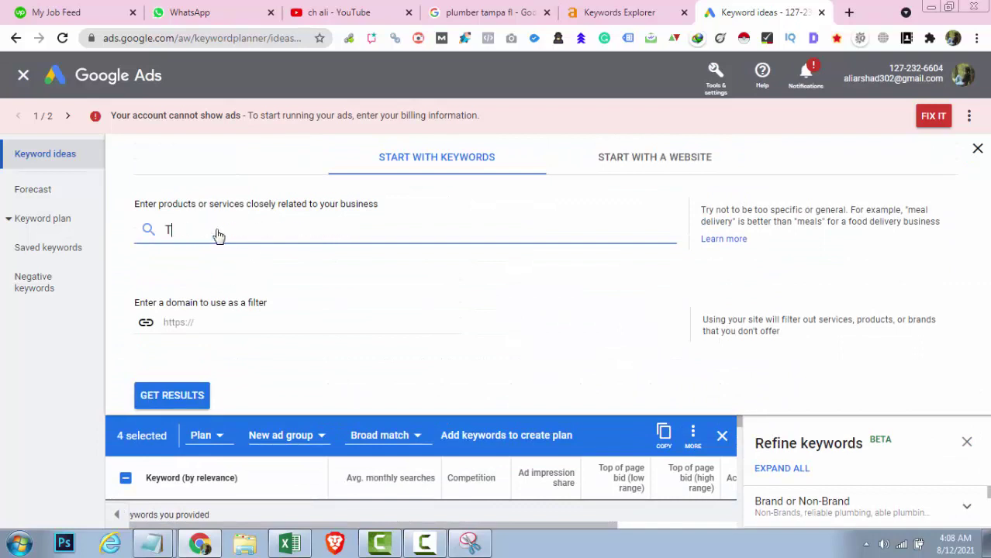
{"action": "type", "text": "lumber Tampa"}
{"action": "key", "text": "Return"}
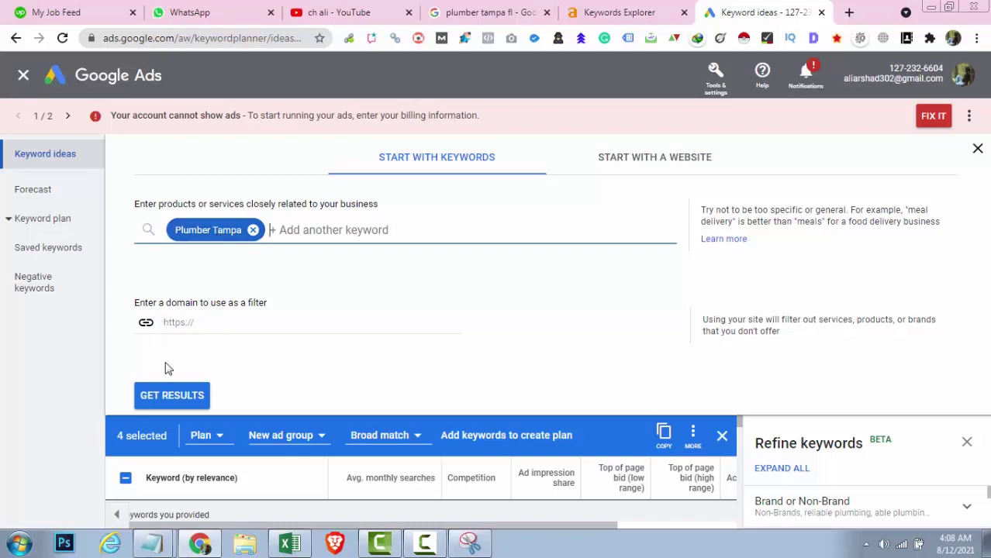
{"action": "left_click", "coordinate": [173, 394]}
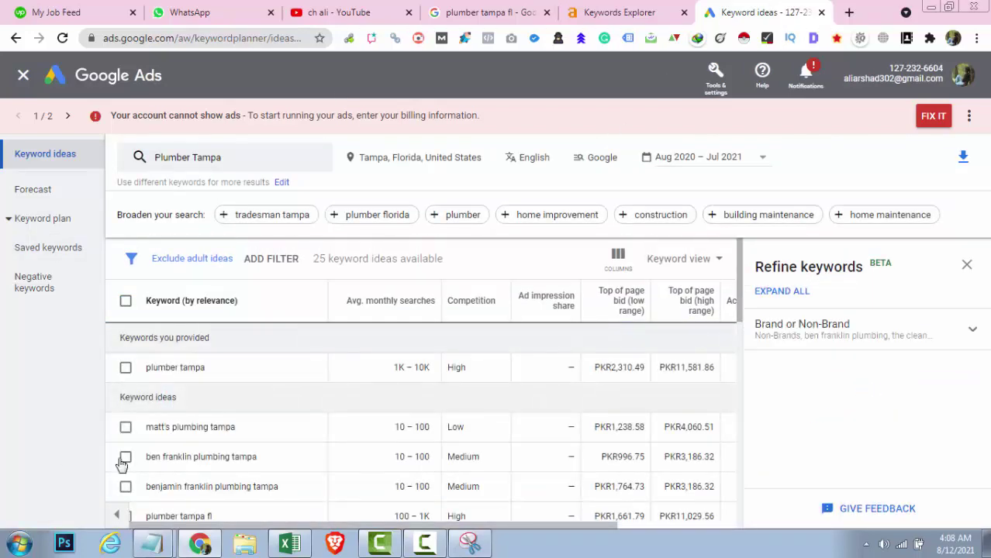
Look through the whole list of "Plumber Tampa" keyword ideas, checking their monthly searches and competition.
{"action": "scroll", "coordinate": [233, 387], "scroll_direction": "down", "scroll_amount": 2}
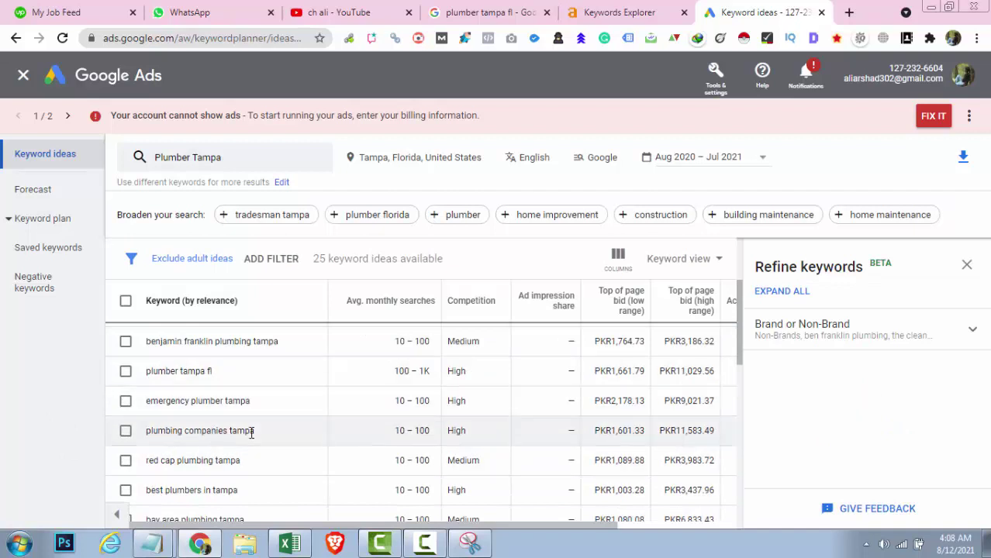
{"action": "scroll", "coordinate": [252, 432], "scroll_direction": "up", "scroll_amount": 2}
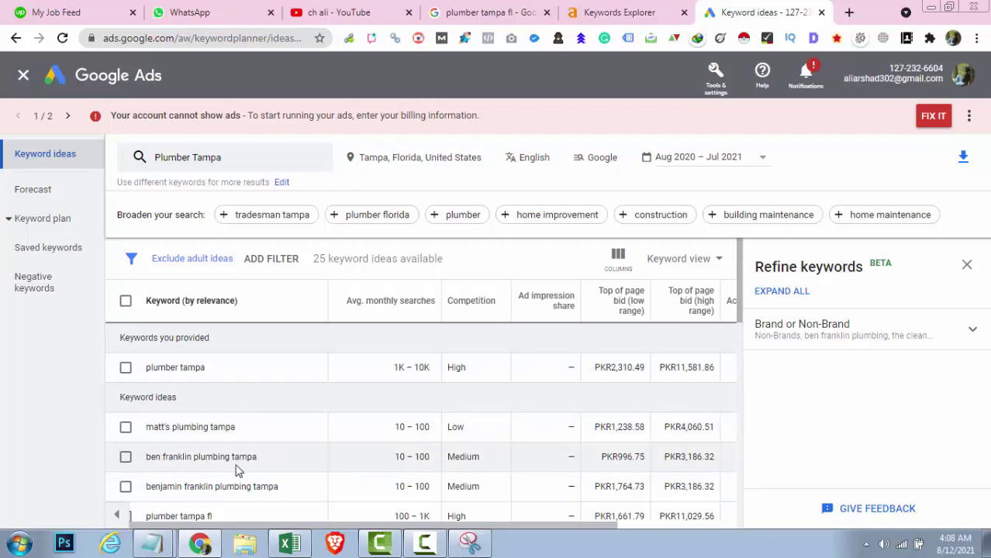
{"action": "scroll", "coordinate": [237, 465], "scroll_direction": "down", "scroll_amount": 1}
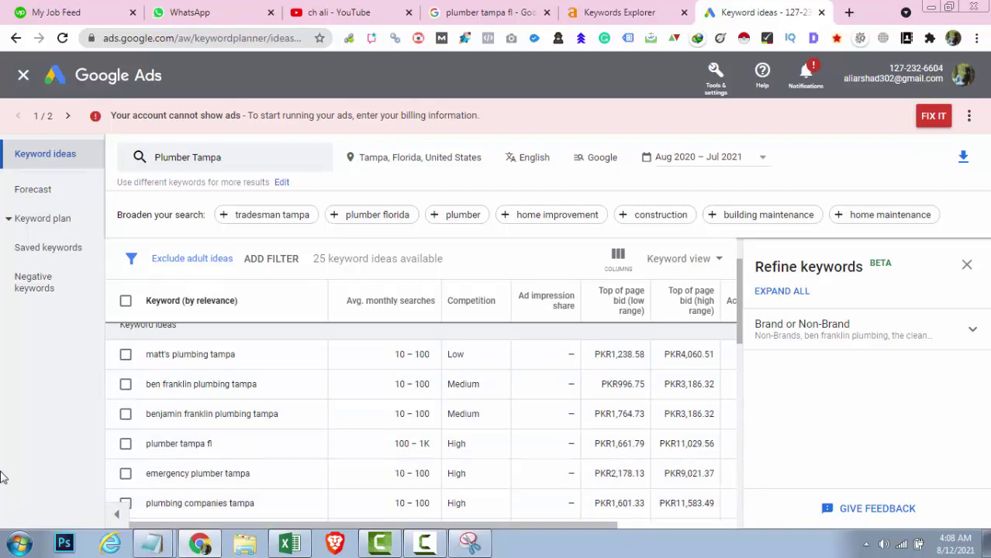
{"action": "scroll", "coordinate": [148, 446], "scroll_direction": "down", "scroll_amount": 1}
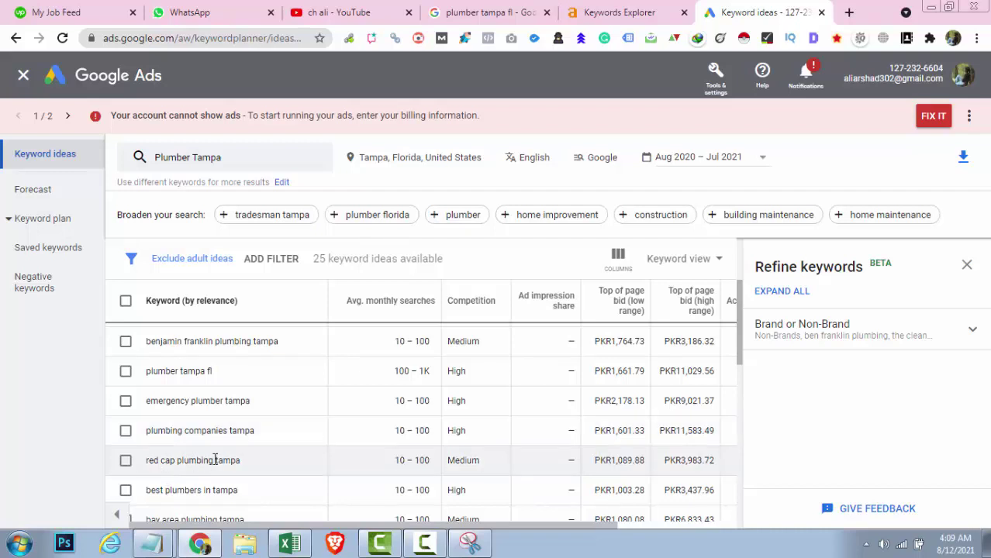
{"action": "scroll", "coordinate": [263, 442], "scroll_direction": "down", "scroll_amount": 1}
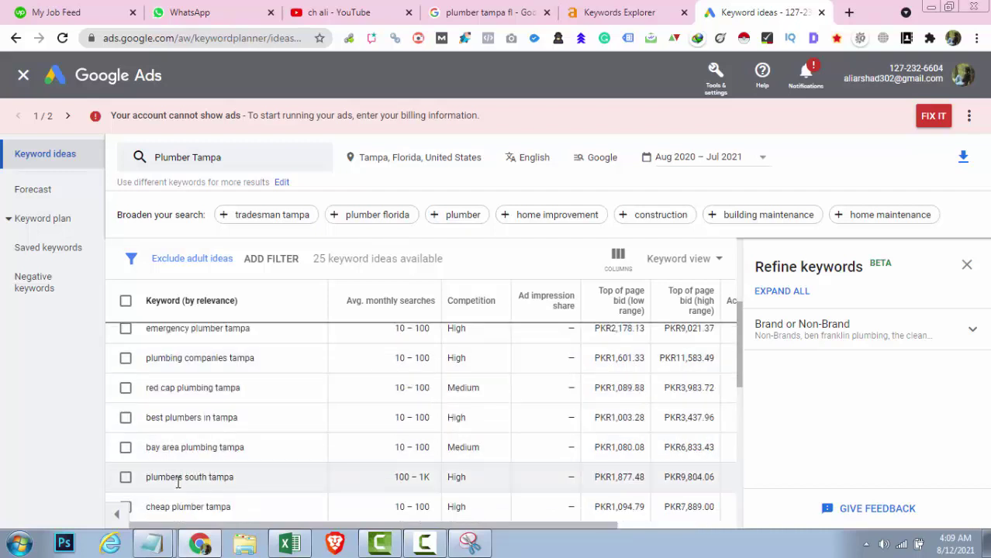
{"action": "scroll", "coordinate": [234, 497], "scroll_direction": "down", "scroll_amount": 1}
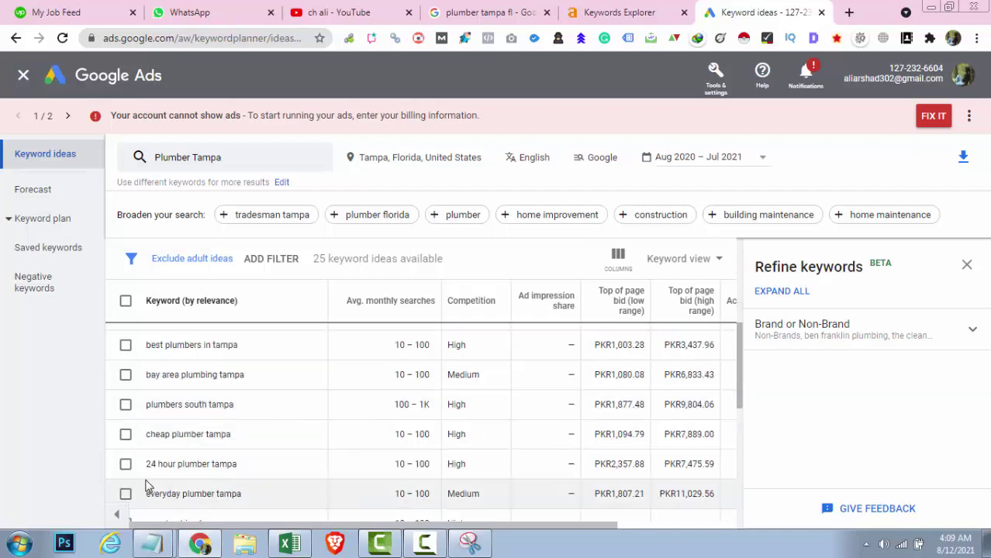
{"action": "scroll", "coordinate": [252, 456], "scroll_direction": "down", "scroll_amount": 1}
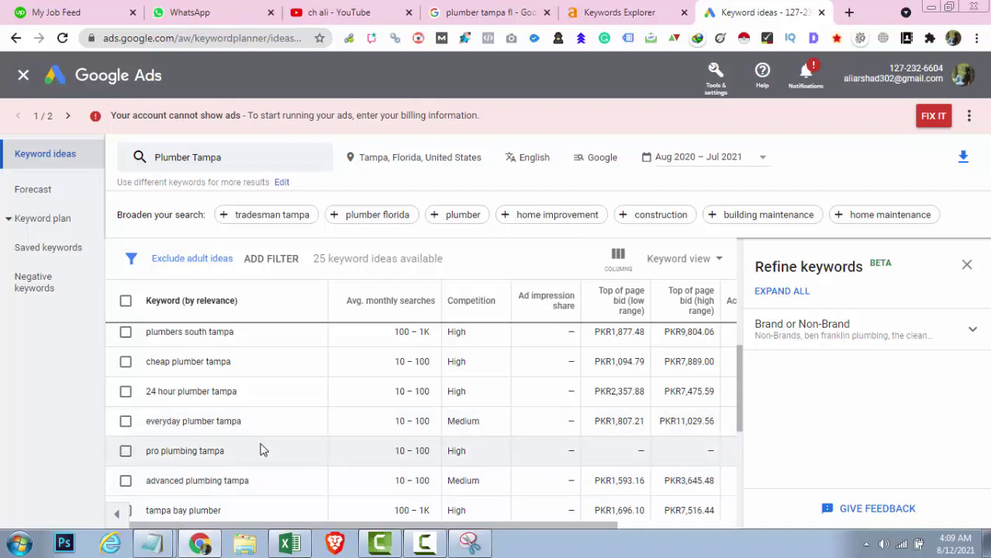
{"action": "scroll", "coordinate": [256, 455], "scroll_direction": "down", "scroll_amount": 2}
{"action": "scroll", "coordinate": [255, 456], "scroll_direction": "down", "scroll_amount": 1}
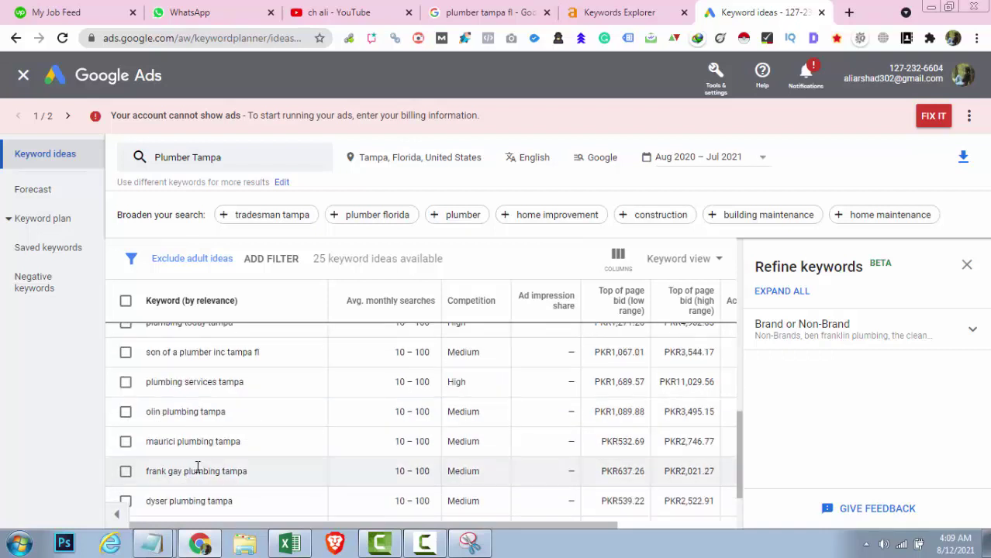
{"action": "scroll", "coordinate": [198, 466], "scroll_direction": "down", "scroll_amount": 2}
{"action": "scroll", "coordinate": [349, 400], "scroll_direction": "up", "scroll_amount": 4}
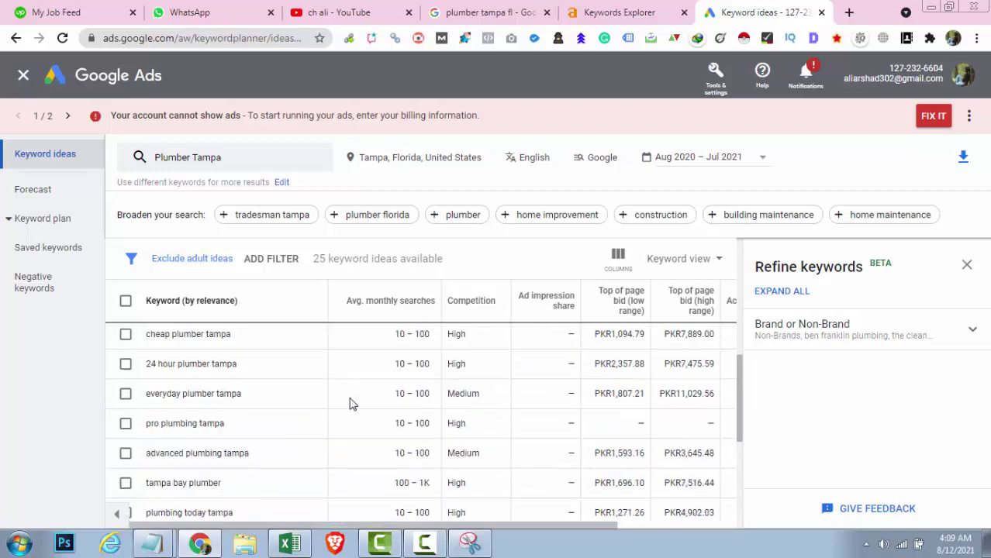
{"action": "scroll", "coordinate": [349, 401], "scroll_direction": "up", "scroll_amount": 4}
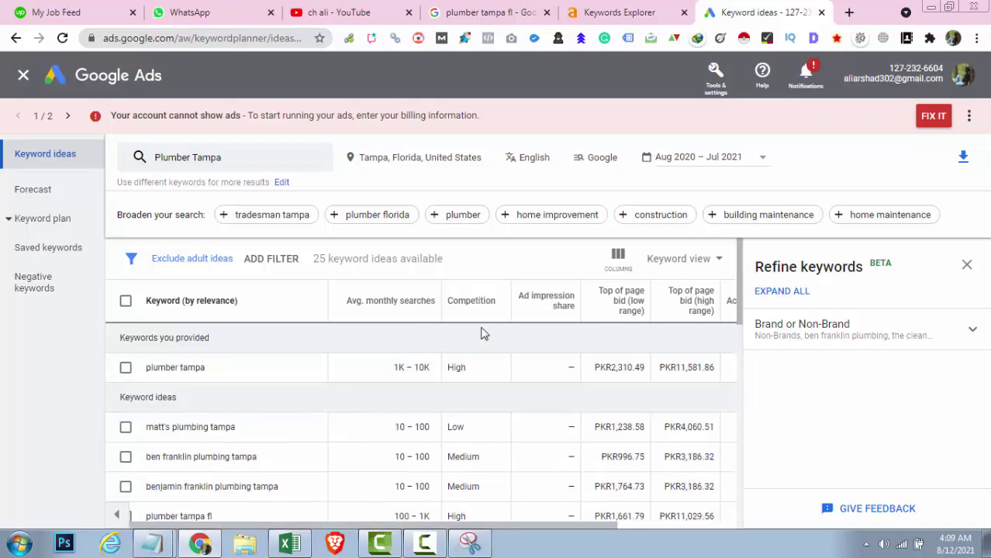
Switch to the Excel keyword sheet and add "Plumber Near Me" in A9 and "Emergency Plumber Near Me" in A10.
{"action": "key", "text": "alt+Tab"}
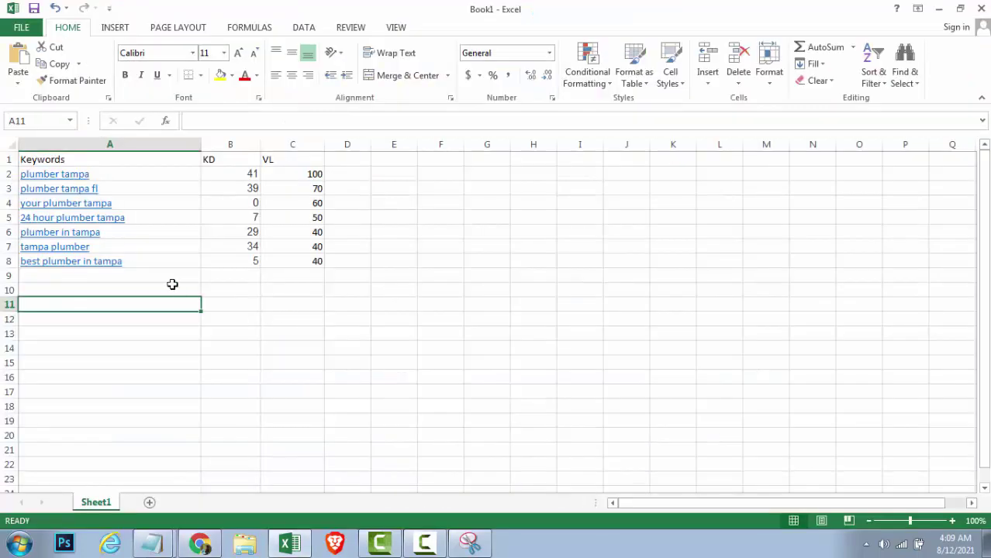
{"action": "key", "text": "alt+Tab"}
{"action": "key", "text": "alt+Tab"}
{"action": "left_click", "coordinate": [137, 277]}
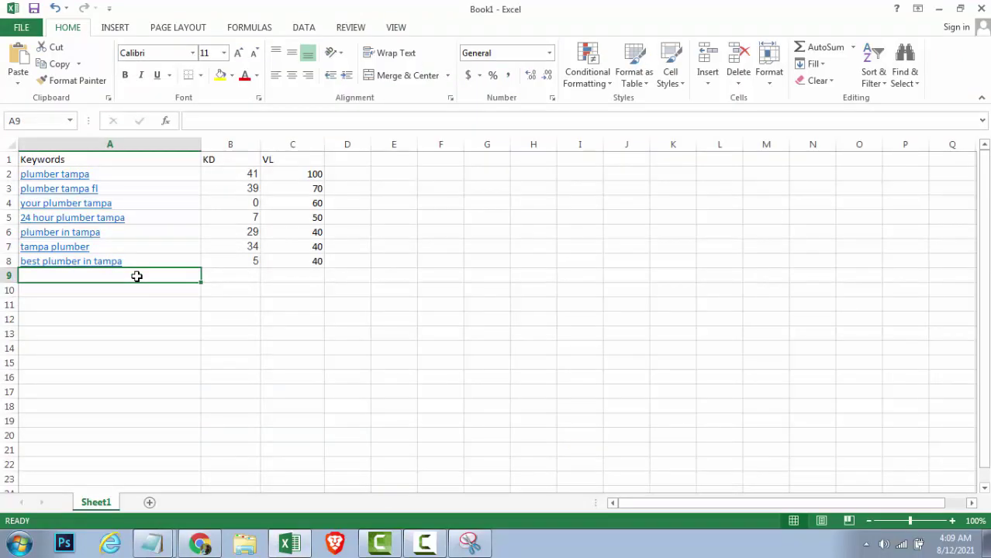
{"action": "type", "text": "Plumber Near Me"}
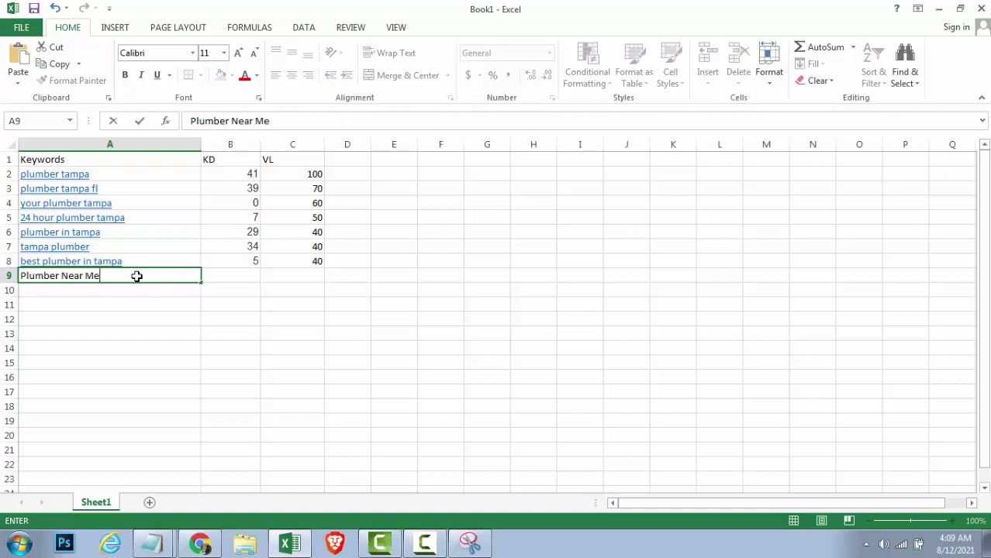
{"action": "key", "text": "Return"}
{"action": "type", "text": "Emer"}
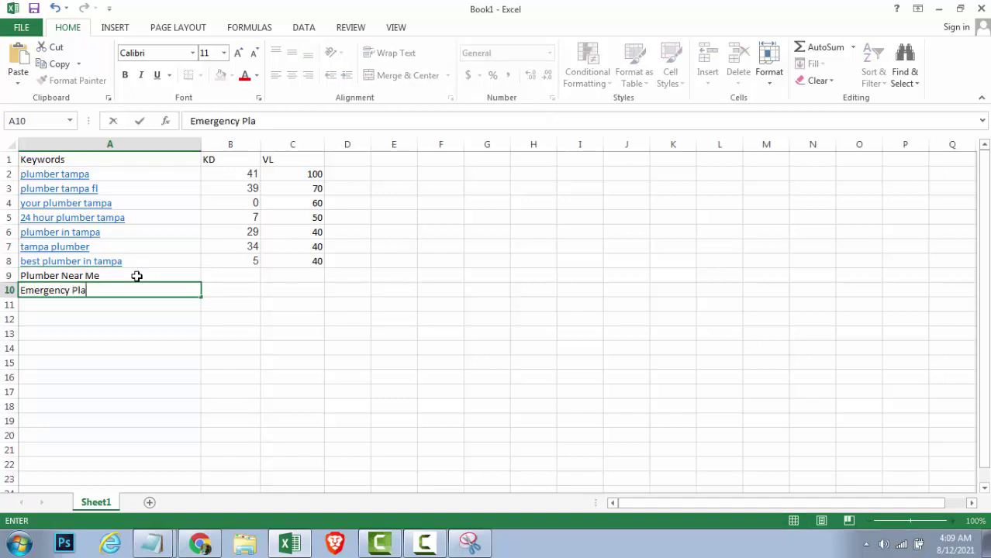
{"action": "type", "text": "gency Plumber Nea"}
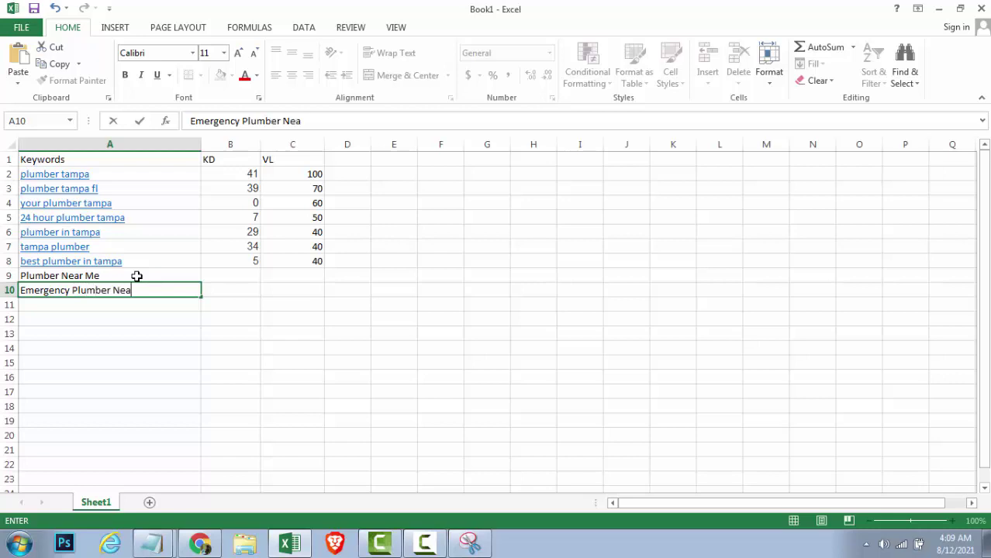
{"action": "type", "text": "r Me"}
{"action": "key", "text": "Return"}
Enter the keyword "Emergency Plumber" in cell A11, removing the autocompleted "Near Me", and select the added keywords A9:A11.
{"action": "type", "text": "E"}
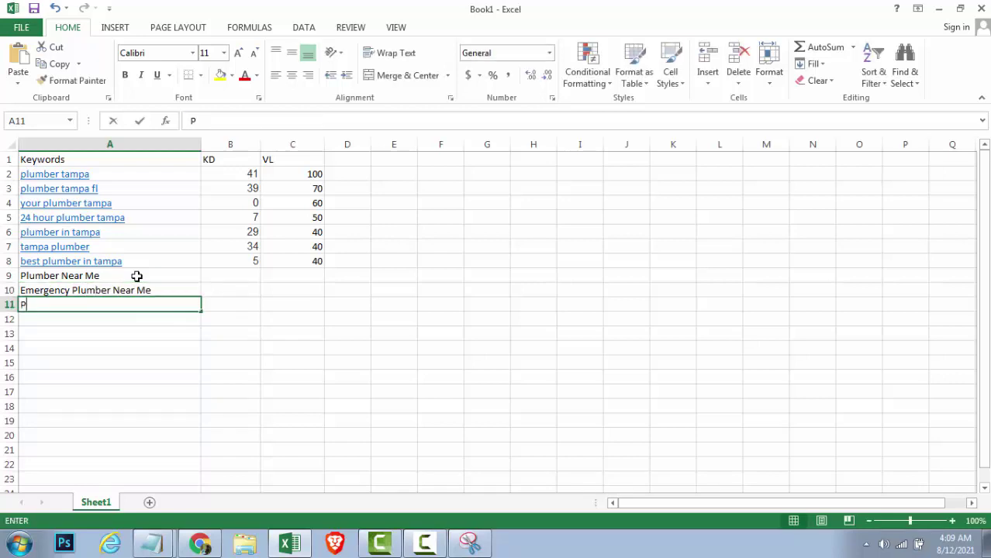
{"action": "type", "text": "mer"}
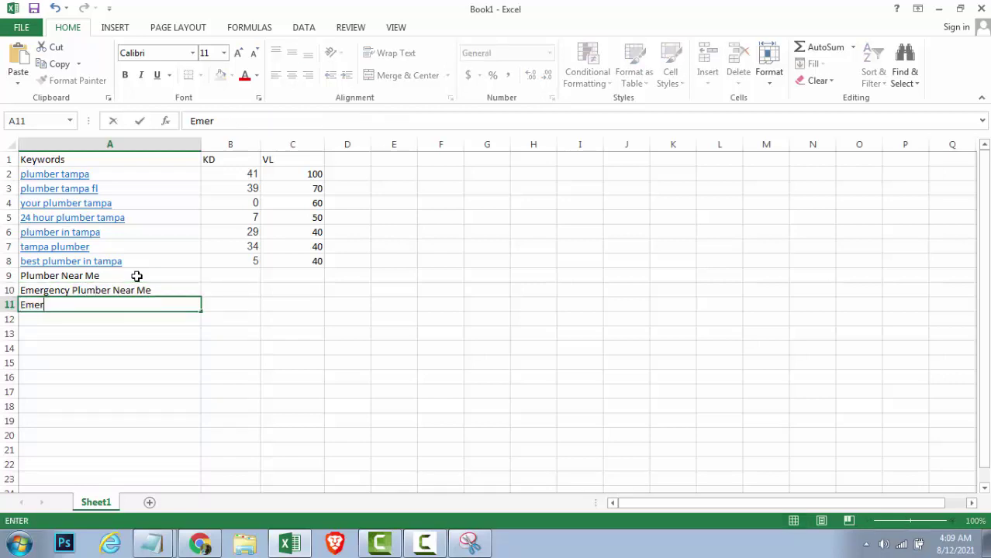
{"action": "type", "text": "ngency P"}
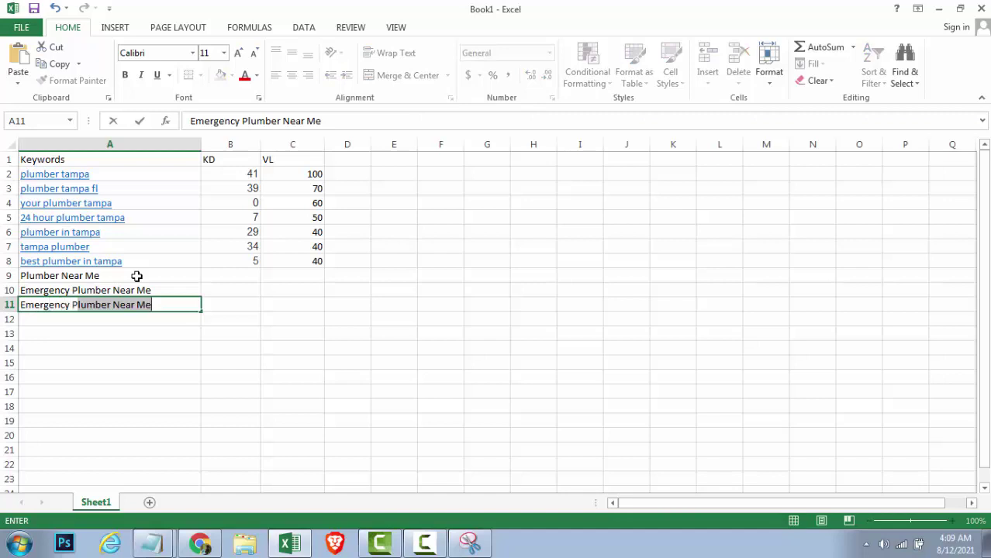
{"action": "type", "text": "lumber"}
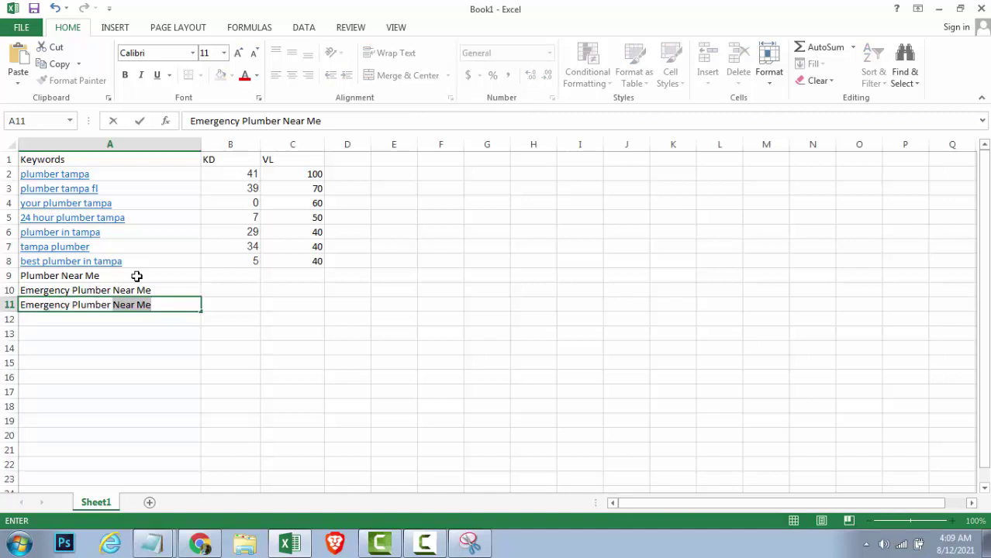
{"action": "key", "text": "Return"}
{"action": "key", "text": "Up"}
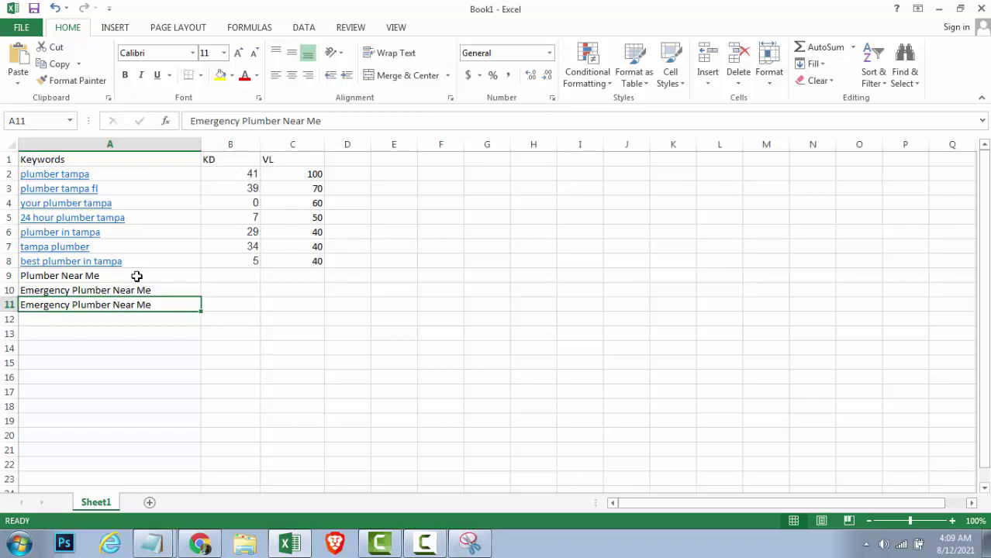
{"action": "double_click", "coordinate": [172, 305]}
{"action": "key", "text": "ctrl+shift+Left"}
{"action": "key", "text": "ctrl+shift+Left"}
{"action": "key", "text": "BackSpace"}
{"action": "key", "text": "Return"}
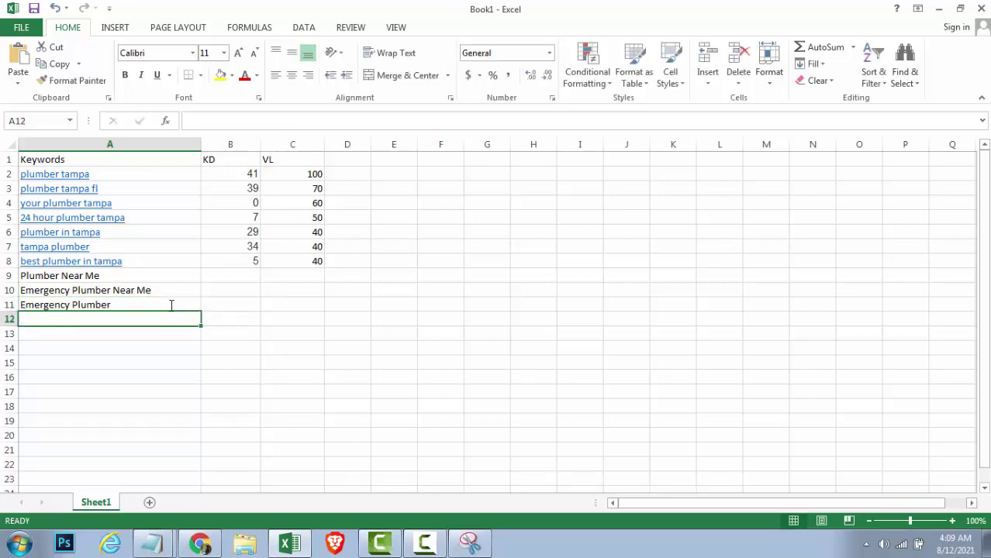
{"action": "left_click", "coordinate": [171, 304]}
{"action": "left_click_drag", "start_coordinate": [164, 279], "coordinate": [167, 303]}
Switch back to Chrome and open a new browser tab with the Google search page.
{"action": "key", "text": "alt+Tab"}
{"action": "key", "text": "alt+Tab"}
{"action": "key", "text": "alt+Tab"}
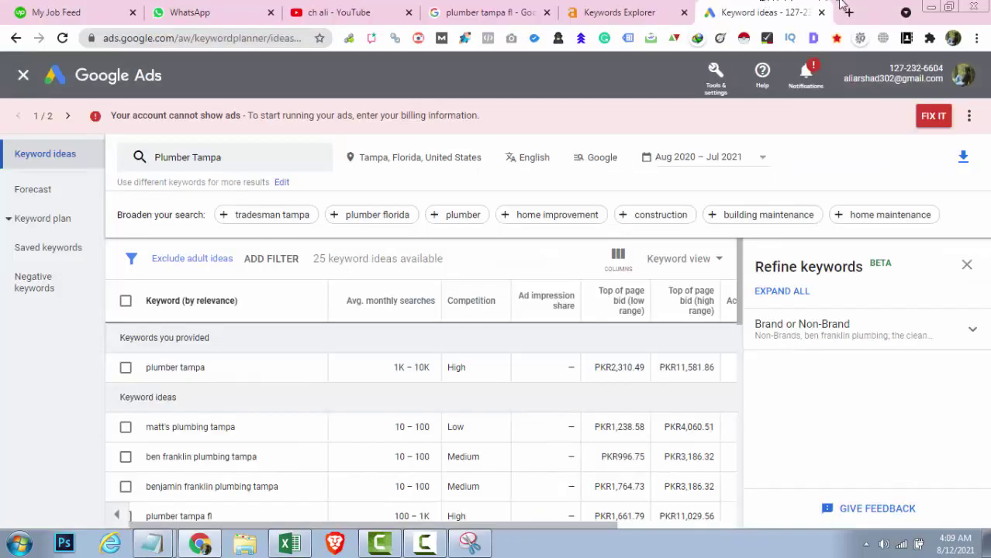
{"action": "left_click", "coordinate": [848, 11]}
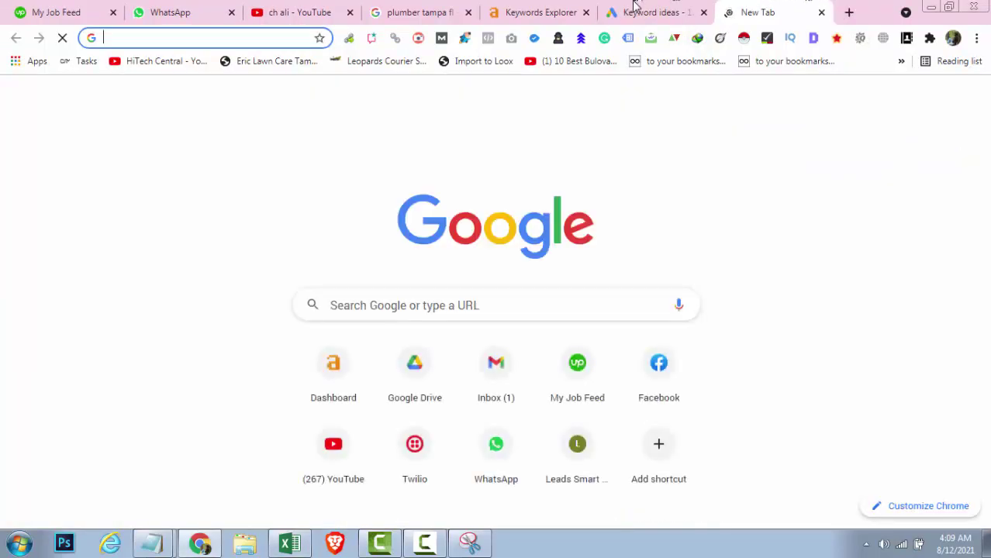
{"action": "left_click", "coordinate": [538, 305]}
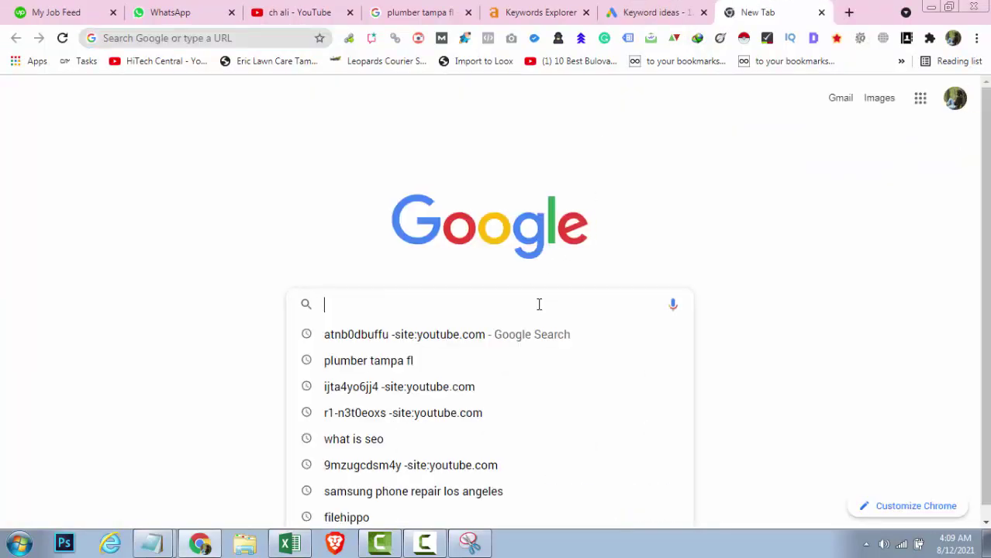
{"action": "type", "text": "0"}
{"action": "key", "text": "Escape"}
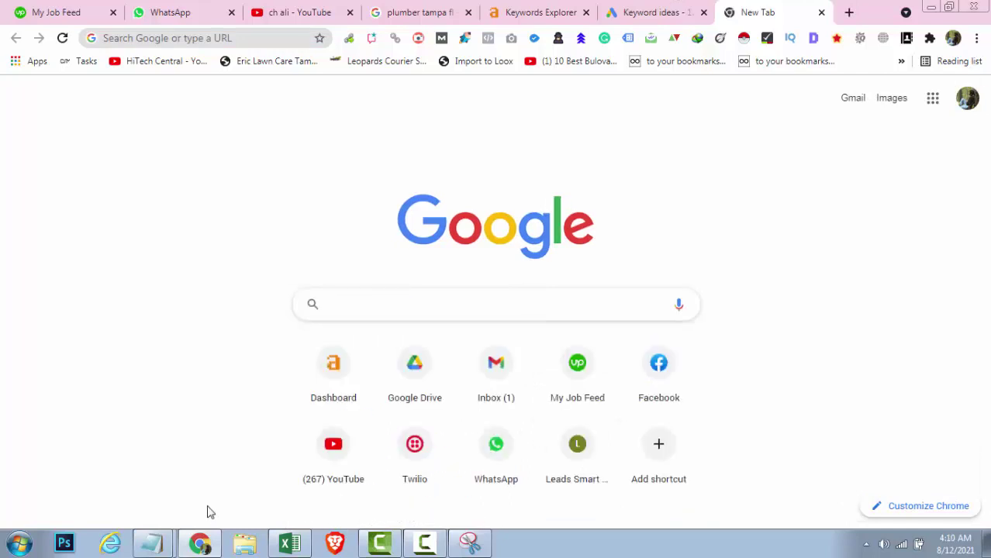
Switch to the Notepad notes on keyword research tools and highlight the line "Paids Tools Ahrefs semrush Moz".
{"action": "mouse_move", "coordinate": [153, 542]}
{"action": "left_click", "coordinate": [145, 489]}
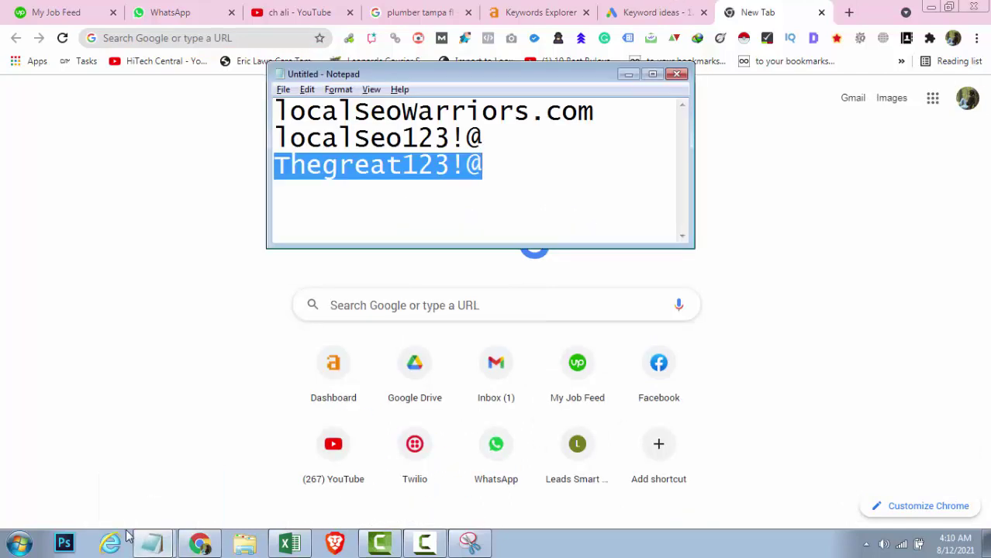
{"action": "left_click", "coordinate": [147, 538]}
{"action": "left_click", "coordinate": [146, 510]}
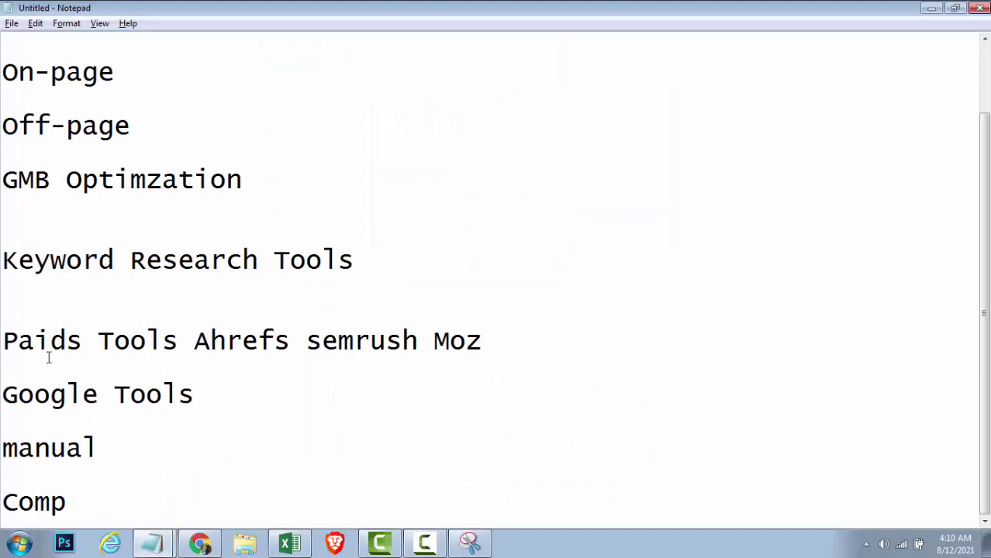
{"action": "left_click_drag", "start_coordinate": [9, 345], "coordinate": [482, 337]}
{"action": "left_click", "coordinate": [354, 342]}
{"action": "left_click", "coordinate": [3, 349]}
{"action": "key", "text": "shift+End"}
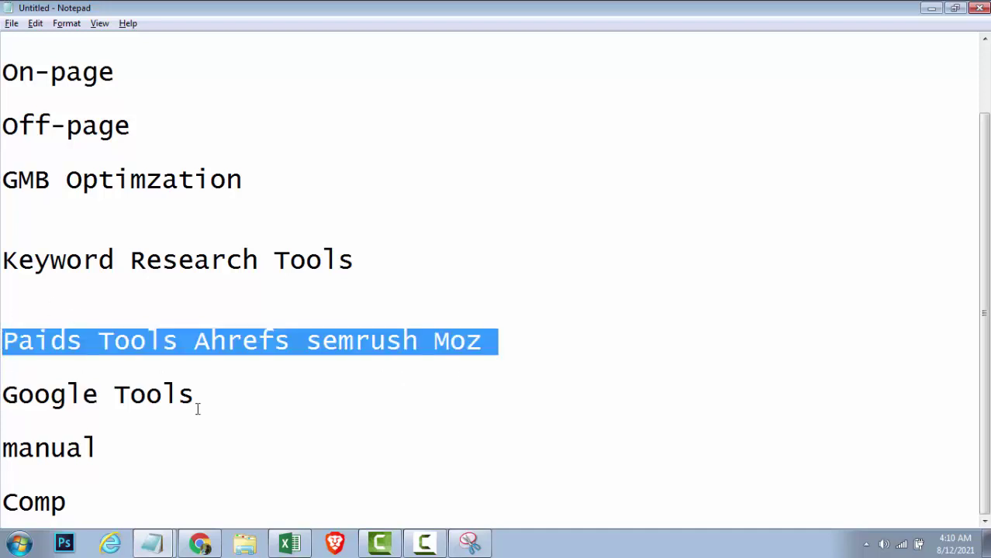
Delete the "Google Tools" line from the list of keyword research tools.
{"action": "double_click", "coordinate": [27, 397]}
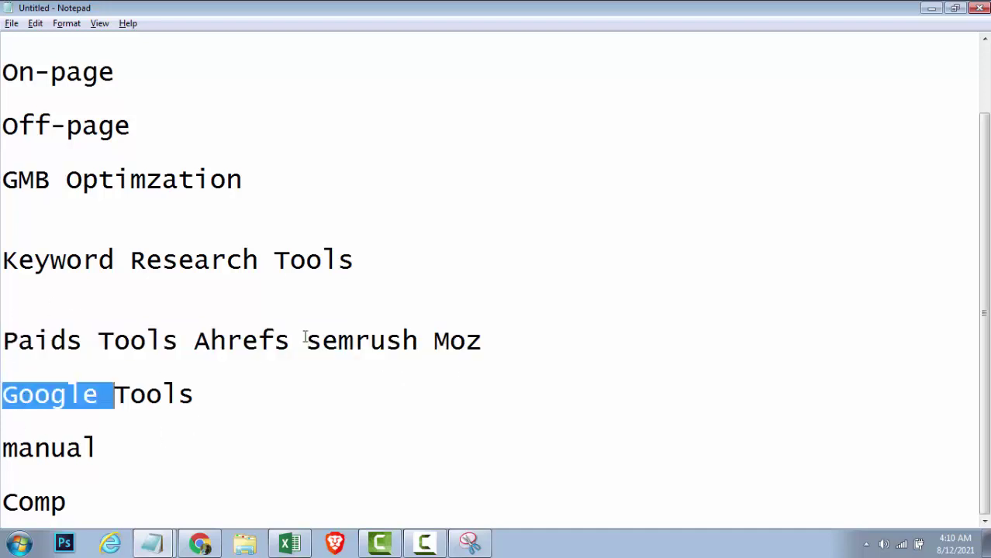
{"action": "left_click", "coordinate": [304, 338]}
{"action": "left_click_drag", "start_coordinate": [67, 420], "coordinate": [2, 370]}
{"action": "key", "text": "BackSpace"}
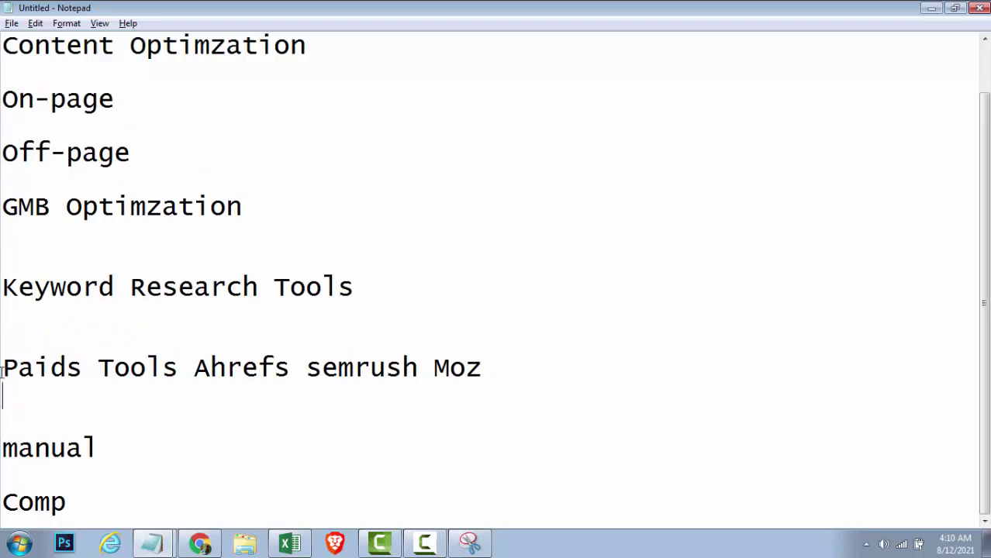
{"action": "key", "text": "Left"}
Return to Chrome, review the Google autocomplete suggestions for "Plumber tampa fl" and run that search.
{"action": "key", "text": "alt+Tab"}
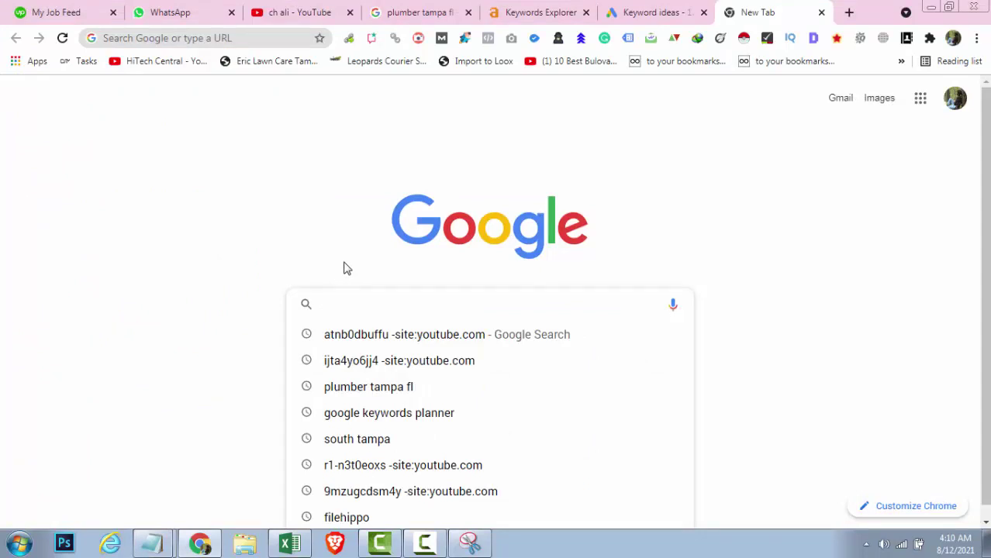
{"action": "type", "text": "Plumbe"}
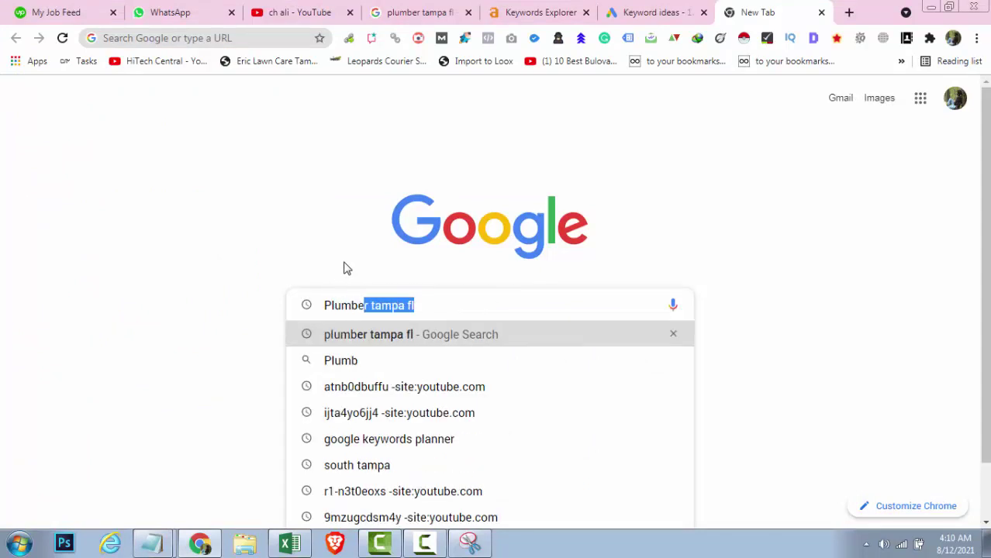
{"action": "type", "text": "r"}
{"action": "key", "text": "Right"}
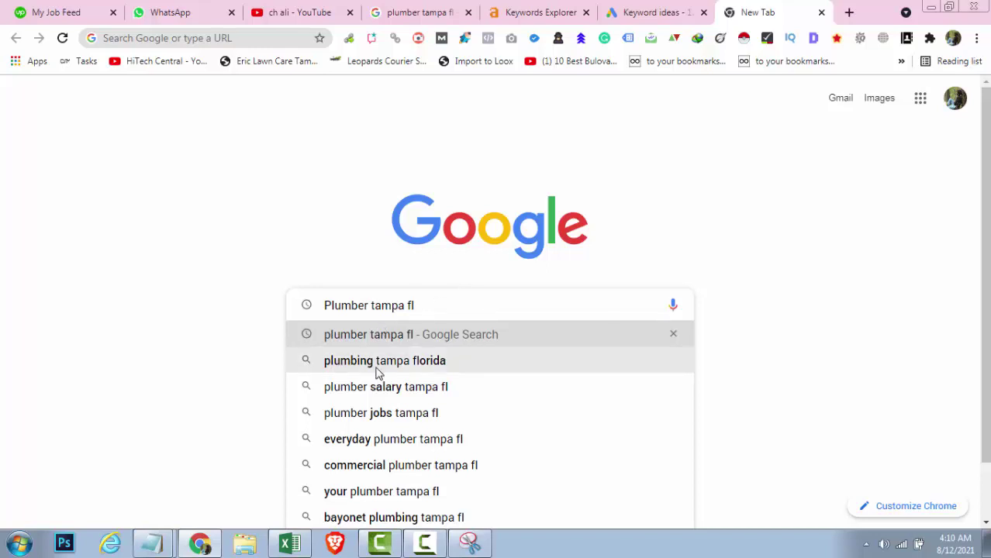
{"action": "scroll", "coordinate": [821, 349], "scroll_direction": "down", "scroll_amount": 1}
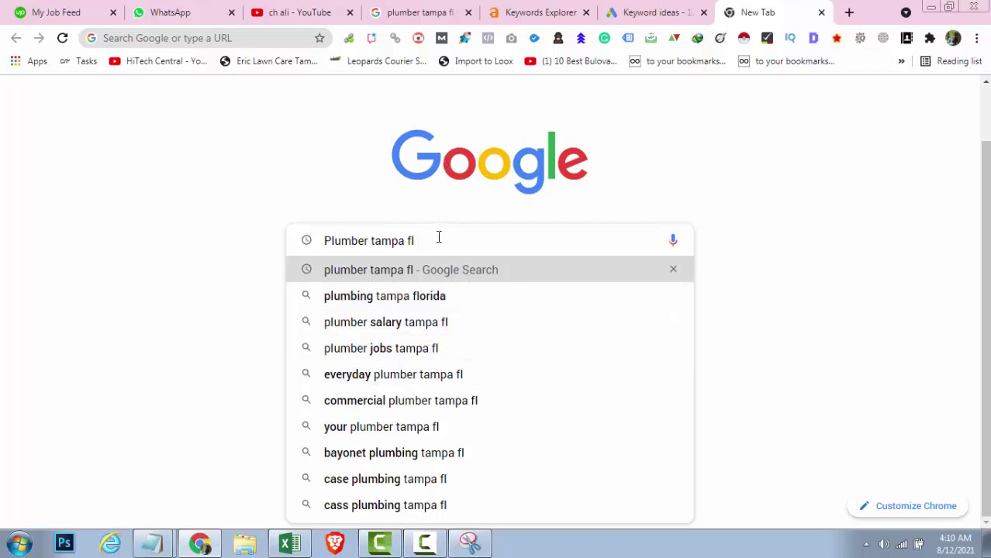
{"action": "key", "text": "Return"}
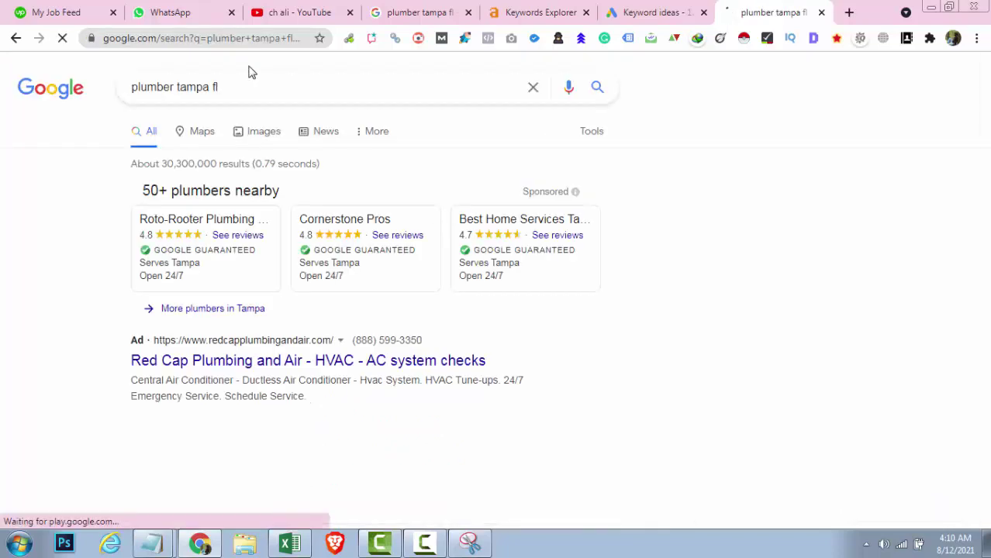
Shorten the query to "plumber tampa", search again and review the Related searches at the end of the results.
{"action": "left_click", "coordinate": [282, 87]}
{"action": "key", "text": "BackSpace"}
{"action": "key", "text": "BackSpace"}
{"action": "key", "text": "BackSpace"}
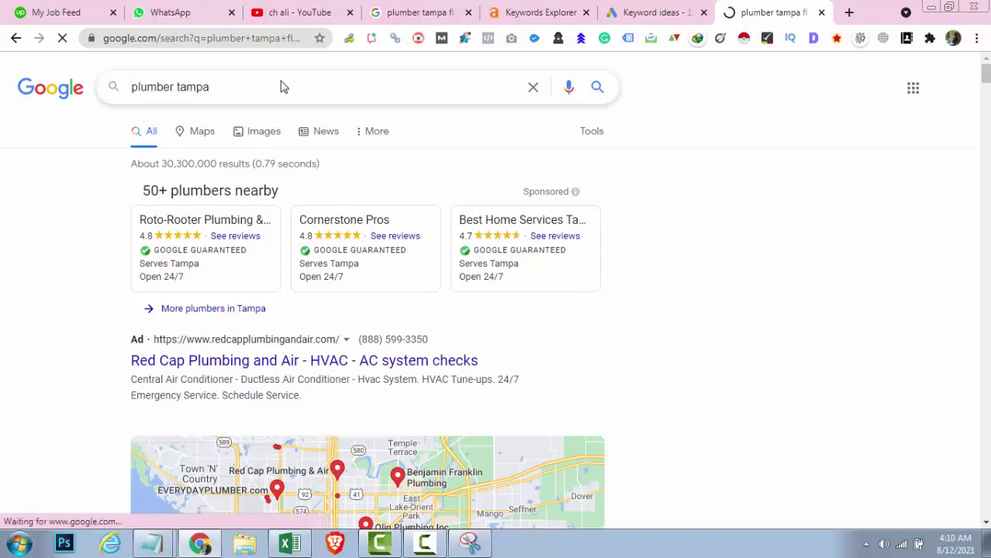
{"action": "scroll", "coordinate": [463, 210], "scroll_direction": "down", "scroll_amount": 3}
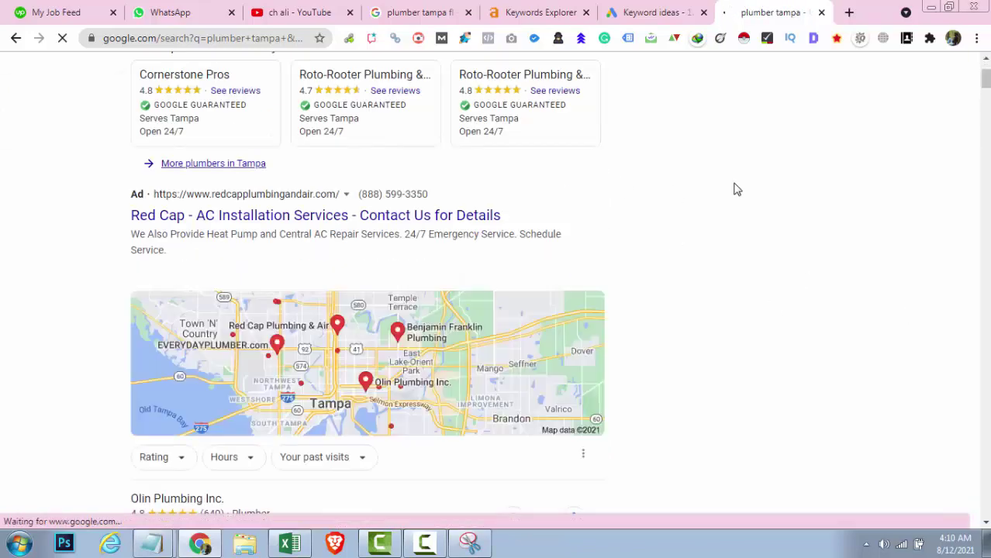
{"action": "key", "text": "End"}
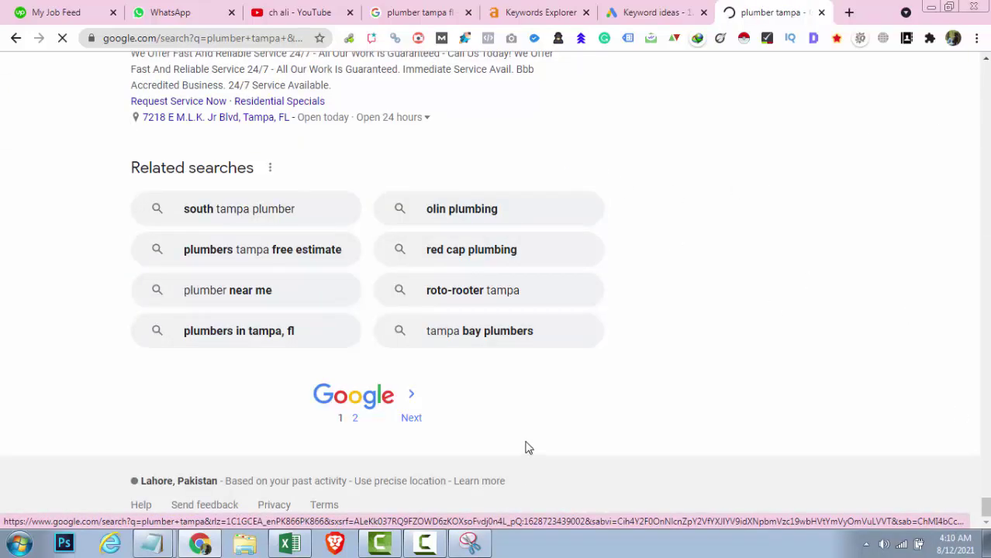
{"action": "triple_click", "coordinate": [145, 165]}
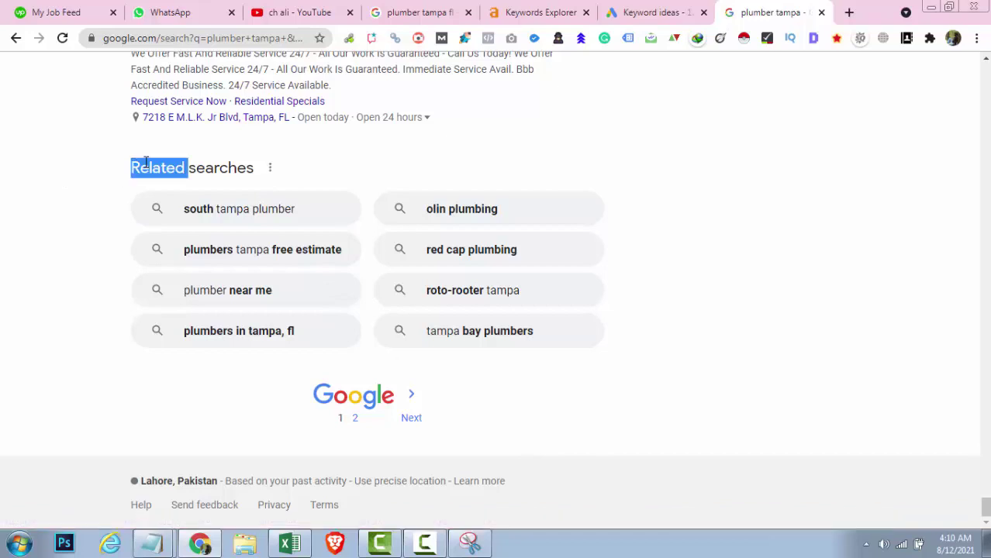
{"action": "left_click", "coordinate": [145, 164]}
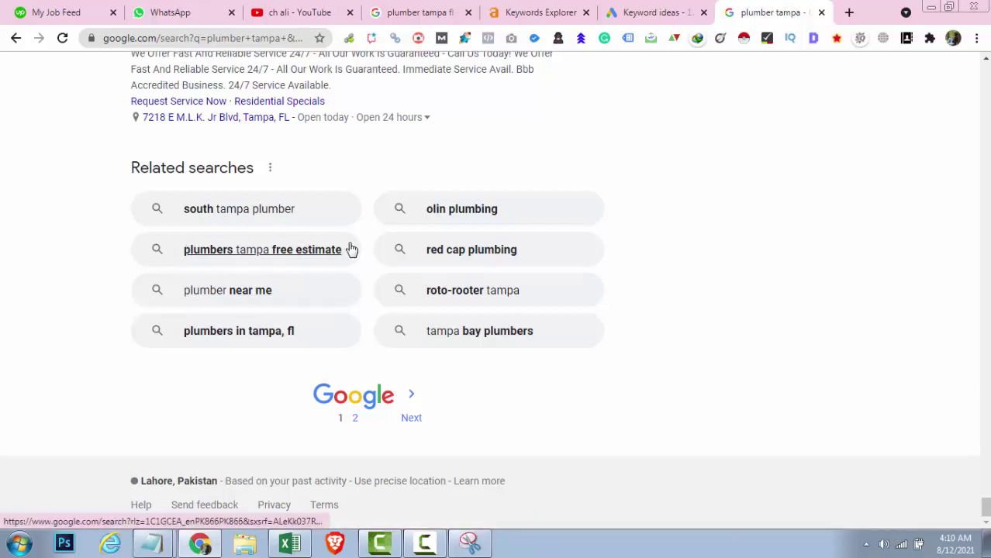
Open the related searches "plumbers tampa free estimate" and "plumbers in tampa, fl" in new tabs and go to the first one.
{"action": "middle_click", "coordinate": [221, 253]}
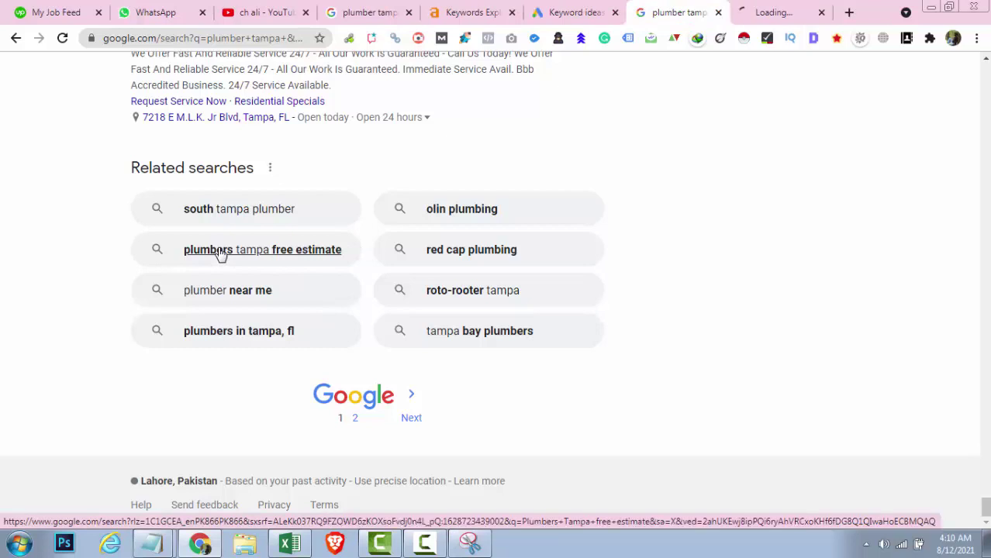
{"action": "middle_click", "coordinate": [249, 342]}
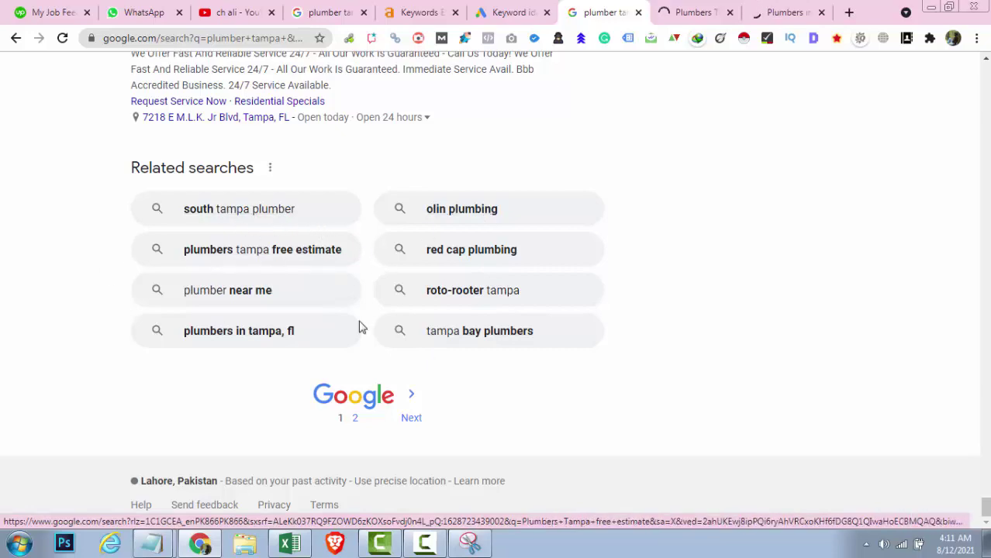
{"action": "key", "text": "ctrl+Tab"}
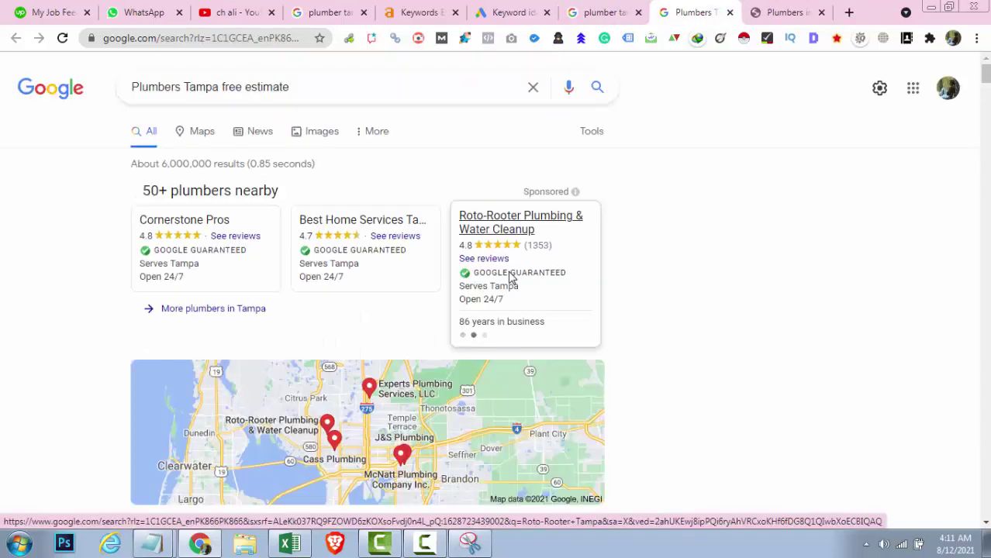
Copy the search query "Plumbers Tampa free estimate" from Google into cell A12 of the Excel keyword sheet.
{"action": "left_click", "coordinate": [206, 73]}
{"action": "key", "text": "ctrl+c"}
{"action": "key", "text": "alt+Tab"}
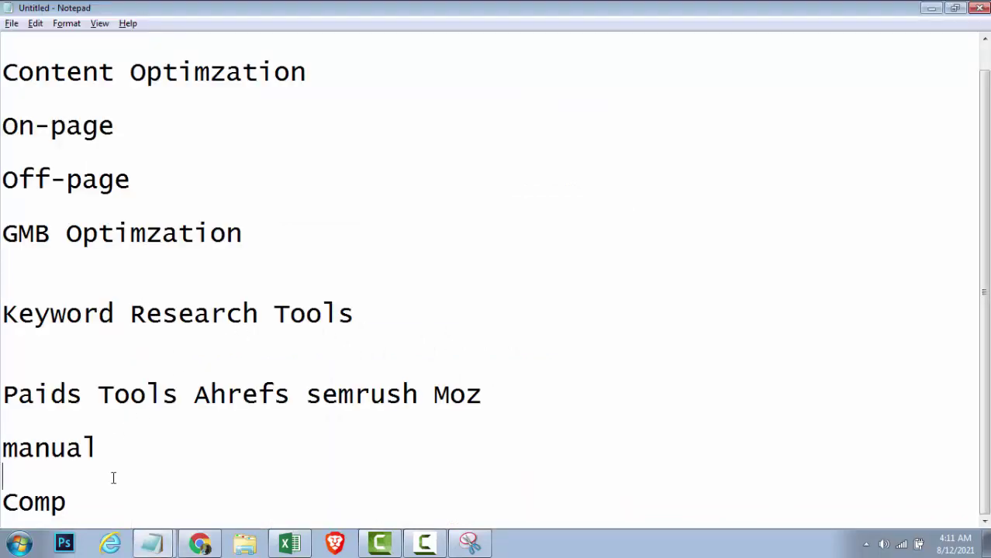
{"action": "key", "text": "alt+Tab"}
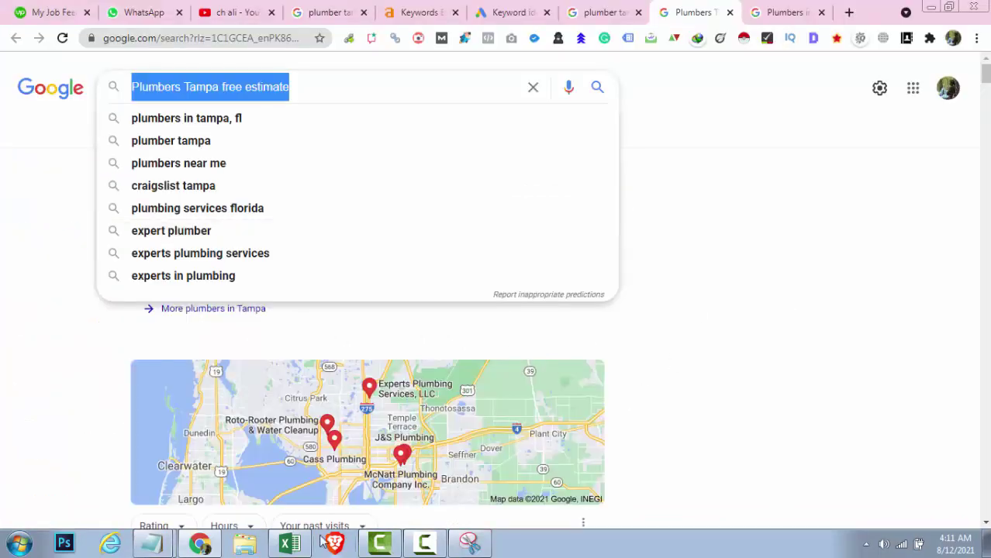
{"action": "key", "text": "alt+Tab"}
{"action": "key", "text": "Tab"}
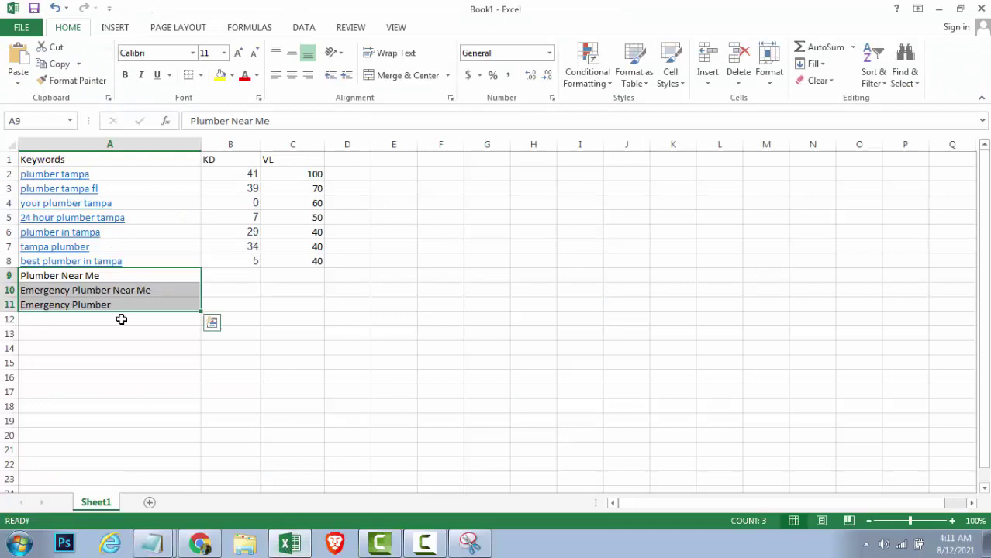
{"action": "left_click", "coordinate": [122, 319]}
{"action": "key", "text": "ctrl+v"}
Close the finished search tab in Chrome and copy the query "Plumbers in Tampa, FL" into cell A13 in Excel.
{"action": "key", "text": "alt+Tab"}
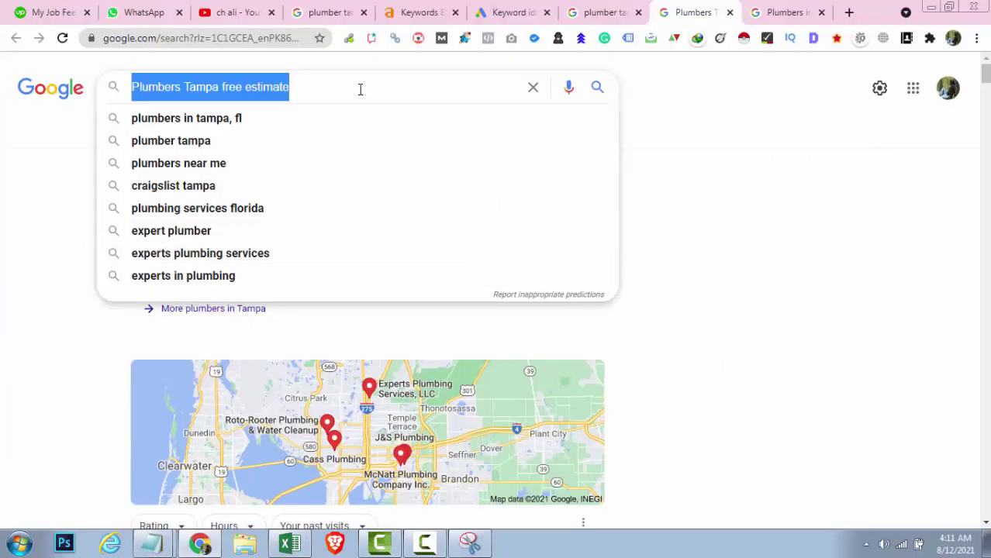
{"action": "key", "text": "Escape"}
{"action": "key", "text": "ctrl+a"}
{"action": "key", "text": "ctrl+c"}
{"action": "key", "text": "alt+Tab"}
{"action": "left_click", "coordinate": [175, 332]}
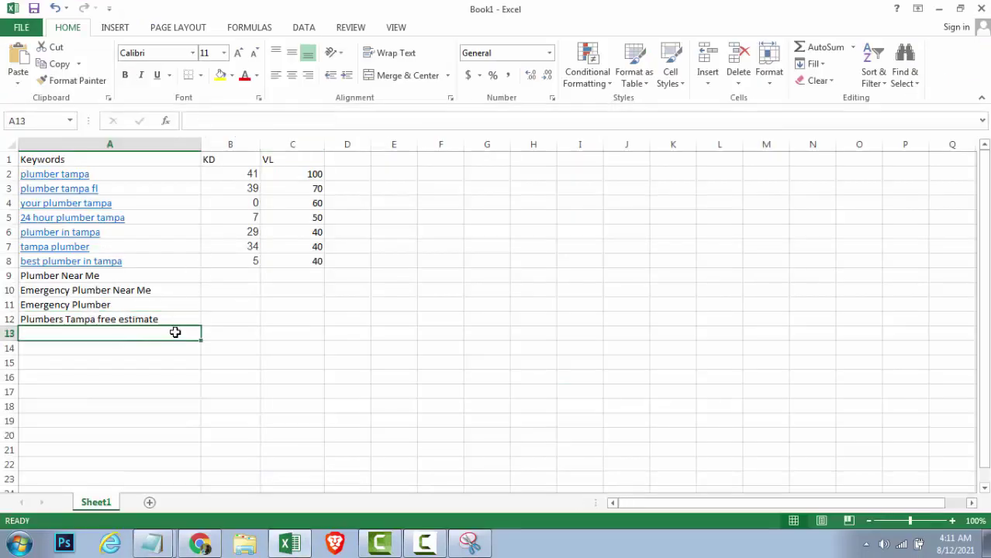
{"action": "key", "text": "ctrl+v"}
Return to Chrome, rerun the "Plumbers in Tampa, FL" search and check its Related searches.
{"action": "key", "text": "alt+Tab"}
{"action": "left_click", "coordinate": [364, 86]}
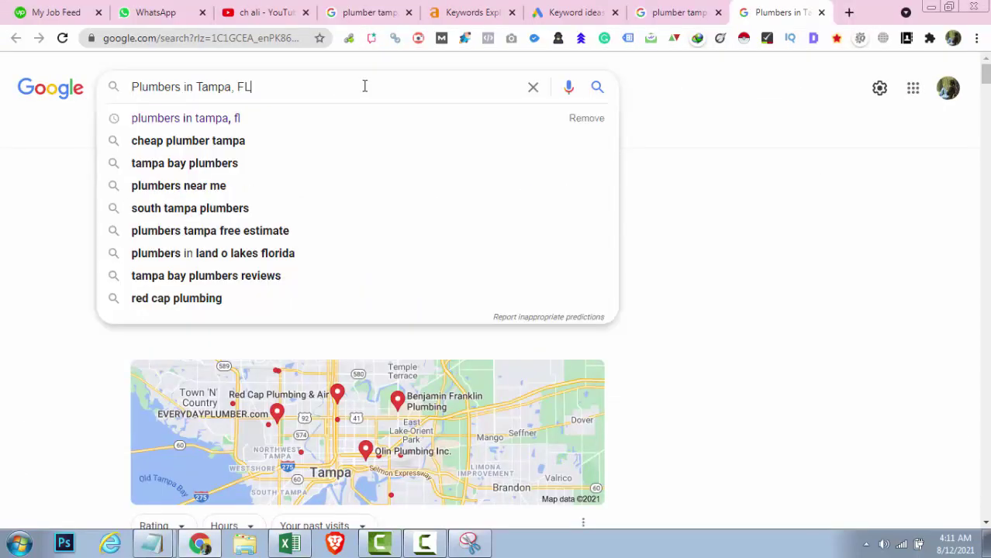
{"action": "key", "text": "Return"}
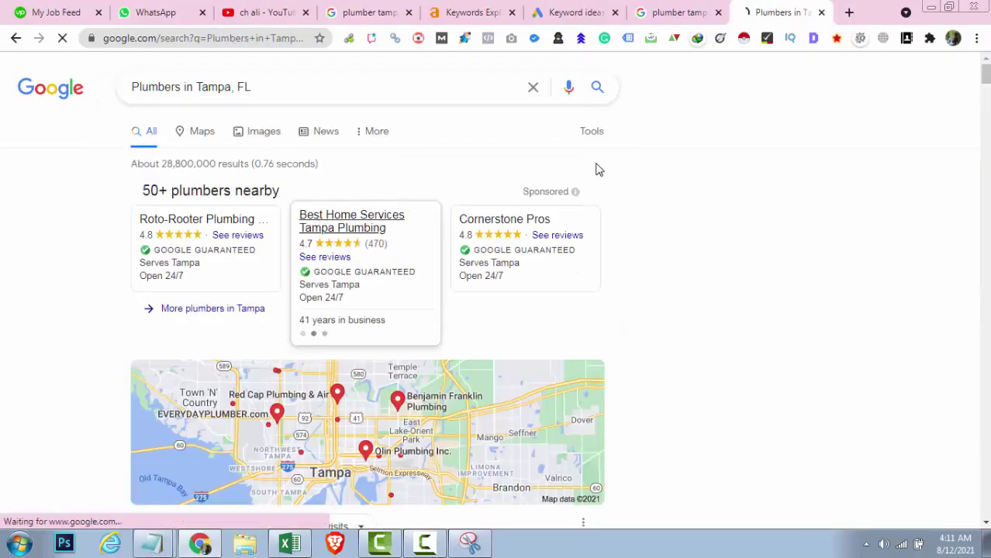
{"action": "scroll", "coordinate": [597, 169], "scroll_direction": "down", "scroll_amount": 20}
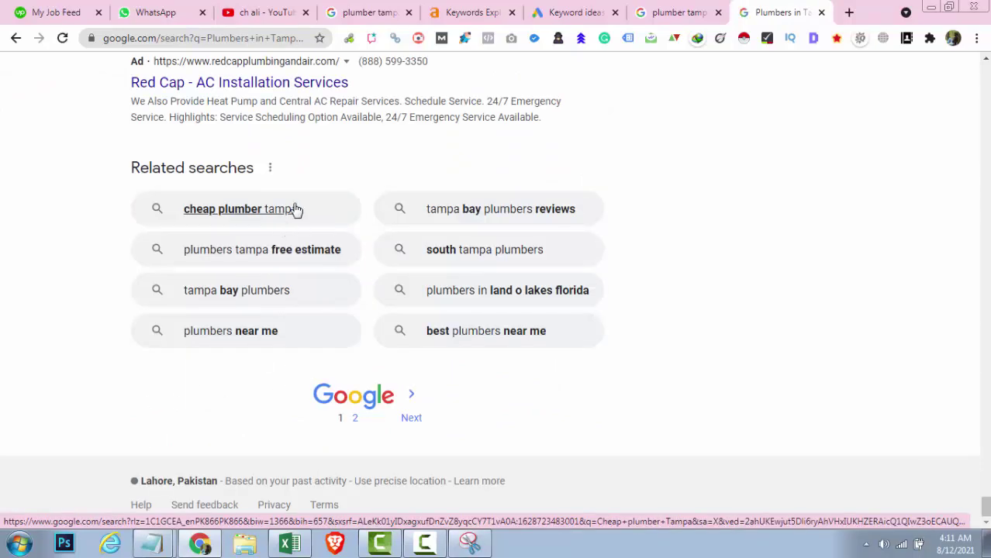
Switch to Excel and enter the keyword "Cheap Plumber tampa" in cell A14.
{"action": "key", "text": "alt+Tab"}
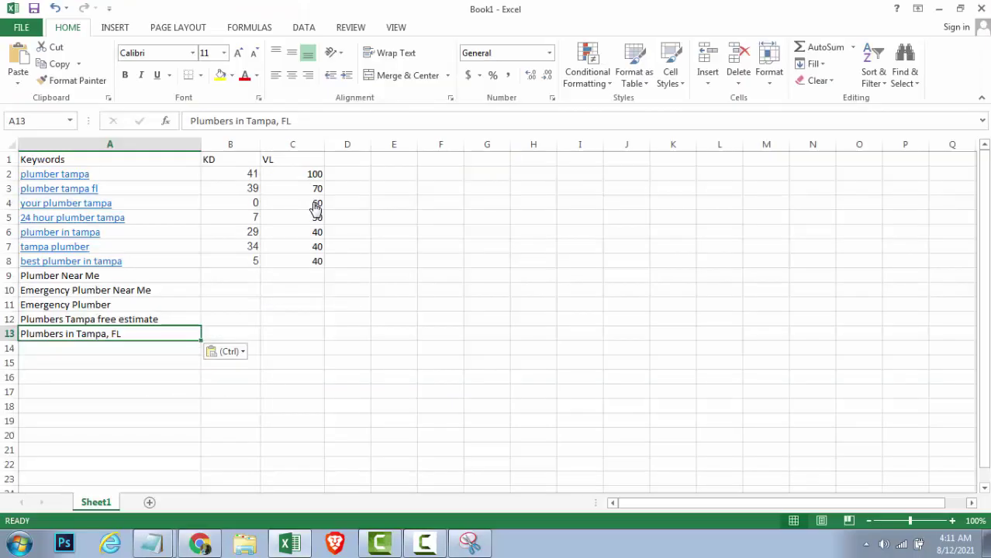
{"action": "key", "text": "alt+Tab"}
{"action": "key", "text": "alt+Tab"}
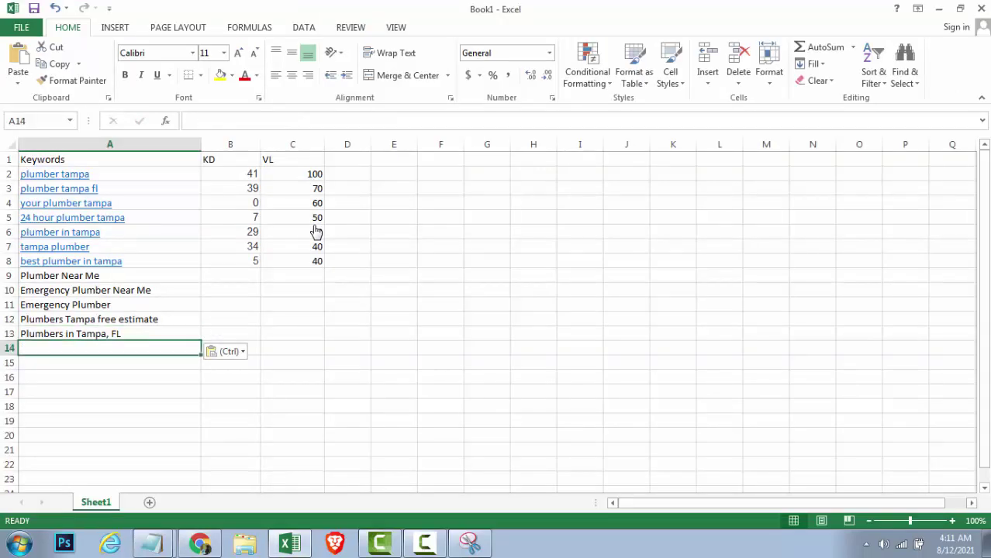
{"action": "type", "text": "Cheap Plumbe"}
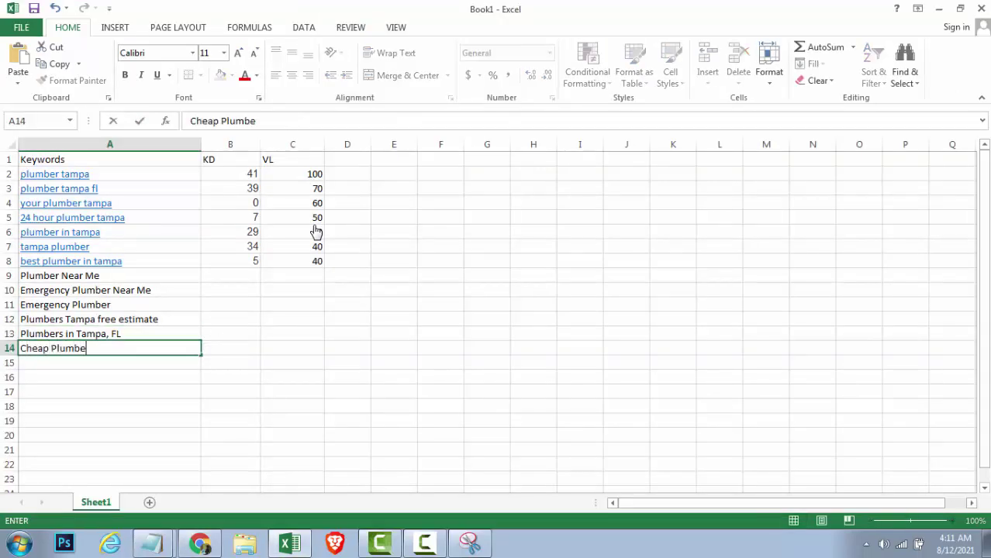
{"action": "type", "text": "r tampa"}
{"action": "key", "text": "Return"}
Return to Chrome, search Google for "Tampa Plumber" and review the Related searches below the results.
{"action": "key", "text": "alt+Tab"}
{"action": "scroll", "coordinate": [828, 201], "scroll_direction": "up", "scroll_amount": 5}
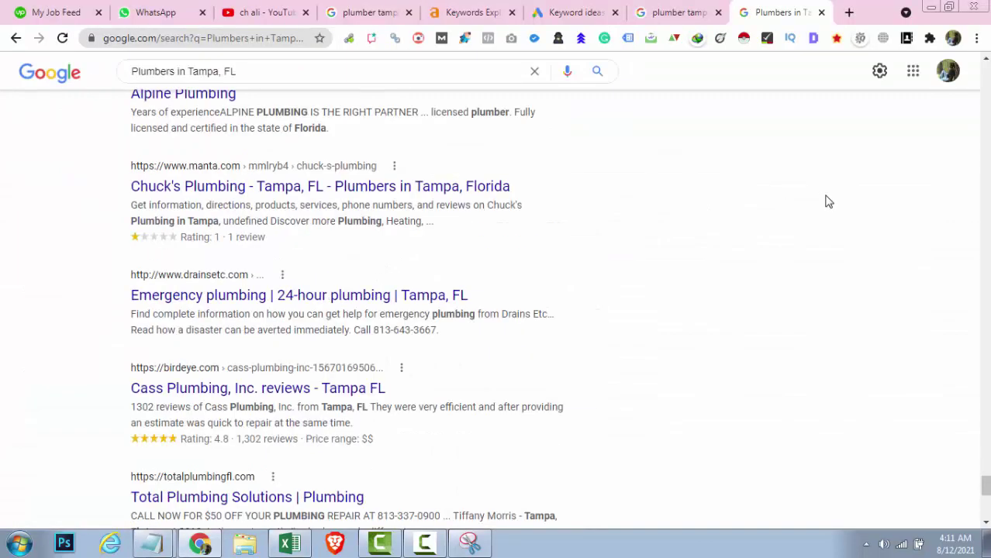
{"action": "scroll", "coordinate": [828, 201], "scroll_direction": "up", "scroll_amount": 5}
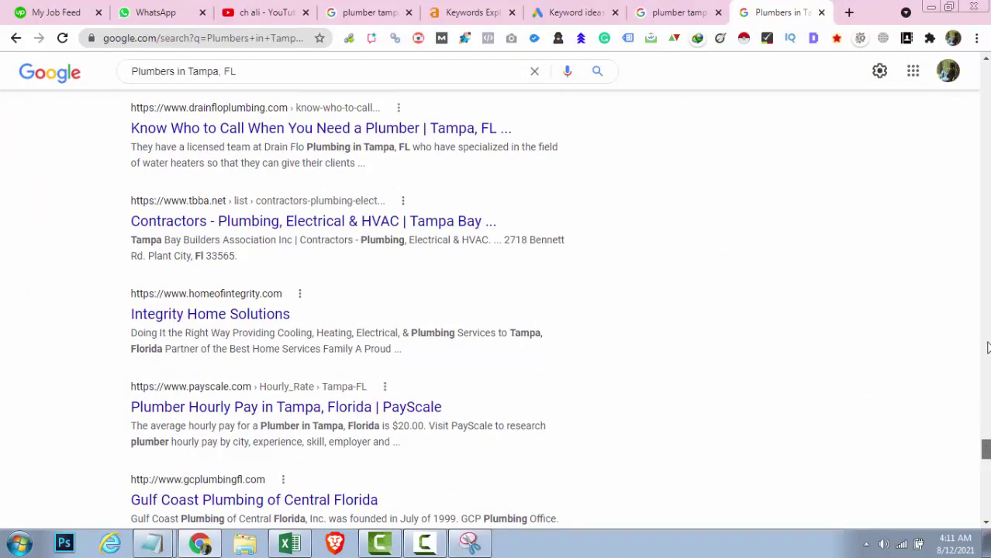
{"action": "left_click_drag", "start_coordinate": [987, 347], "coordinate": [980, 55]}
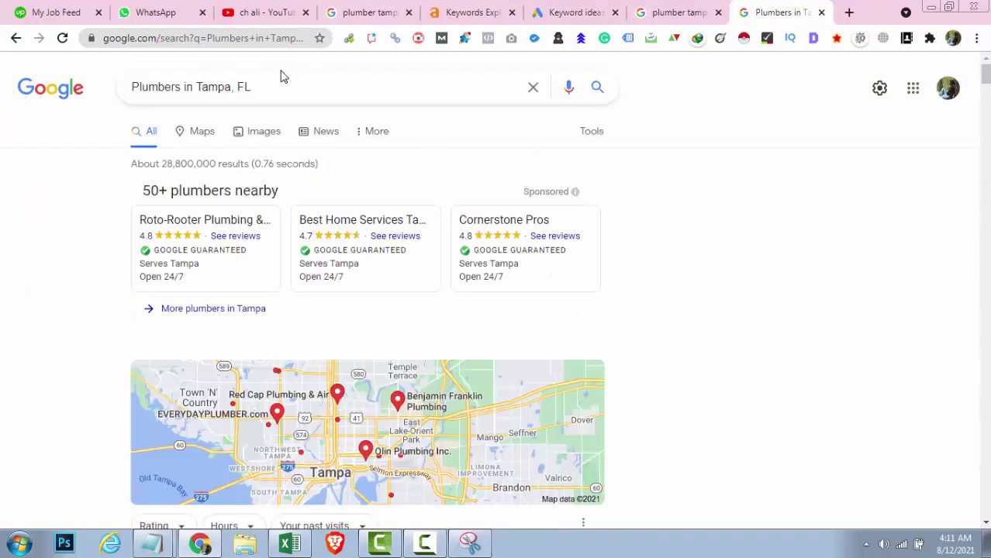
{"action": "triple_click", "coordinate": [285, 76]}
{"action": "type", "text": "Tampa "}
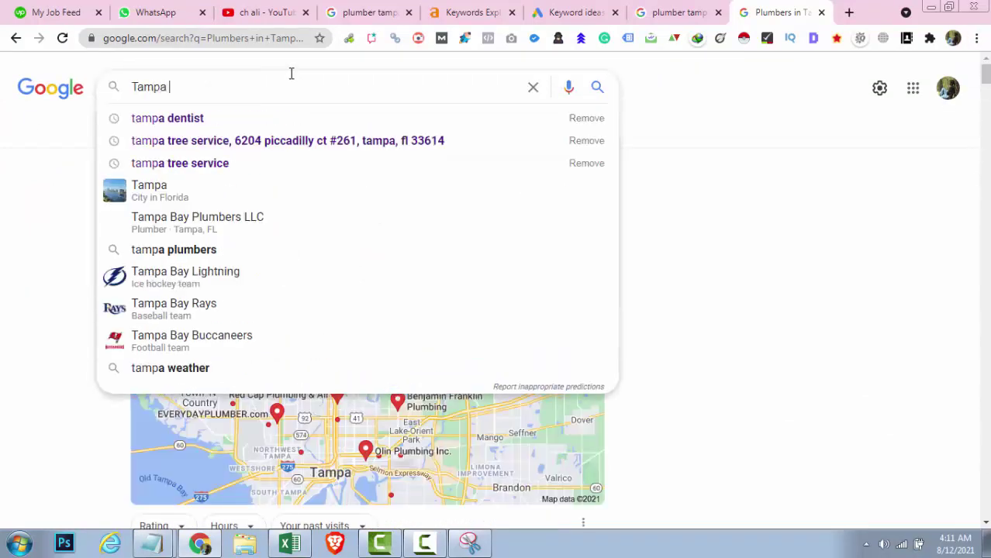
{"action": "type", "text": "Plumber"}
{"action": "key", "text": "Return"}
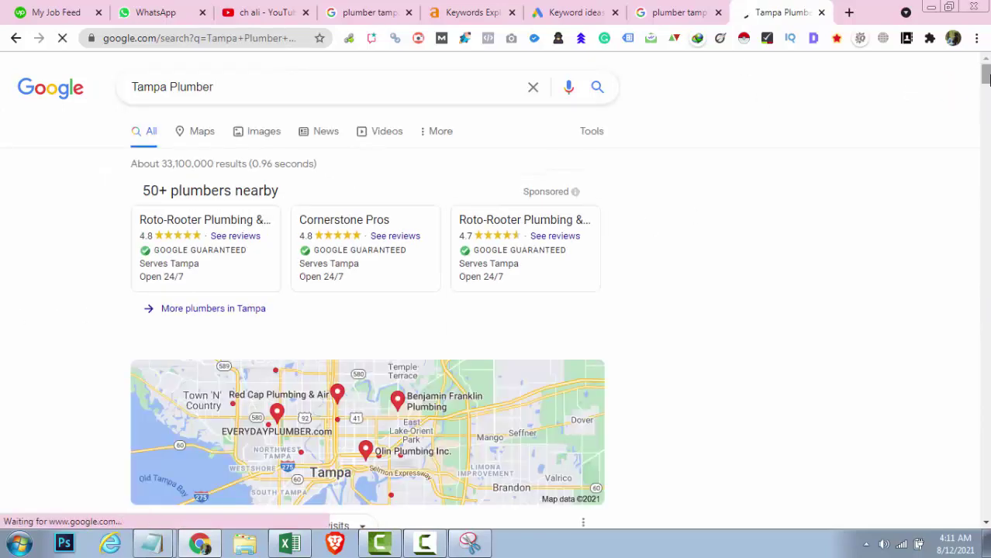
{"action": "left_click_drag", "start_coordinate": [985, 74], "coordinate": [984, 505]}
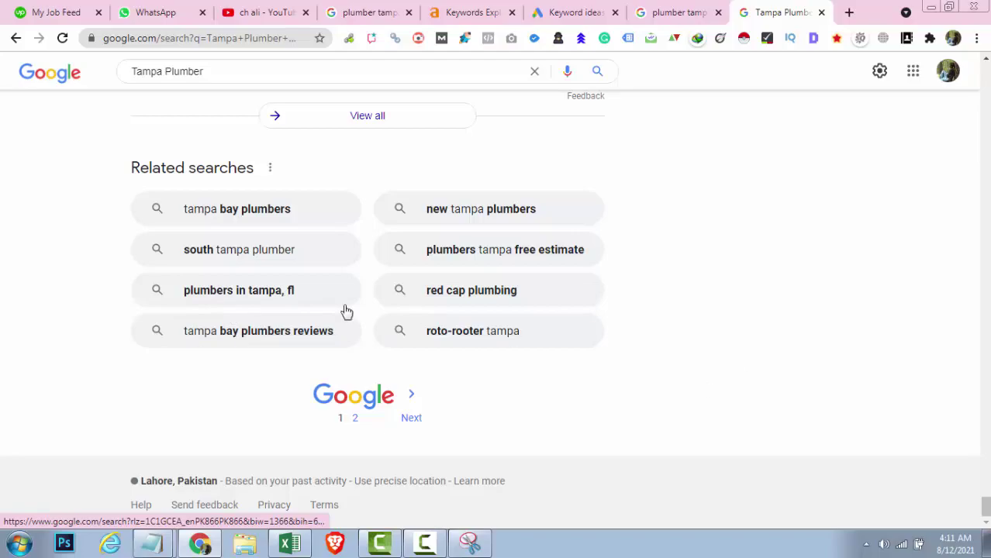
{"action": "scroll", "coordinate": [697, 311], "scroll_direction": "up", "scroll_amount": 10}
{"action": "scroll", "coordinate": [697, 311], "scroll_direction": "up", "scroll_amount": 20}
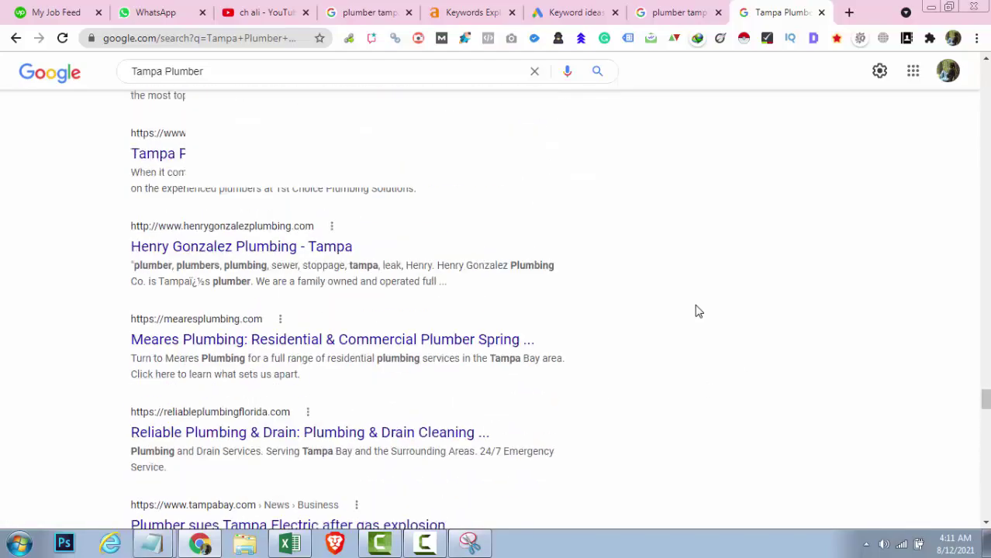
{"action": "scroll", "coordinate": [698, 311], "scroll_direction": "up", "scroll_amount": 20}
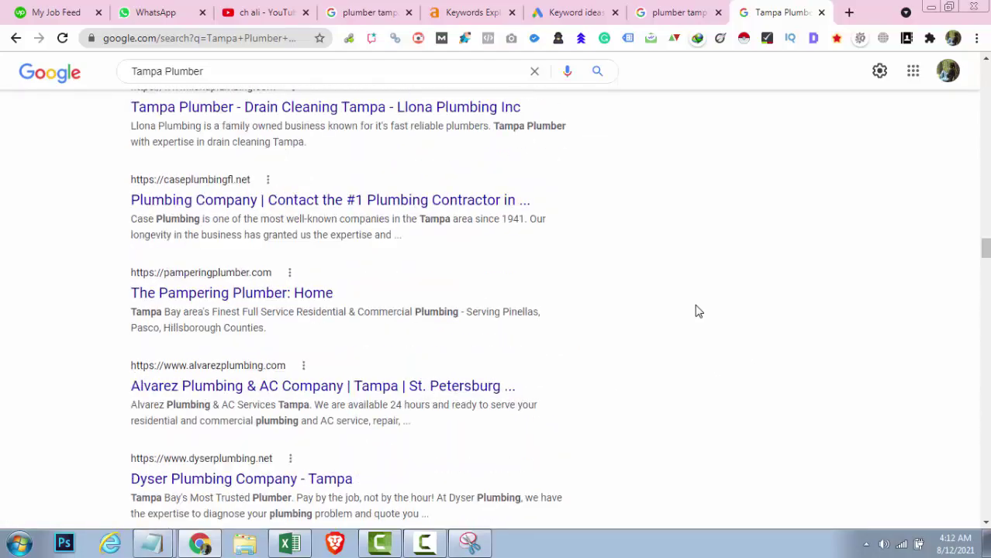
{"action": "scroll", "coordinate": [698, 311], "scroll_direction": "up", "scroll_amount": 15}
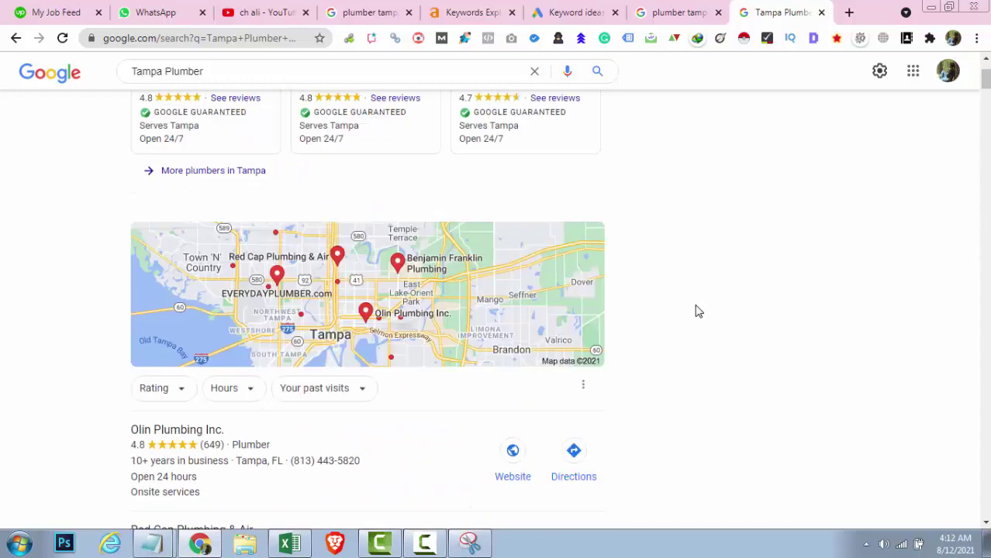
Close the "plumber tampa" and "Tampa Plumber" search tabs and move the "plumber tampa fl" tab after the Keyword Planner tab.
{"action": "left_click", "coordinate": [715, 8]}
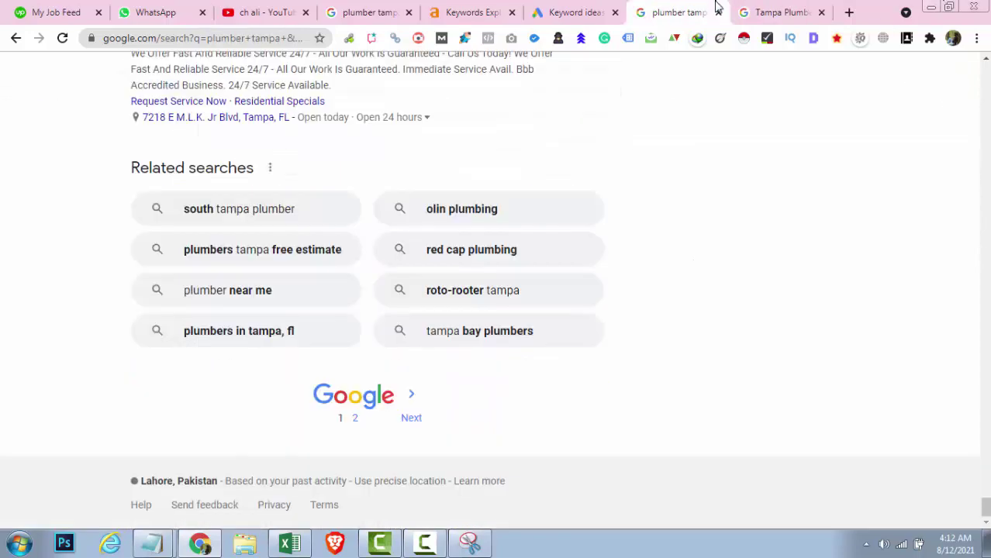
{"action": "left_click", "coordinate": [716, 9]}
{"action": "left_click", "coordinate": [717, 10]}
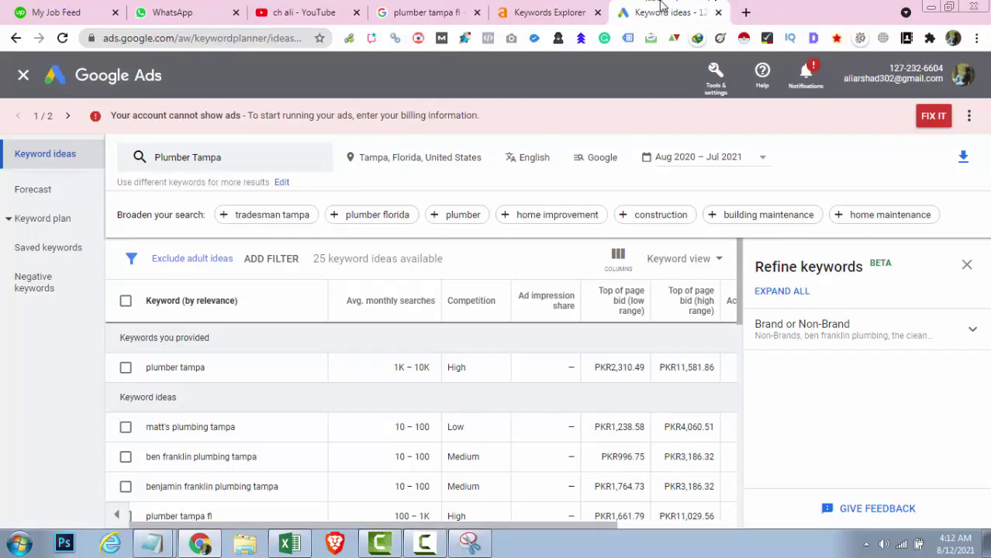
{"action": "left_click_drag", "start_coordinate": [376, 8], "coordinate": [683, 9]}
Open the websites of Olin Plumbing Inc., Red Cap Plumbing & Air and Benjamin Franklin Plumbing from the local results in new tabs.
{"action": "scroll", "coordinate": [498, 261], "scroll_direction": "down", "scroll_amount": 8}
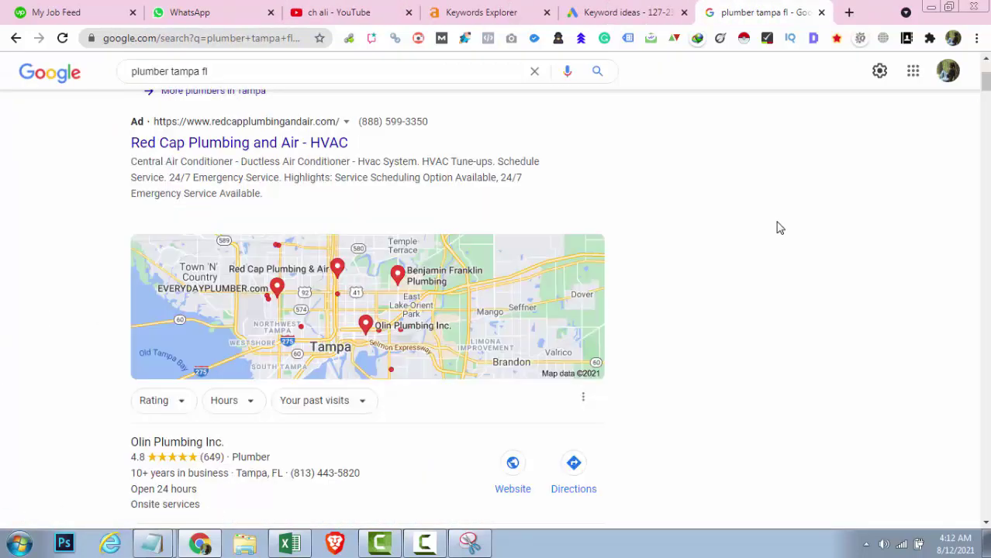
{"action": "scroll", "coordinate": [475, 237], "scroll_direction": "up", "scroll_amount": 2}
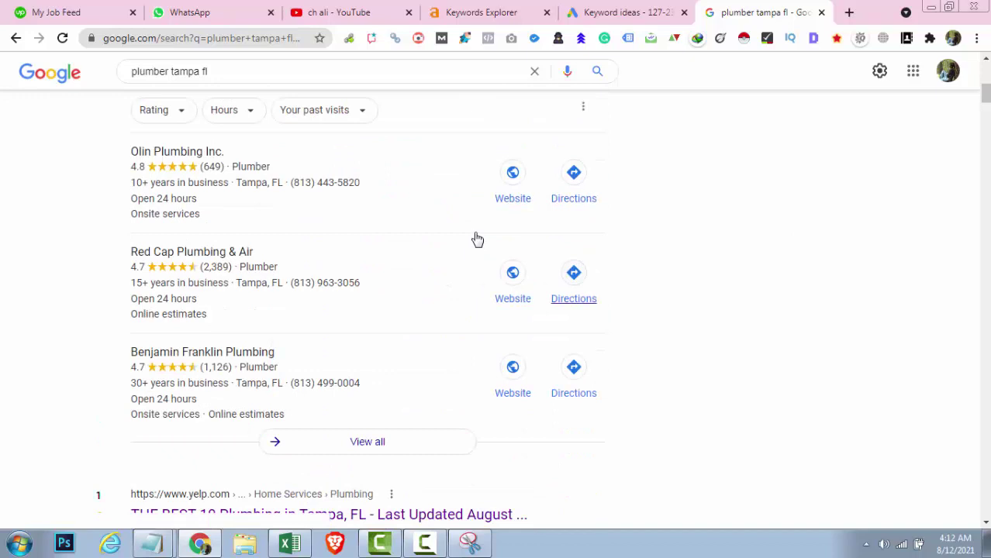
{"action": "middle_click", "coordinate": [533, 198]}
{"action": "middle_click", "coordinate": [510, 334]}
{"action": "middle_click", "coordinate": [513, 349]}
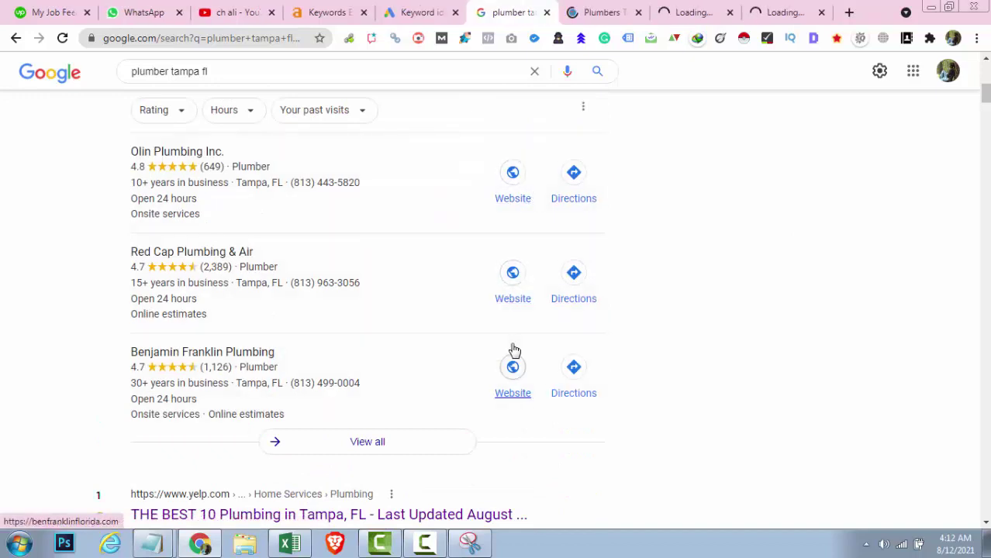
Switch to Excel, add a second worksheet to the workbook and return to Sheet1.
{"action": "left_click", "coordinate": [287, 543]}
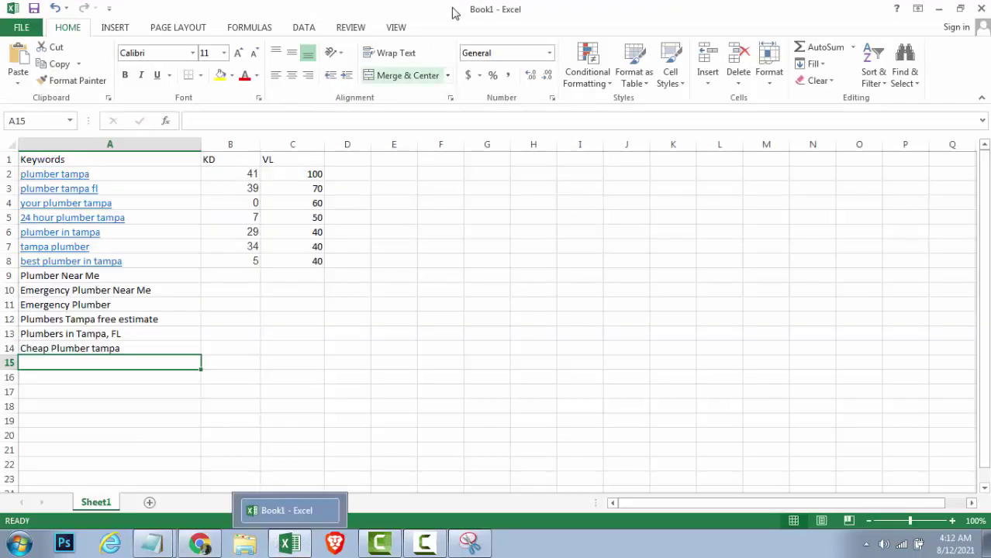
{"action": "left_click", "coordinate": [149, 502]}
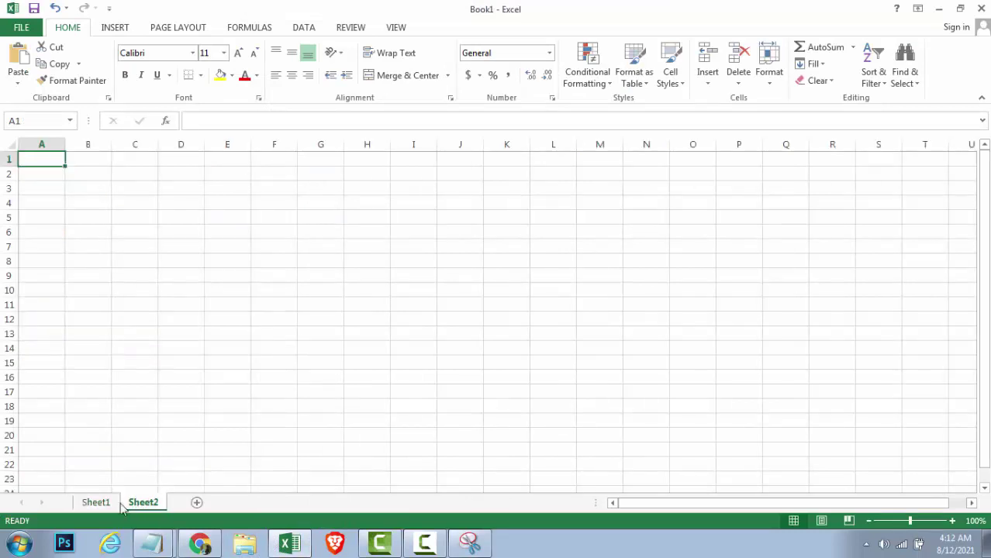
{"action": "right_click", "coordinate": [140, 503]}
{"action": "left_click", "coordinate": [107, 504]}
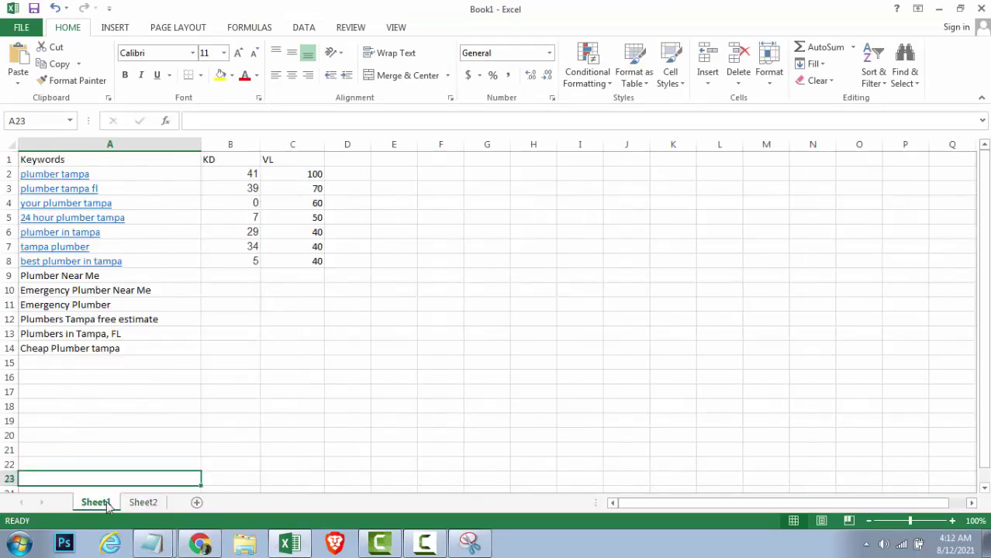
Copy the Olin Plumbing site's domain from Chrome and enter "plumberstampa.com Keywords" as a heading in cell A16 in Excel.
{"action": "left_click", "coordinate": [95, 371]}
{"action": "key", "text": "alt+Tab"}
{"action": "key", "text": "ctrl+Tab"}
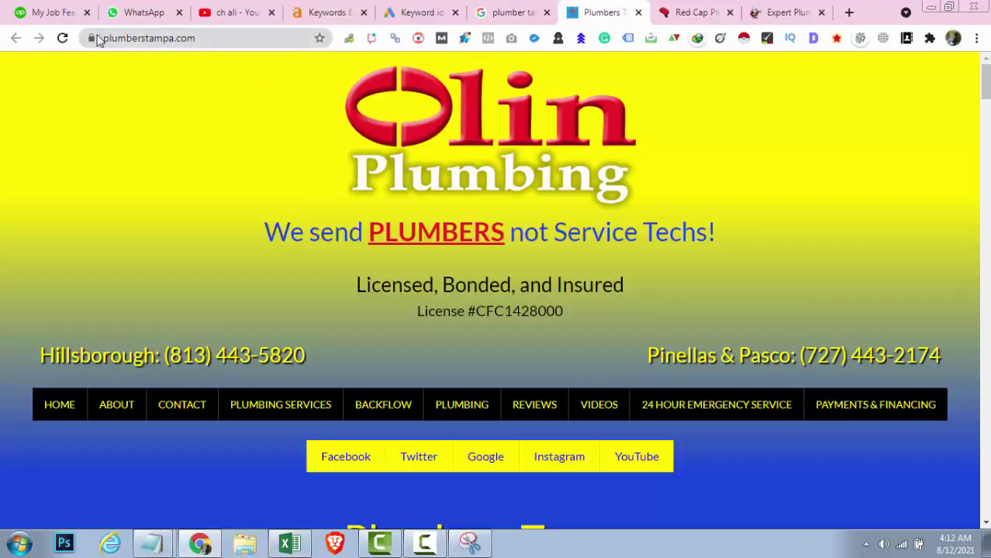
{"action": "left_click", "coordinate": [144, 39]}
{"action": "key", "text": "alt+Tab"}
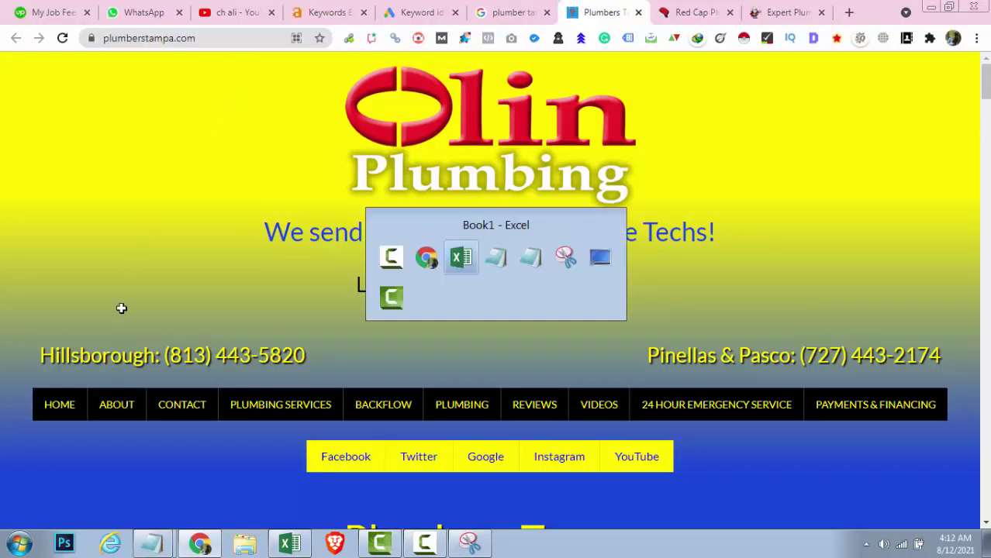
{"action": "type", "text": "plumberstampa.com"}
{"action": "double_click", "coordinate": [155, 376]}
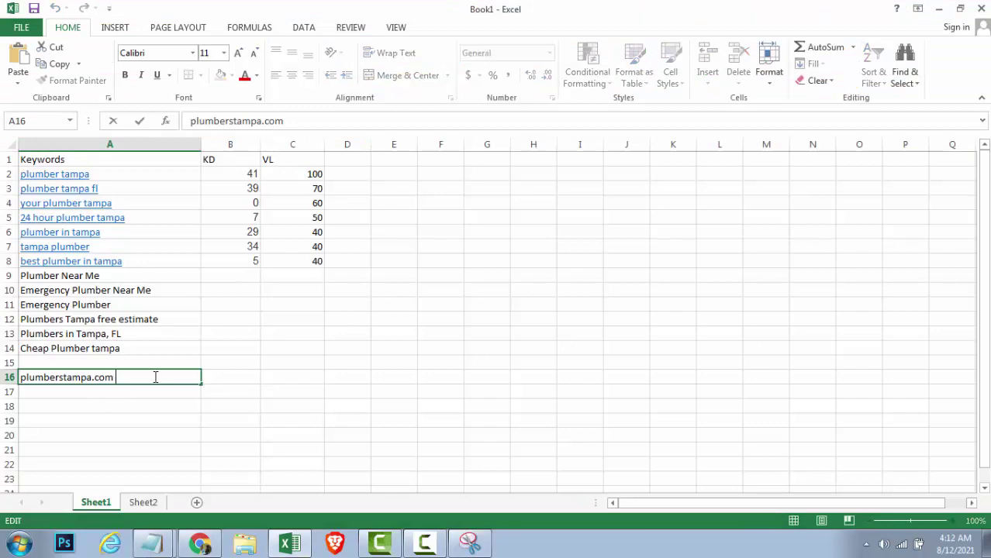
{"action": "type", "text": "Keywords"}
{"action": "key", "text": "Return"}
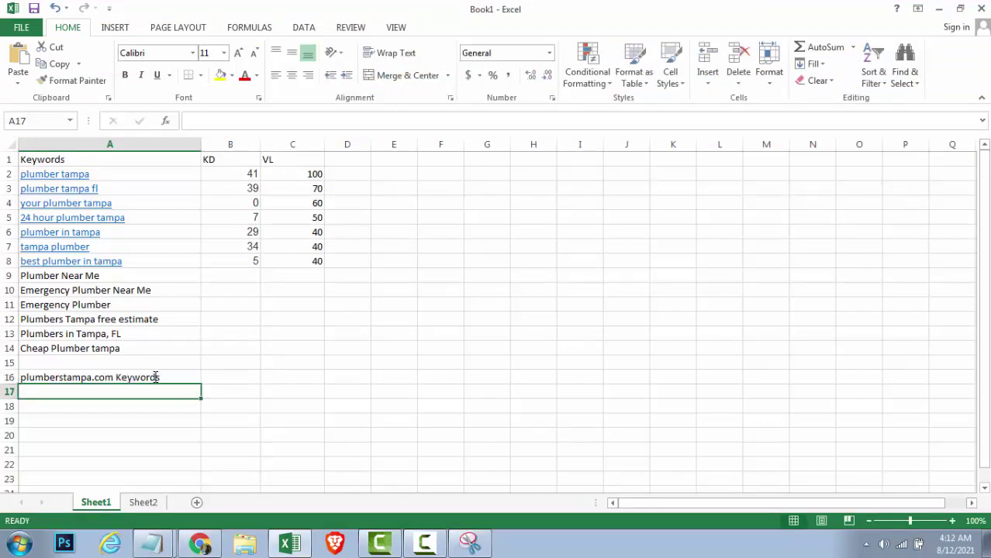
Return to Chrome and open google.com in a new tab after the competitor websites.
{"action": "key", "text": "alt+Tab"}
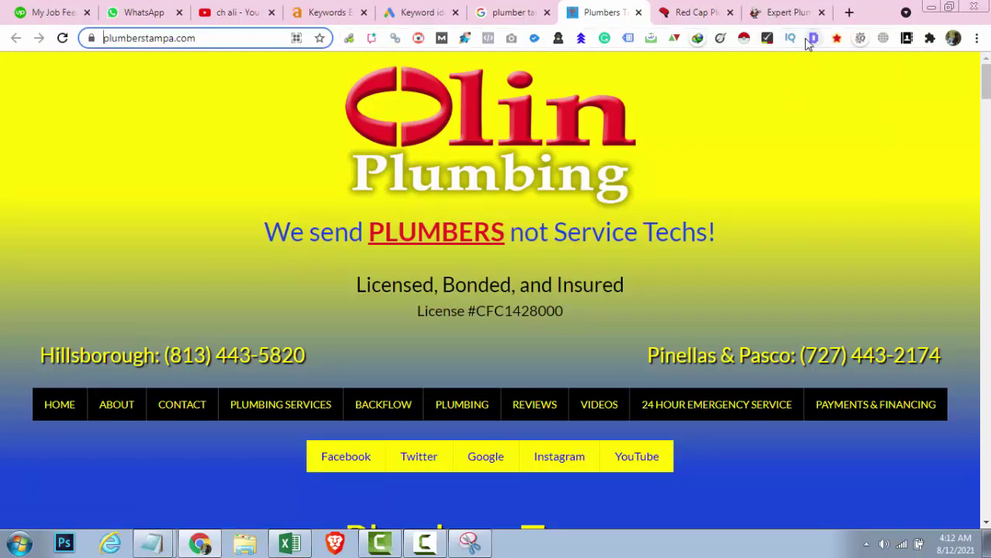
{"action": "key", "text": "ctrl+Tab"}
{"action": "key", "text": "ctrl+Tab"}
{"action": "key", "text": "ctrl+t"}
{"action": "type", "text": "google.com"}
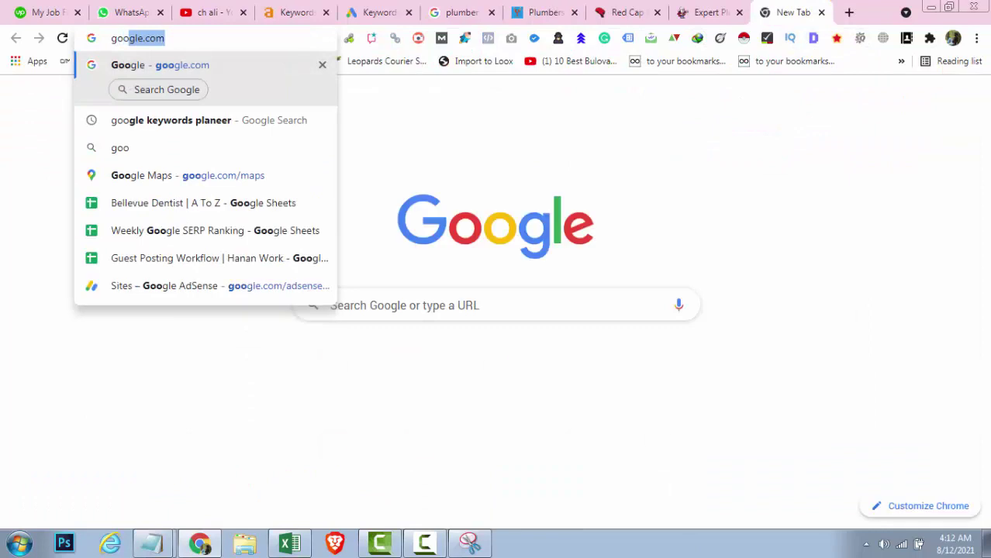
{"action": "key", "text": "Return"}
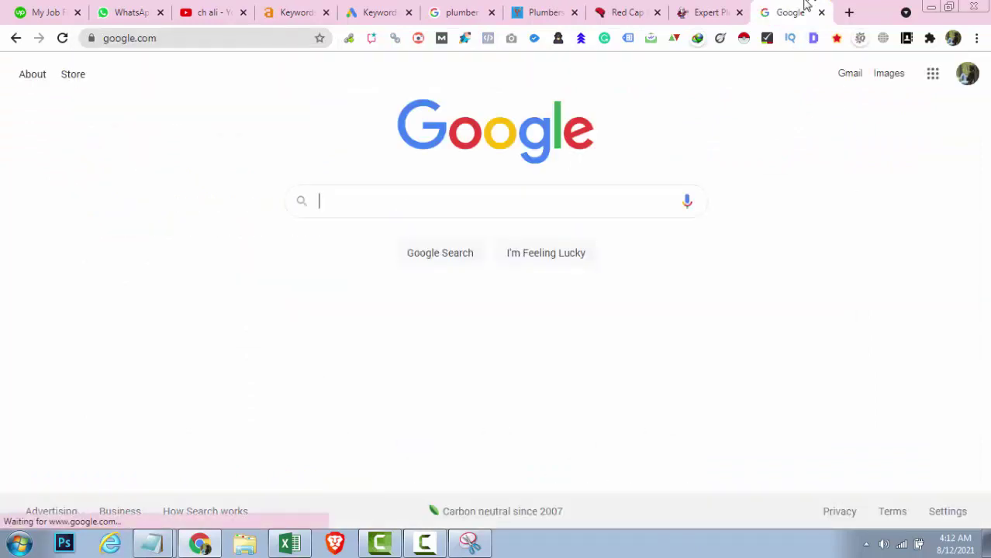
Place the Google tab beside the Olin Plumbing tab and search Google for "detailed seo extension".
{"action": "left_click_drag", "start_coordinate": [804, 6], "coordinate": [642, 7]}
{"action": "type", "text": "deatils"}
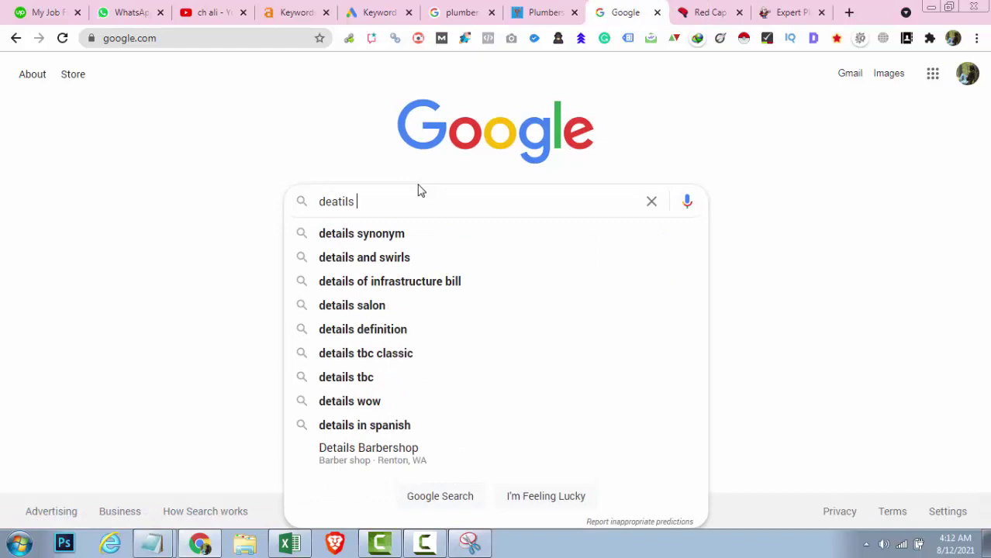
{"action": "key", "text": "Down"}
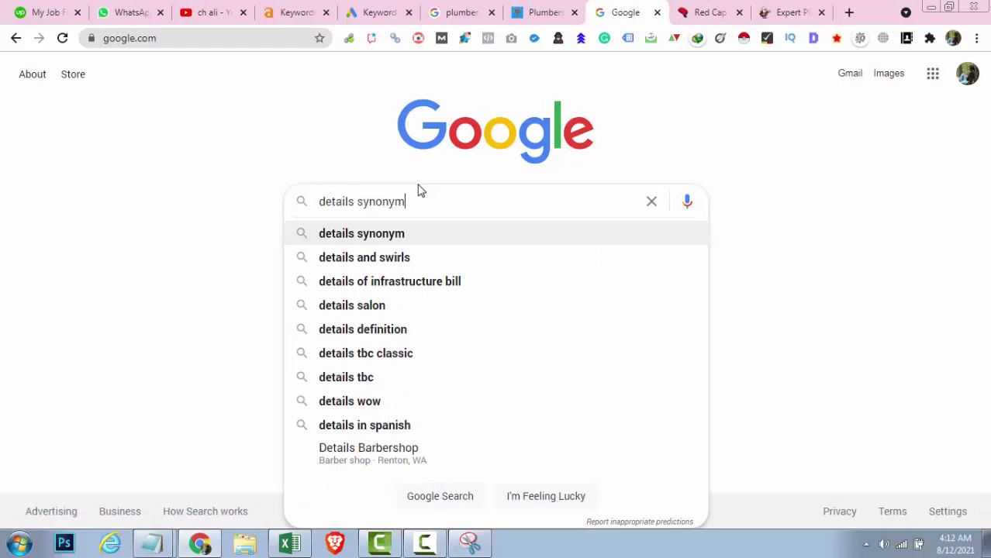
{"action": "key", "text": "ctrl+BackSpace"}
{"action": "type", "text": "seo"}
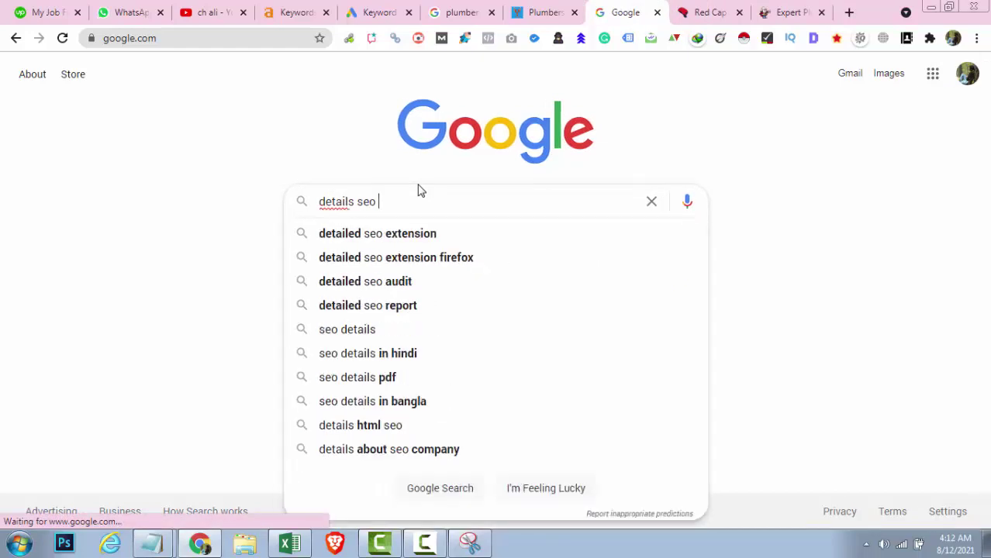
{"action": "key", "text": "Down"}
{"action": "key", "text": "Return"}
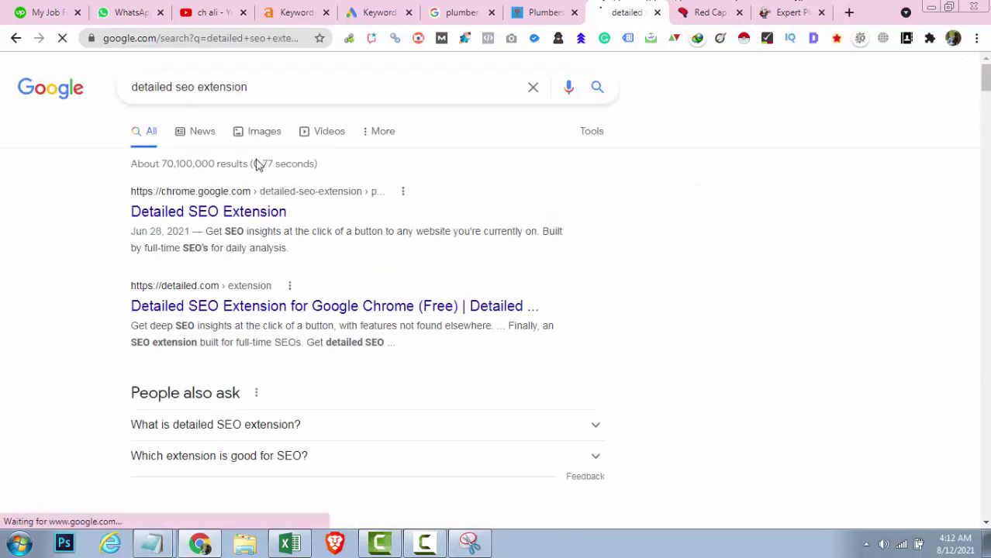
View the Detailed SEO Extension's Chrome Web Store page in a new tab and close it again.
{"action": "middle_click", "coordinate": [245, 220]}
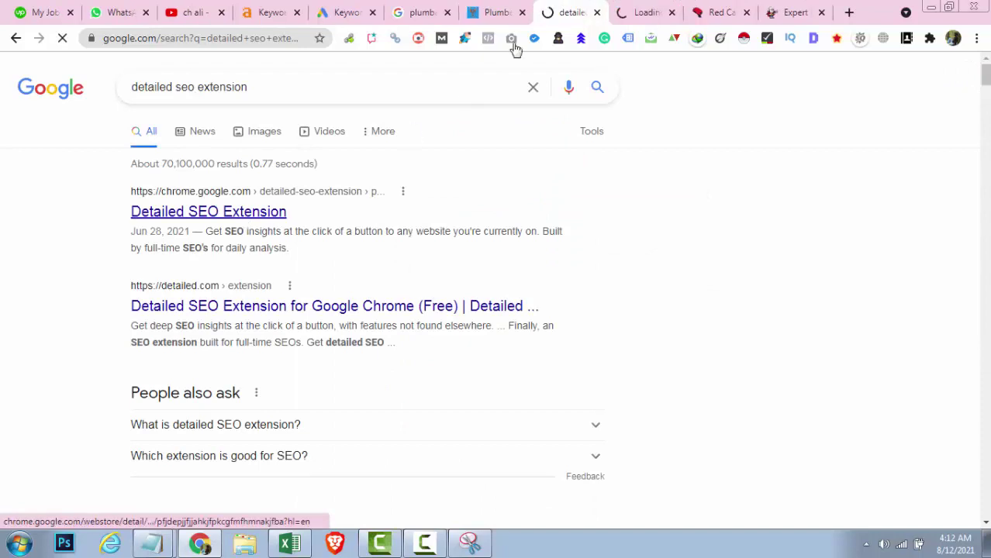
{"action": "left_click", "coordinate": [646, 10]}
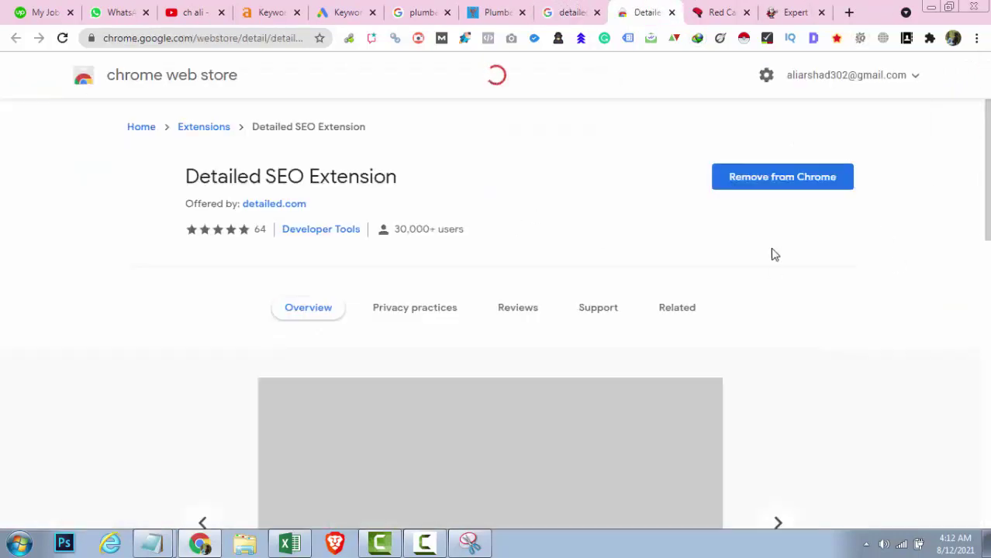
{"action": "key", "text": "ctrl+w"}
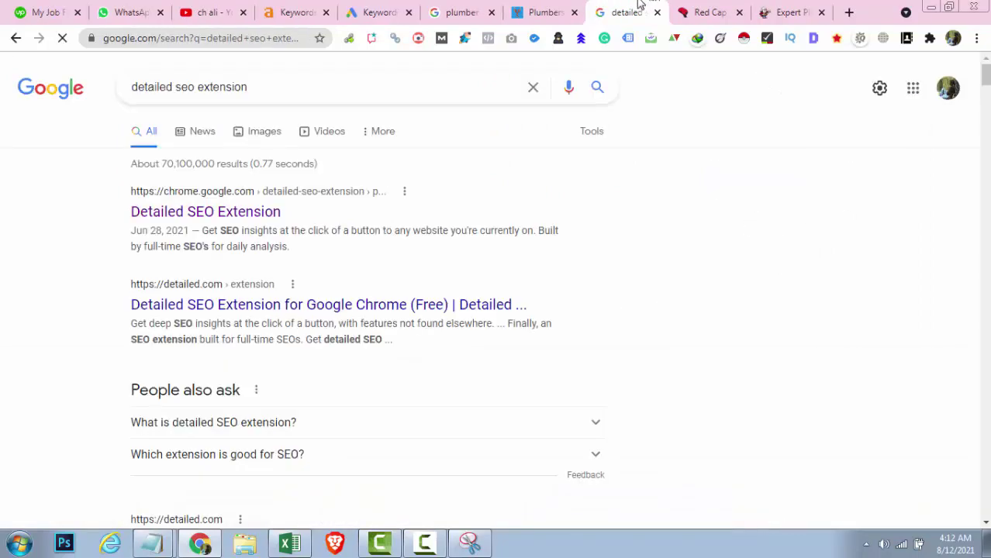
Inspect the Olin Plumbing homepage with the Detailed SEO Extension, examining the keyword in its title and the meta keywords entry.
{"action": "left_click", "coordinate": [512, 7]}
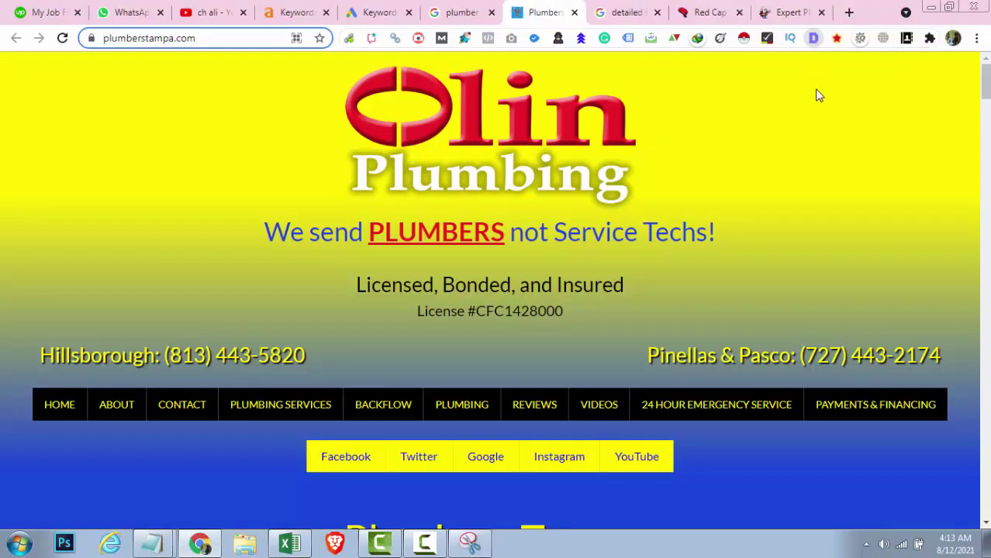
{"action": "left_click", "coordinate": [813, 38]}
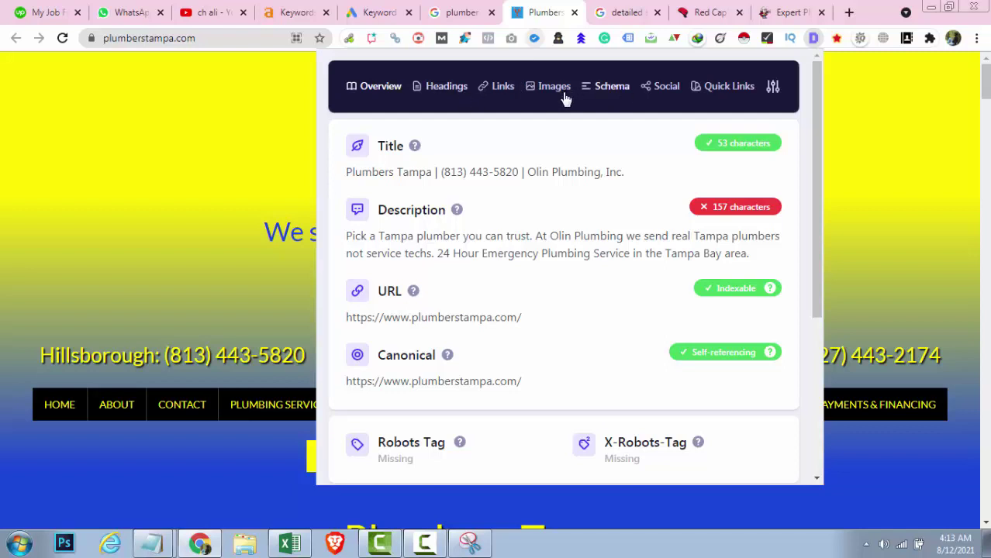
{"action": "double_click", "coordinate": [378, 177]}
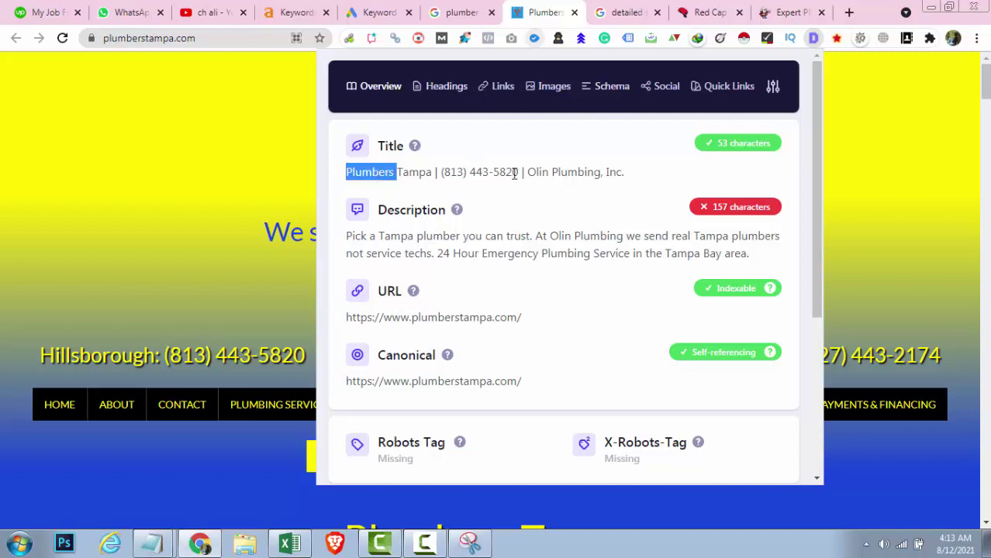
{"action": "left_click_drag", "start_coordinate": [422, 174], "coordinate": [432, 172]}
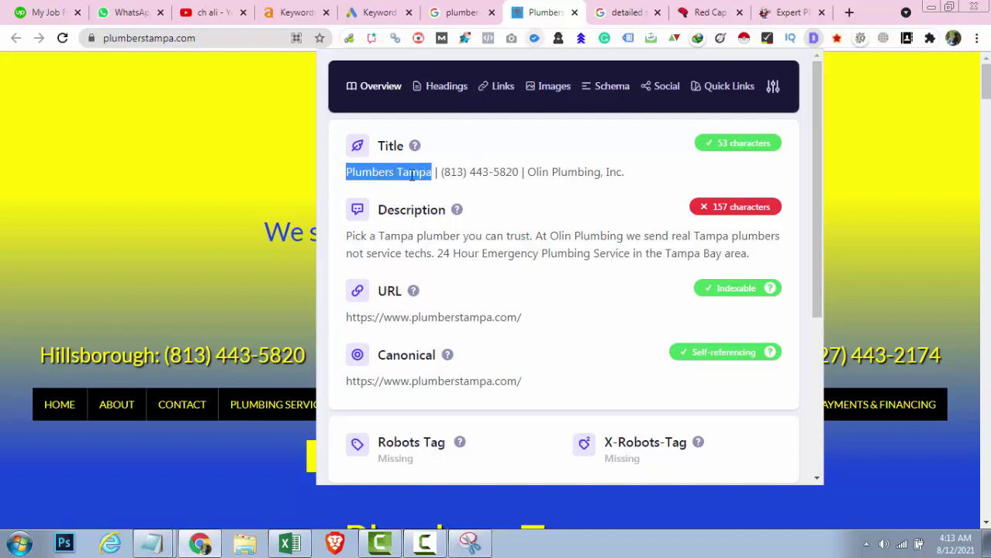
{"action": "scroll", "coordinate": [467, 254], "scroll_direction": "down", "scroll_amount": 4}
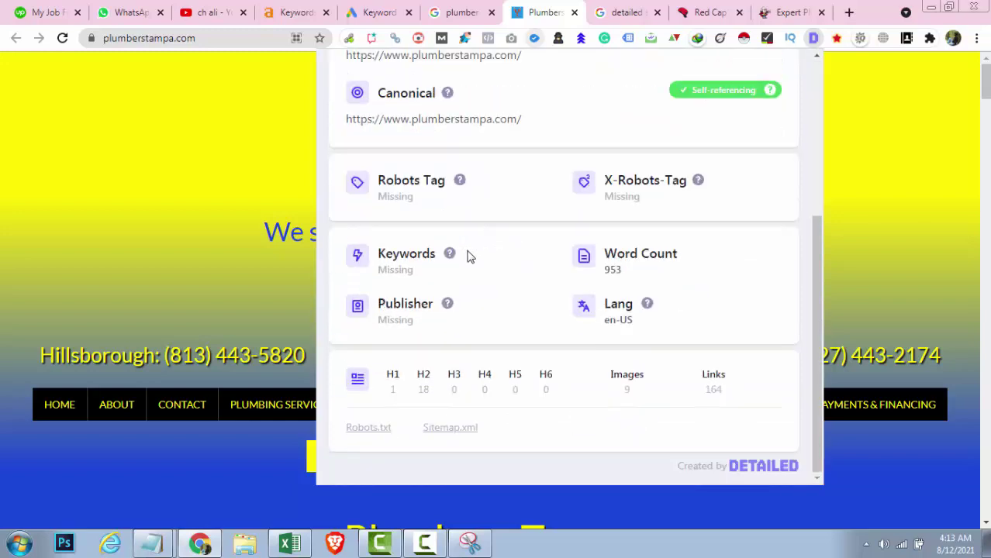
{"action": "mouse_move", "coordinate": [448, 307]}
{"action": "mouse_move", "coordinate": [460, 257]}
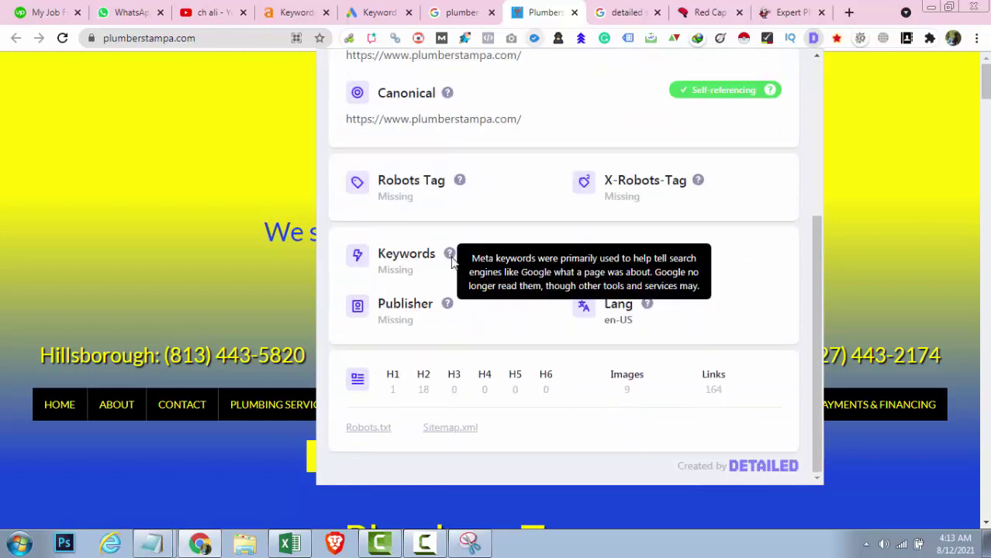
{"action": "scroll", "coordinate": [469, 287], "scroll_direction": "up", "scroll_amount": 4}
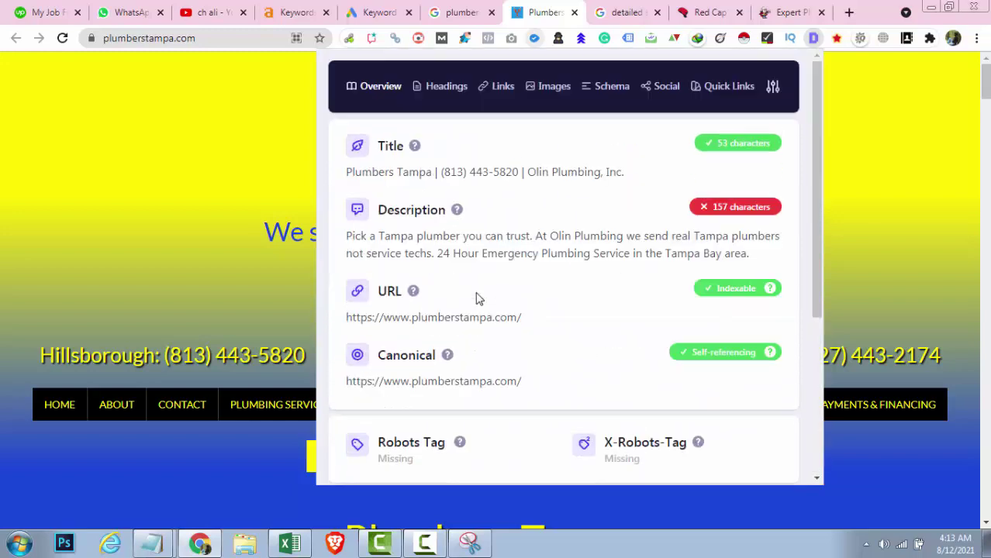
Review the Olin Plumbing page's headings, social tags and quick links in the Detailed SEO Extension, and close it.
{"action": "left_click", "coordinate": [443, 85]}
{"action": "scroll", "coordinate": [482, 262], "scroll_direction": "down", "scroll_amount": 10}
{"action": "scroll", "coordinate": [482, 262], "scroll_direction": "up", "scroll_amount": 10}
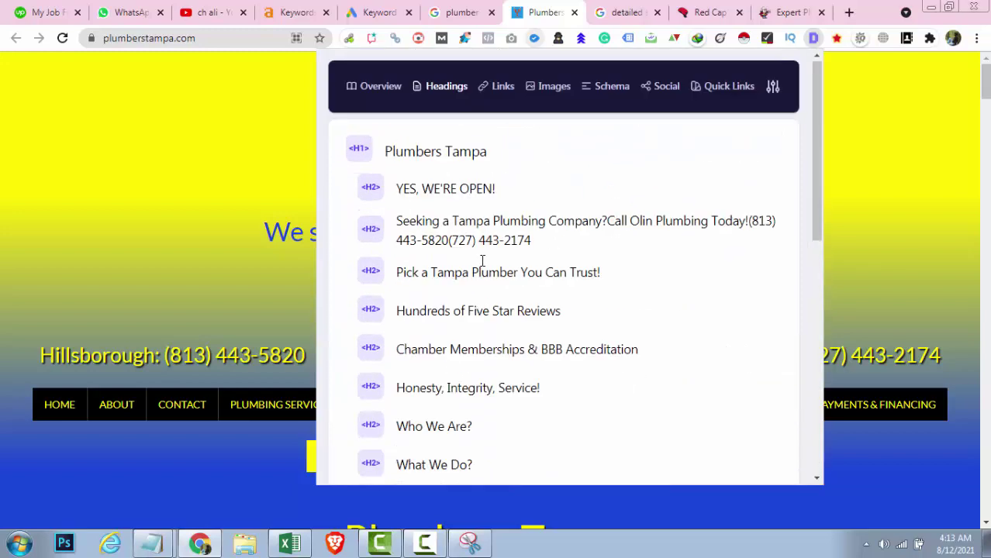
{"action": "left_click", "coordinate": [646, 86]}
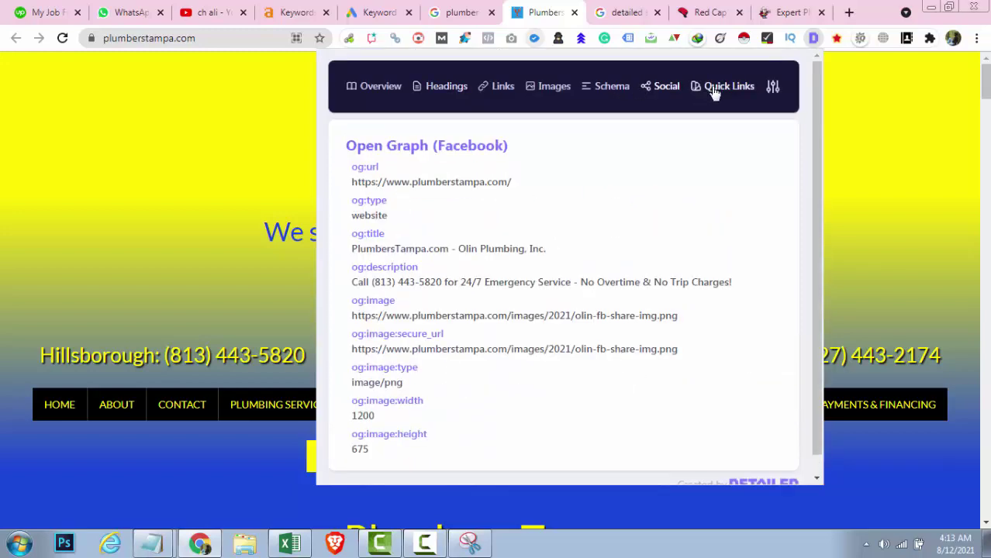
{"action": "left_click", "coordinate": [702, 86]}
{"action": "left_click", "coordinate": [192, 230]}
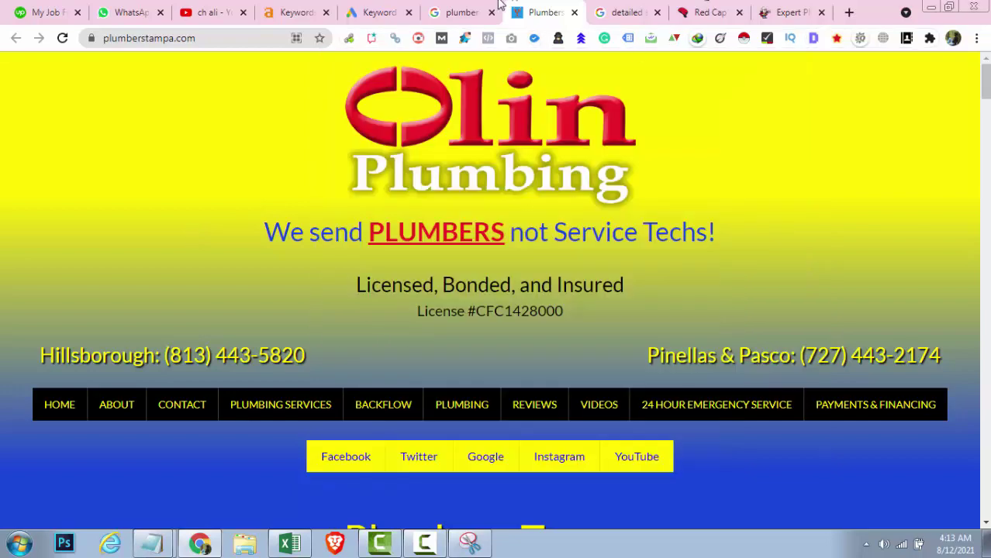
{"action": "left_click", "coordinate": [239, 37]}
{"action": "key", "text": "ctrl+c"}
{"action": "left_click", "coordinate": [276, 4]}
{"action": "scroll", "coordinate": [199, 186], "scroll_direction": "up", "scroll_amount": 5}
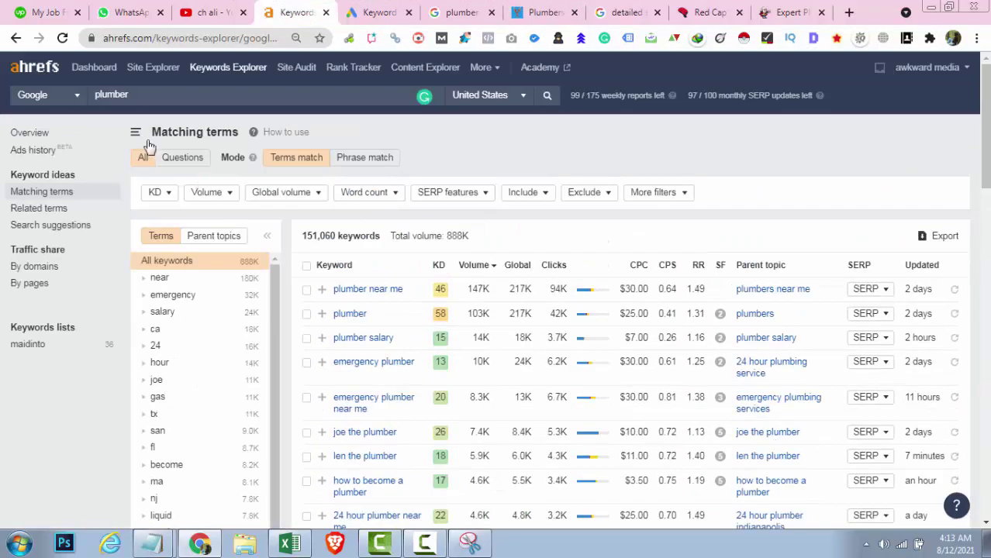
{"action": "left_click", "coordinate": [44, 72]}
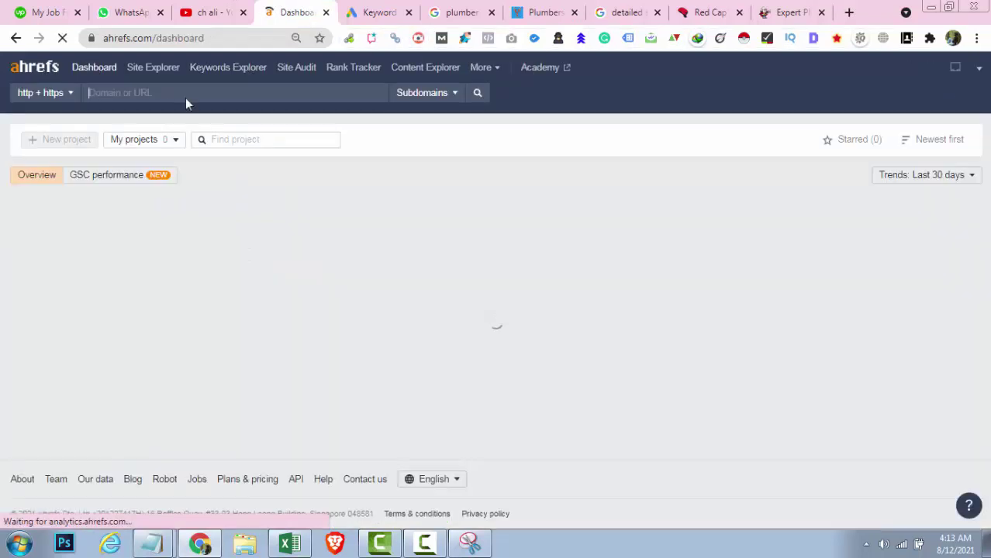
{"action": "left_click", "coordinate": [185, 91]}
{"action": "key", "text": "ctrl+v"}
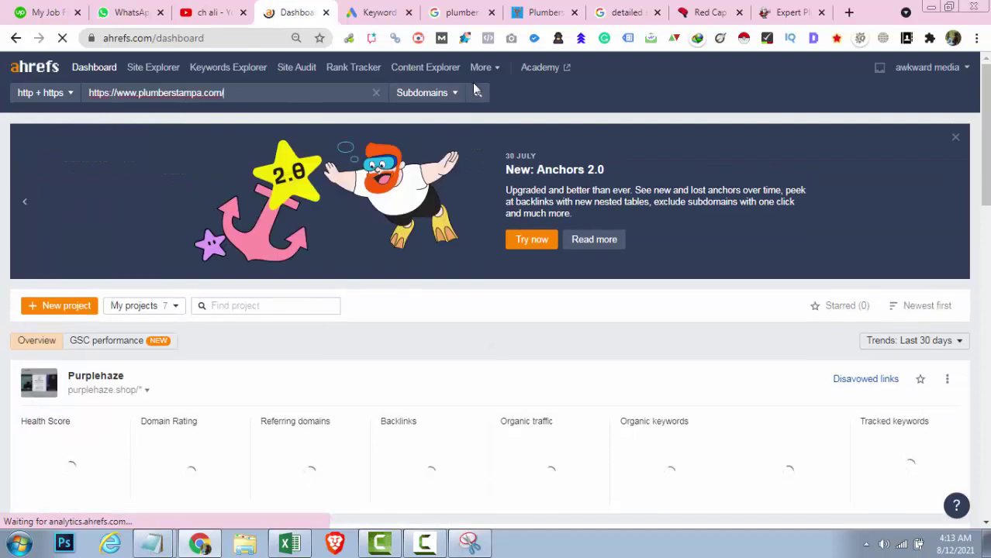
{"action": "left_click", "coordinate": [473, 102]}
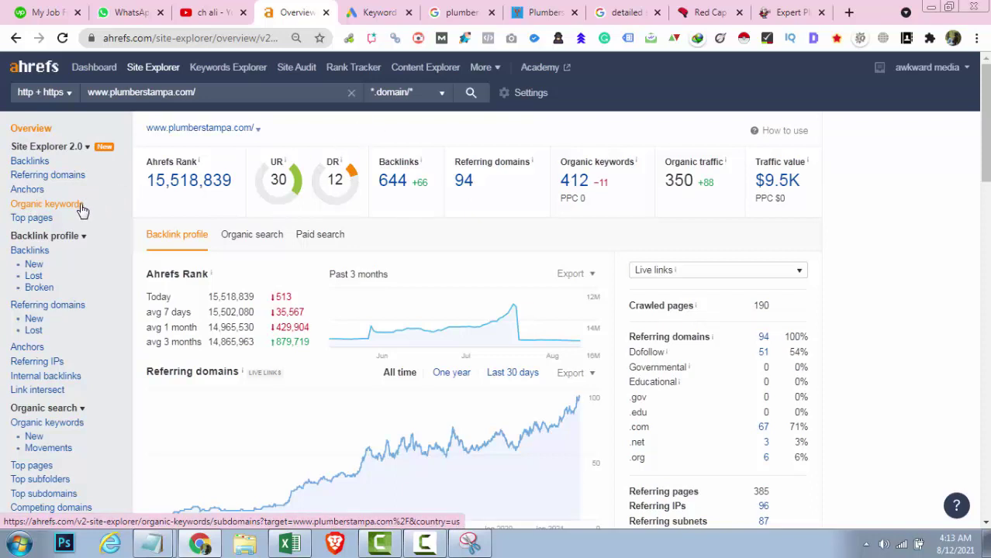
{"action": "left_click", "coordinate": [357, 8]}
{"action": "left_click", "coordinate": [305, 6]}
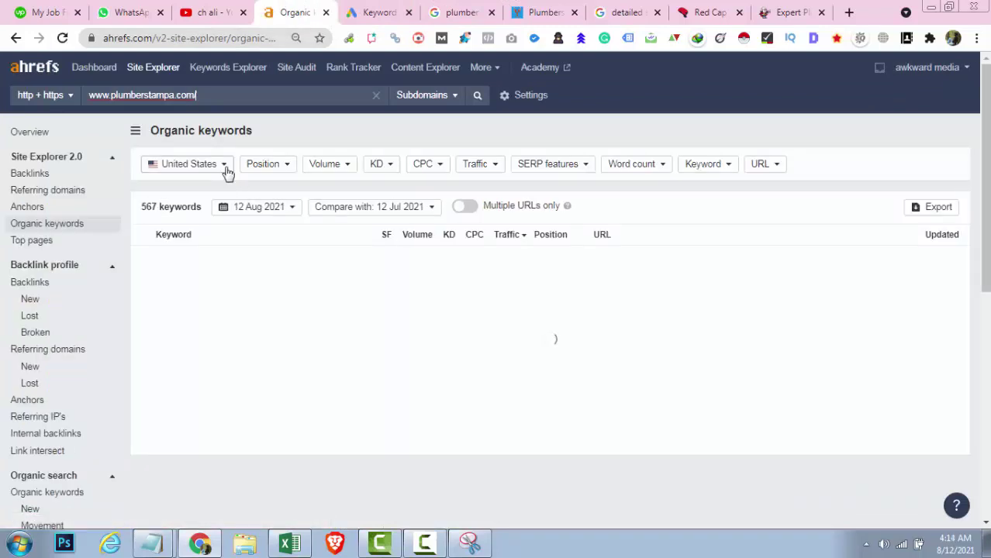
{"action": "left_click", "coordinate": [226, 166]}
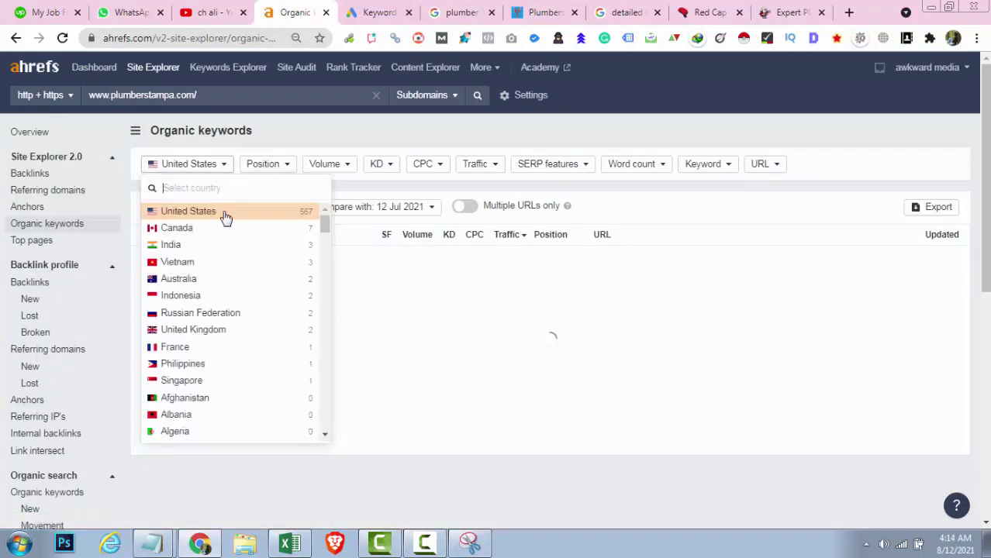
{"action": "left_click", "coordinate": [581, 124]}
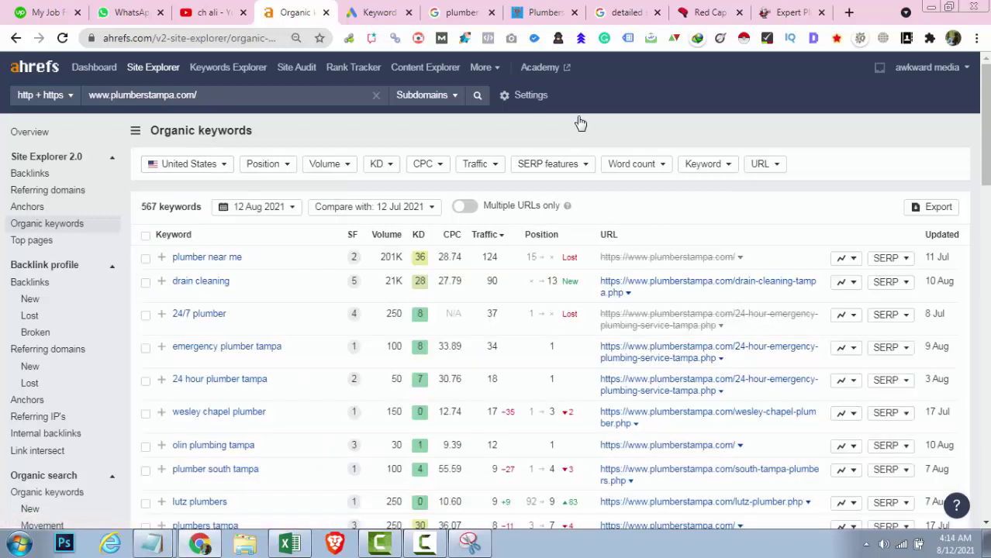
Examine the Position, Volume, KD, Keyword and URL filters of the organic keywords report, including the Keyword rule conditions.
{"action": "left_click", "coordinate": [278, 169]}
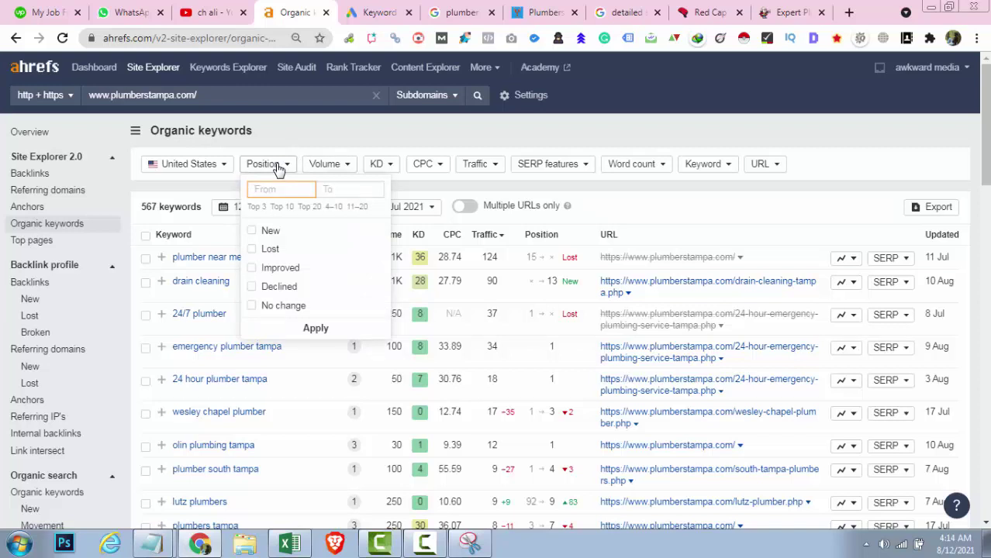
{"action": "left_click", "coordinate": [344, 172]}
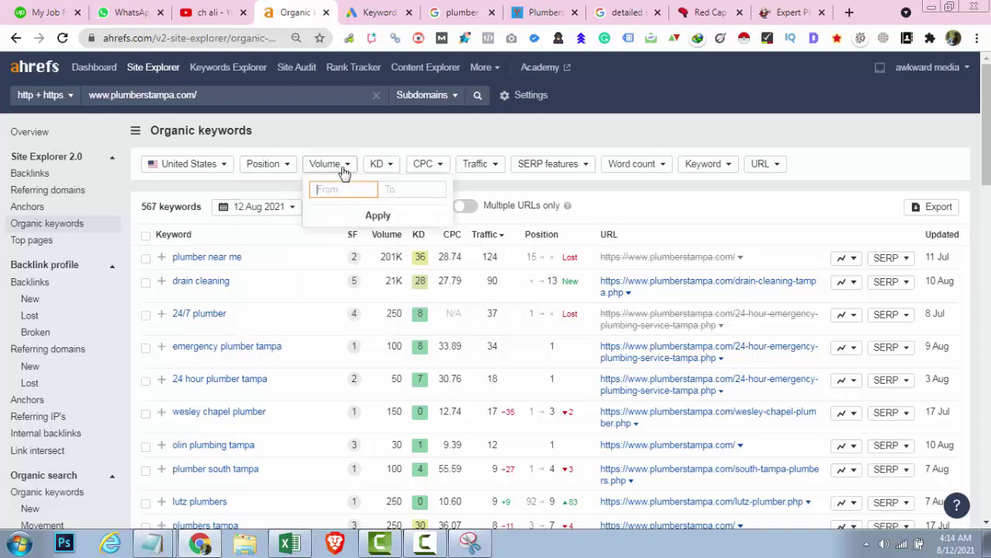
{"action": "left_click", "coordinate": [376, 165]}
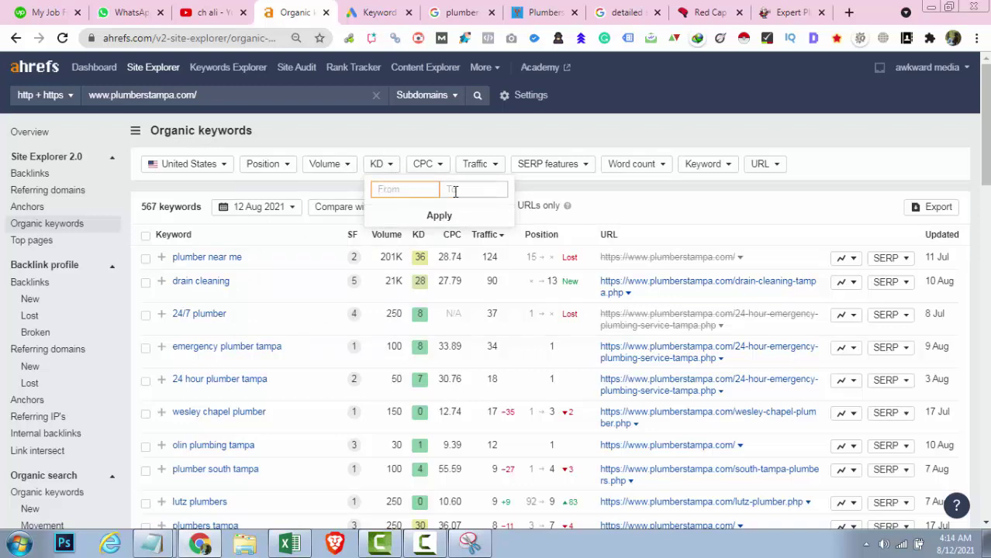
{"action": "left_click", "coordinate": [721, 171]}
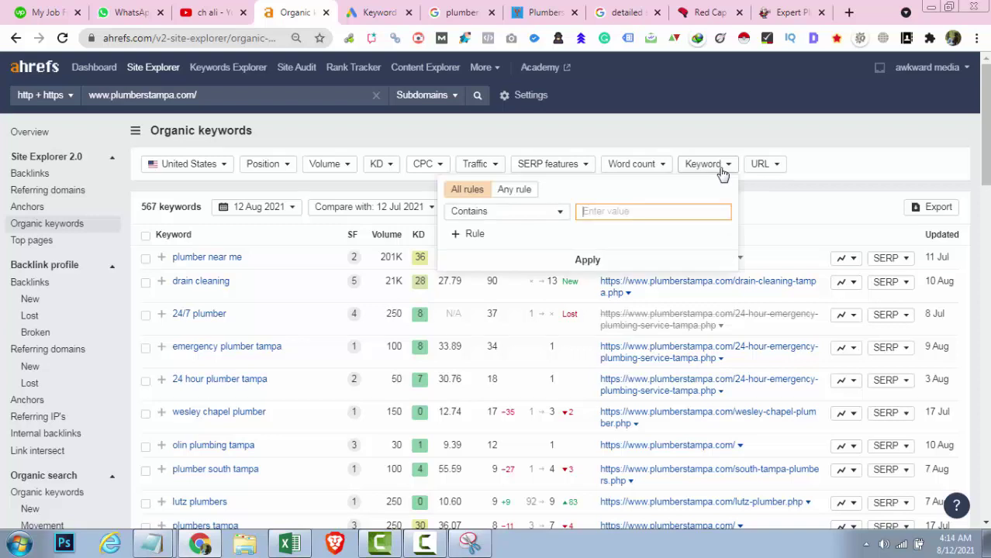
{"action": "left_click", "coordinate": [502, 214]}
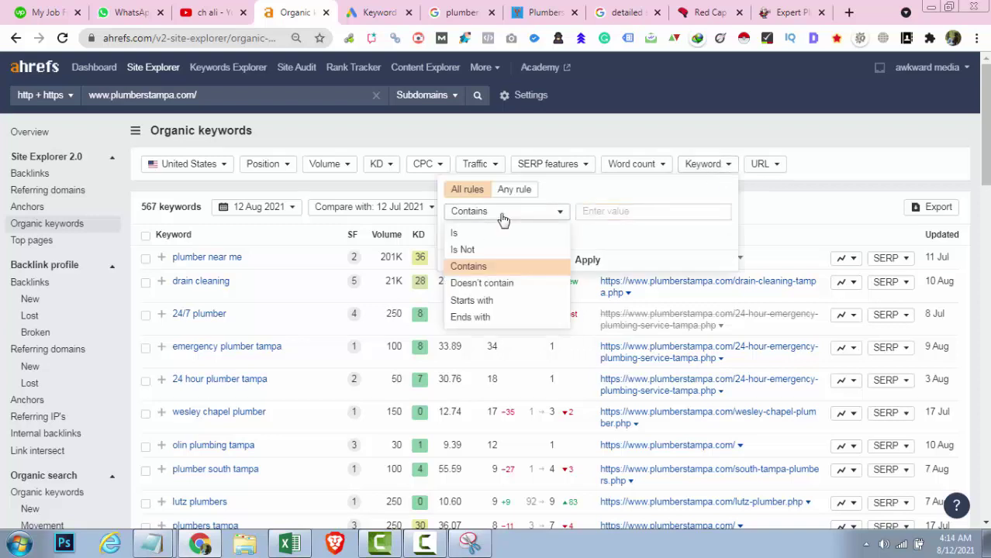
{"action": "left_click", "coordinate": [687, 209]}
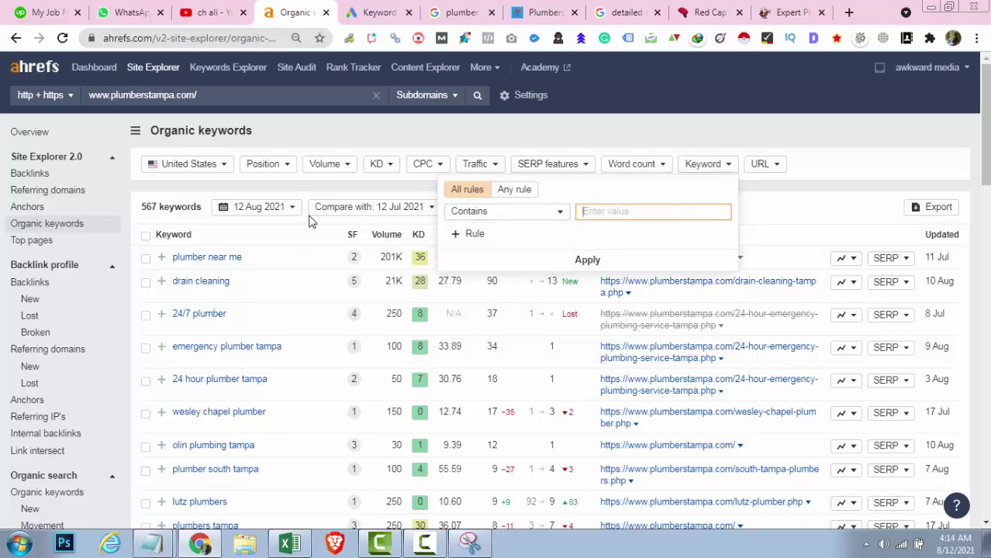
{"action": "left_click", "coordinate": [530, 223]}
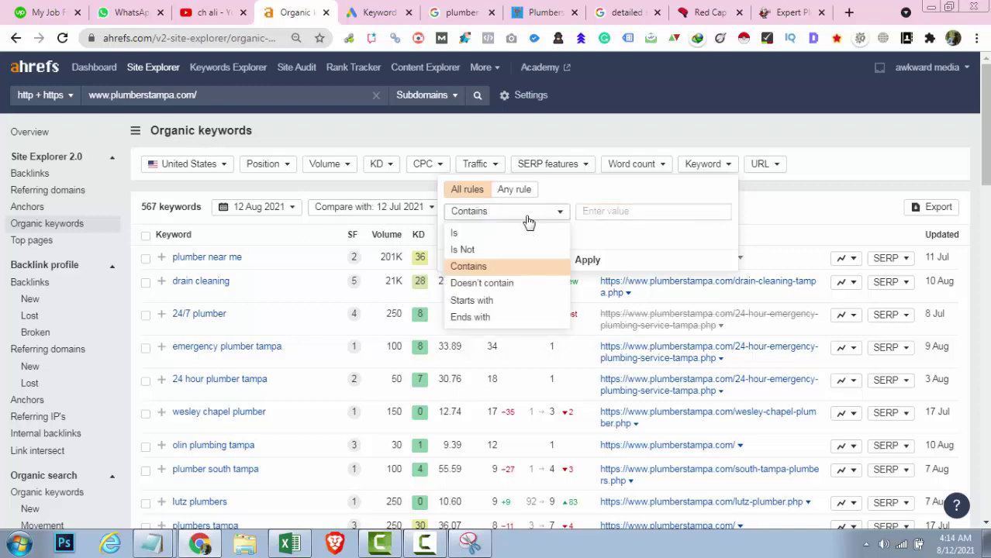
{"action": "left_click", "coordinate": [528, 223]}
{"action": "left_click", "coordinate": [633, 144]}
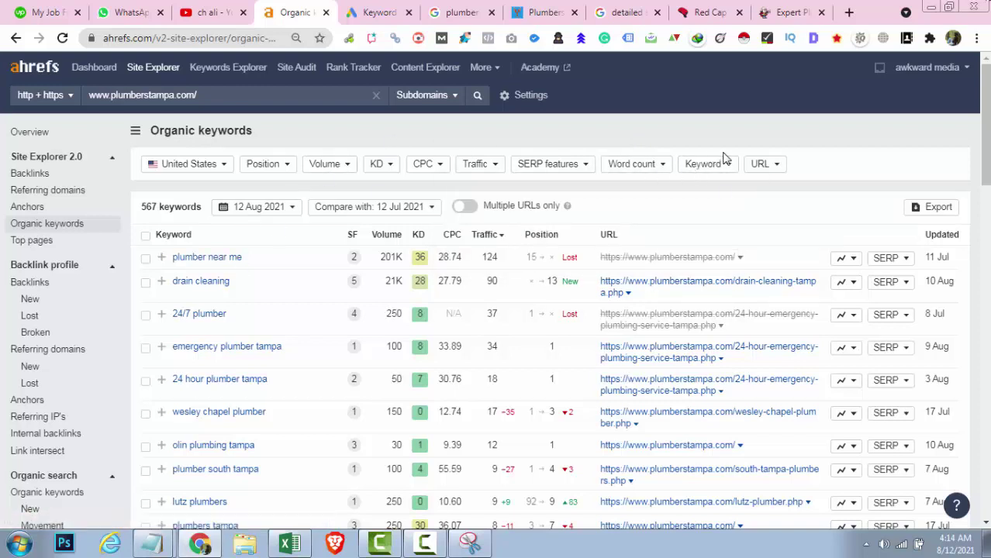
{"action": "left_click", "coordinate": [752, 161]}
{"action": "left_click", "coordinate": [756, 164]}
Check the report's CSV export options without exporting, and skim the first page of organic keywords.
{"action": "left_click", "coordinate": [933, 209]}
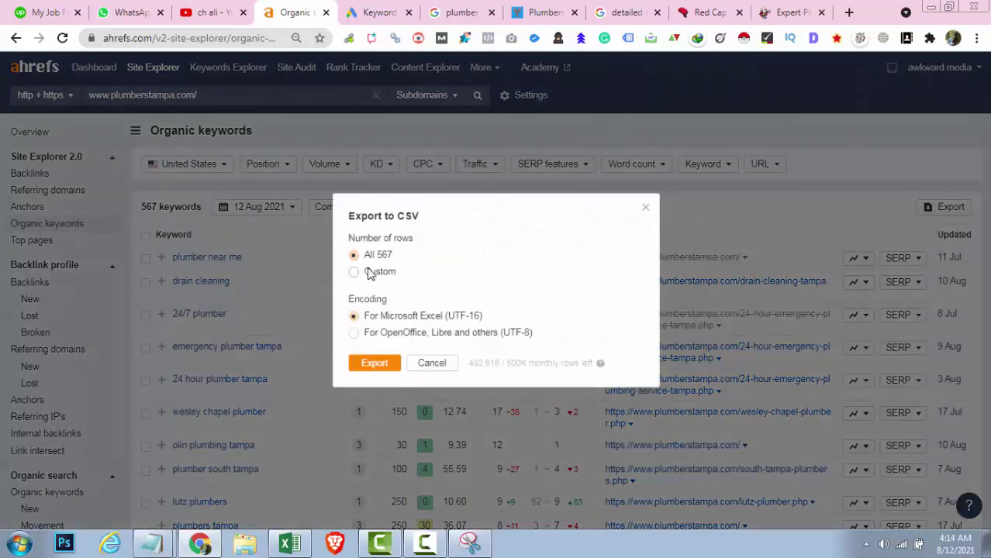
{"action": "left_click", "coordinate": [432, 366]}
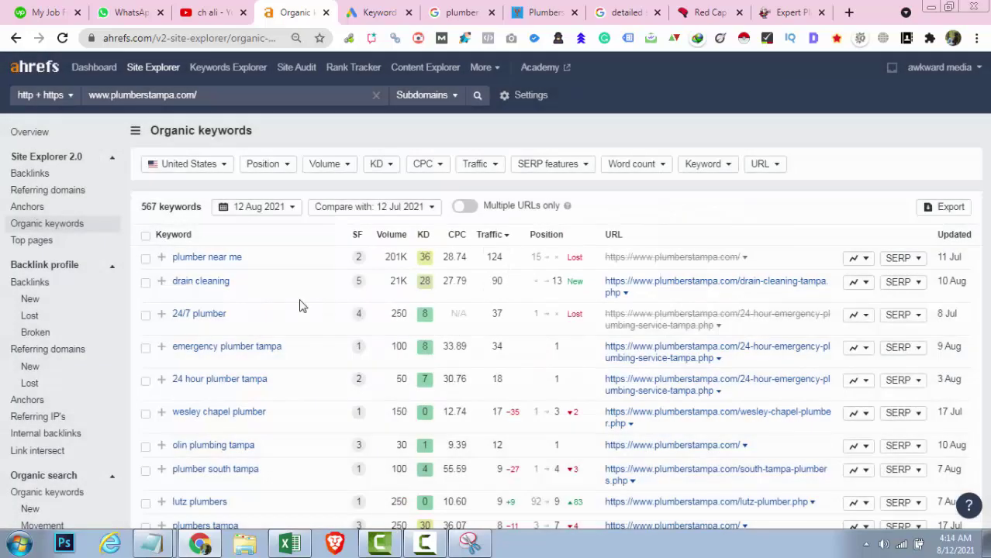
{"action": "scroll", "coordinate": [257, 281], "scroll_direction": "down", "scroll_amount": 6}
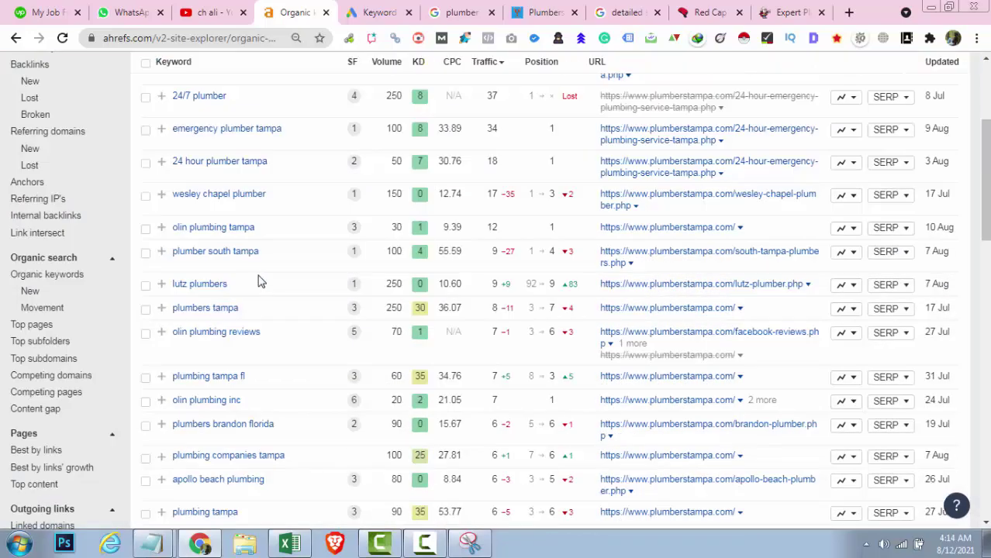
{"action": "scroll", "coordinate": [248, 334], "scroll_direction": "down", "scroll_amount": 10}
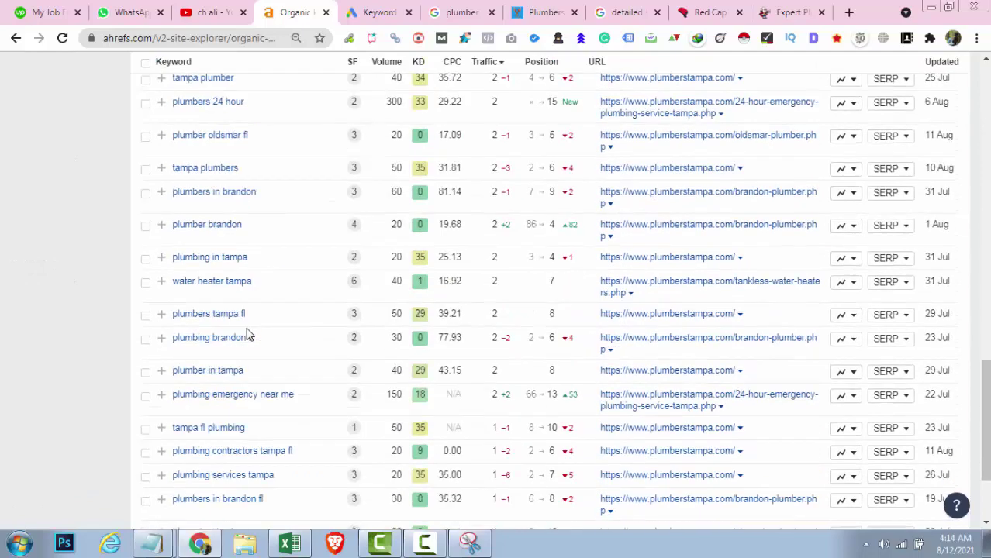
{"action": "scroll", "coordinate": [223, 406], "scroll_direction": "up", "scroll_amount": 15}
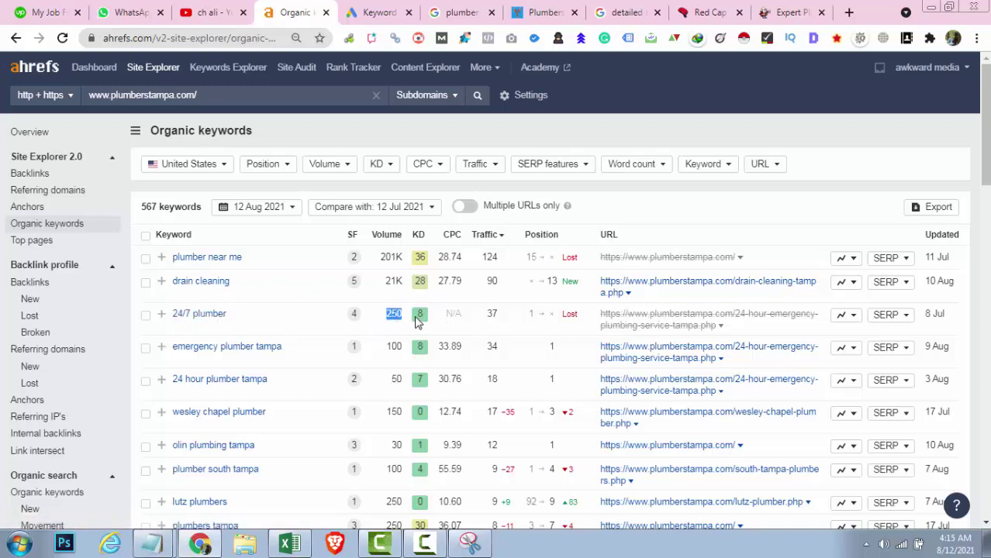
Examine the volume, KD and position figures of the "24/7 plumber" keyword.
{"action": "left_click", "coordinate": [435, 319]}
{"action": "double_click", "coordinate": [382, 327]}
{"action": "left_click", "coordinate": [564, 321]}
Read through the first page of organic keywords again, and open and read page 2.
{"action": "scroll", "coordinate": [255, 365], "scroll_direction": "down", "scroll_amount": 1}
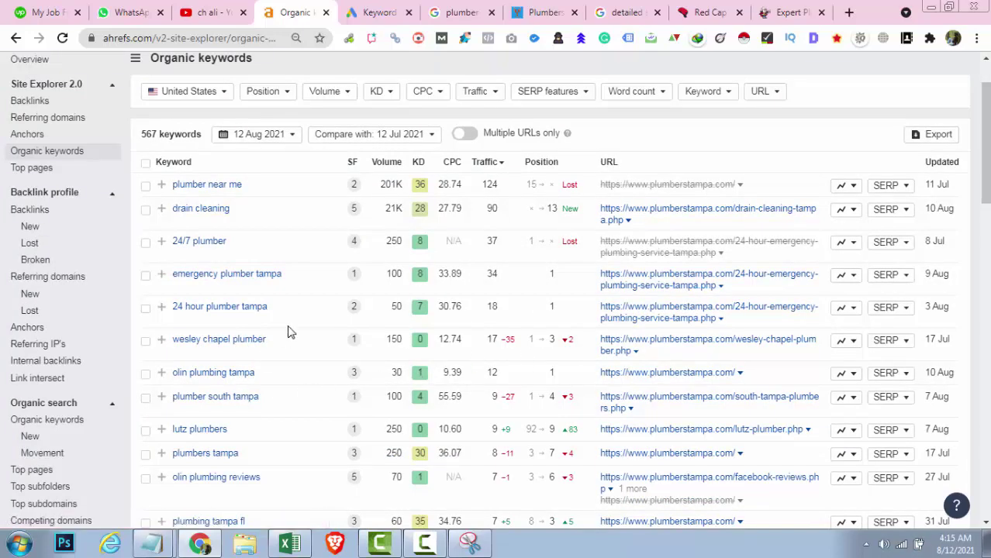
{"action": "scroll", "coordinate": [288, 378], "scroll_direction": "down", "scroll_amount": 1}
{"action": "scroll", "coordinate": [272, 388], "scroll_direction": "down", "scroll_amount": 7}
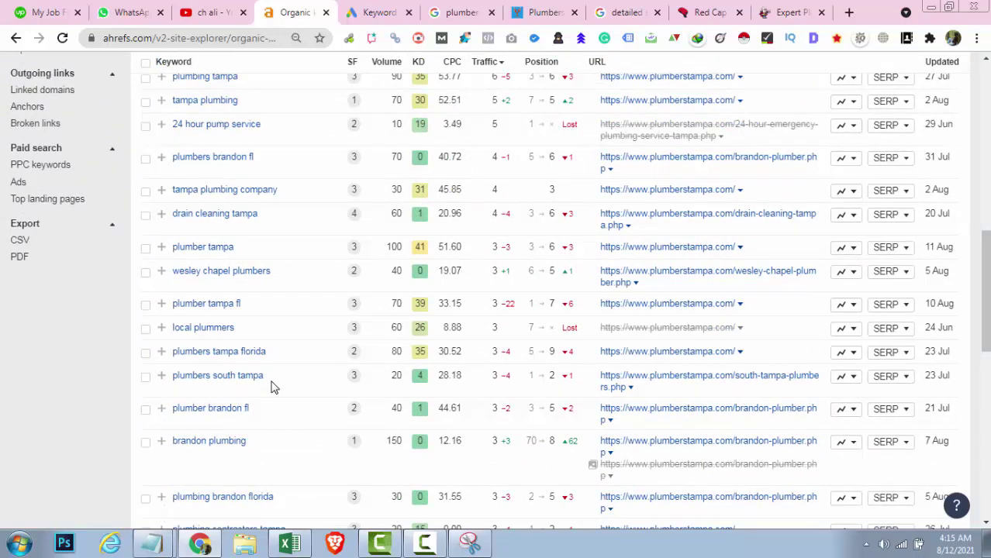
{"action": "scroll", "coordinate": [271, 388], "scroll_direction": "down", "scroll_amount": 8}
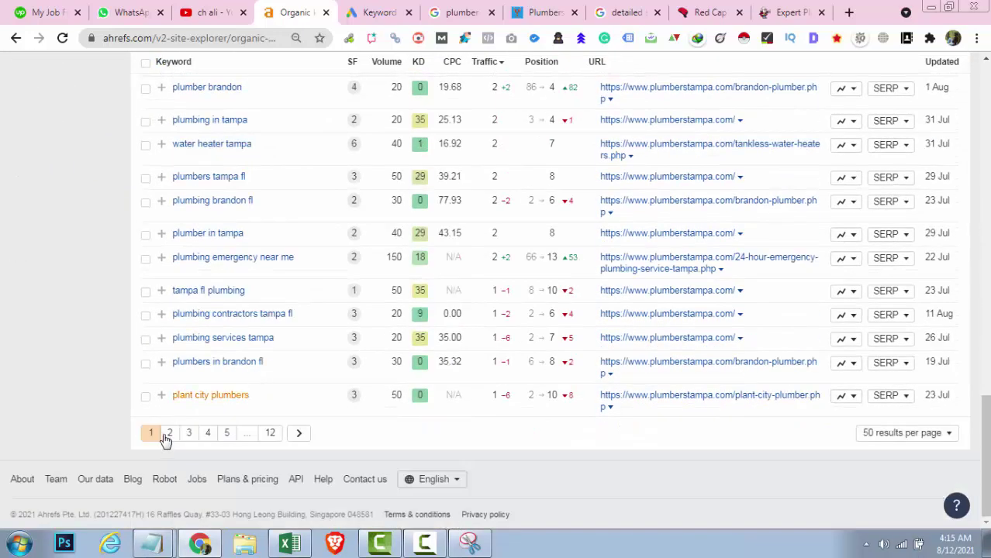
{"action": "left_click", "coordinate": [170, 434]}
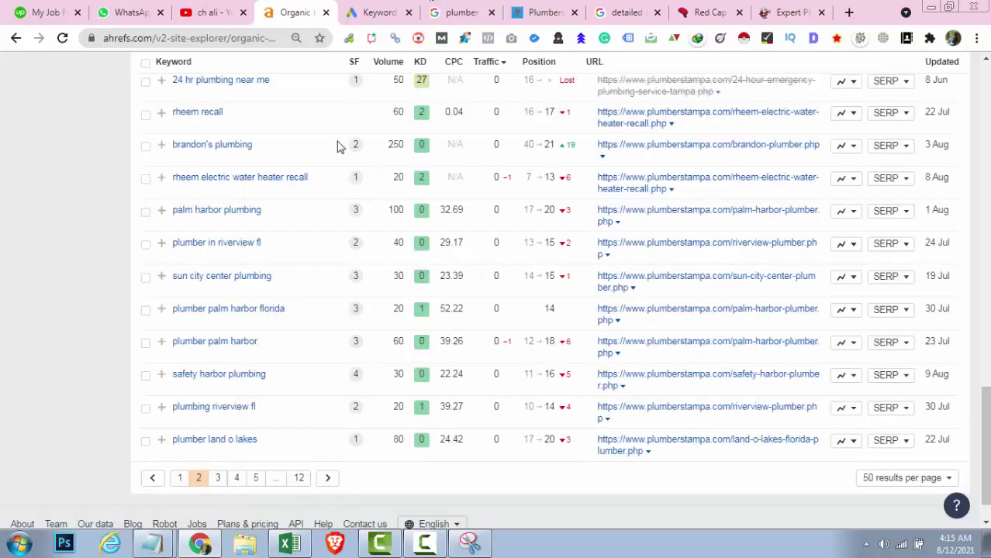
{"action": "scroll", "coordinate": [337, 148], "scroll_direction": "up", "scroll_amount": 20}
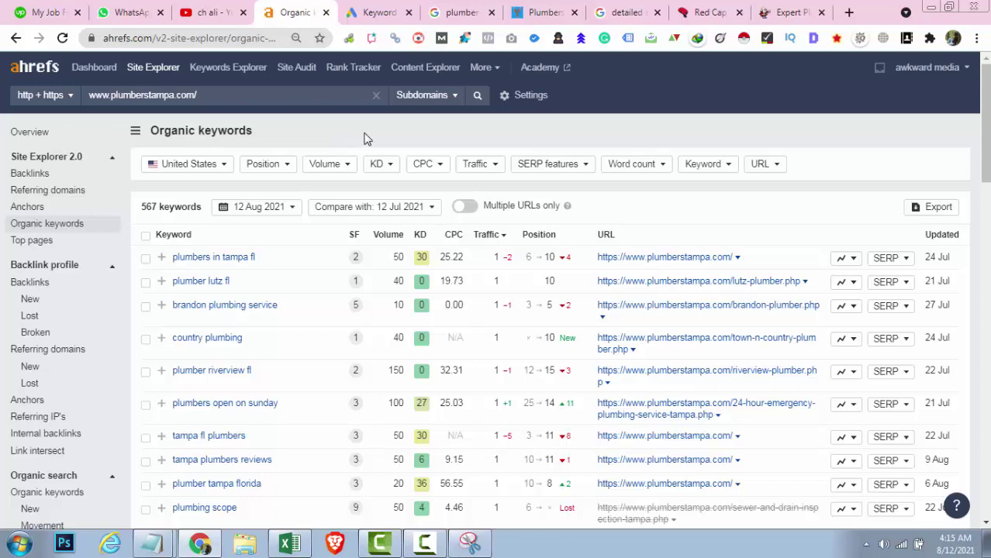
{"action": "scroll", "coordinate": [530, 347], "scroll_direction": "down", "scroll_amount": 15}
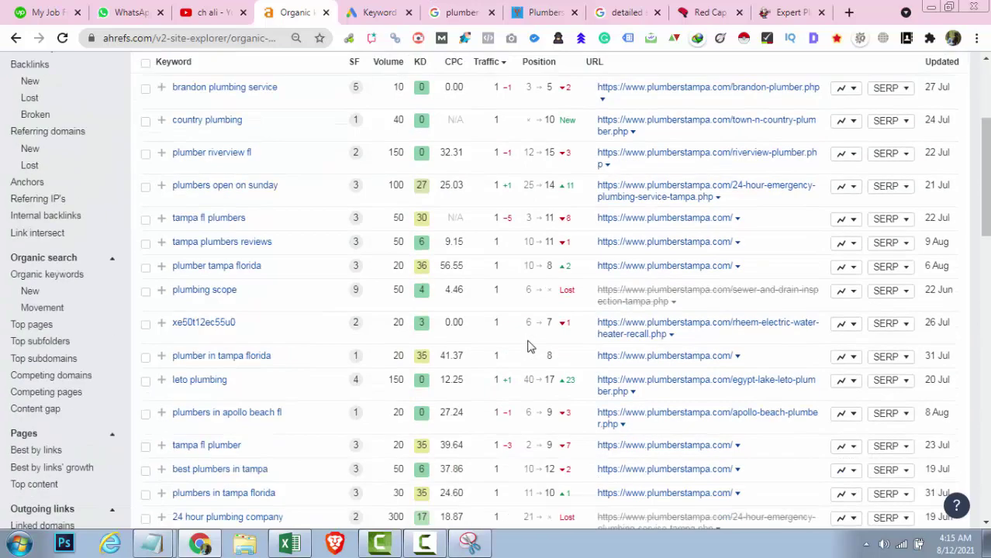
{"action": "scroll", "coordinate": [530, 346], "scroll_direction": "down", "scroll_amount": 3}
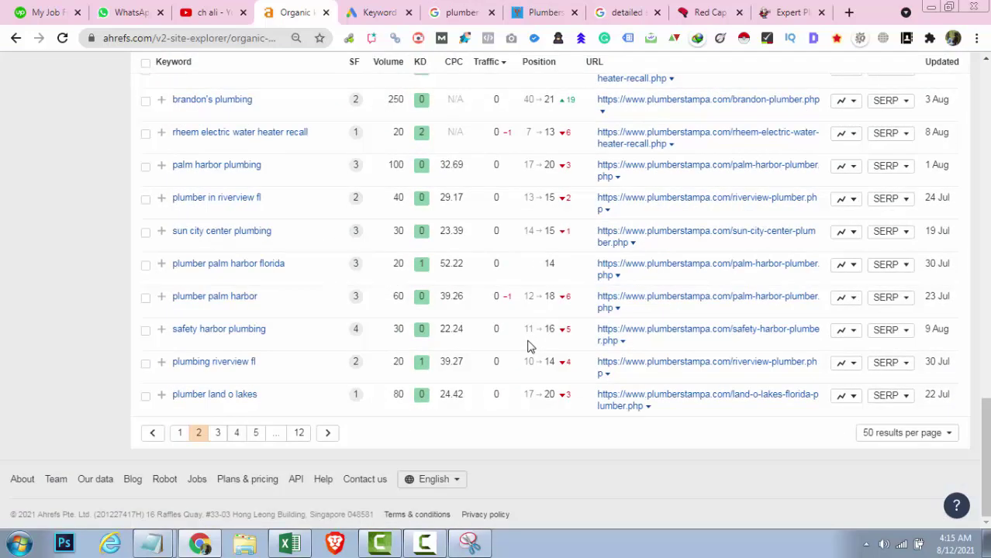
Browse pages 4 and 6 of the organic keywords list.
{"action": "left_click", "coordinate": [241, 438]}
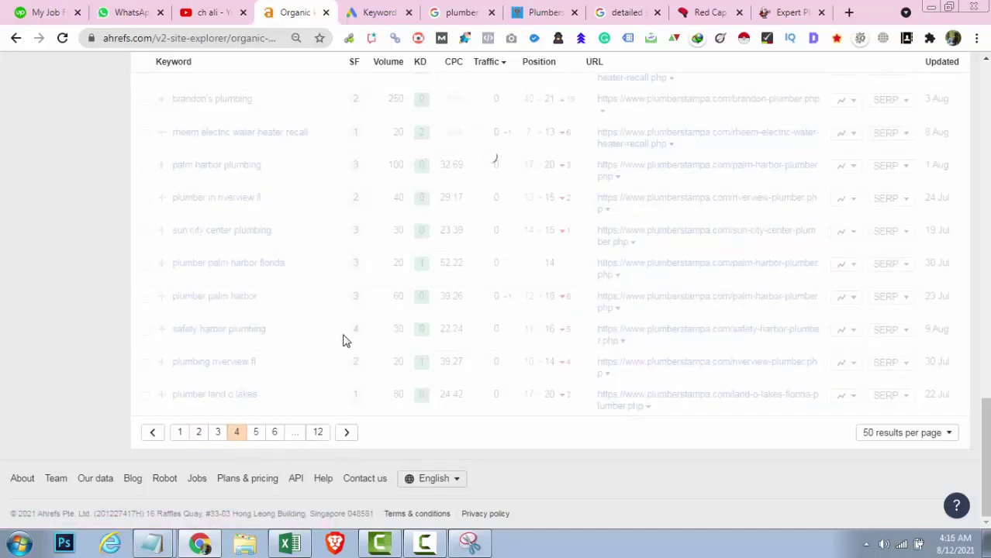
{"action": "scroll", "coordinate": [345, 342], "scroll_direction": "down", "scroll_amount": 3}
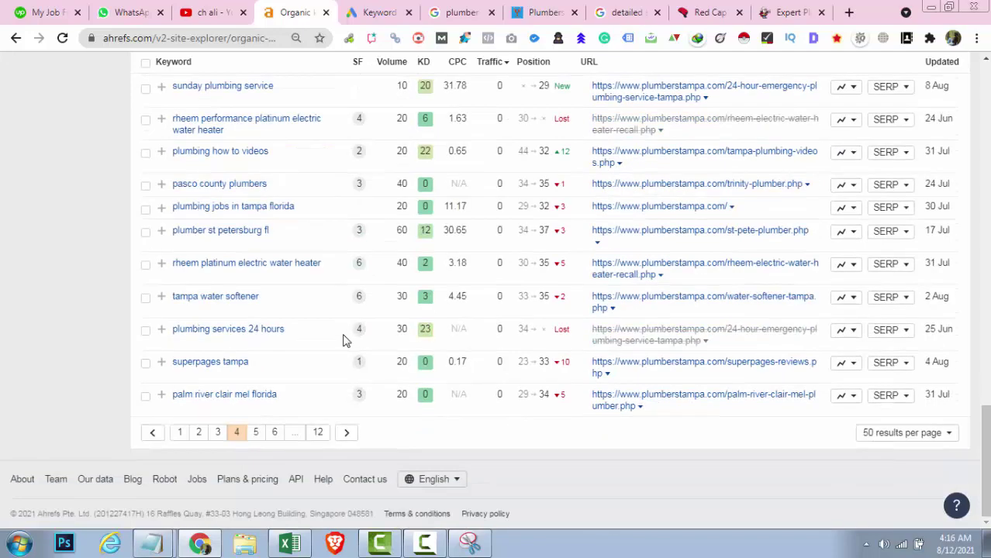
{"action": "left_click", "coordinate": [270, 434]}
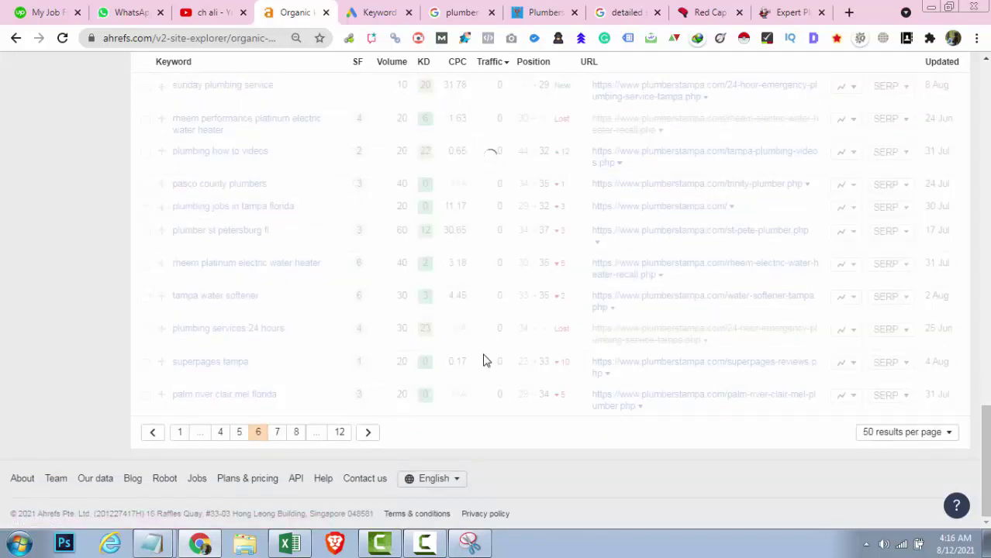
{"action": "scroll", "coordinate": [483, 361], "scroll_direction": "up", "scroll_amount": 20}
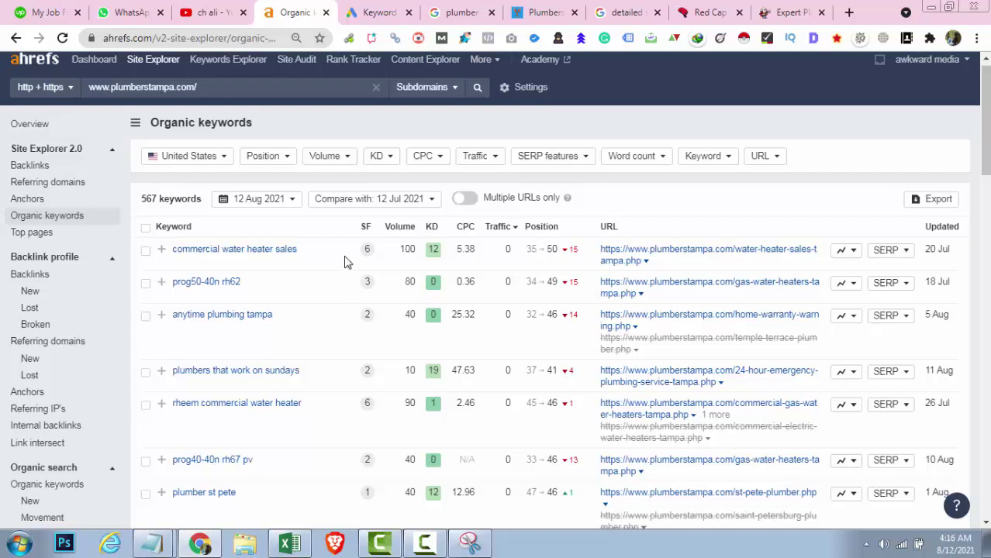
Examine the volume and KD of "commercial water heater sales" and "anytime plumbing tampa" on page 6.
{"action": "triple_click", "coordinate": [305, 252]}
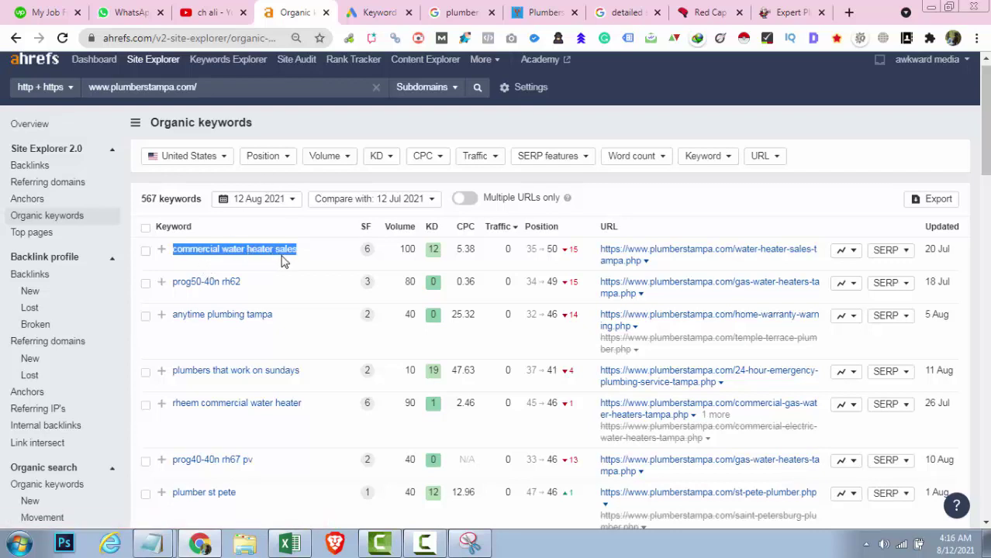
{"action": "left_click", "coordinate": [424, 256]}
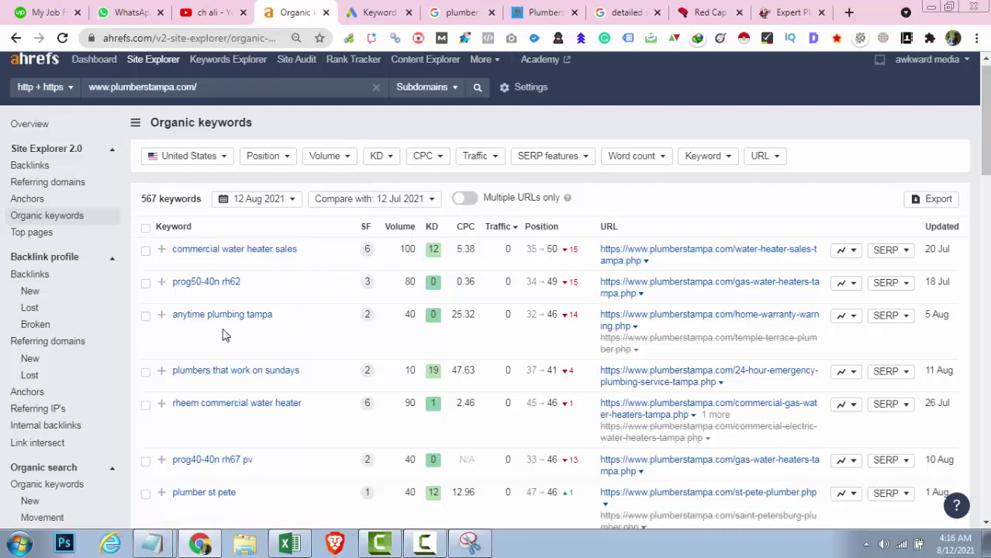
{"action": "left_click", "coordinate": [417, 319]}
Open the keyword overview for "anytime plumbing tampa" and review its difficulty, volume and SERP position history.
{"action": "left_click", "coordinate": [218, 320]}
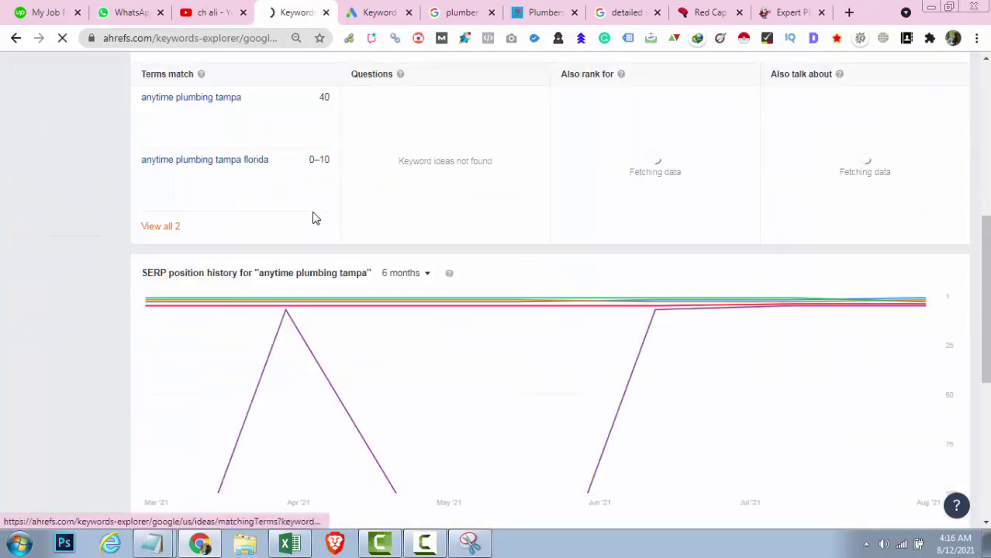
{"action": "scroll", "coordinate": [314, 218], "scroll_direction": "down", "scroll_amount": 3}
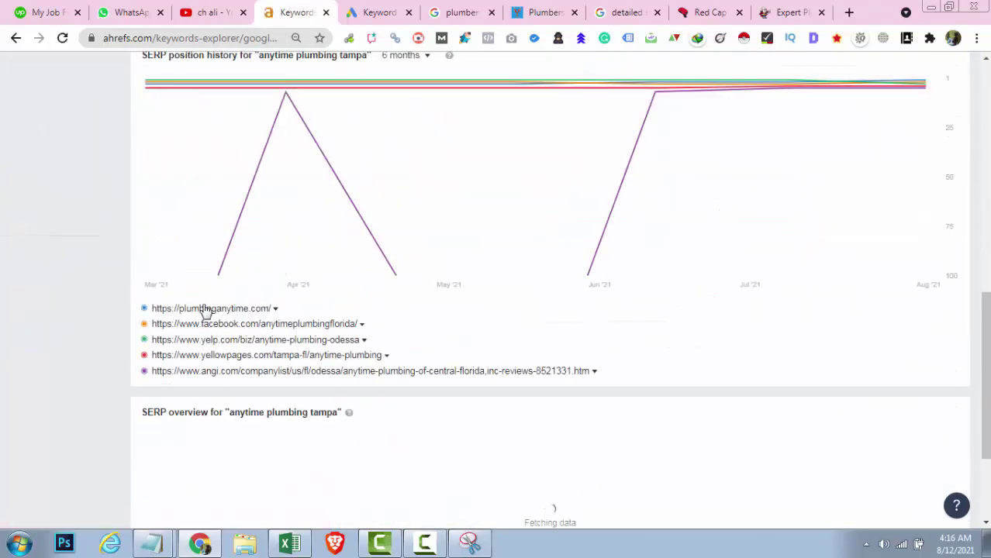
{"action": "scroll", "coordinate": [456, 365], "scroll_direction": "down", "scroll_amount": 3}
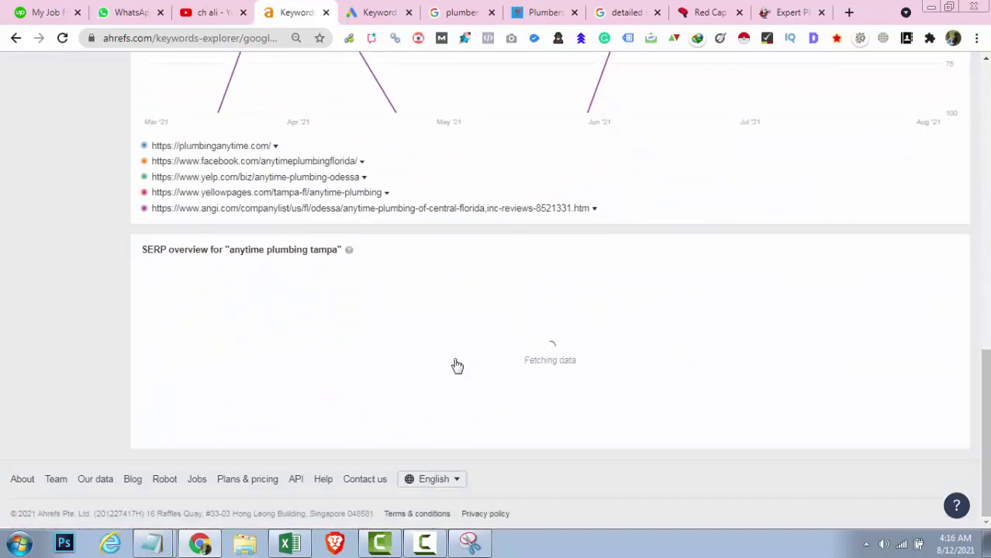
{"action": "scroll", "coordinate": [457, 365], "scroll_direction": "up", "scroll_amount": 15}
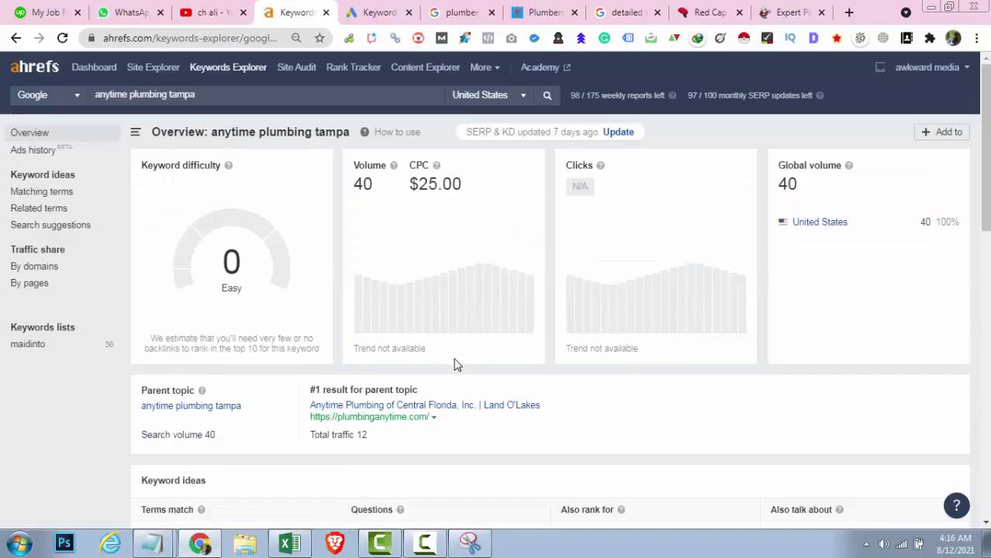
Switch to the Notepad notes, review the listed keyword research methods, and return to the Ahrefs keyword overview.
{"action": "left_click", "coordinate": [151, 543]}
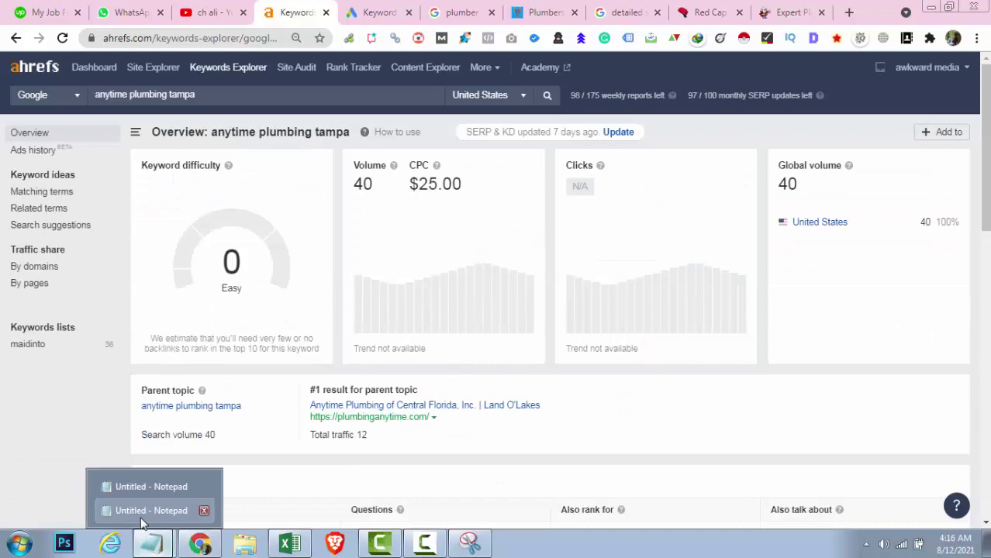
{"action": "left_click", "coordinate": [101, 511]}
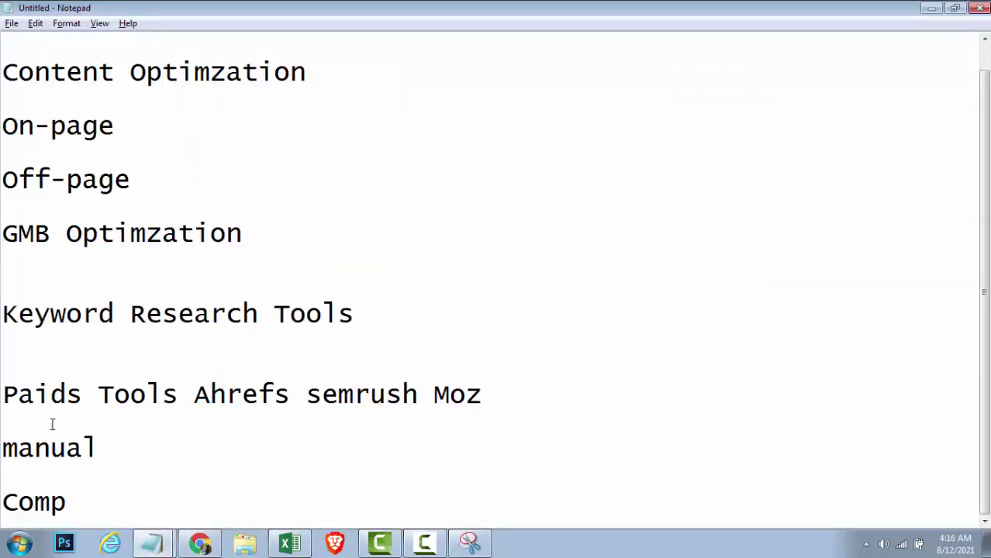
{"action": "left_click", "coordinate": [290, 395]}
{"action": "left_click", "coordinate": [134, 475]}
{"action": "scroll", "coordinate": [130, 113], "scroll_direction": "up", "scroll_amount": 1}
{"action": "key", "text": "alt+Tab"}
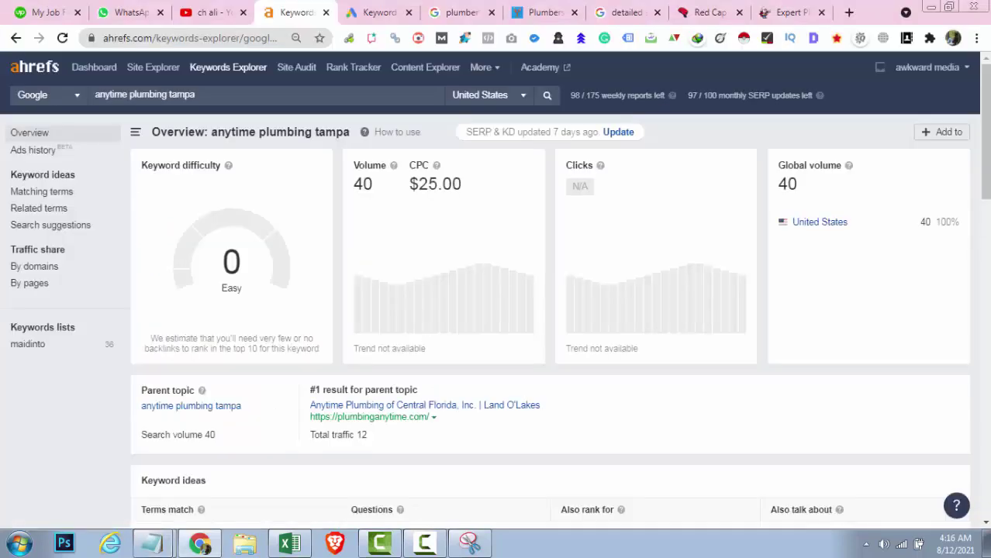